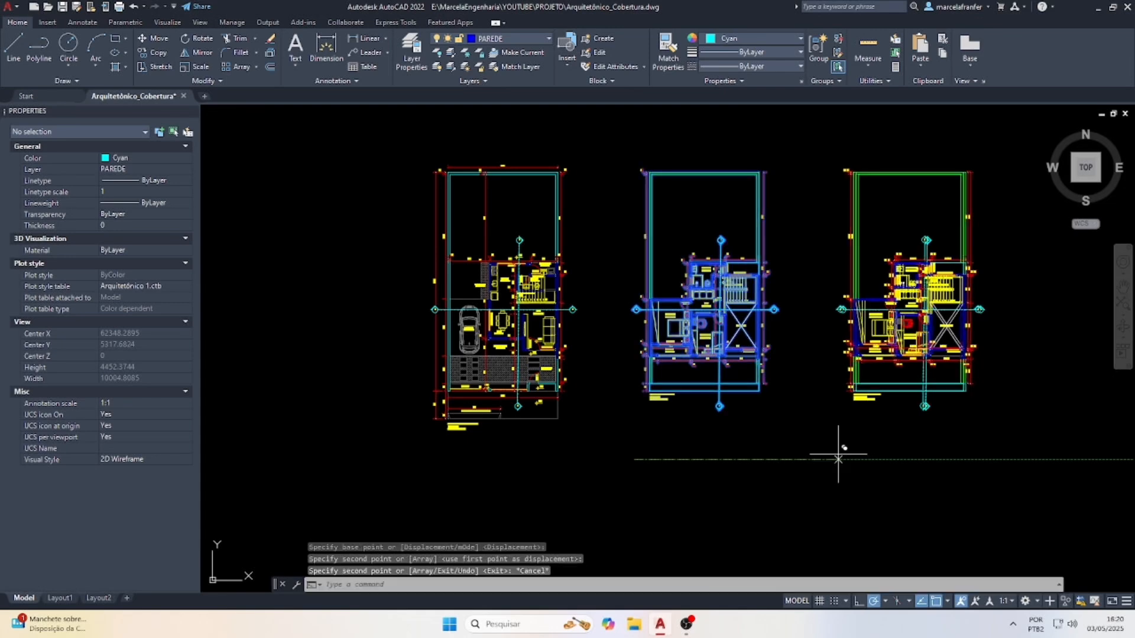
Erase all dimensions from the copied upper-floor plan only, using Select Similar and excluding the two original plans from the selection.
{"action": "scroll", "coordinate": [836, 451], "scroll_direction": "down", "scroll_amount": 2}
{"action": "scroll", "coordinate": [792, 331], "scroll_direction": "up", "scroll_amount": 5}
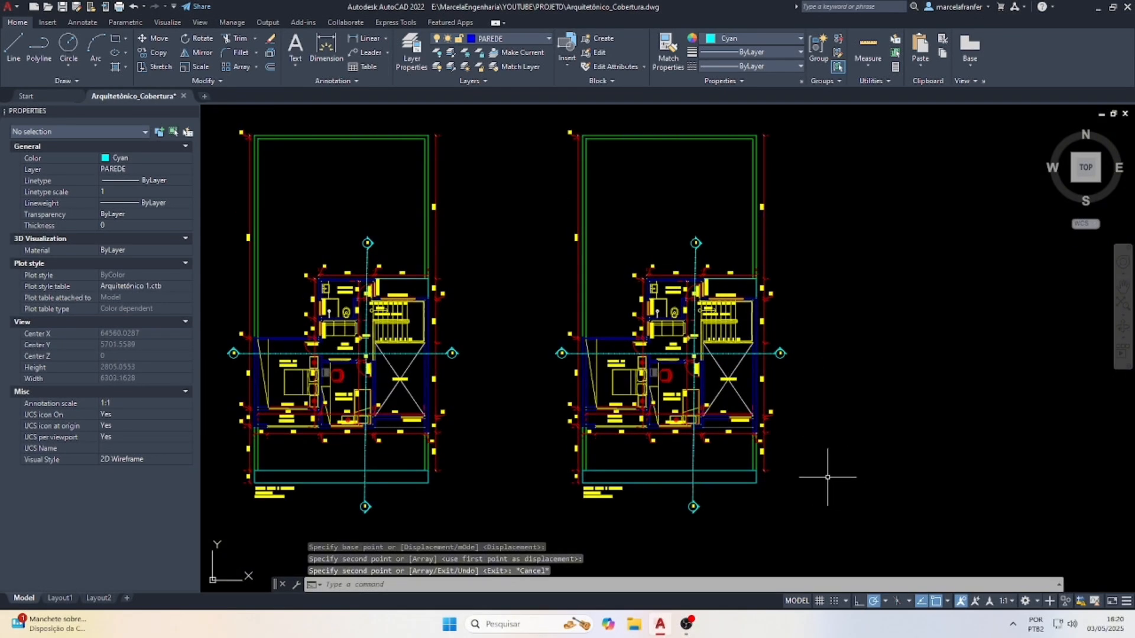
{"action": "scroll", "coordinate": [720, 394], "scroll_direction": "down", "scroll_amount": 2}
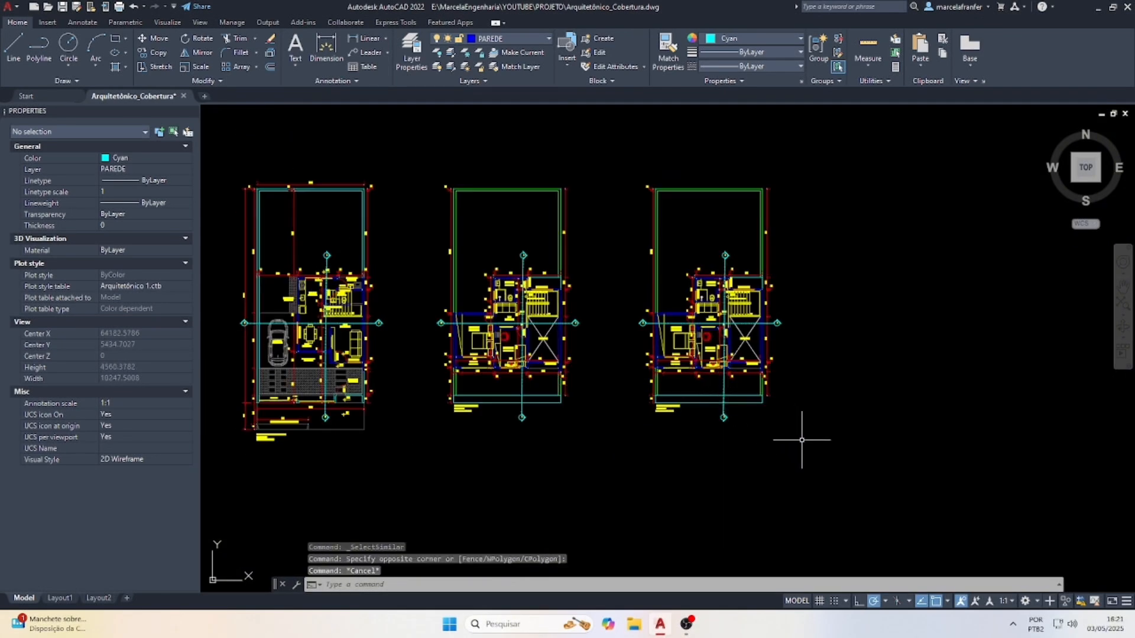
{"action": "scroll", "coordinate": [795, 248], "scroll_direction": "up", "scroll_amount": 2}
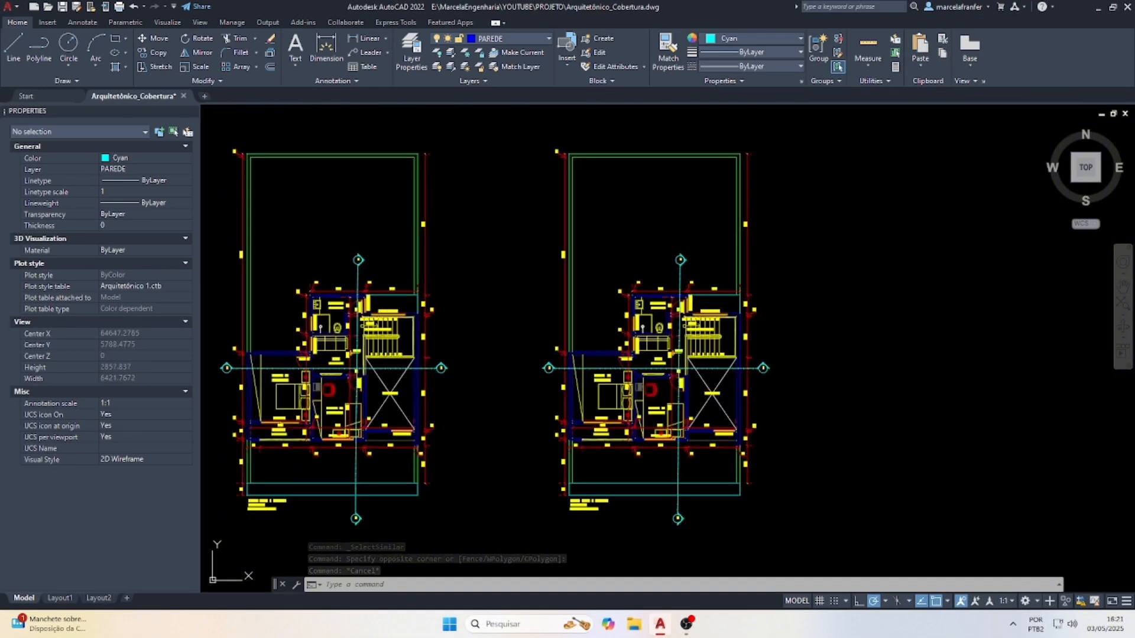
{"action": "left_click", "coordinate": [747, 226]}
{"action": "left_click", "coordinate": [744, 209]}
{"action": "right_click", "coordinate": [744, 208]}
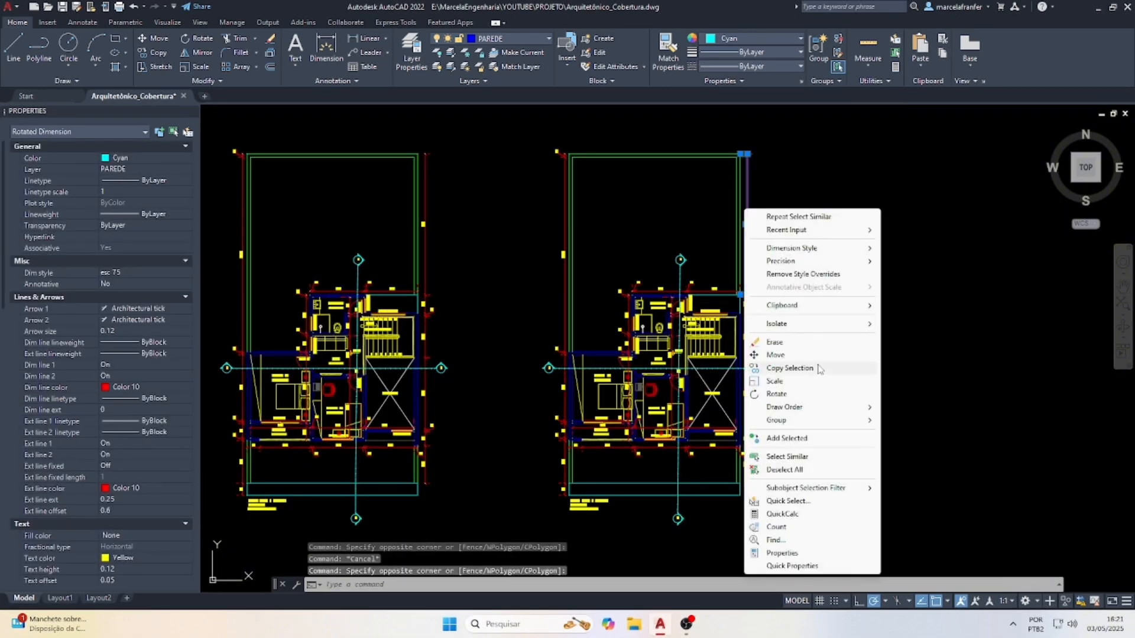
{"action": "left_click", "coordinate": [793, 455]}
{"action": "scroll", "coordinate": [800, 393], "scroll_direction": "down", "scroll_amount": 2}
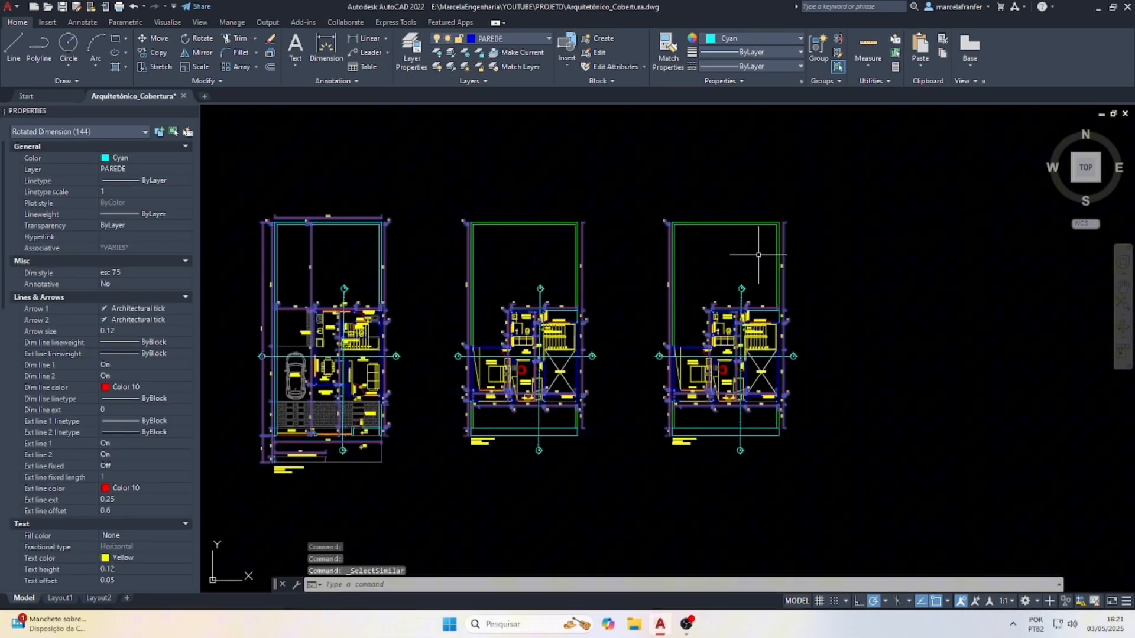
{"action": "left_click", "coordinate": [639, 174], "text": "shift"}
{"action": "left_click", "coordinate": [228, 560], "text": "shift"}
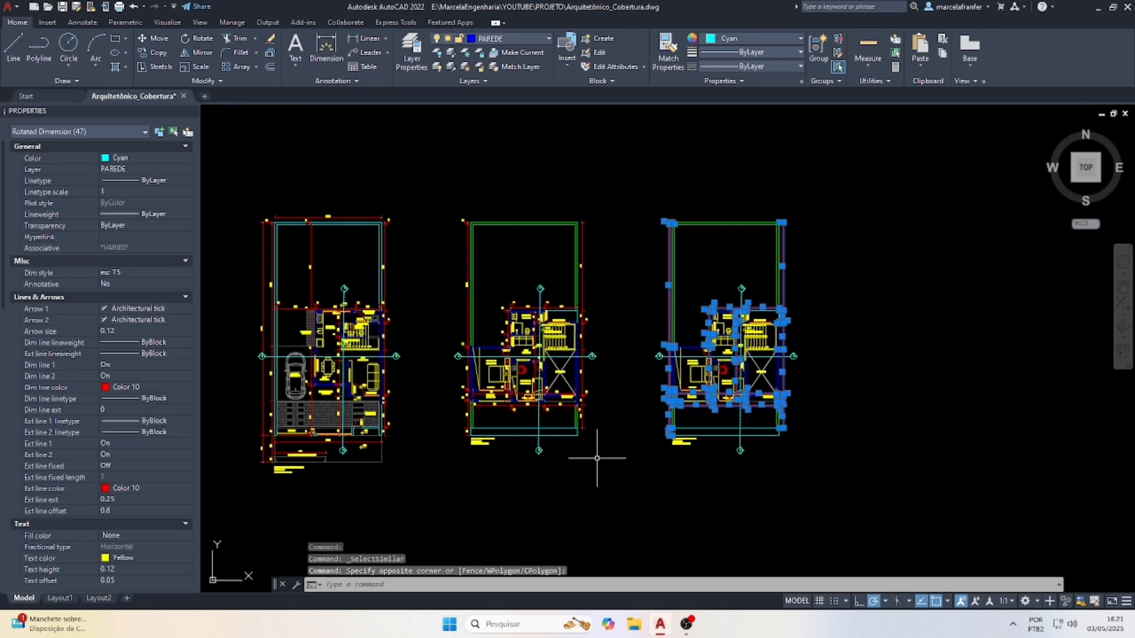
{"action": "key", "text": "Delete"}
Erase both section lines from the copied plan together with their upper, right and left section markers.
{"action": "scroll", "coordinate": [746, 303], "scroll_direction": "up", "scroll_amount": 2}
{"action": "left_click", "coordinate": [751, 299]}
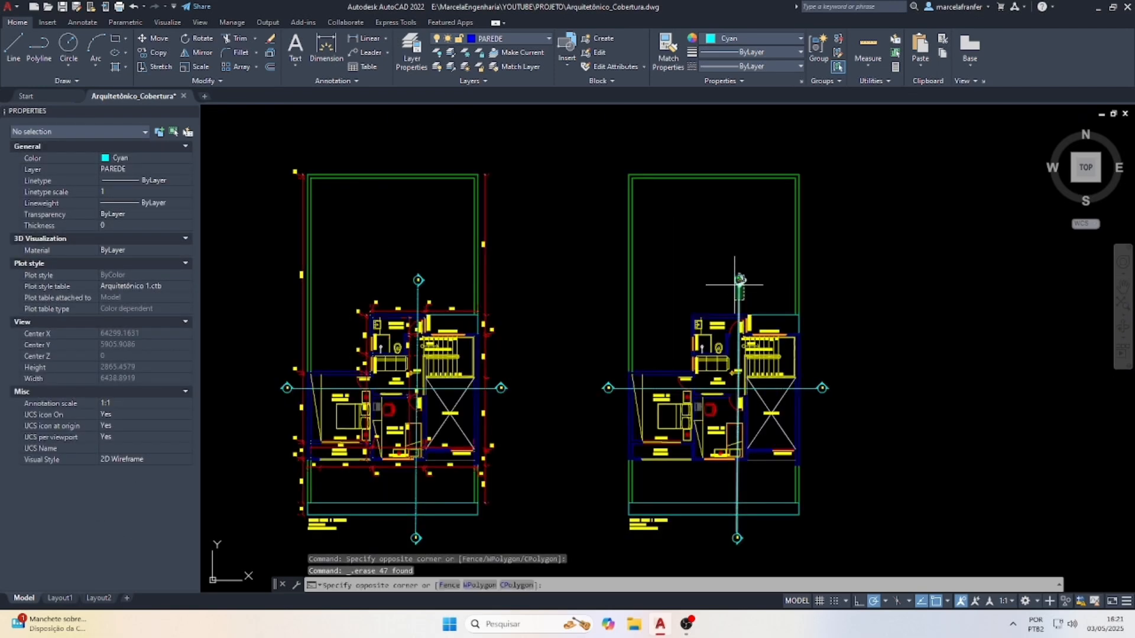
{"action": "left_click", "coordinate": [736, 285]}
{"action": "key", "text": "Delete"}
{"action": "scroll", "coordinate": [845, 443], "scroll_direction": "up", "scroll_amount": 4}
{"action": "left_click", "coordinate": [854, 415]}
{"action": "key", "text": "Escape"}
{"action": "scroll", "coordinate": [748, 230], "scroll_direction": "down", "scroll_amount": 4}
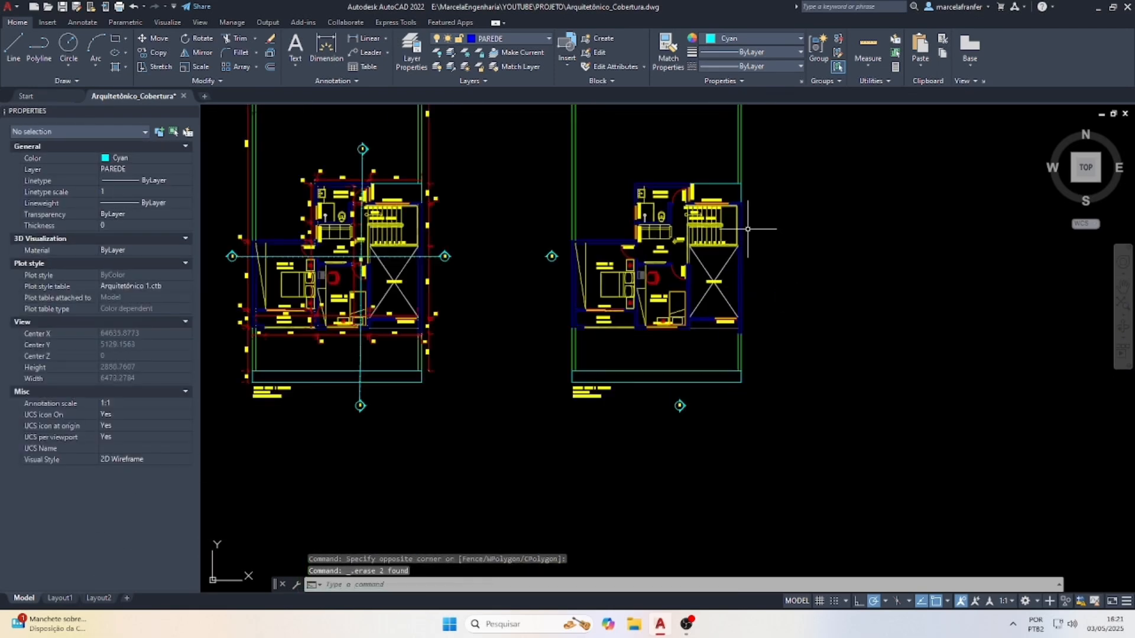
{"action": "scroll", "coordinate": [572, 255], "scroll_direction": "up", "scroll_amount": 4}
{"action": "left_click", "coordinate": [520, 246]}
{"action": "key", "text": "Delete"}
{"action": "scroll", "coordinate": [520, 287], "scroll_direction": "down", "scroll_amount": 4}
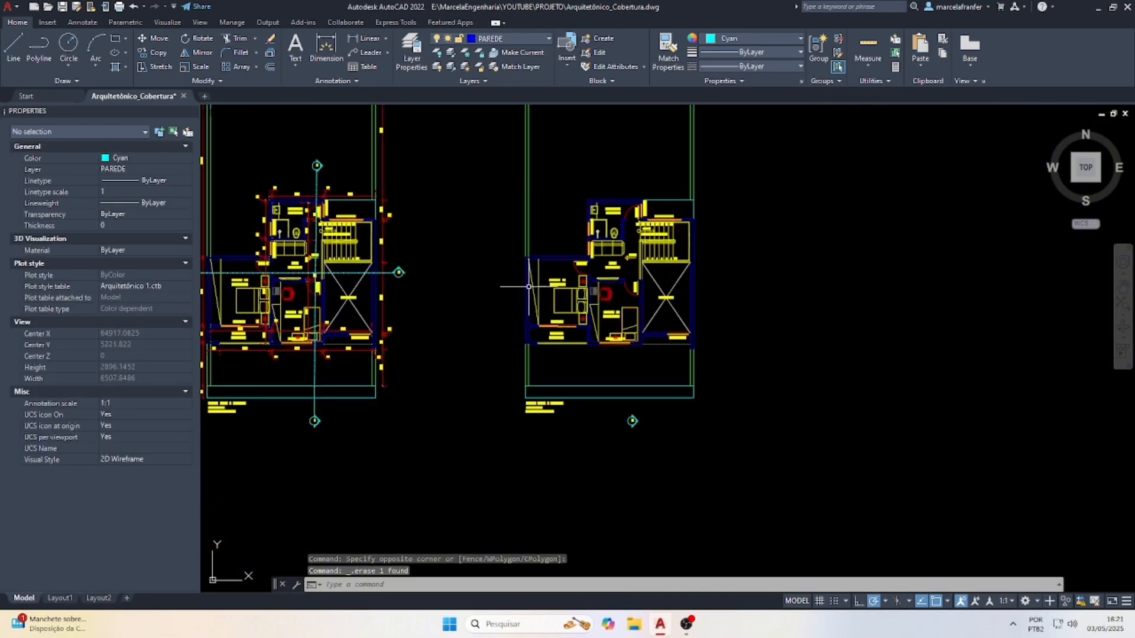
Erase the remaining lower section marker and the title text beneath the copied plan.
{"action": "scroll", "coordinate": [643, 444], "scroll_direction": "up", "scroll_amount": 2}
{"action": "left_click", "coordinate": [684, 459]}
{"action": "left_click", "coordinate": [589, 388]}
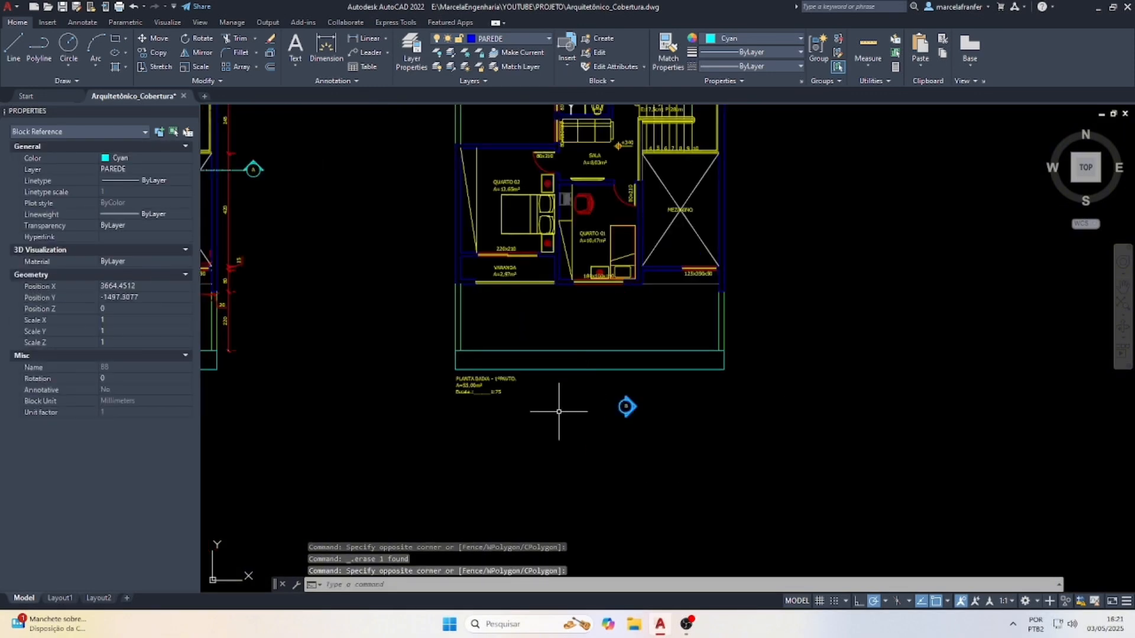
{"action": "left_click", "coordinate": [547, 436]}
{"action": "left_click", "coordinate": [402, 374]}
{"action": "key", "text": "Delete"}
{"action": "scroll", "coordinate": [638, 296], "scroll_direction": "down", "scroll_amount": 3}
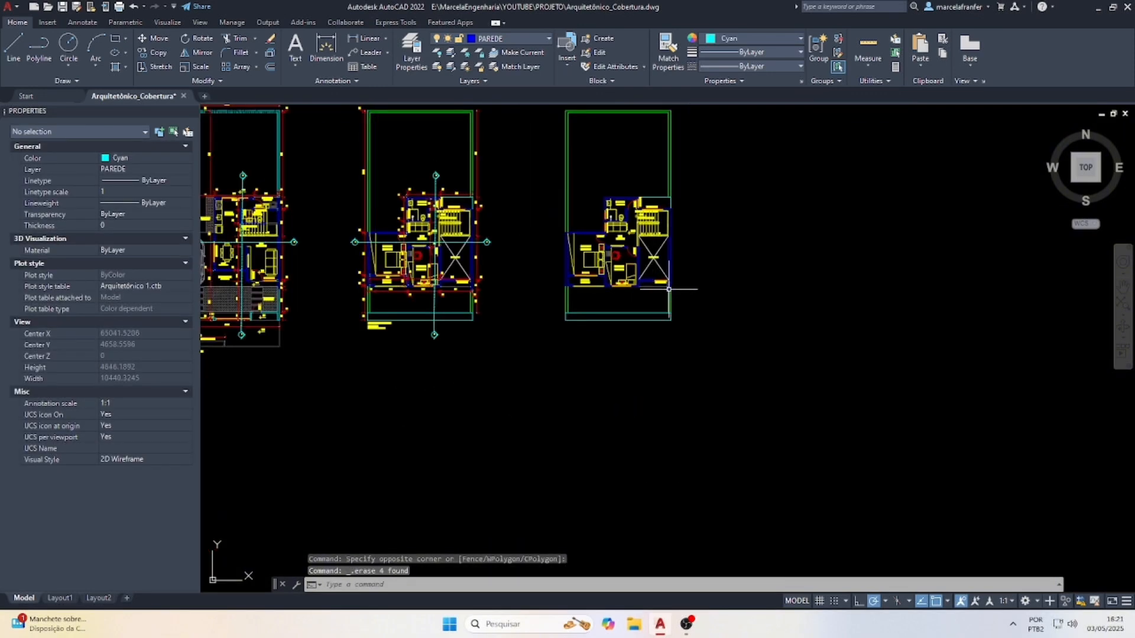
Erase the bathroom's door, washbasin, BANHEIRO label and area text from the copied plan.
{"action": "scroll", "coordinate": [656, 249], "scroll_direction": "up", "scroll_amount": 2}
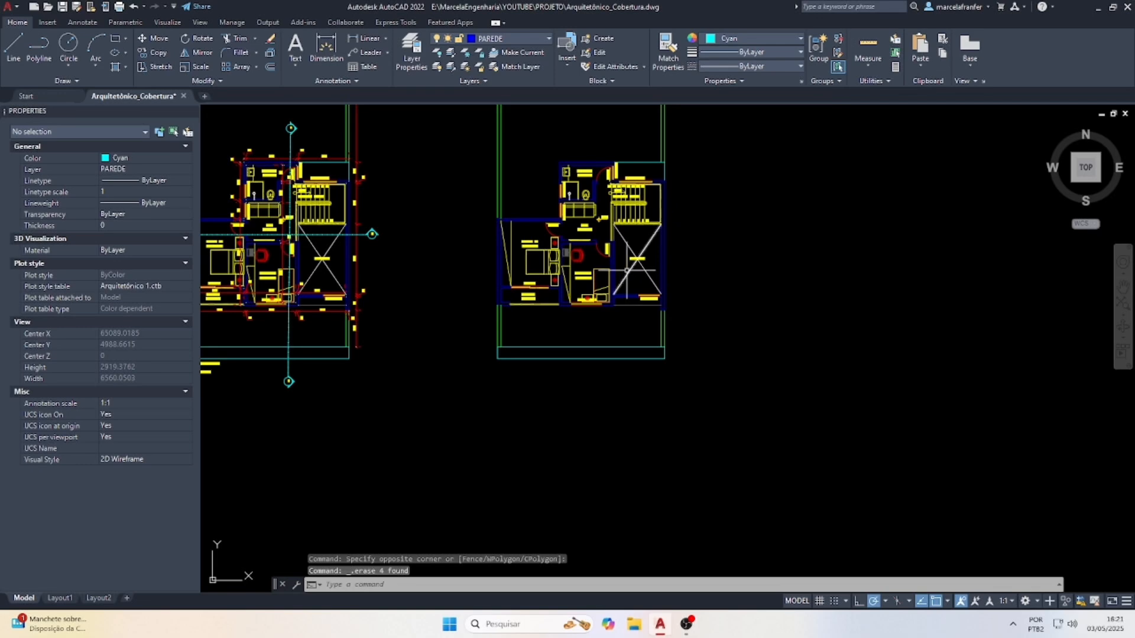
{"action": "scroll", "coordinate": [631, 185], "scroll_direction": "up", "scroll_amount": 4}
{"action": "scroll", "coordinate": [554, 127], "scroll_direction": "up", "scroll_amount": 7}
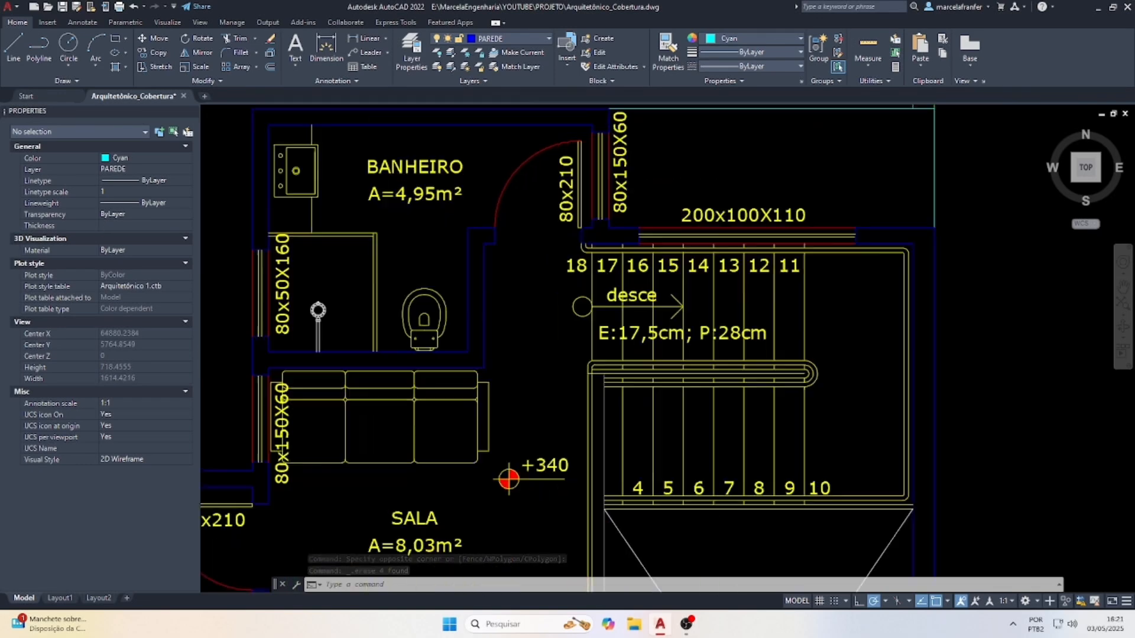
{"action": "scroll", "coordinate": [550, 136], "scroll_direction": "down", "scroll_amount": 5}
{"action": "left_click", "coordinate": [589, 134]}
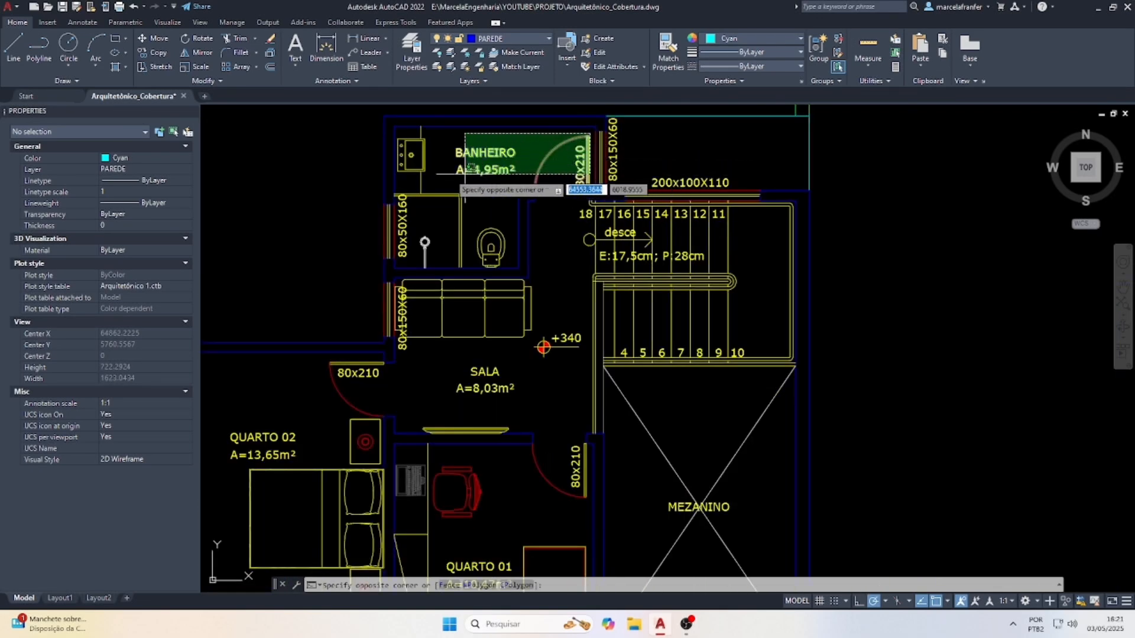
{"action": "scroll", "coordinate": [420, 174], "scroll_direction": "down", "scroll_amount": 2}
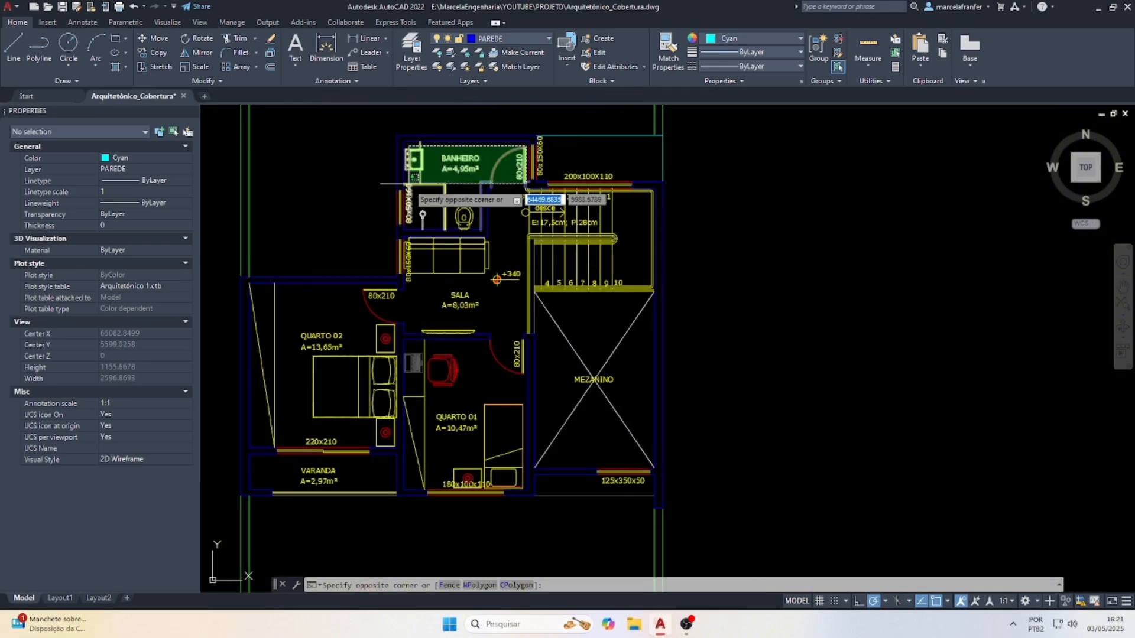
{"action": "scroll", "coordinate": [412, 219], "scroll_direction": "up", "scroll_amount": 2}
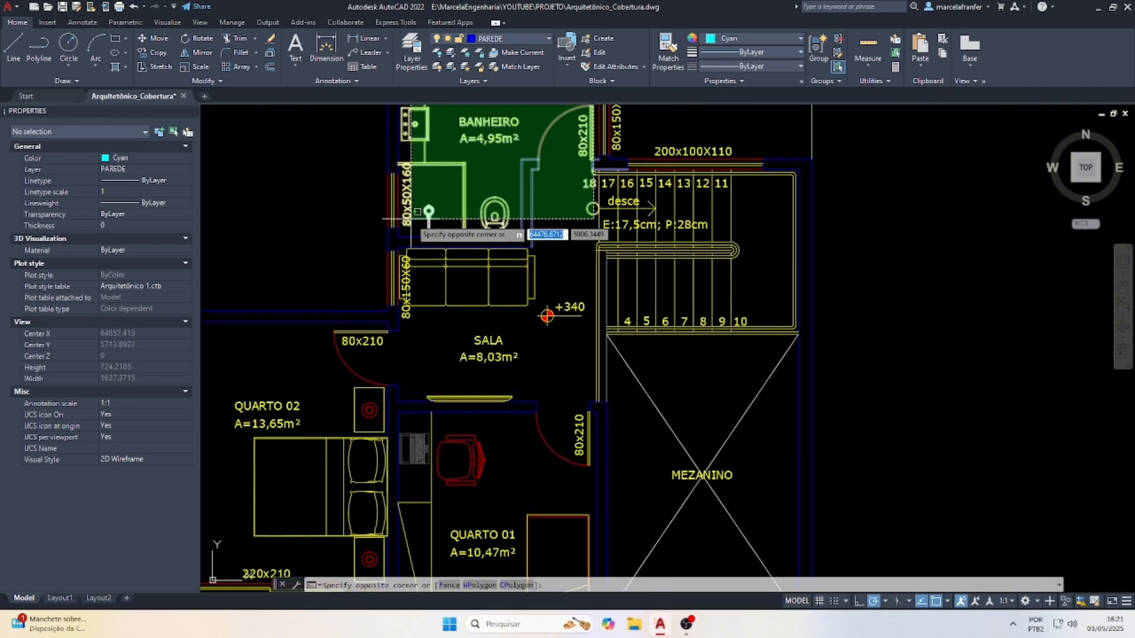
{"action": "left_click", "coordinate": [420, 151]}
{"action": "key", "text": "Delete"}
{"action": "scroll", "coordinate": [503, 244], "scroll_direction": "down", "scroll_amount": 2}
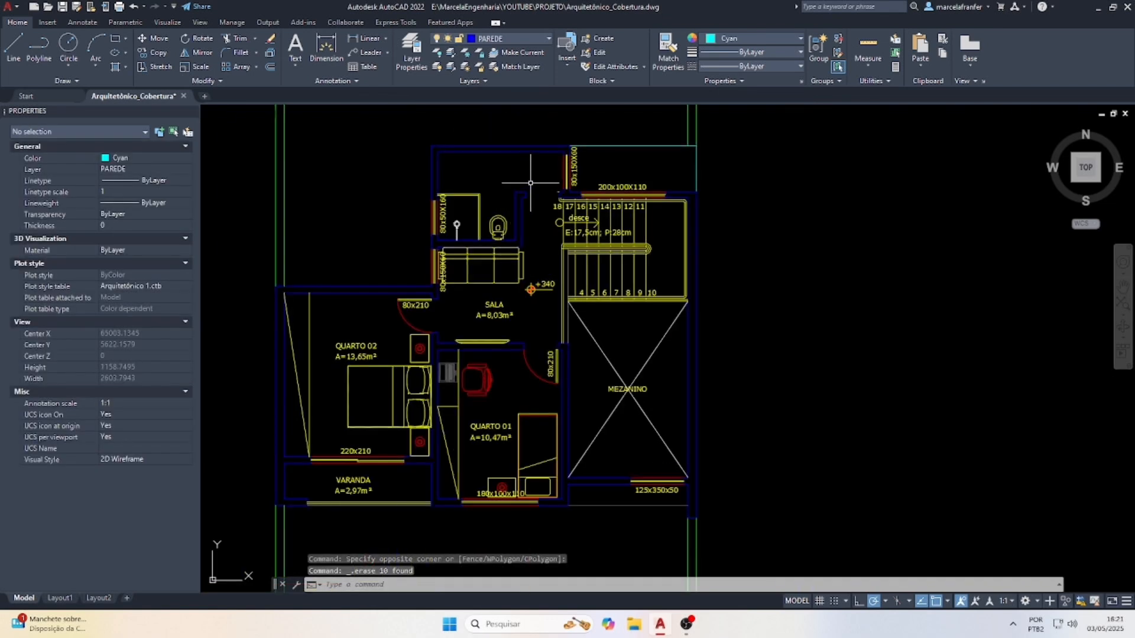
Erase the shower, toilet, inner bathroom walls, sofa, +340 level mark and the adjacent window labels.
{"action": "left_click", "coordinate": [547, 178]}
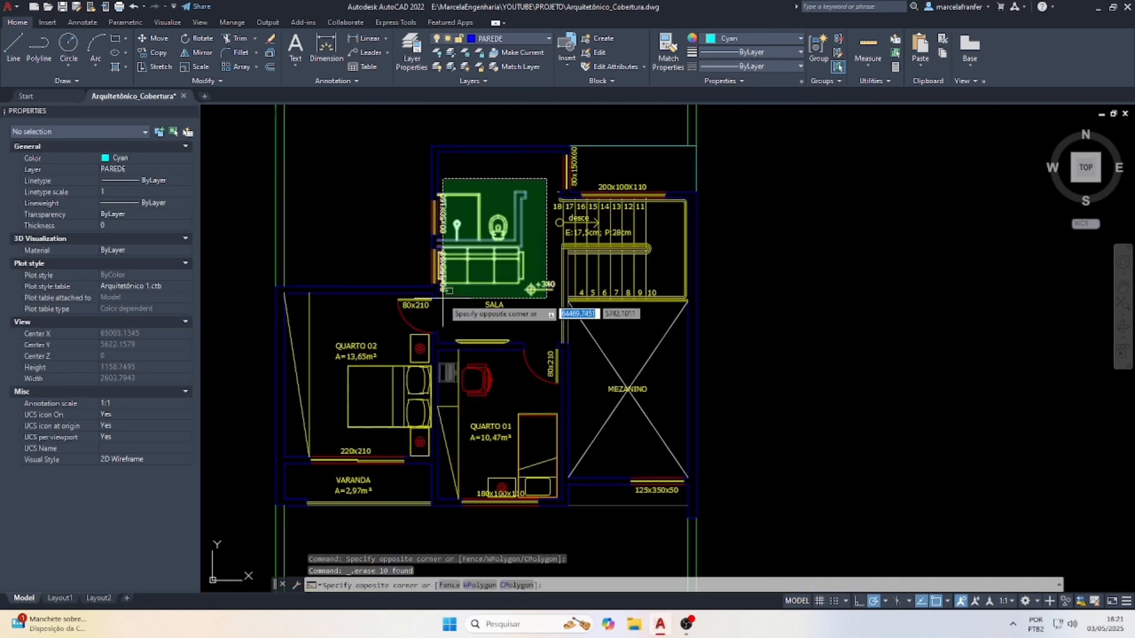
{"action": "left_click", "coordinate": [443, 298]}
{"action": "key", "text": "Delete"}
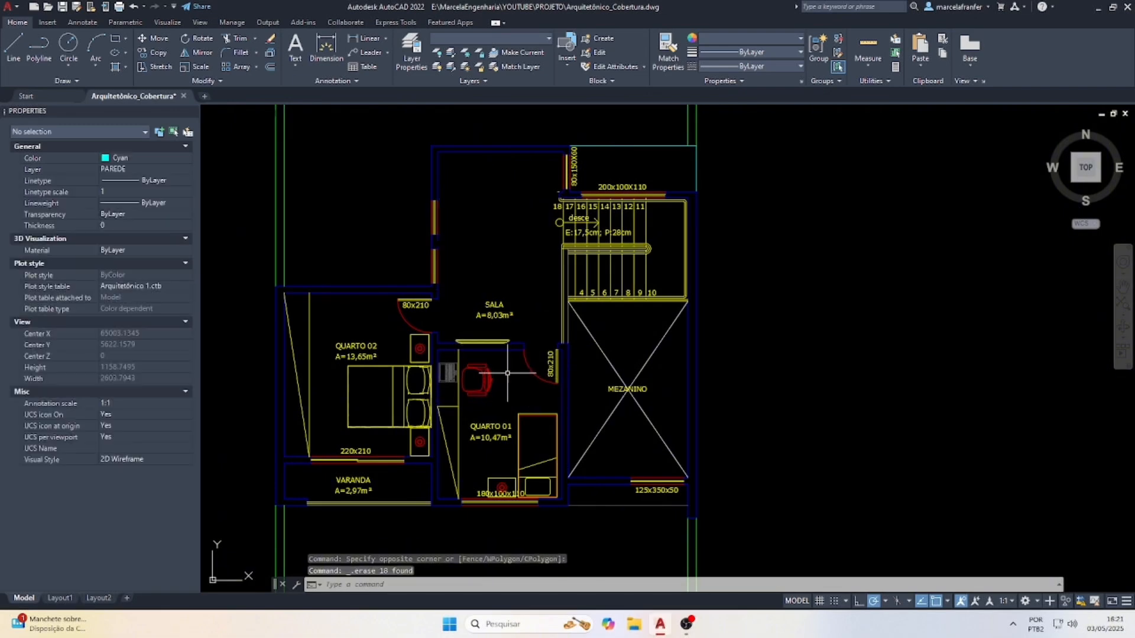
Erase the bed, wardrobe, door and labels of QUARTO 02, plus the VARANDA texts and its dividing wall with the sliding door.
{"action": "scroll", "coordinate": [604, 317], "scroll_direction": "down", "scroll_amount": 4}
{"action": "scroll", "coordinate": [578, 304], "scroll_direction": "up", "scroll_amount": 4}
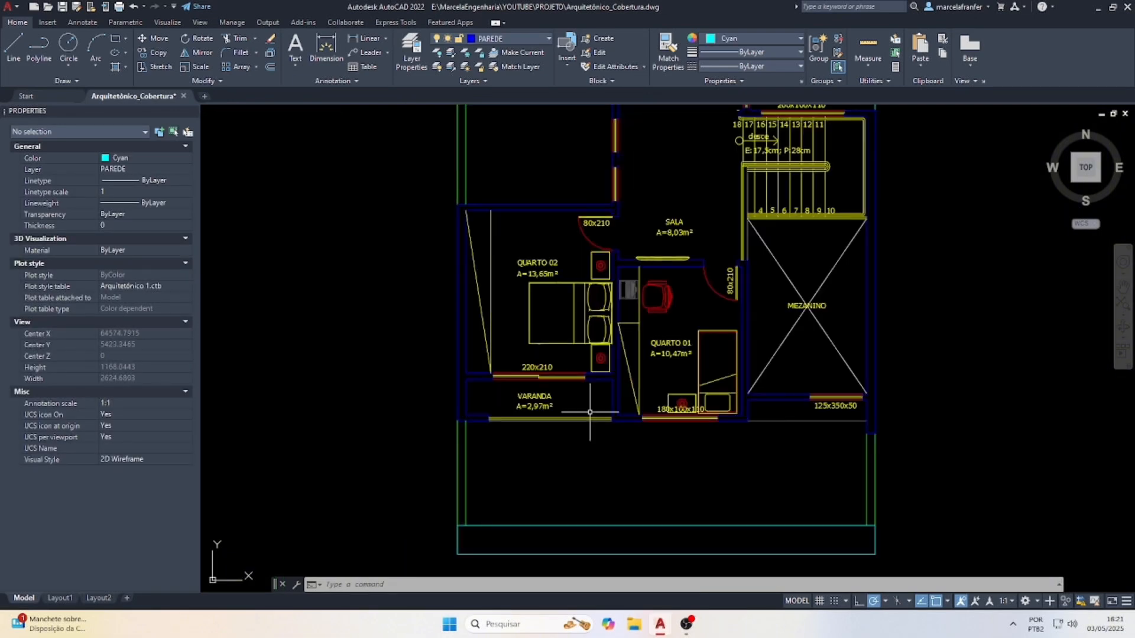
{"action": "left_click", "coordinate": [616, 414]}
{"action": "left_click", "coordinate": [475, 232]}
{"action": "key", "text": "Delete"}
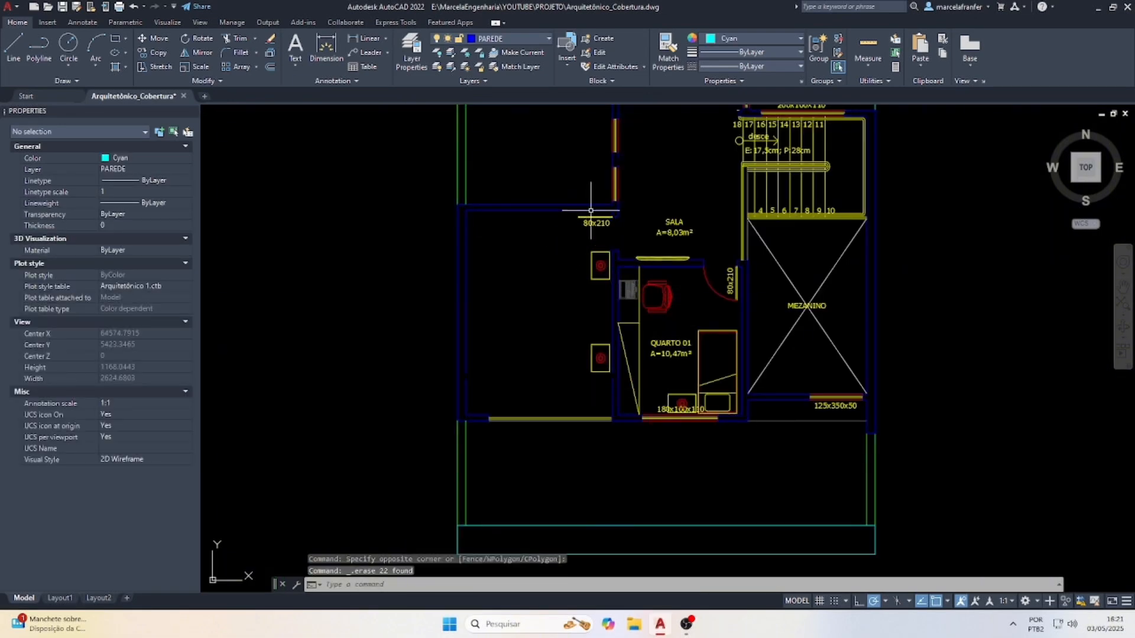
Erase the leftover 80x210 door label and the two bedside tables in the emptied QUARTO 02.
{"action": "scroll", "coordinate": [600, 211], "scroll_direction": "up", "scroll_amount": 4}
{"action": "left_click", "coordinate": [601, 210]}
{"action": "left_click", "coordinate": [437, 394]}
{"action": "key", "text": "Delete"}
{"action": "scroll", "coordinate": [549, 277], "scroll_direction": "down", "scroll_amount": 4}
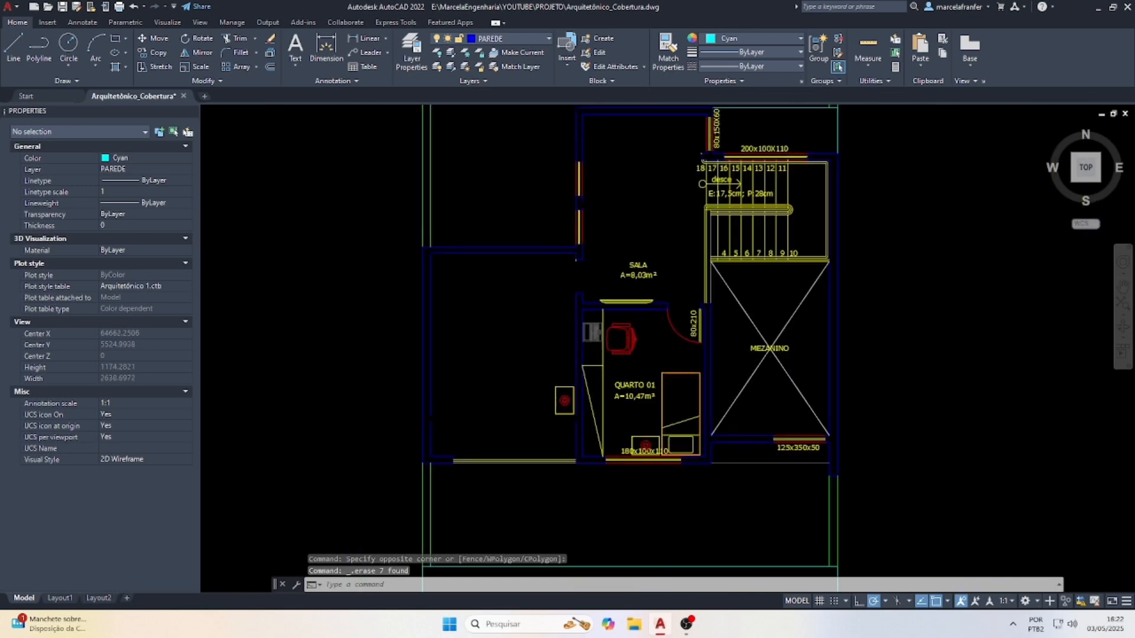
{"action": "scroll", "coordinate": [575, 407], "scroll_direction": "up", "scroll_amount": 4}
{"action": "left_click", "coordinate": [591, 441]}
{"action": "left_click", "coordinate": [508, 307]}
{"action": "key", "text": "Delete"}
{"action": "scroll", "coordinate": [484, 276], "scroll_direction": "down", "scroll_amount": 4}
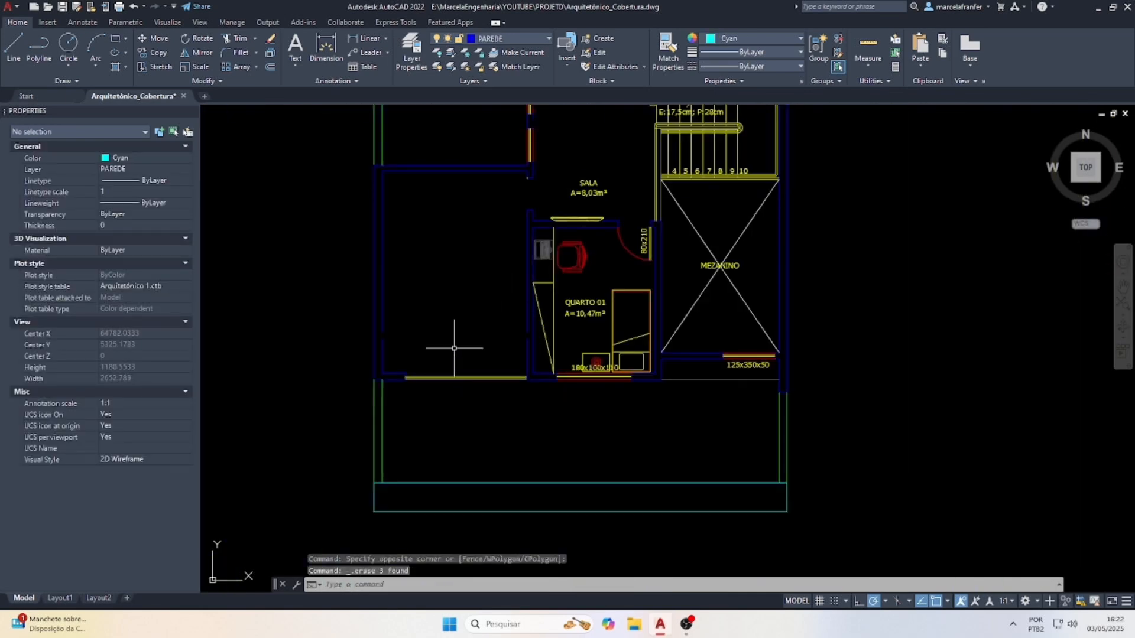
Erase the double-line railing between the SALA and the staircase.
{"action": "scroll", "coordinate": [415, 338], "scroll_direction": "up", "scroll_amount": 2}
{"action": "scroll", "coordinate": [418, 345], "scroll_direction": "down", "scroll_amount": 5}
{"action": "scroll", "coordinate": [542, 225], "scroll_direction": "up", "scroll_amount": 5}
{"action": "left_click", "coordinate": [528, 377]}
{"action": "left_click", "coordinate": [506, 342]}
{"action": "key", "text": "Delete"}
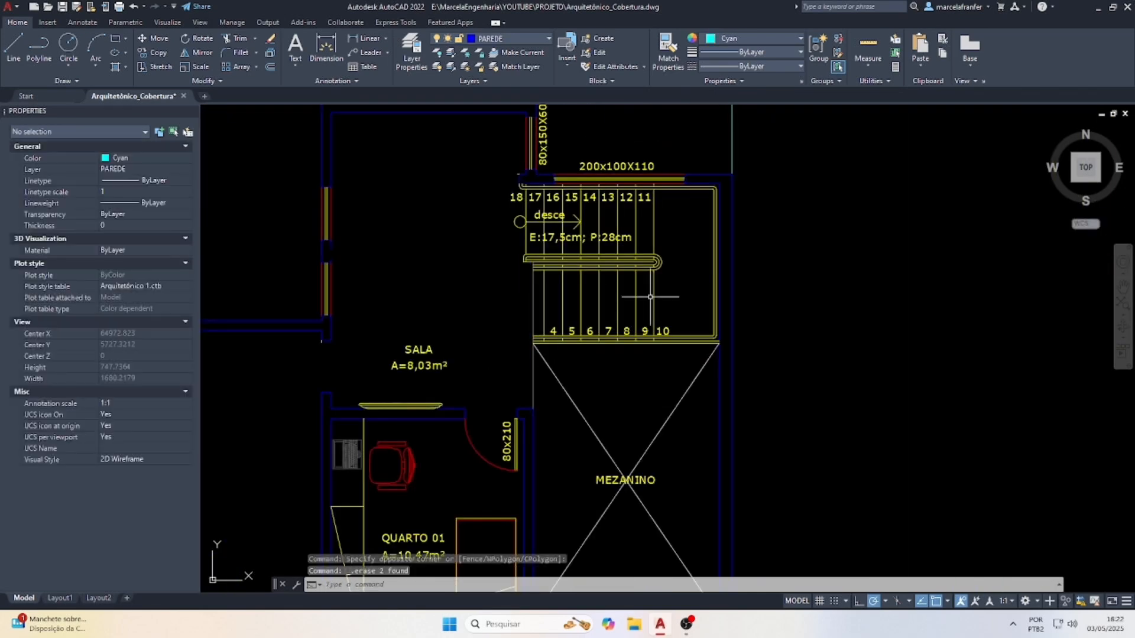
Erase the stair treads, the central handrail, the direction arrow and the riser and tread text.
{"action": "left_click", "coordinate": [678, 207]}
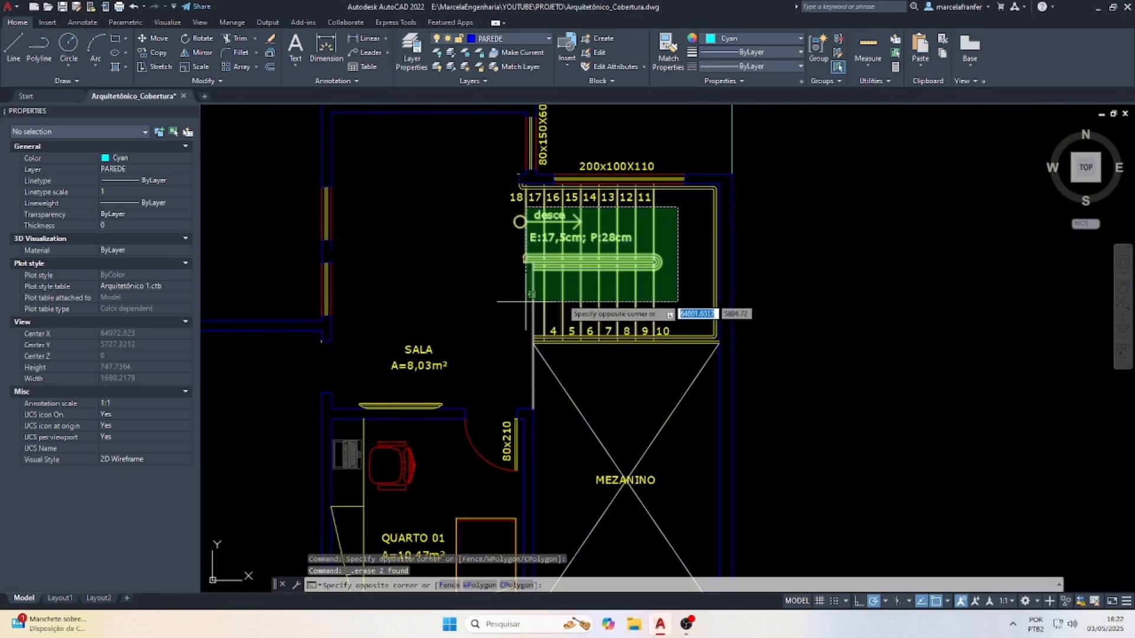
{"action": "left_click", "coordinate": [551, 331]}
{"action": "key", "text": "Delete"}
Erase the remnants at the stair's entry, including the circle, the first tread line and step numbers 17 and 18.
{"action": "scroll", "coordinate": [488, 203], "scroll_direction": "up", "scroll_amount": 6}
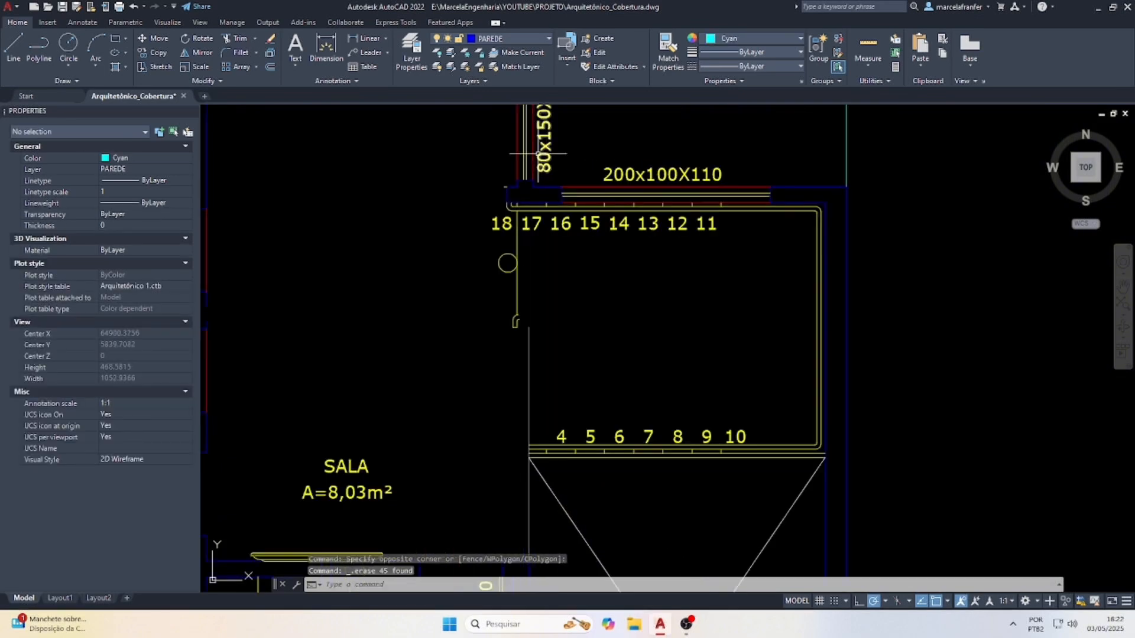
{"action": "left_click", "coordinate": [517, 220]}
{"action": "left_click", "coordinate": [414, 269]}
{"action": "key", "text": "Delete"}
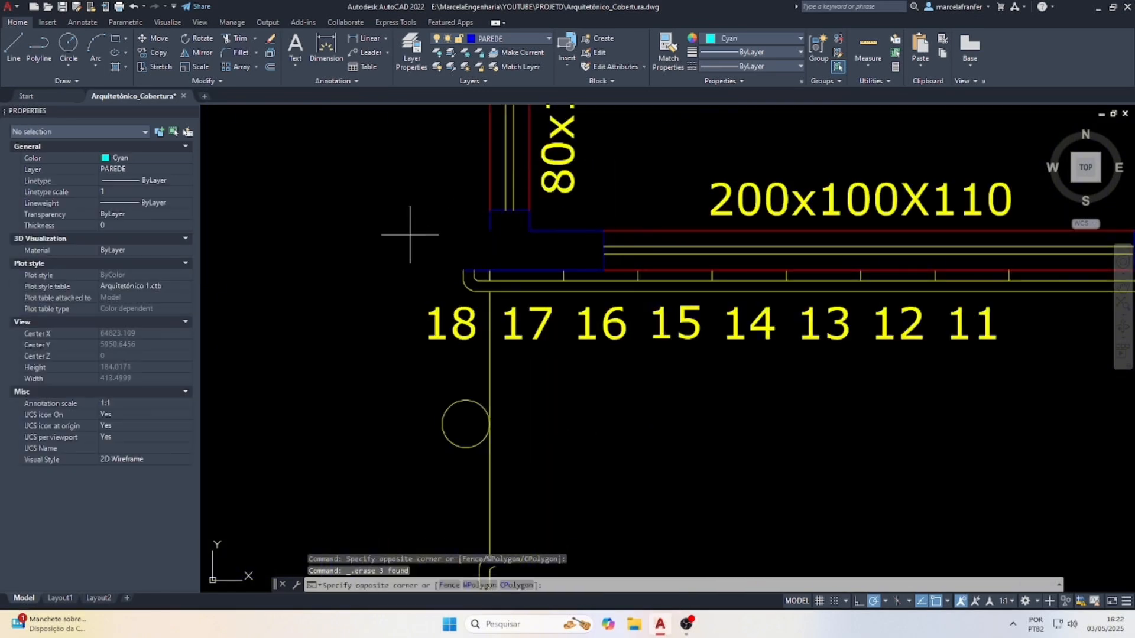
{"action": "left_click", "coordinate": [409, 235]}
{"action": "scroll", "coordinate": [473, 302], "scroll_direction": "down", "scroll_amount": 2}
{"action": "left_click", "coordinate": [504, 437]}
{"action": "key", "text": "Delete"}
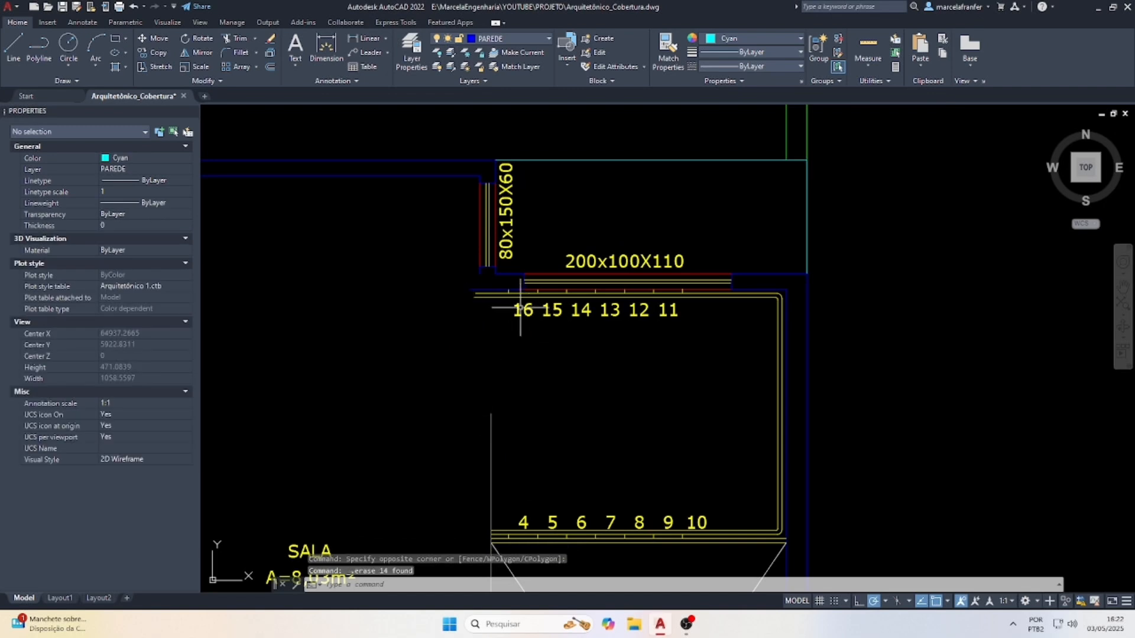
Erase the handrail lines, tread ticks and step numbers 11 to 16 along the stair's upper wall.
{"action": "left_click", "coordinate": [776, 388]}
{"action": "scroll", "coordinate": [609, 340], "scroll_direction": "up", "scroll_amount": 4}
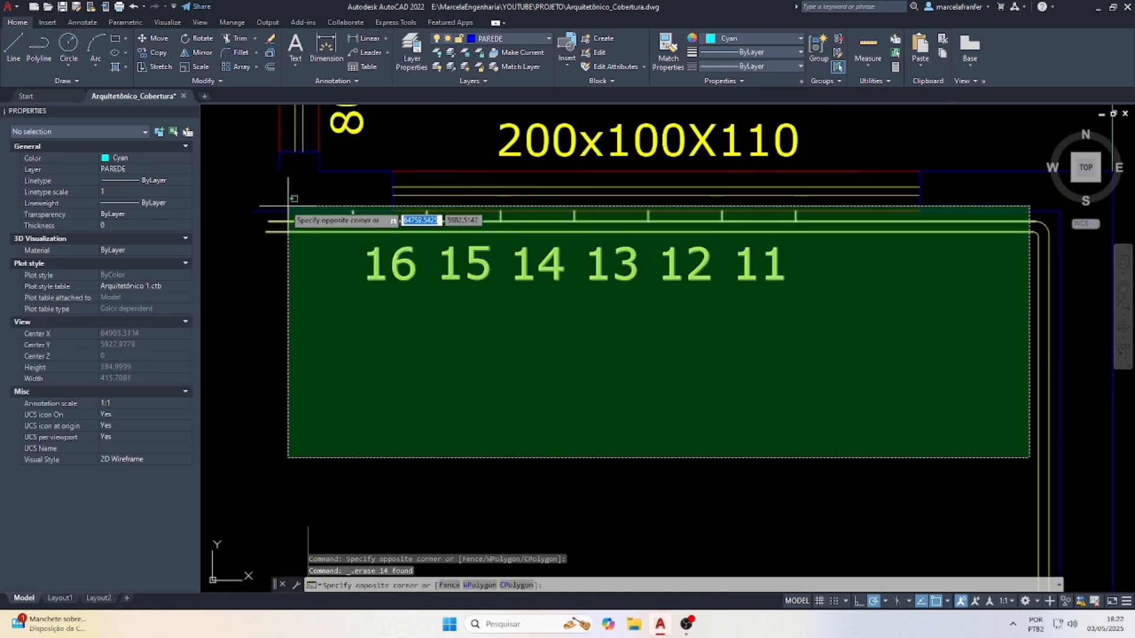
{"action": "left_click", "coordinate": [308, 223]}
{"action": "key", "text": "Delete"}
{"action": "scroll", "coordinate": [626, 253], "scroll_direction": "down", "scroll_amount": 5}
Erase the handrail along the stair's right wall, including its rounded corners and the connected lower rail line.
{"action": "scroll", "coordinate": [621, 260], "scroll_direction": "up", "scroll_amount": 5}
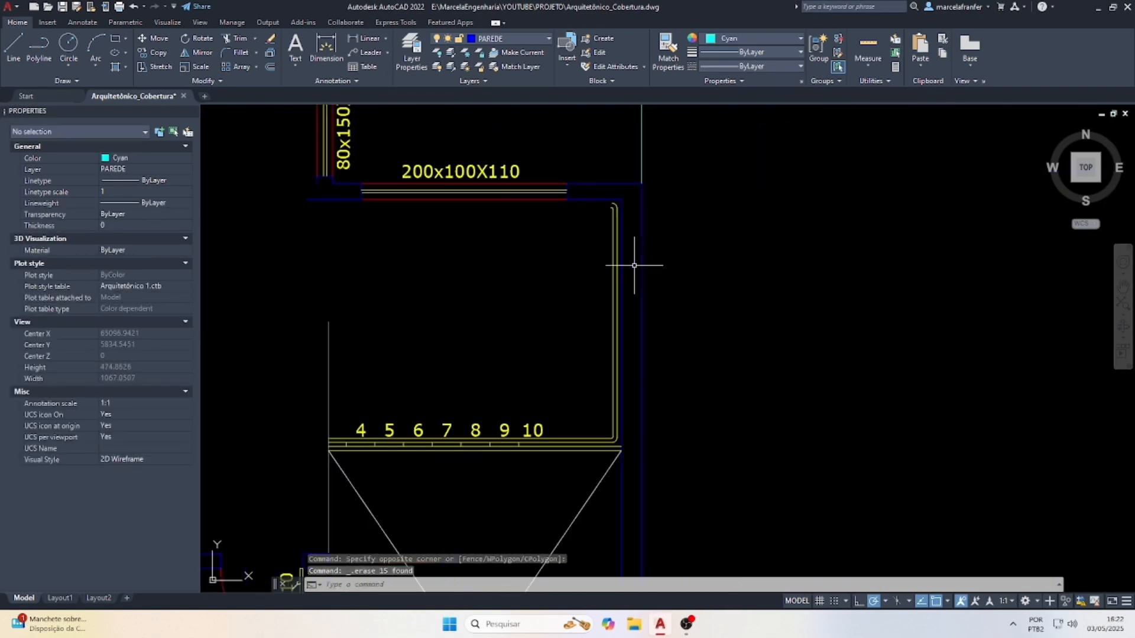
{"action": "left_click", "coordinate": [646, 214]}
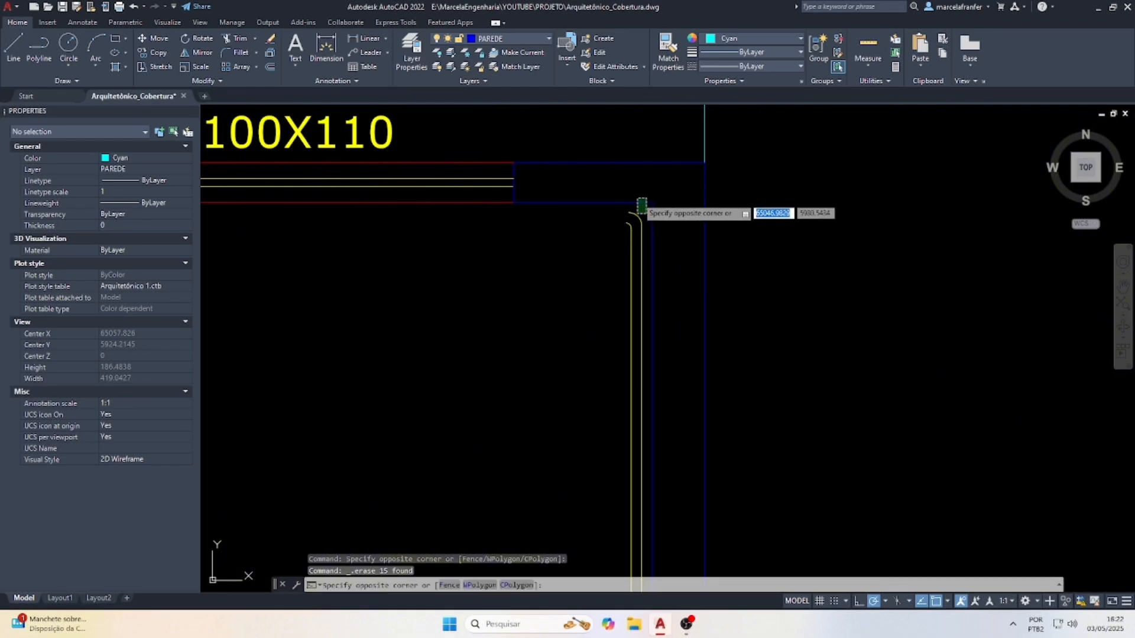
{"action": "scroll", "coordinate": [640, 213], "scroll_direction": "down", "scroll_amount": 5}
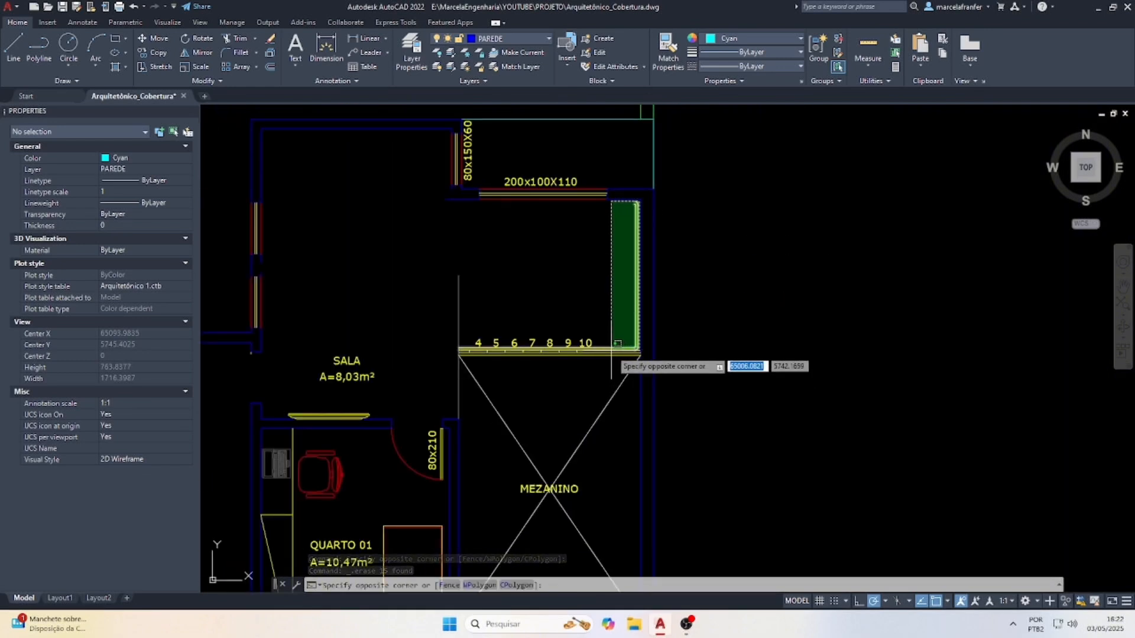
{"action": "left_click", "coordinate": [618, 349]}
{"action": "key", "text": "Delete"}
Erase step numbers 4 to 10 and the tread ticks along the stair's lower edge.
{"action": "scroll", "coordinate": [591, 346], "scroll_direction": "up", "scroll_amount": 4}
{"action": "left_click", "coordinate": [571, 340]}
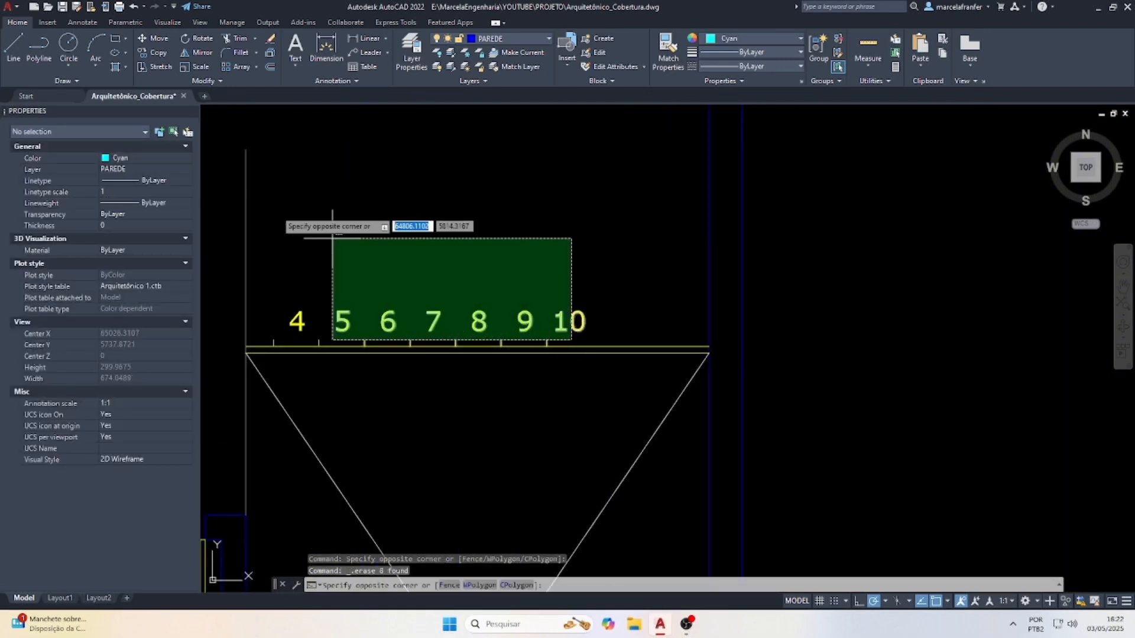
{"action": "left_click", "coordinate": [224, 174]}
{"action": "key", "text": "Delete"}
{"action": "scroll", "coordinate": [671, 309], "scroll_direction": "down", "scroll_amount": 6}
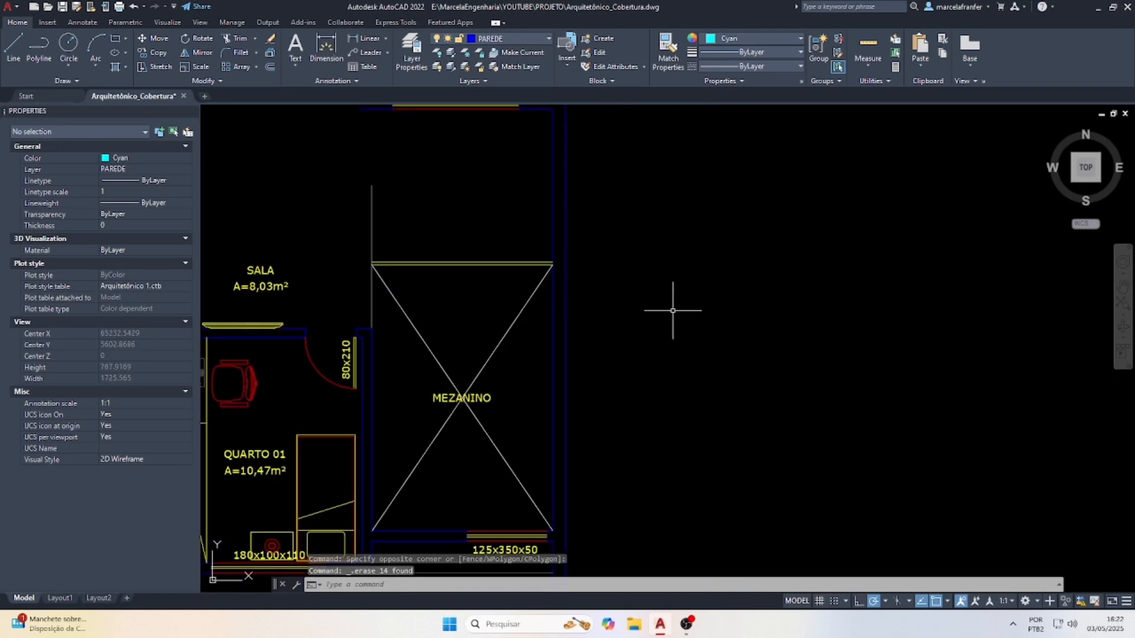
Erase the MEZANINO label together with the crossed diagonals of the mezzanine void.
{"action": "left_click", "coordinate": [676, 417]}
{"action": "left_click", "coordinate": [495, 319]}
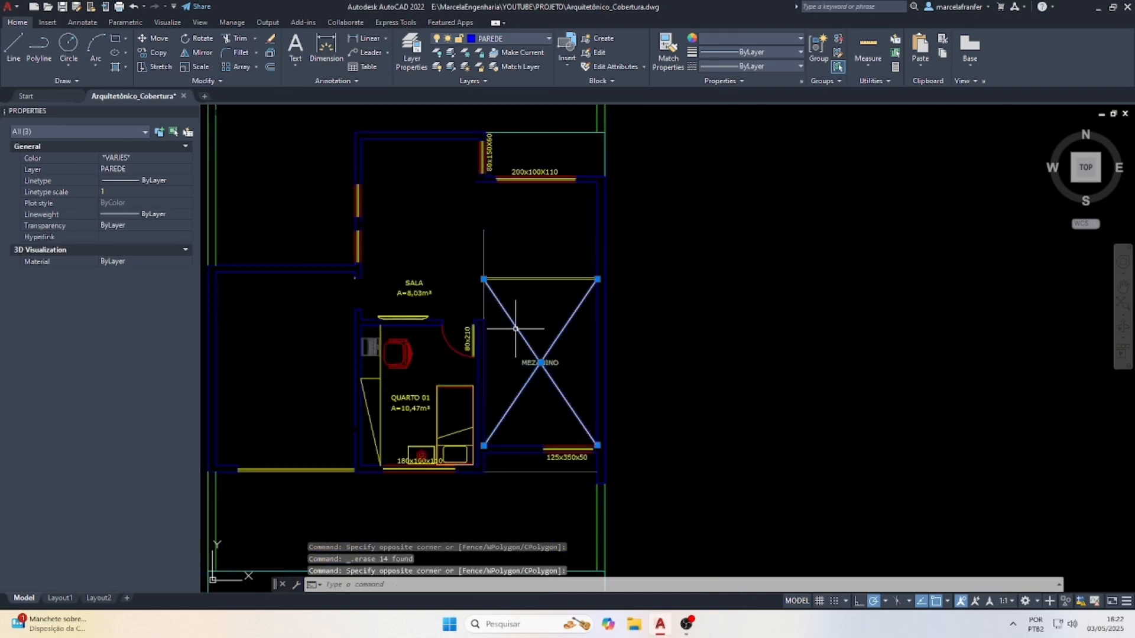
{"action": "key", "text": "Delete"}
Erase the QUARTO 01 contents, including the bed, desk, chair, door, room label and 80x210 and 180x100x110 tags.
{"action": "scroll", "coordinate": [438, 425], "scroll_direction": "up", "scroll_amount": 2}
{"action": "left_click", "coordinate": [480, 474]}
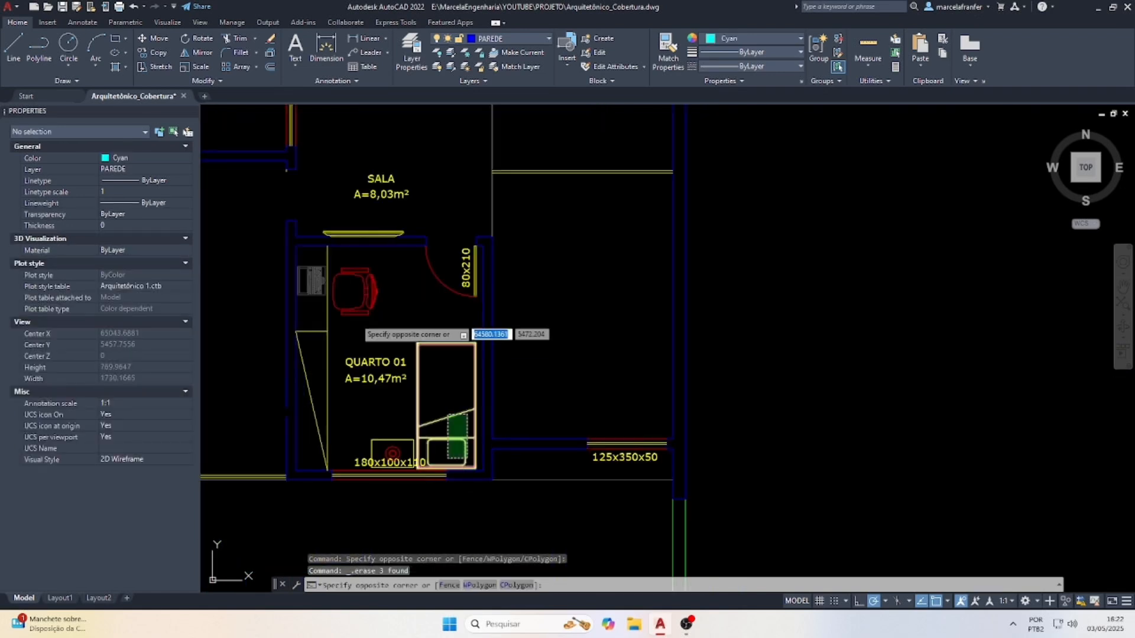
{"action": "left_click", "coordinate": [308, 216]}
{"action": "key", "text": "Delete"}
{"action": "scroll", "coordinate": [491, 313], "scroll_direction": "down", "scroll_amount": 6}
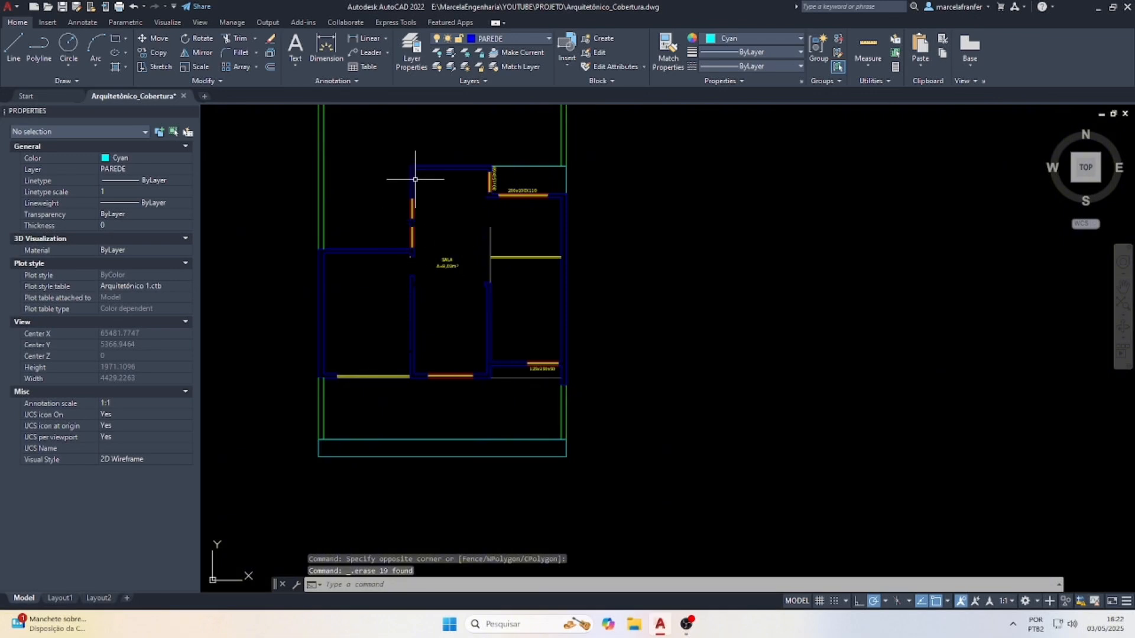
Erase the partition wall between the two lower rooms and the windows and wall pieces between the lower wall's end segments.
{"action": "scroll", "coordinate": [415, 179], "scroll_direction": "up", "scroll_amount": 2}
{"action": "left_click", "coordinate": [439, 371]}
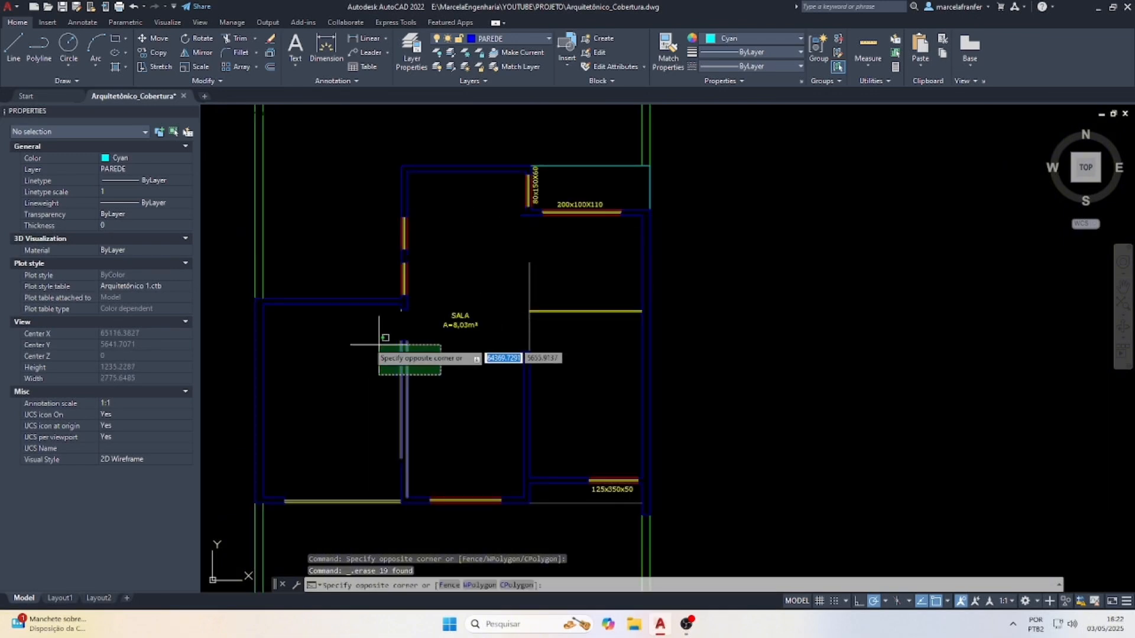
{"action": "left_click", "coordinate": [380, 332]}
{"action": "key", "text": "Delete"}
{"action": "scroll", "coordinate": [352, 420], "scroll_direction": "up", "scroll_amount": 2}
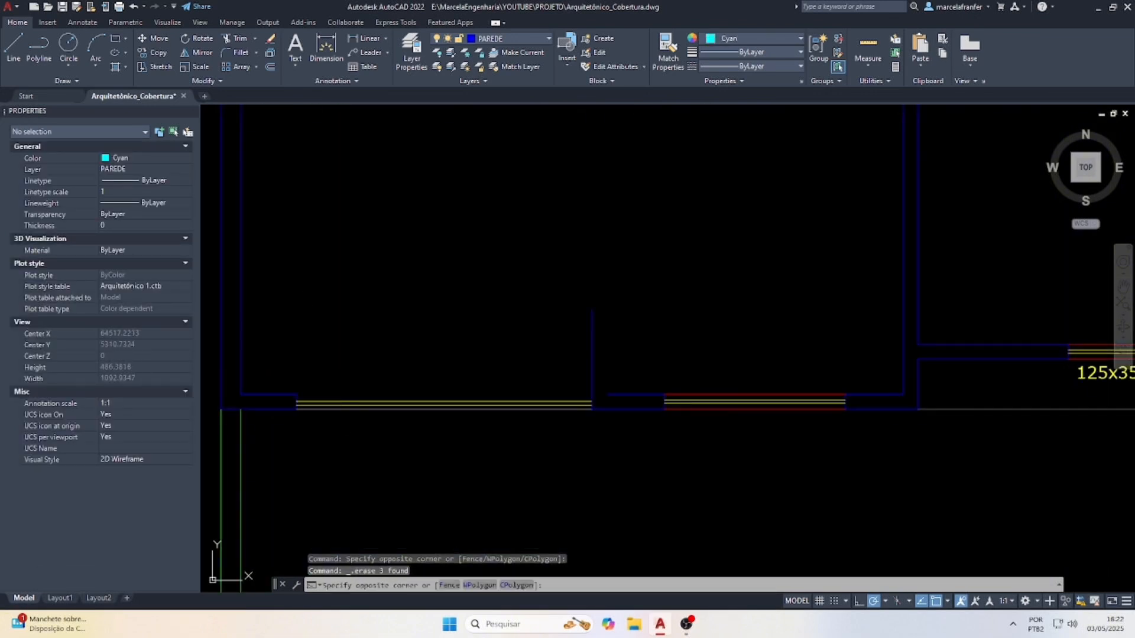
{"action": "left_click", "coordinate": [906, 478]}
{"action": "key", "text": "Delete"}
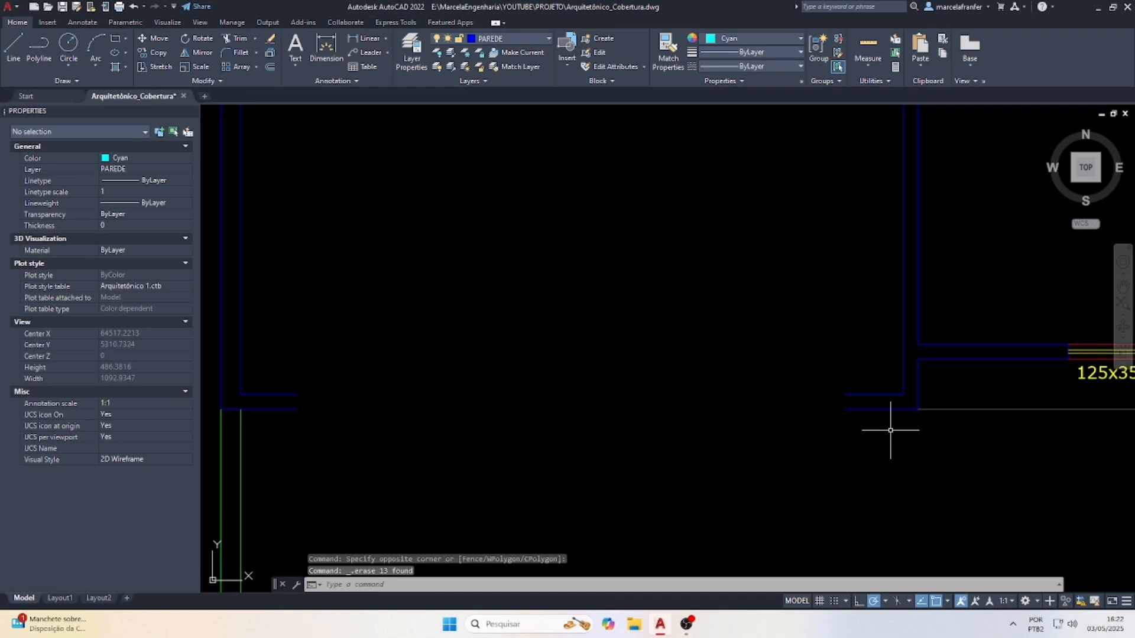
Join the remaining inner and outer line segments of the lower wall into continuous lines across the opening.
{"action": "left_click", "coordinate": [849, 395]}
{"action": "left_click", "coordinate": [293, 214]}
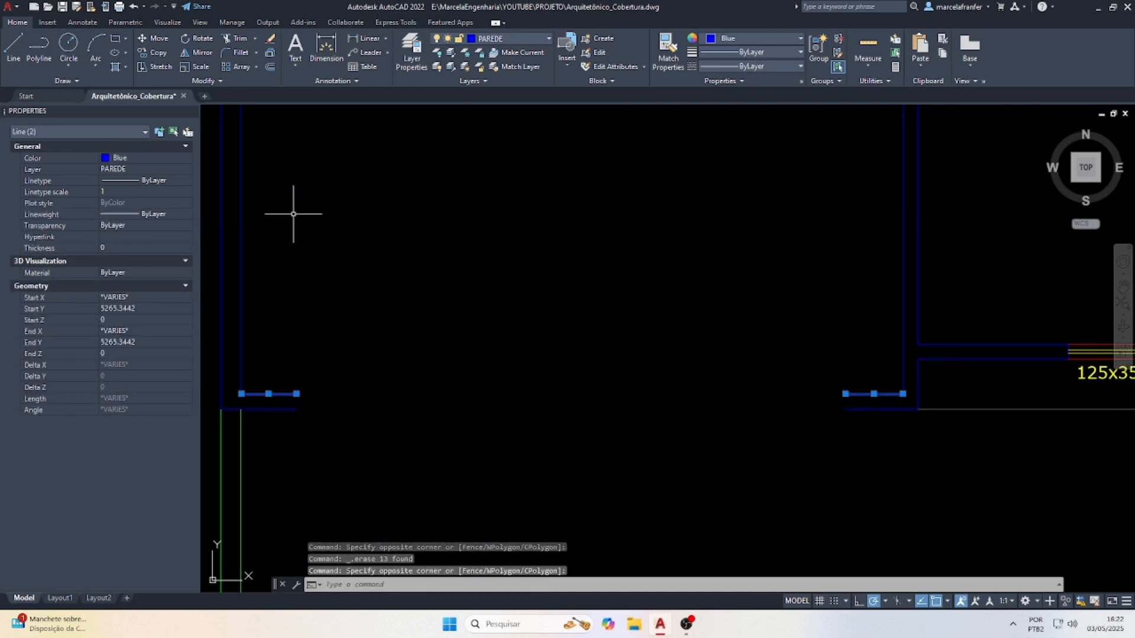
{"action": "type", "text": "j"}
{"action": "key", "text": "Return"}
{"action": "left_click", "coordinate": [914, 451]}
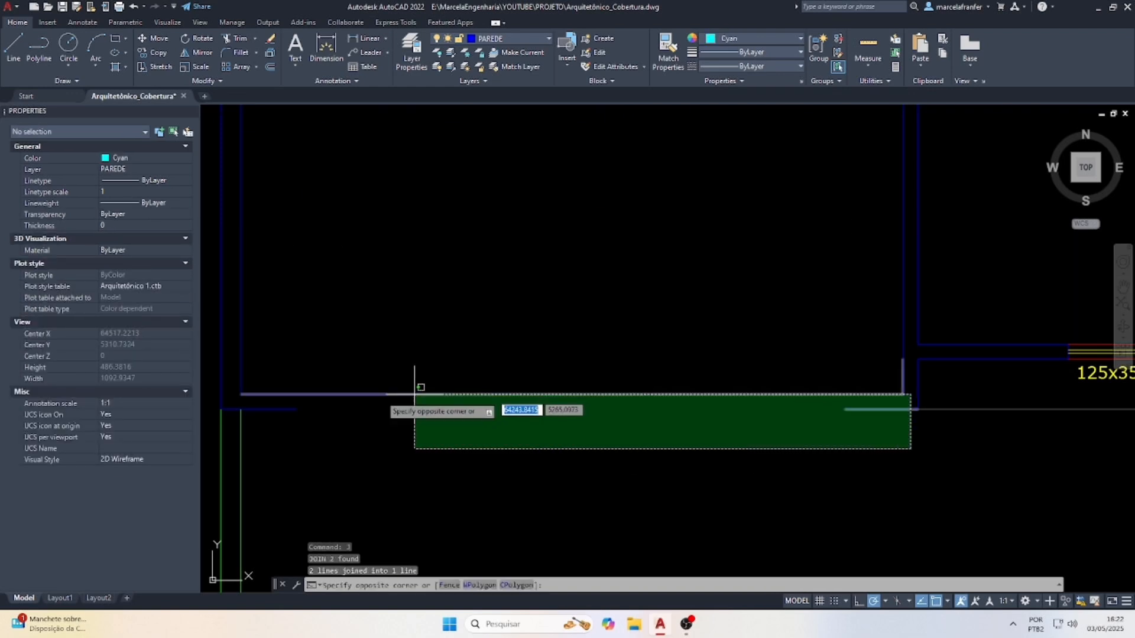
{"action": "left_click", "coordinate": [280, 408]}
{"action": "type", "text": "j"}
{"action": "key", "text": "Return"}
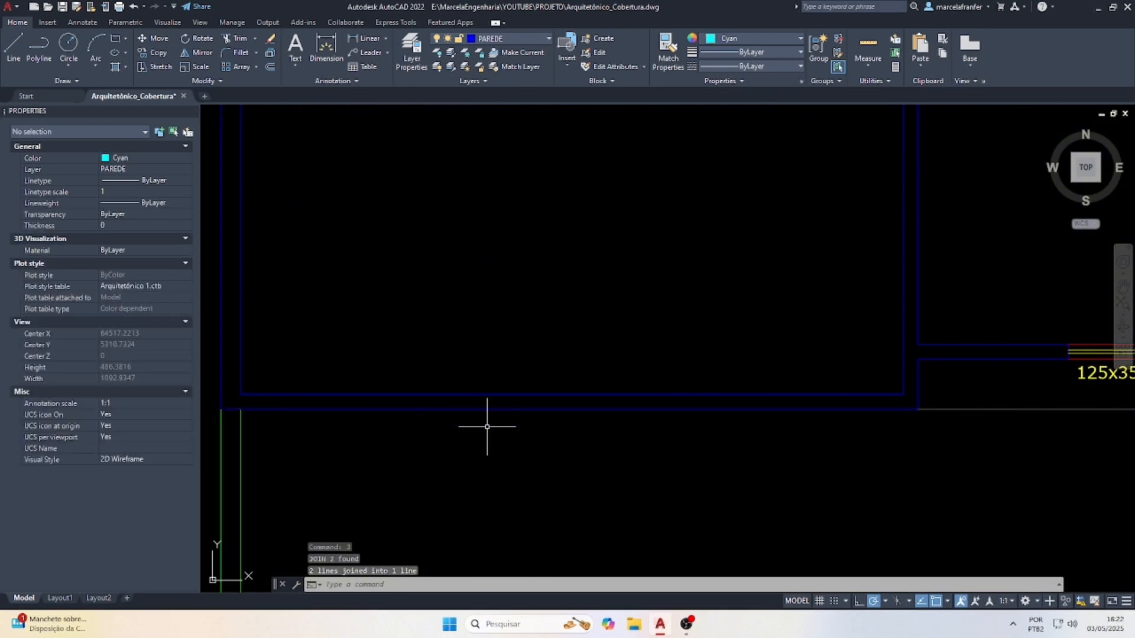
Erase the SALA label and its area text.
{"action": "scroll", "coordinate": [600, 362], "scroll_direction": "down", "scroll_amount": 3}
{"action": "scroll", "coordinate": [591, 352], "scroll_direction": "up", "scroll_amount": 2}
{"action": "left_click", "coordinate": [537, 265]}
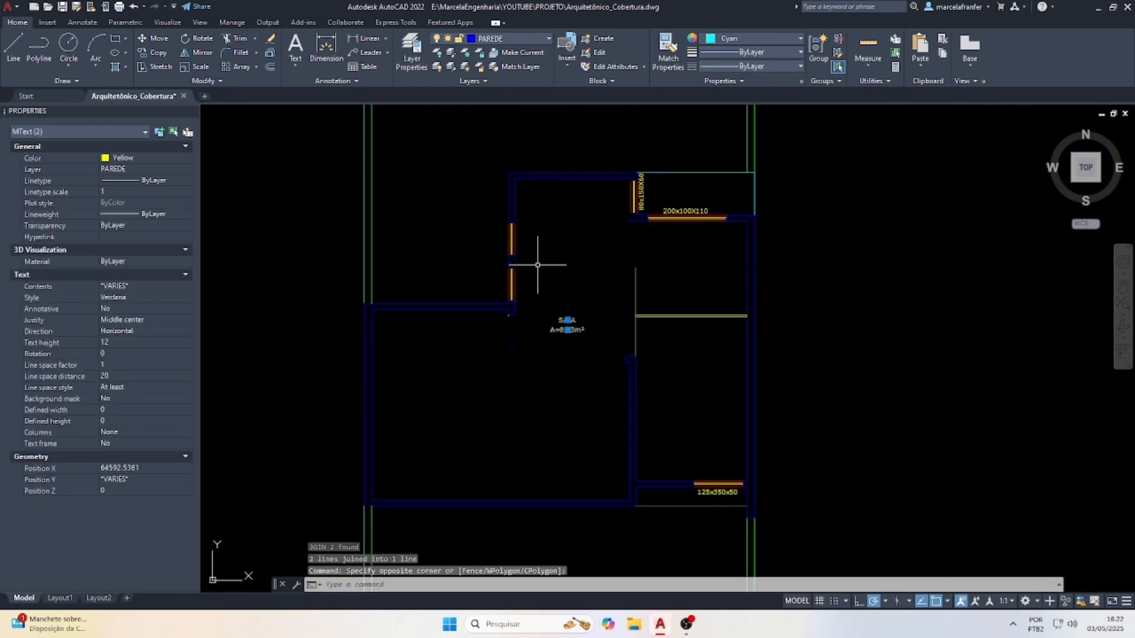
{"action": "key", "text": "Delete"}
Erase the short end-cap lines left by the removed partition below the sala's left wall corner.
{"action": "scroll", "coordinate": [540, 362], "scroll_direction": "up", "scroll_amount": 5}
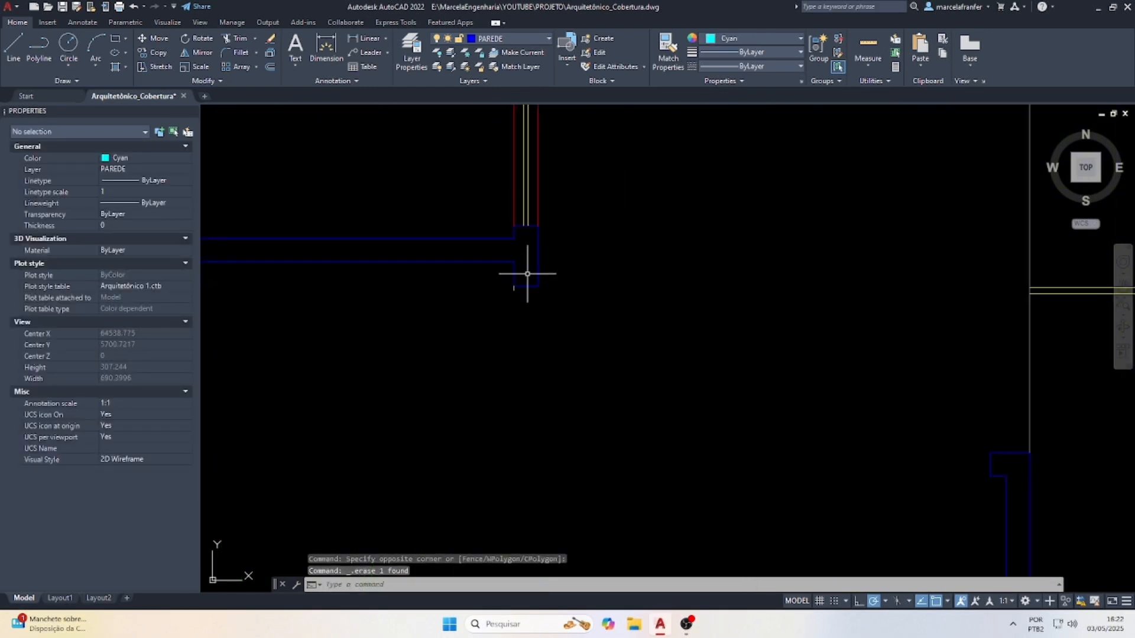
{"action": "left_click", "coordinate": [528, 275]}
{"action": "left_click", "coordinate": [485, 335]}
{"action": "key", "text": "Delete"}
{"action": "scroll", "coordinate": [525, 299], "scroll_direction": "down", "scroll_amount": 4}
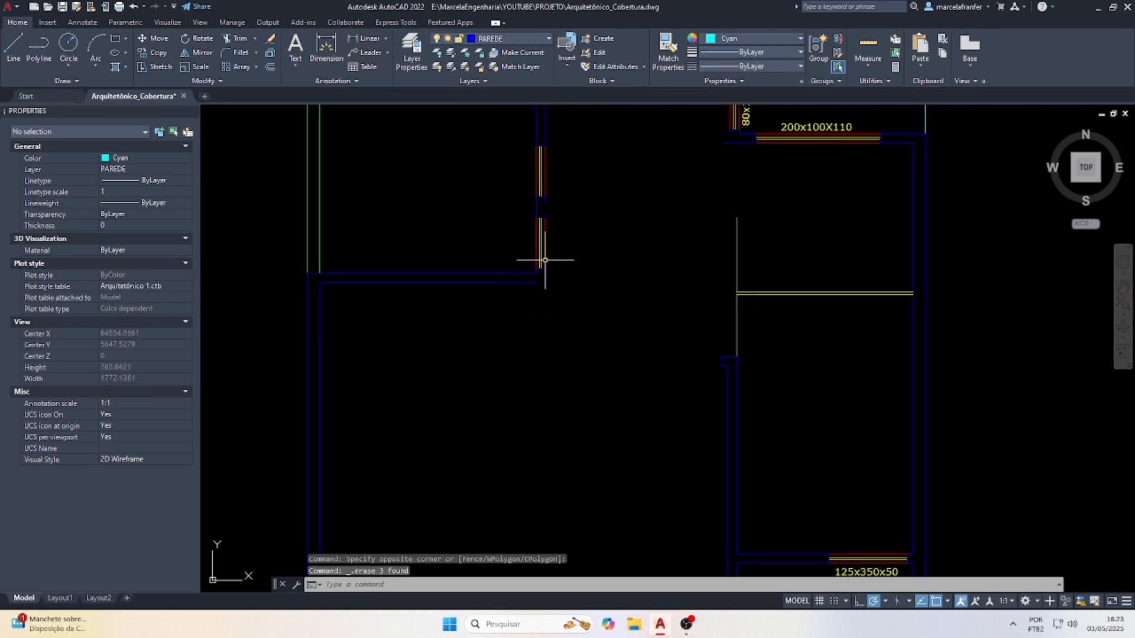
Erase the two windows in the sala's left wall together with the short wall piece between them.
{"action": "scroll", "coordinate": [532, 195], "scroll_direction": "up", "scroll_amount": 2}
{"action": "left_click", "coordinate": [530, 170]}
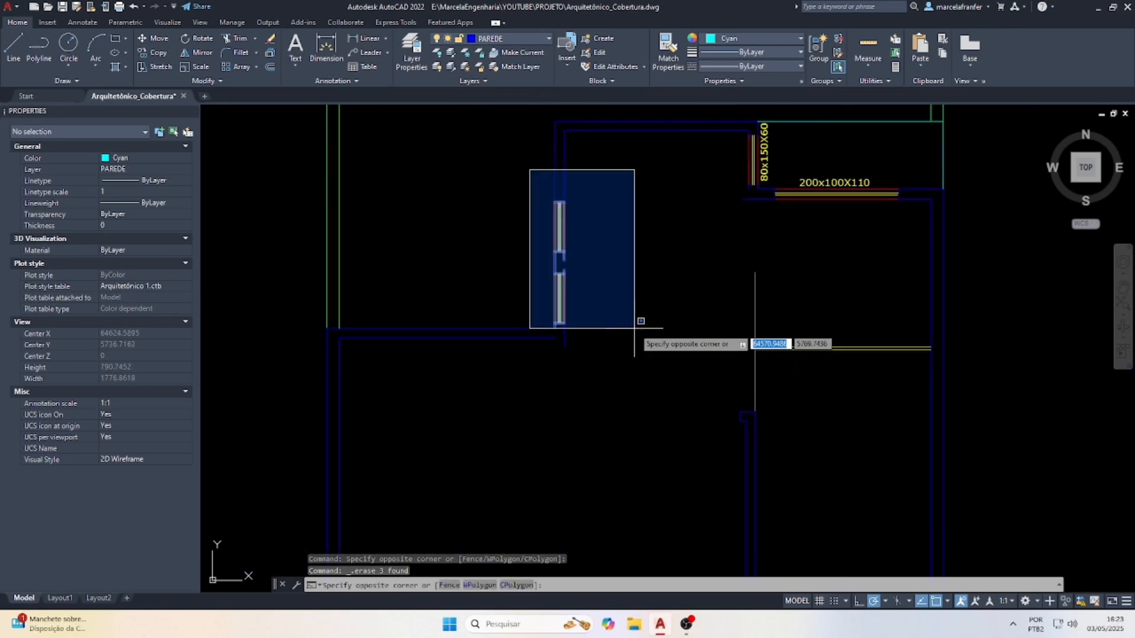
{"action": "left_click", "coordinate": [636, 325]}
{"action": "key", "text": "Delete"}
Join the outer and inner line segments of the sala's left wall across the erased window openings.
{"action": "scroll", "coordinate": [535, 329], "scroll_direction": "up", "scroll_amount": 2}
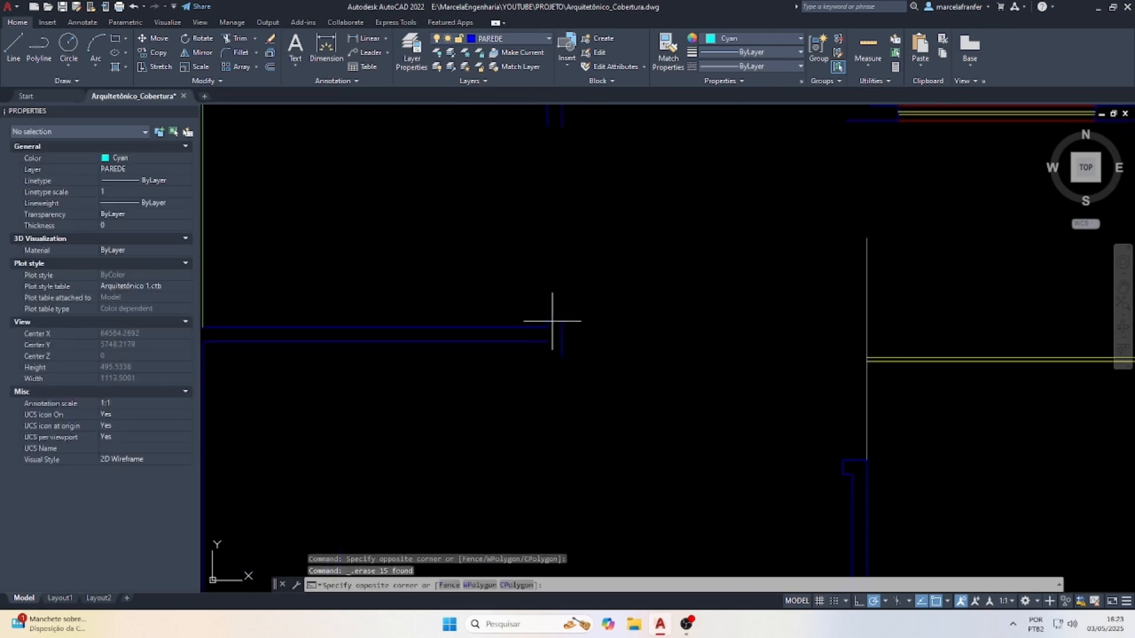
{"action": "left_click", "coordinate": [487, 116]}
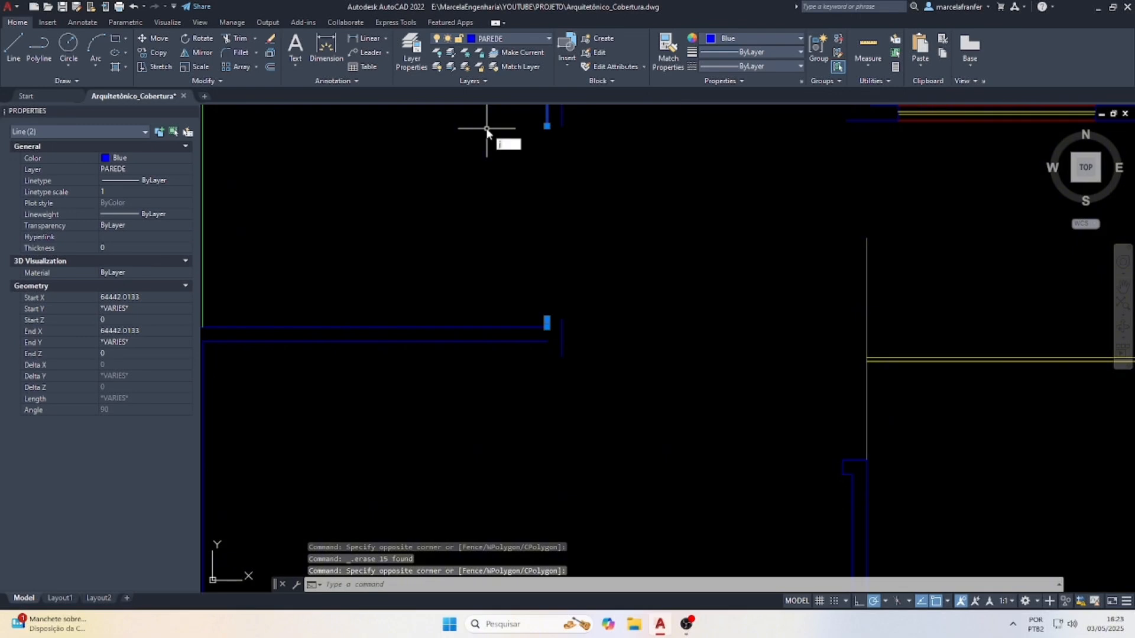
{"action": "type", "text": "j"}
{"action": "key", "text": "Return"}
{"action": "left_click", "coordinate": [559, 104]}
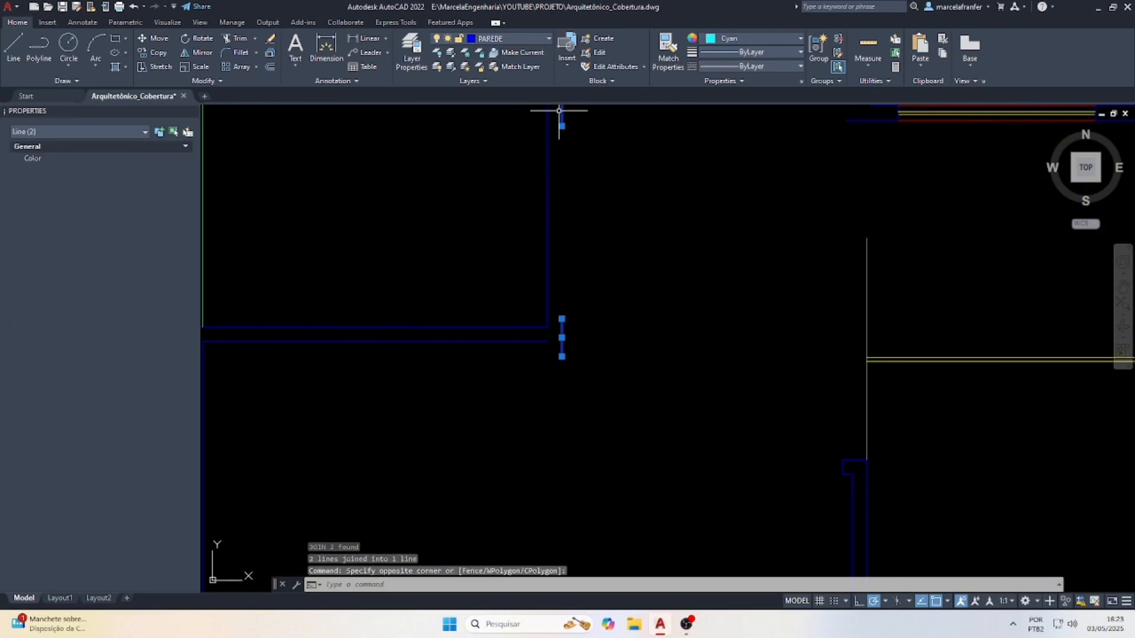
{"action": "type", "text": "j"}
{"action": "key", "text": "Return"}
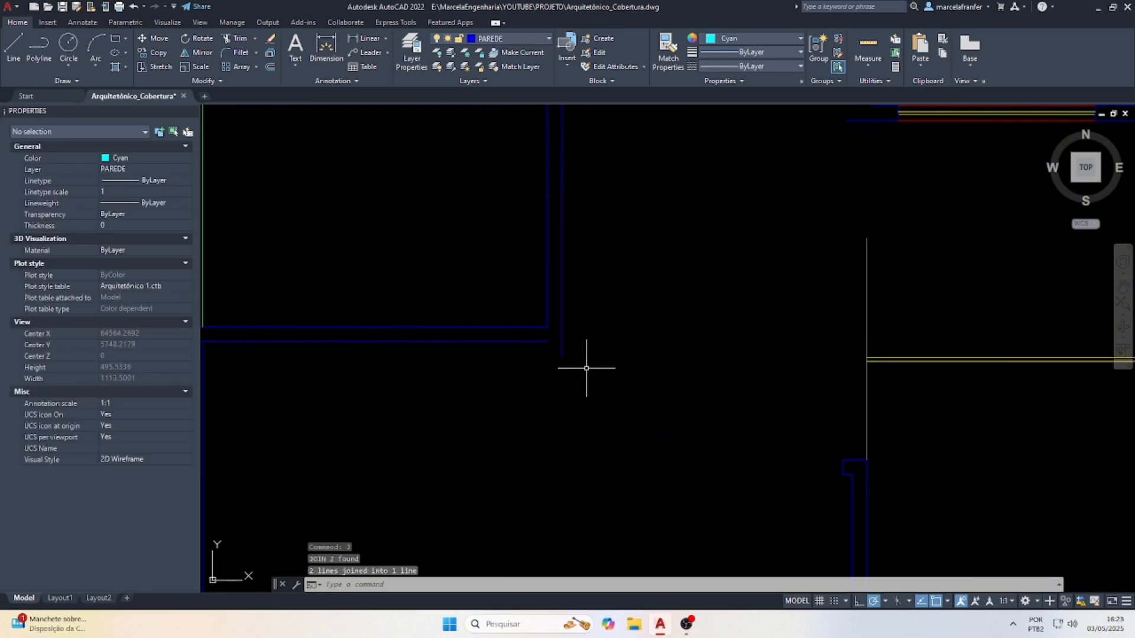
Fillet the inner wall lines with radius 0 to close the corner at the lower end of the sala's left wall.
{"action": "type", "text": "f"}
{"action": "key", "text": "Return"}
{"action": "type", "text": "r"}
{"action": "key", "text": "Return"}
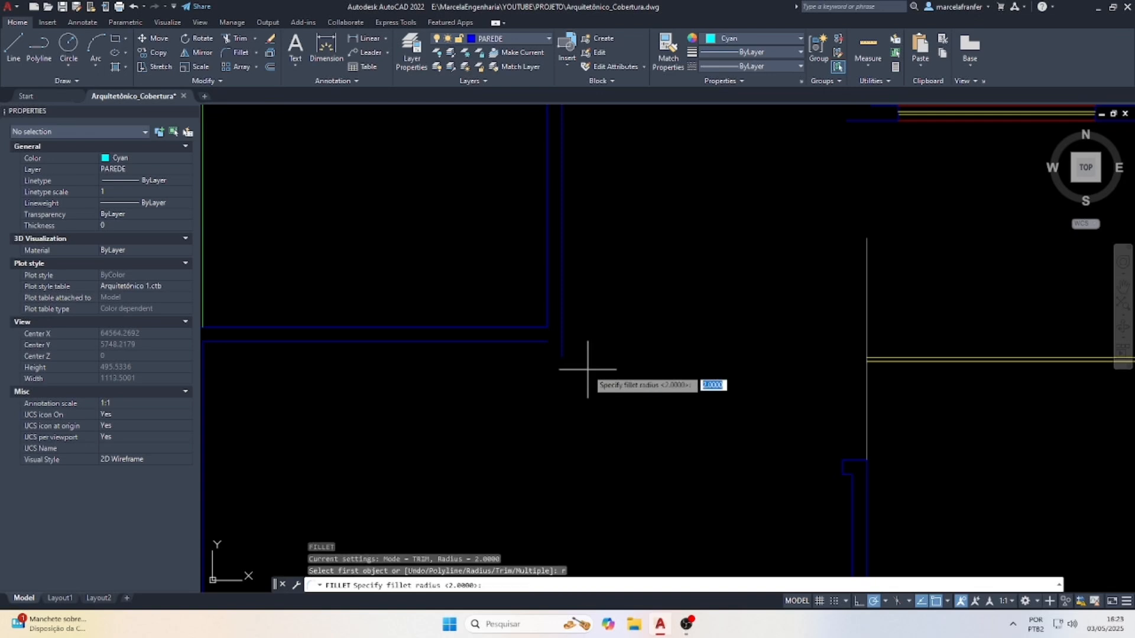
{"action": "type", "text": "0"}
{"action": "key", "text": "Return"}
{"action": "left_click", "coordinate": [541, 342]}
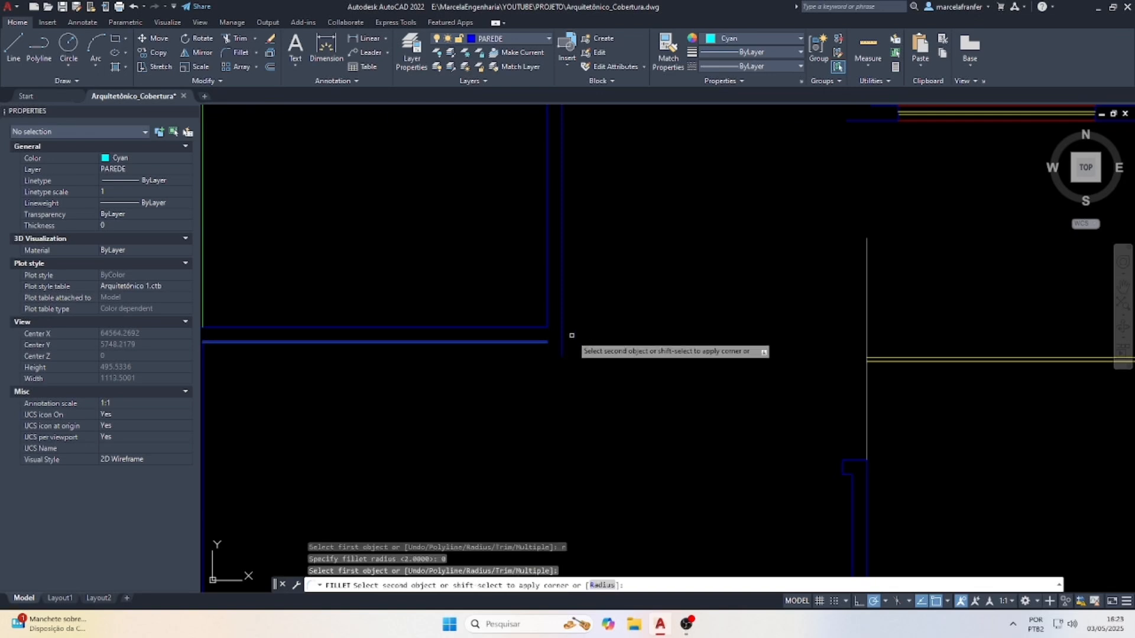
{"action": "key", "text": "Escape"}
{"action": "key", "text": "Escape"}
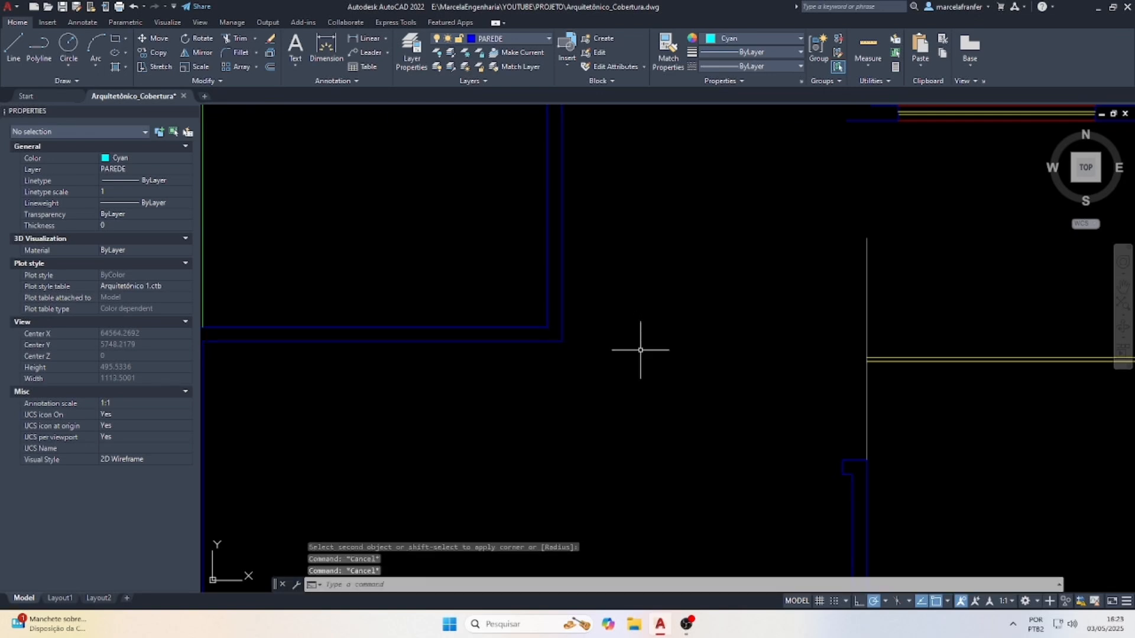
Erase the thin vertical line above the mezzanine's left wall and the end-cap lines at that wall's upper end.
{"action": "scroll", "coordinate": [584, 359], "scroll_direction": "down", "scroll_amount": 3}
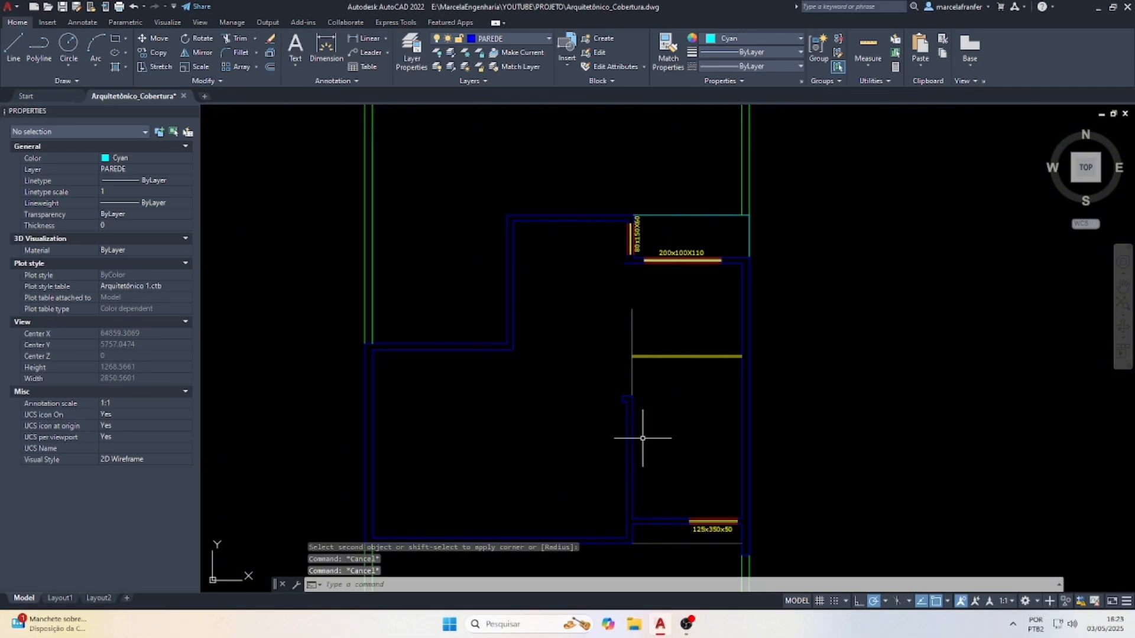
{"action": "left_click", "coordinate": [662, 315]}
{"action": "left_click", "coordinate": [617, 329]}
{"action": "key", "text": "Delete"}
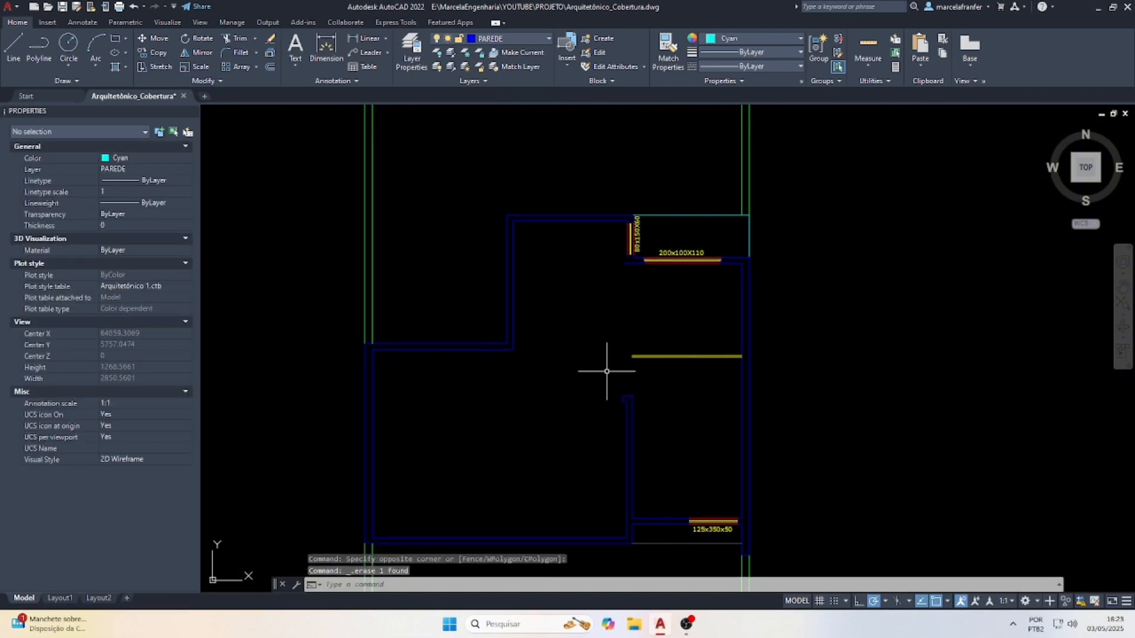
{"action": "left_click", "coordinate": [607, 371]}
{"action": "left_click", "coordinate": [669, 428]}
{"action": "key", "text": "Delete"}
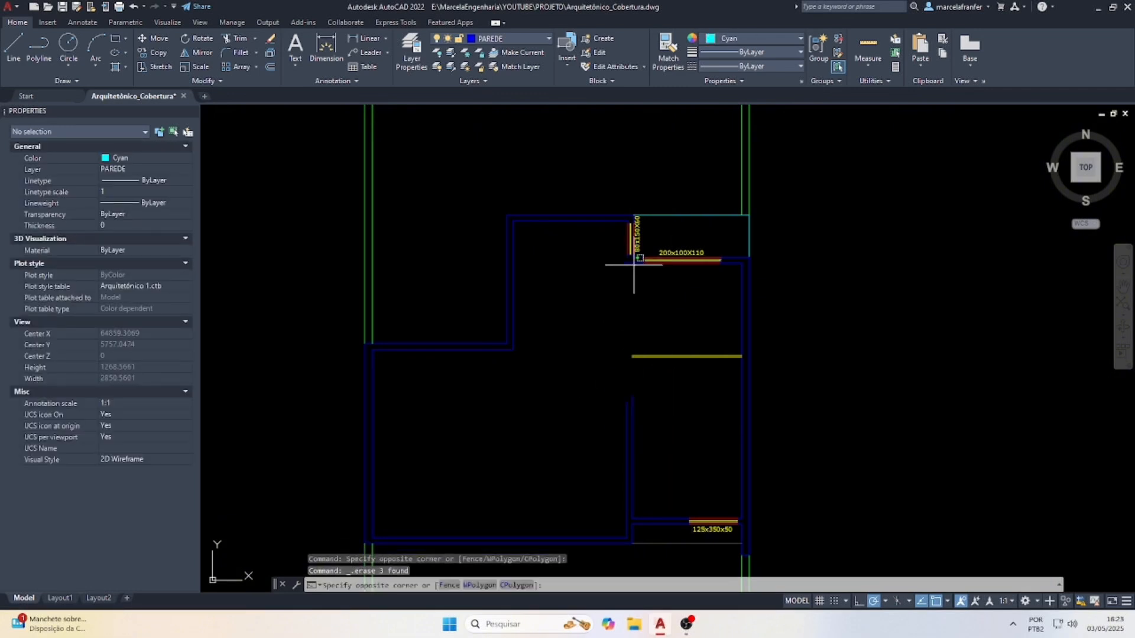
Extend both lines of the mezzanine's left wall up to the short wall line beside the 200x100X110 window.
{"action": "left_click", "coordinate": [626, 258]}
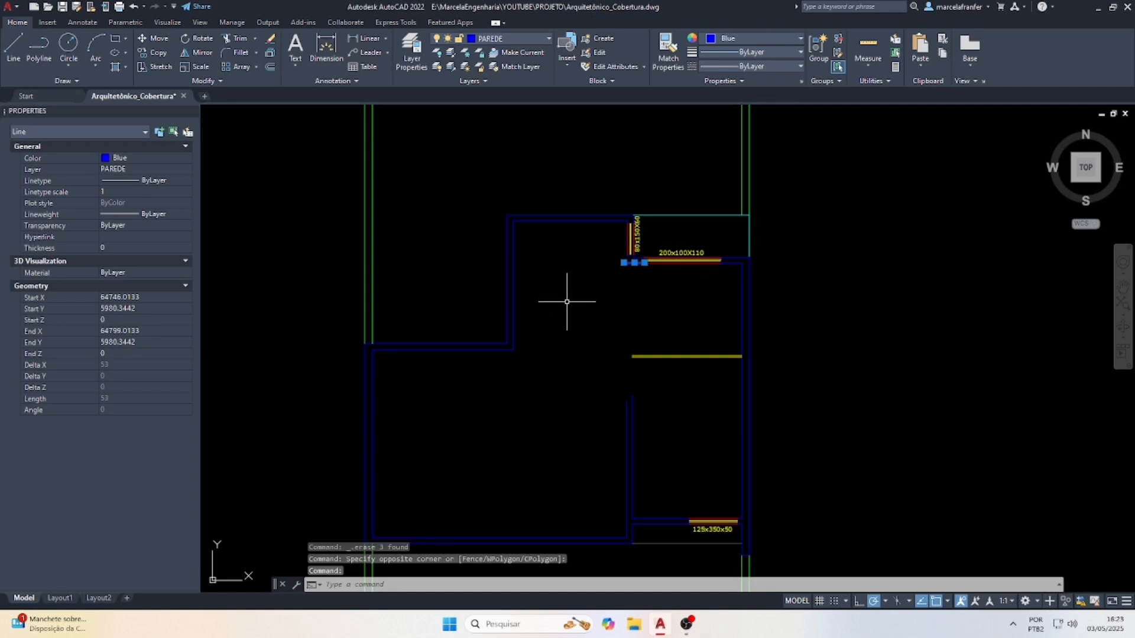
{"action": "type", "text": "ex"}
{"action": "key", "text": "Return"}
{"action": "left_click_drag", "start_coordinate": [598, 405], "coordinate": [672, 410]}
{"action": "scroll", "coordinate": [673, 411], "scroll_direction": "down", "scroll_amount": 2}
{"action": "scroll", "coordinate": [656, 354], "scroll_direction": "up", "scroll_amount": 4}
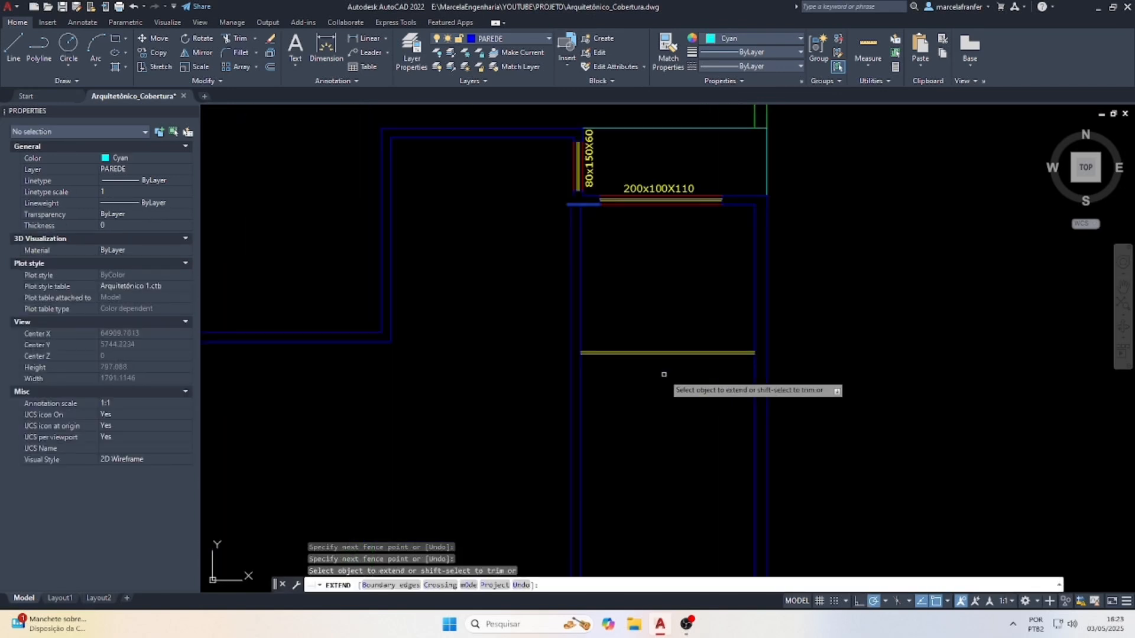
{"action": "key", "text": "Escape"}
Match one yellow mezzanine edge line to the blue wall line's properties and erase the other yellow line.
{"action": "left_click", "coordinate": [541, 317]}
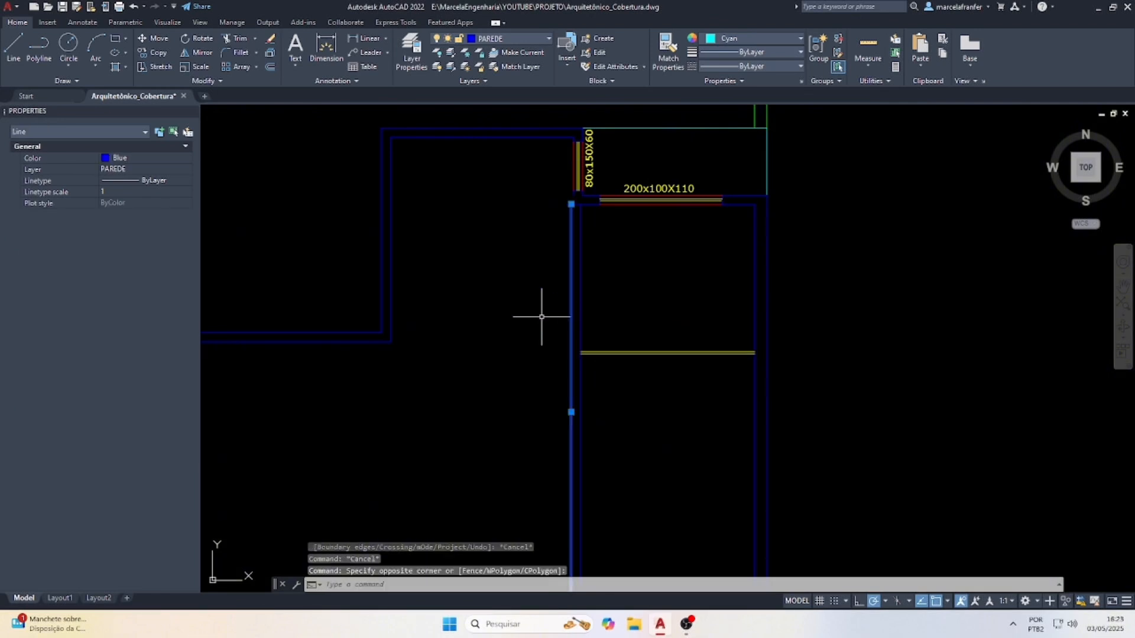
{"action": "type", "text": "ma"}
{"action": "key", "text": "Return"}
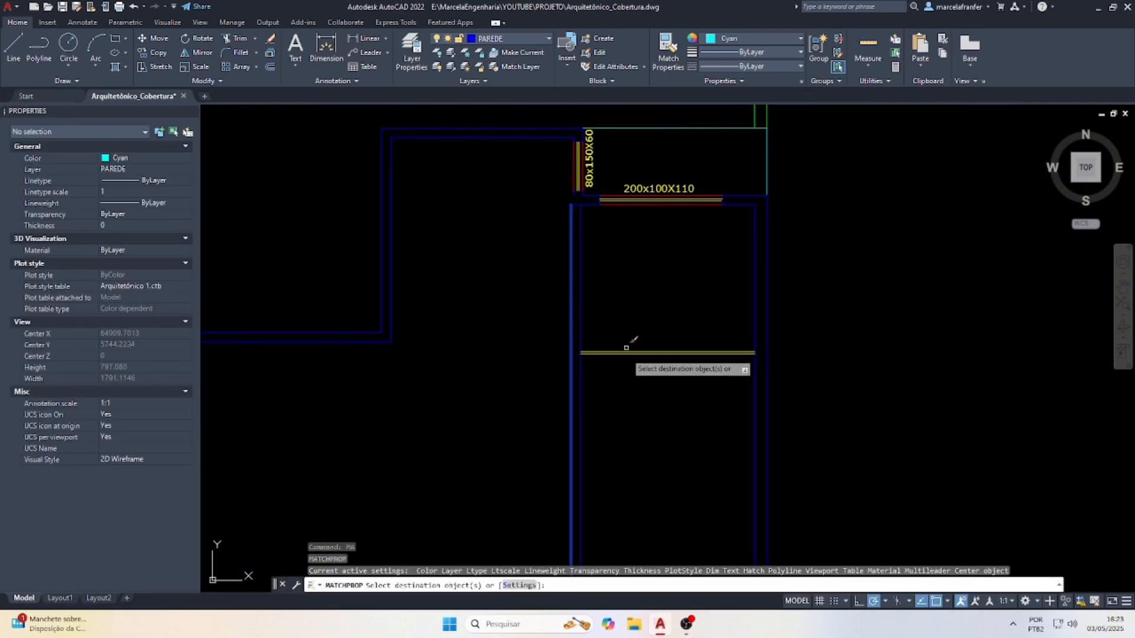
{"action": "left_click", "coordinate": [625, 353]}
{"action": "key", "text": "Escape"}
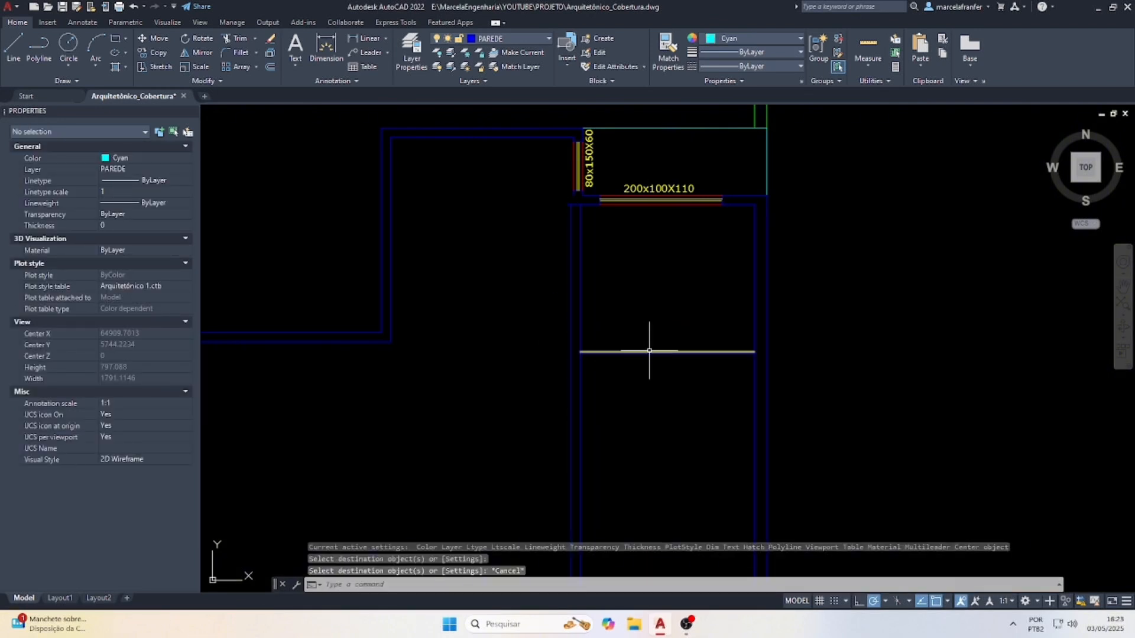
{"action": "left_click", "coordinate": [649, 352]}
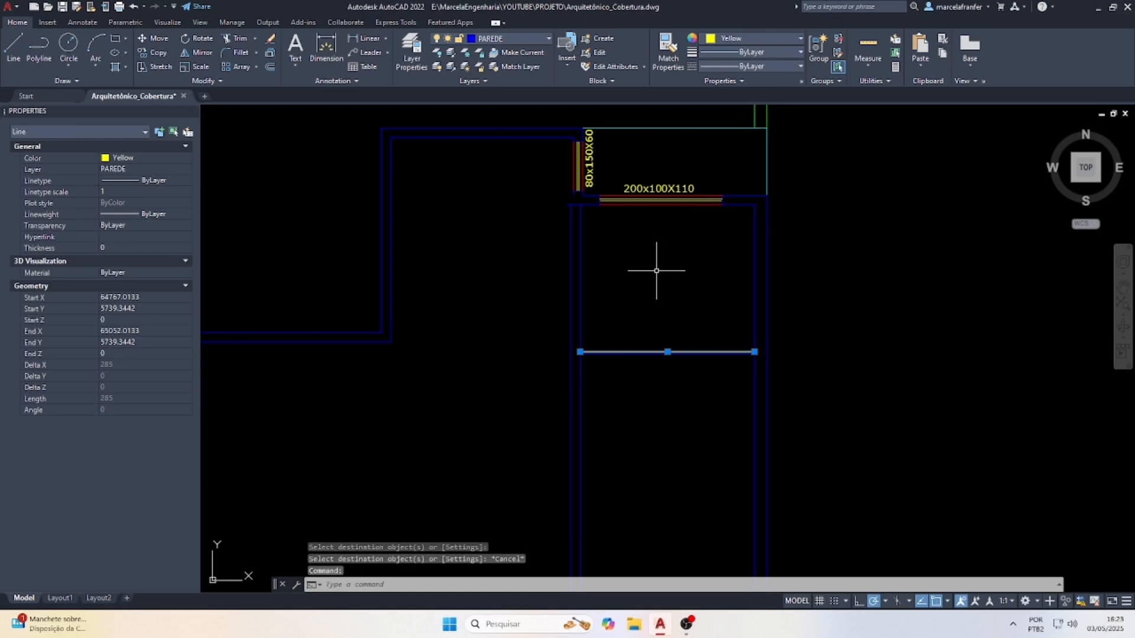
{"action": "key", "text": "Delete"}
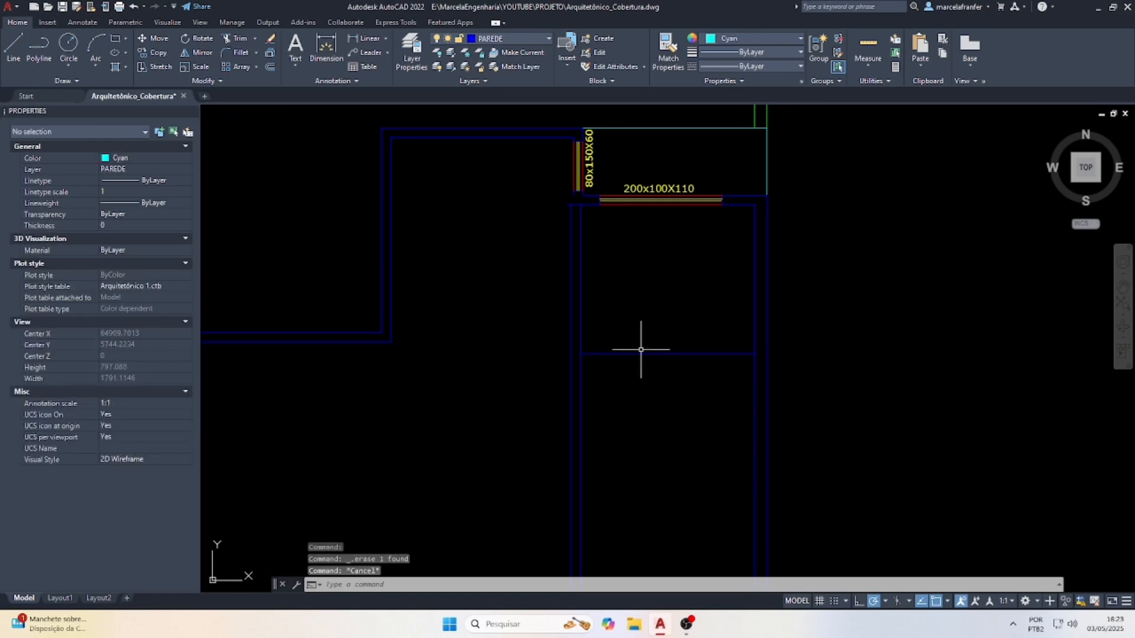
Offset the horizontal mezzanine edge line upward by 15 to form a wall.
{"action": "key", "text": "Return"}
{"action": "key", "text": "Return"}
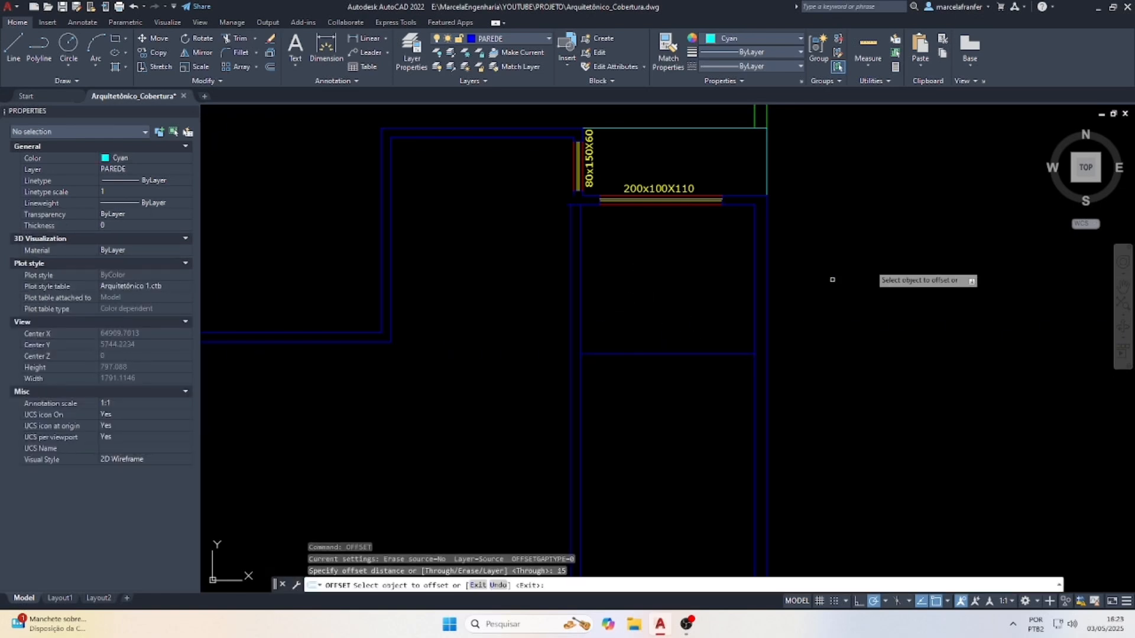
{"action": "left_click", "coordinate": [719, 355]}
{"action": "left_click", "coordinate": [704, 272]}
{"action": "key", "text": "Escape"}
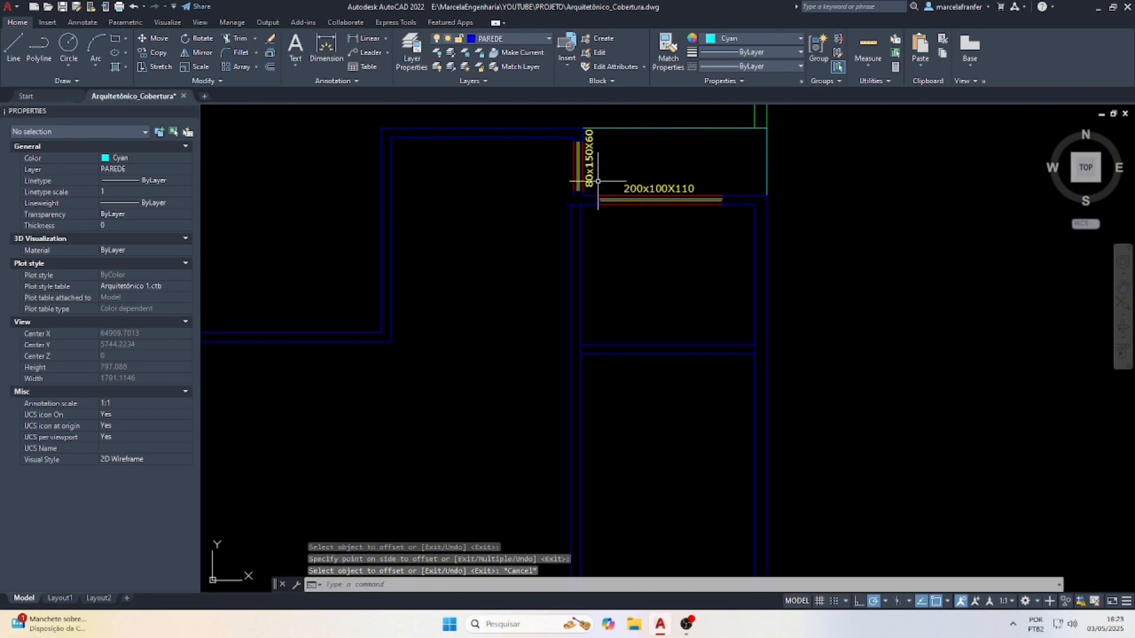
Erase the 200x100X110 and 80x150X60 windows together with their size labels.
{"action": "left_click", "coordinate": [773, 248]}
{"action": "key", "text": "Delete"}
{"action": "scroll", "coordinate": [573, 127], "scroll_direction": "up", "scroll_amount": 4}
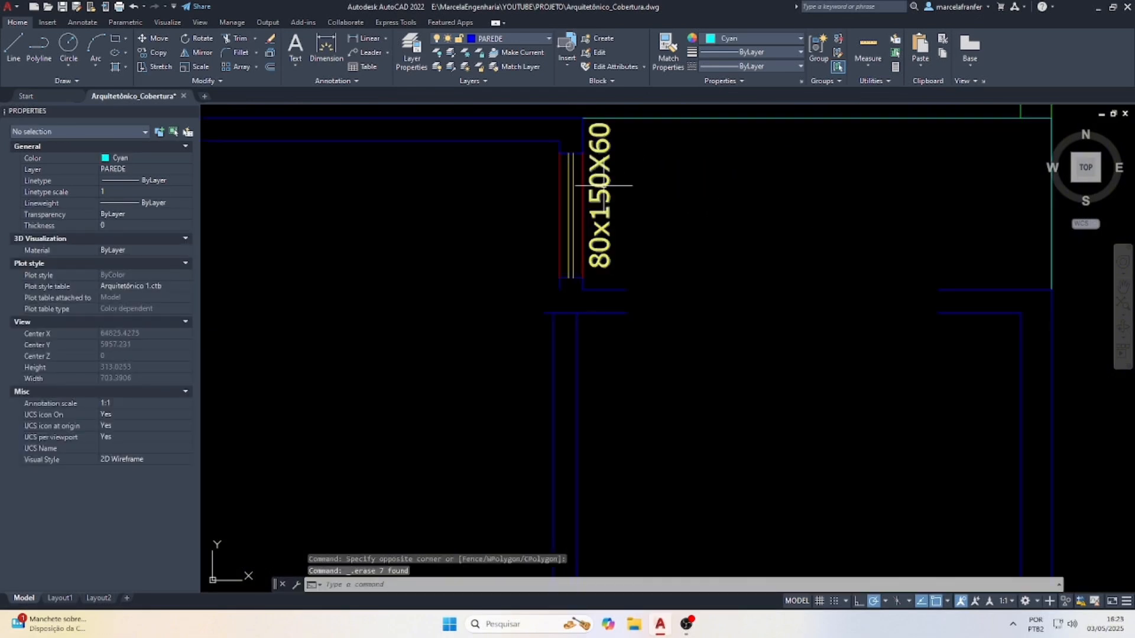
{"action": "left_click", "coordinate": [594, 195]}
{"action": "key", "text": "Delete"}
{"action": "left_click", "coordinate": [658, 285]}
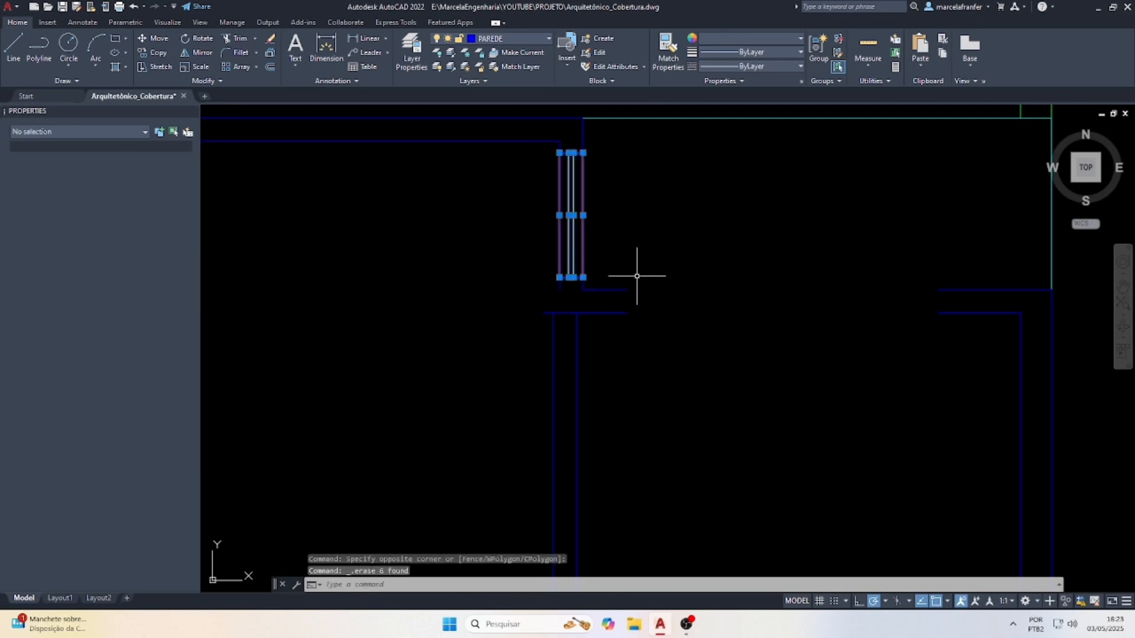
{"action": "key", "text": "Delete"}
Join the split segments of both vertical wall lines across the gap left by the erased vertical window.
{"action": "left_click", "coordinate": [572, 146]}
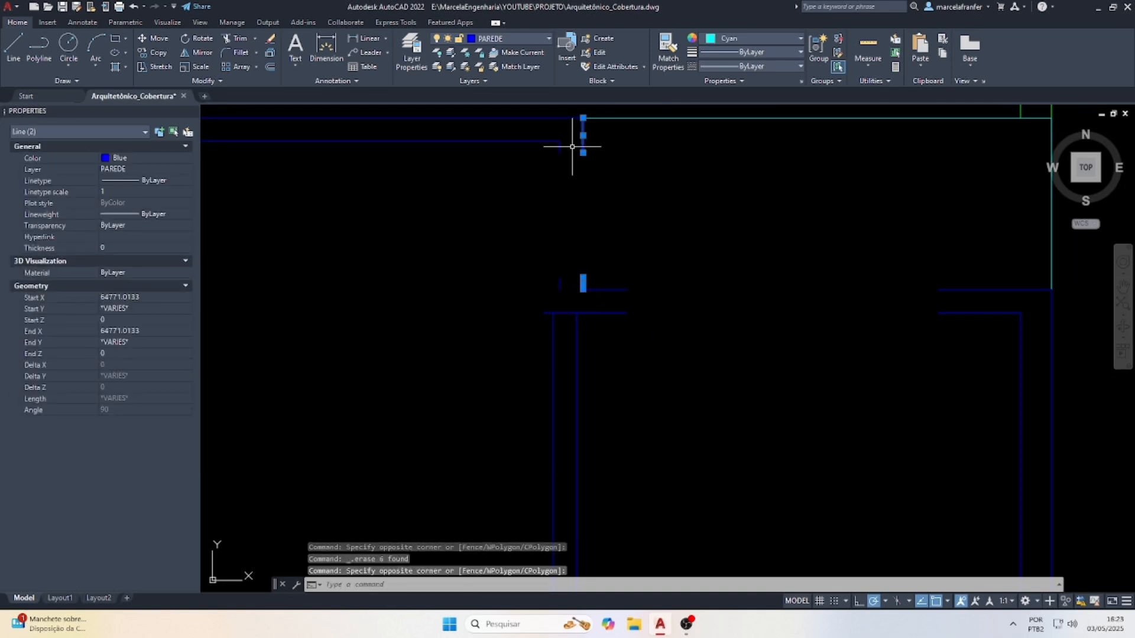
{"action": "type", "text": "j"}
{"action": "key", "text": "Return"}
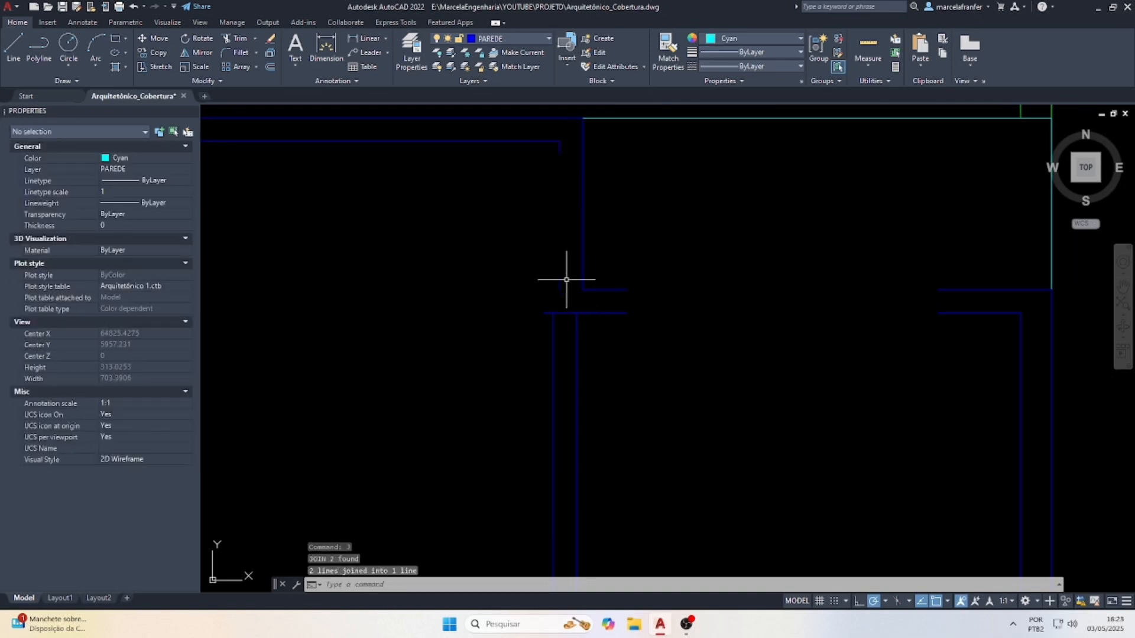
{"action": "left_click", "coordinate": [566, 279]}
{"action": "left_click", "coordinate": [530, 146]}
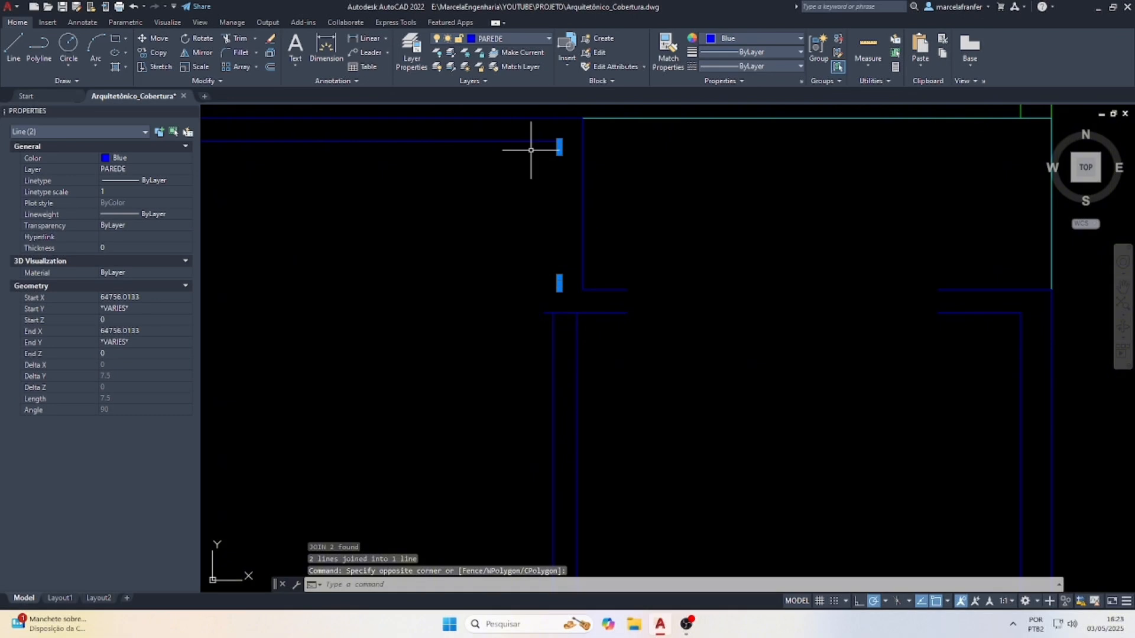
{"action": "type", "text": "j"}
{"action": "key", "text": "Return"}
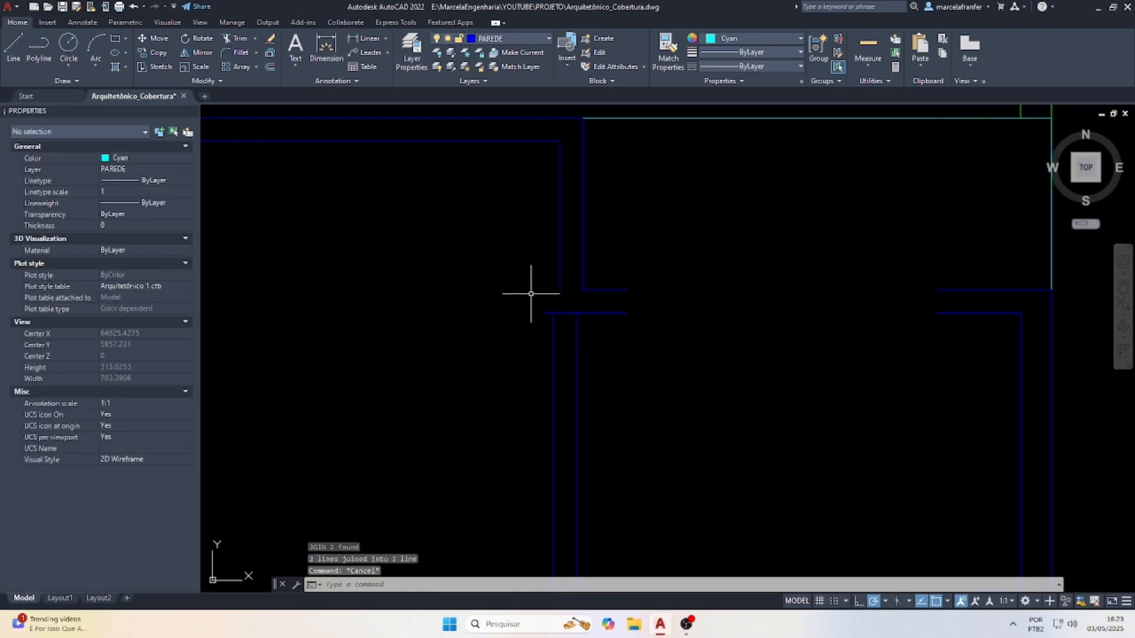
Fillet the lower room's left outer wall line with its upper horizontal wall line using radius 0.
{"action": "type", "text": "f"}
{"action": "key", "text": "Return"}
{"action": "type", "text": "r"}
{"action": "key", "text": "Return"}
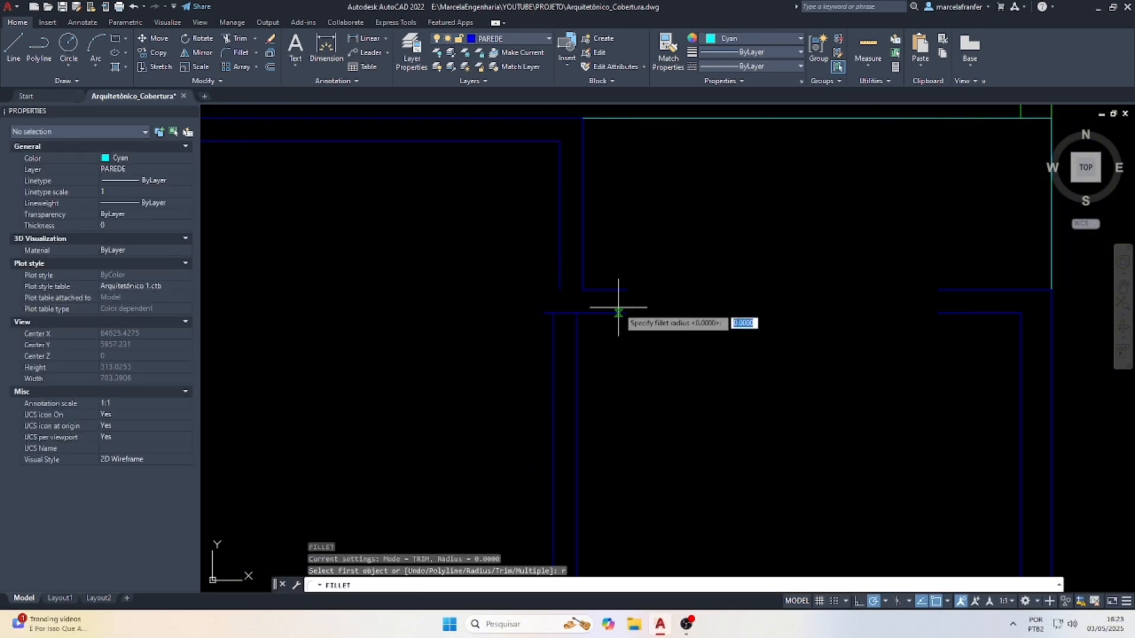
{"action": "type", "text": "0"}
{"action": "key", "text": "Return"}
{"action": "left_click", "coordinate": [553, 322]}
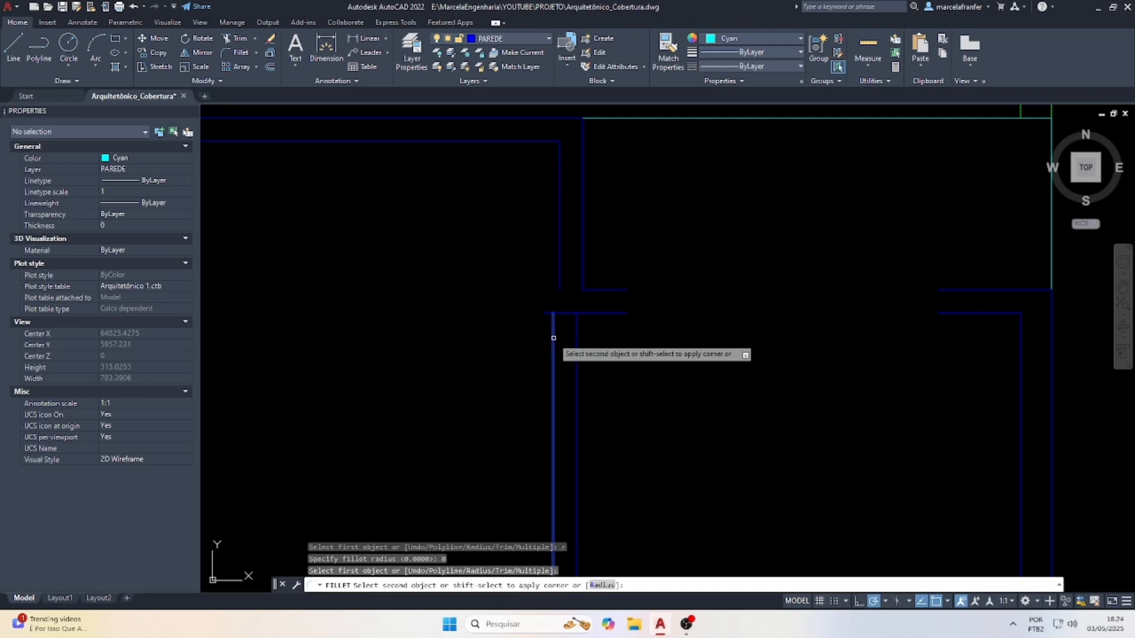
{"action": "left_click", "coordinate": [603, 290]}
{"action": "key", "text": "Escape"}
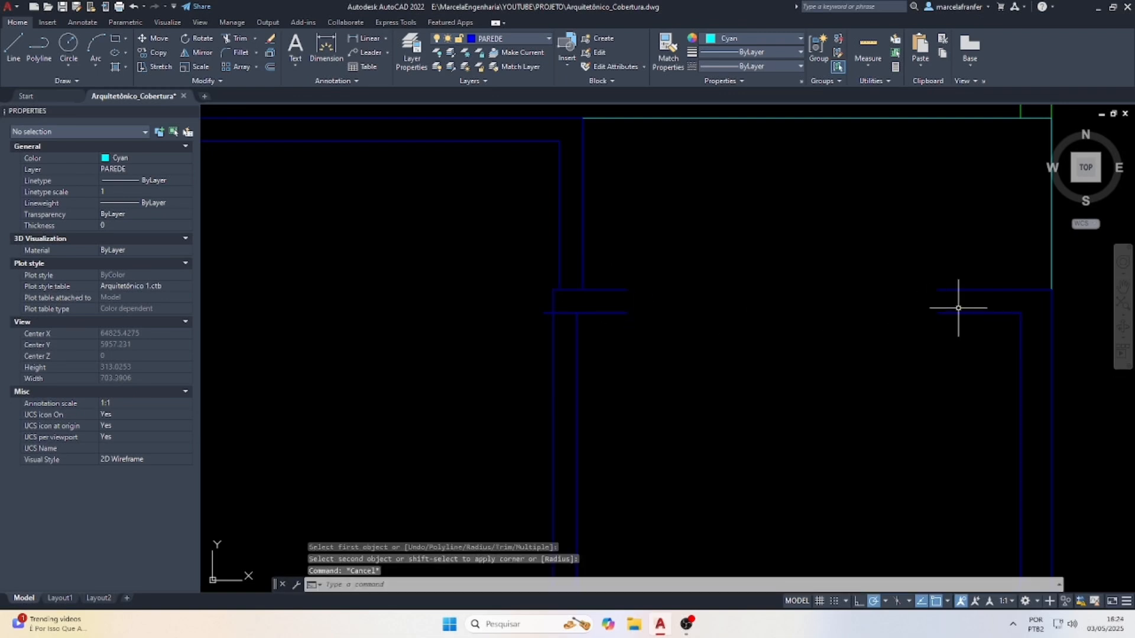
Join the split segments of both horizontal wall lines across the gap above the lower room.
{"action": "left_click", "coordinate": [983, 304]}
{"action": "left_click", "coordinate": [603, 223]}
{"action": "type", "text": "j"}
{"action": "key", "text": "Return"}
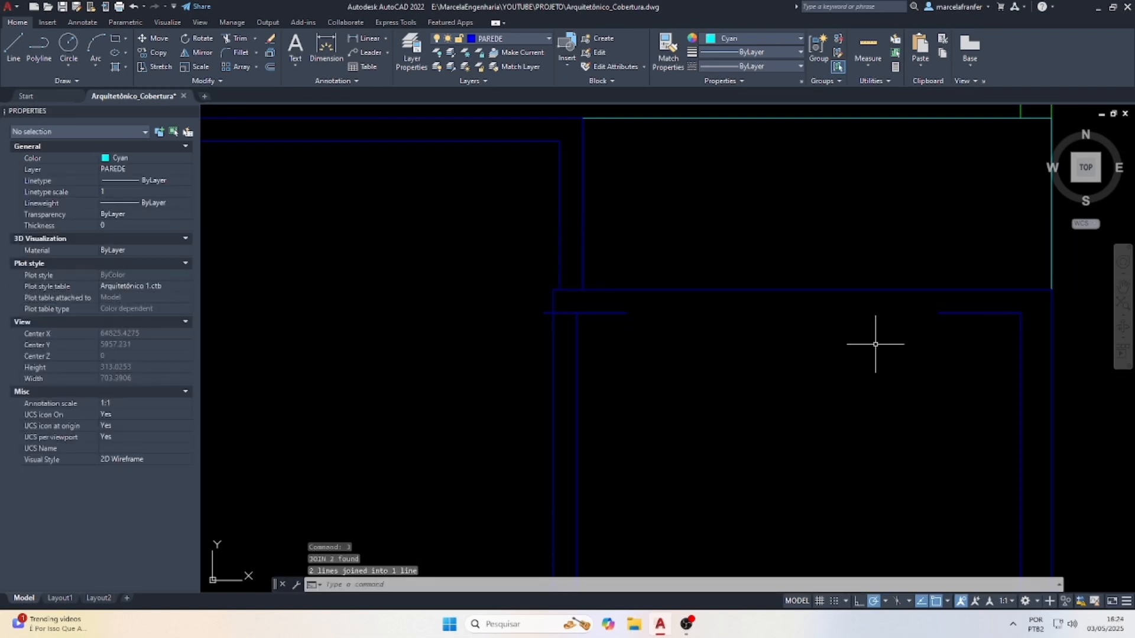
{"action": "left_click", "coordinate": [594, 305]}
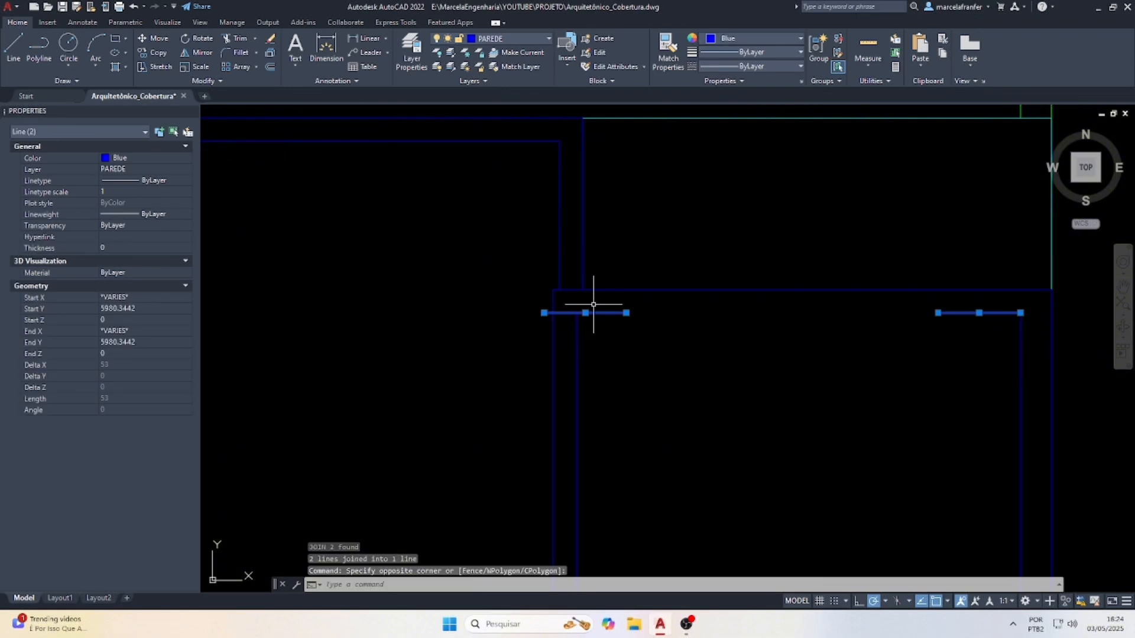
{"action": "type", "text": "j"}
{"action": "key", "text": "Return"}
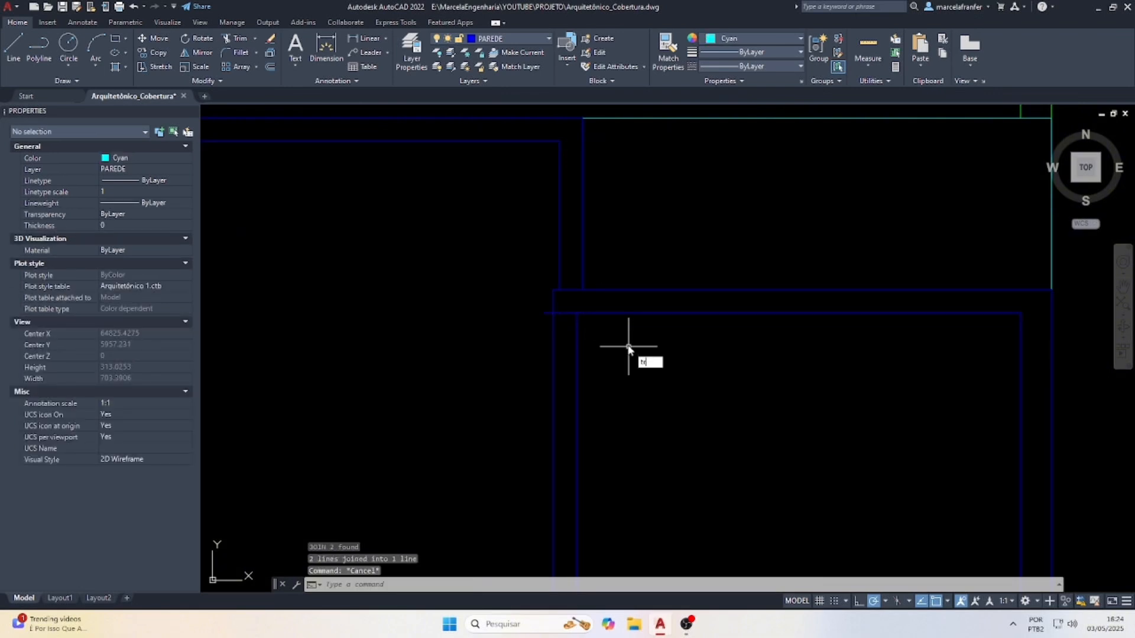
Trim the end of the inner horizontal wall line that overhangs at the lower room's upper-left corner.
{"action": "type", "text": "tr"}
{"action": "key", "text": "Return"}
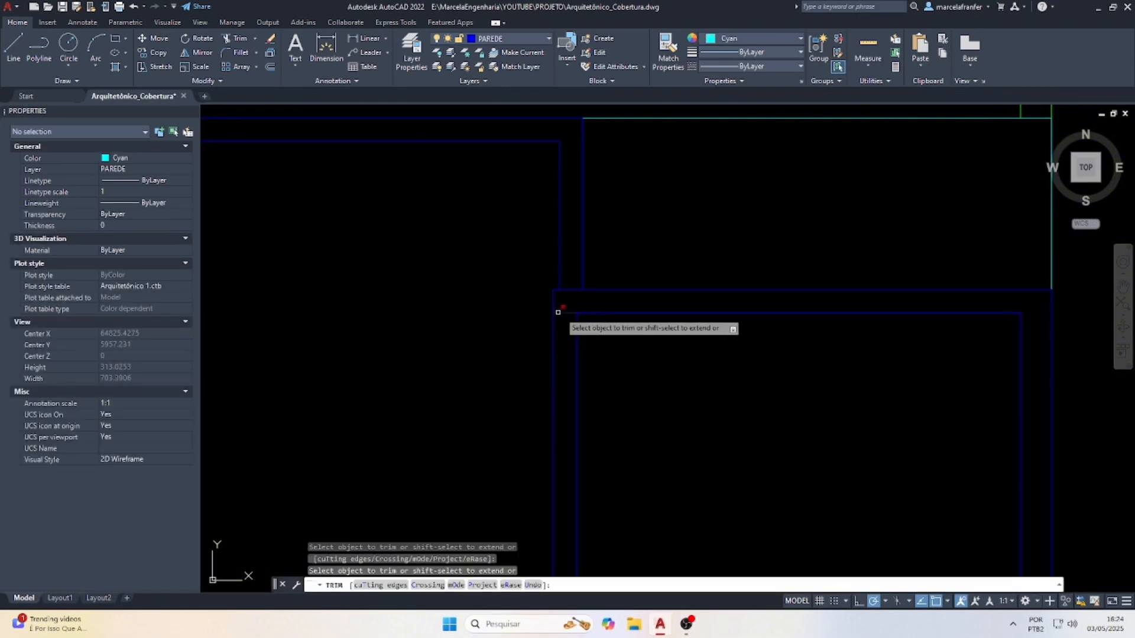
{"action": "left_click", "coordinate": [559, 312]}
{"action": "scroll", "coordinate": [568, 299], "scroll_direction": "down", "scroll_amount": 3}
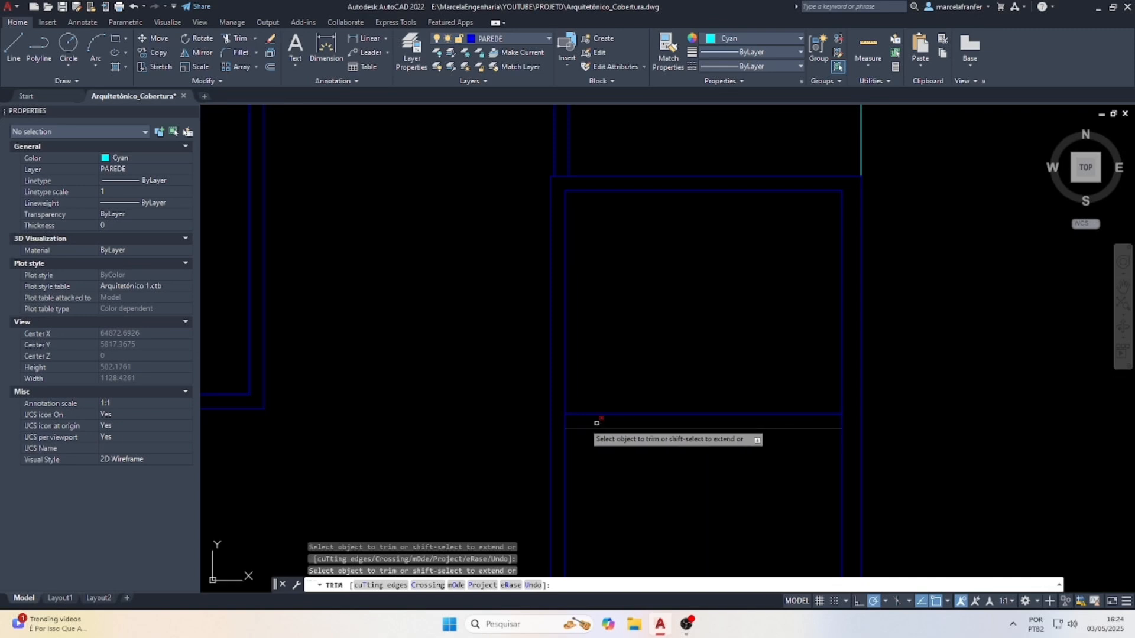
{"action": "key", "text": "Escape"}
Extend both lines of the horizontal wall below the room to the left and right outer wall lines.
{"action": "left_click", "coordinate": [557, 443]}
{"action": "left_click", "coordinate": [537, 414]}
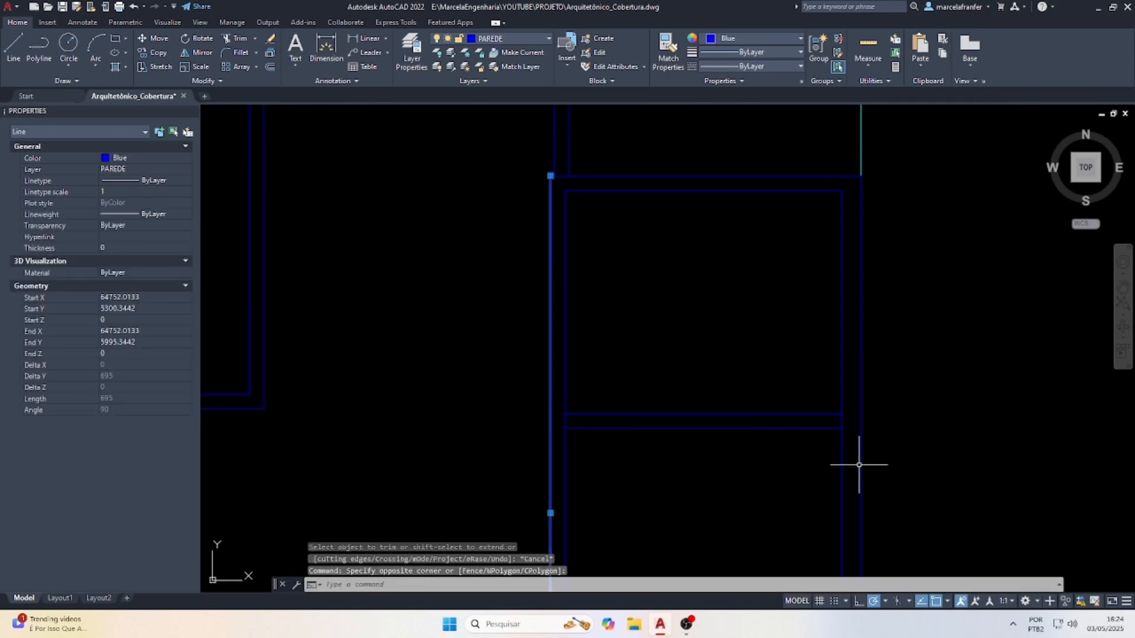
{"action": "left_click", "coordinate": [867, 448]}
{"action": "left_click", "coordinate": [845, 434]}
{"action": "key", "text": "Return"}
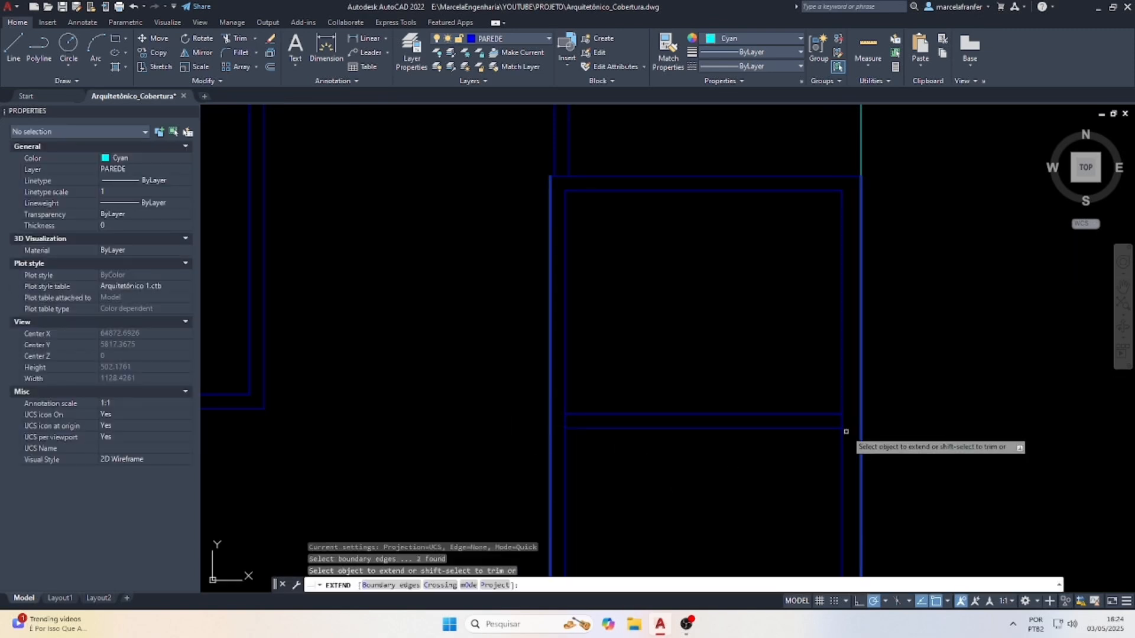
{"action": "left_click_drag", "start_coordinate": [637, 455], "coordinate": [698, 348]}
{"action": "left_click_drag", "start_coordinate": [773, 462], "coordinate": [774, 462]}
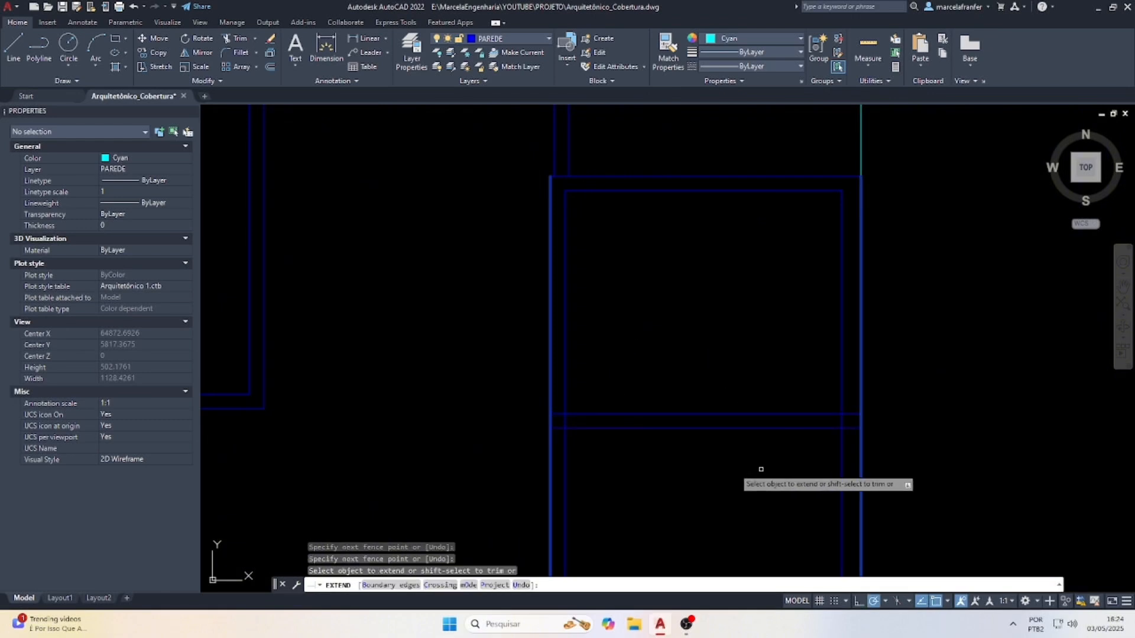
{"action": "key", "text": "Escape"}
Break both left vertical wall lines just below the lower edge of the room's bottom wall.
{"action": "type", "text": "br"}
{"action": "key", "text": "Return"}
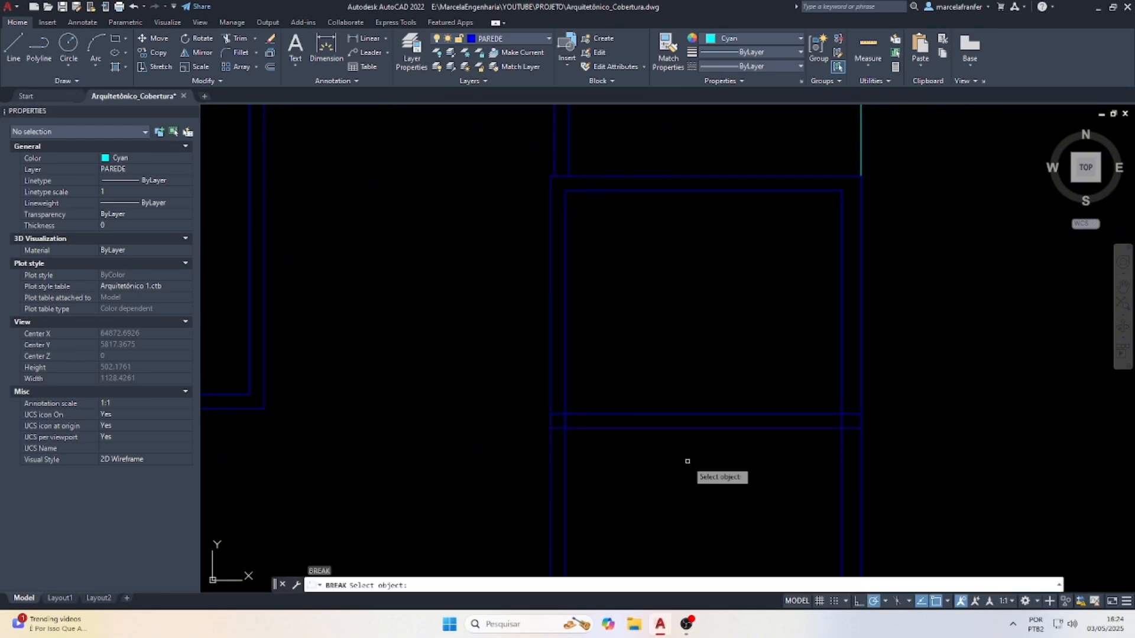
{"action": "scroll", "coordinate": [565, 442], "scroll_direction": "up", "scroll_amount": 4}
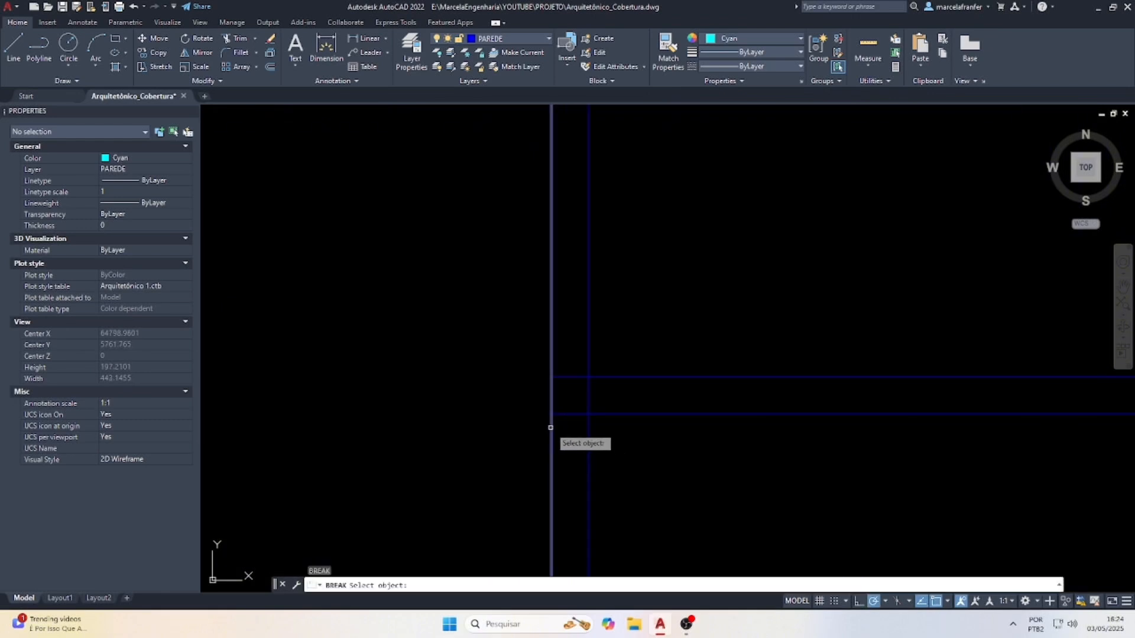
{"action": "left_click", "coordinate": [550, 427]}
{"action": "left_click", "coordinate": [551, 414]}
{"action": "key", "text": "Return"}
{"action": "left_click", "coordinate": [589, 426]}
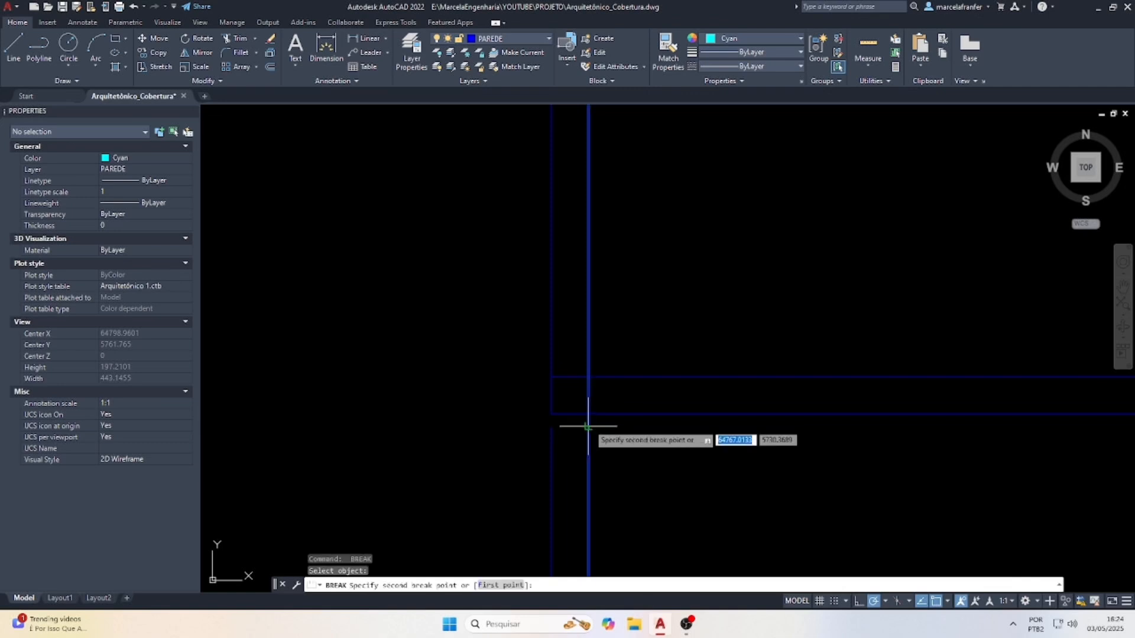
{"action": "left_click", "coordinate": [588, 413]}
{"action": "scroll", "coordinate": [760, 424], "scroll_direction": "down", "scroll_amount": 2}
{"action": "scroll", "coordinate": [1021, 416], "scroll_direction": "up", "scroll_amount": 2}
Break both right vertical wall lines just below the lower edge of the room's bottom wall.
{"action": "key", "text": "Return"}
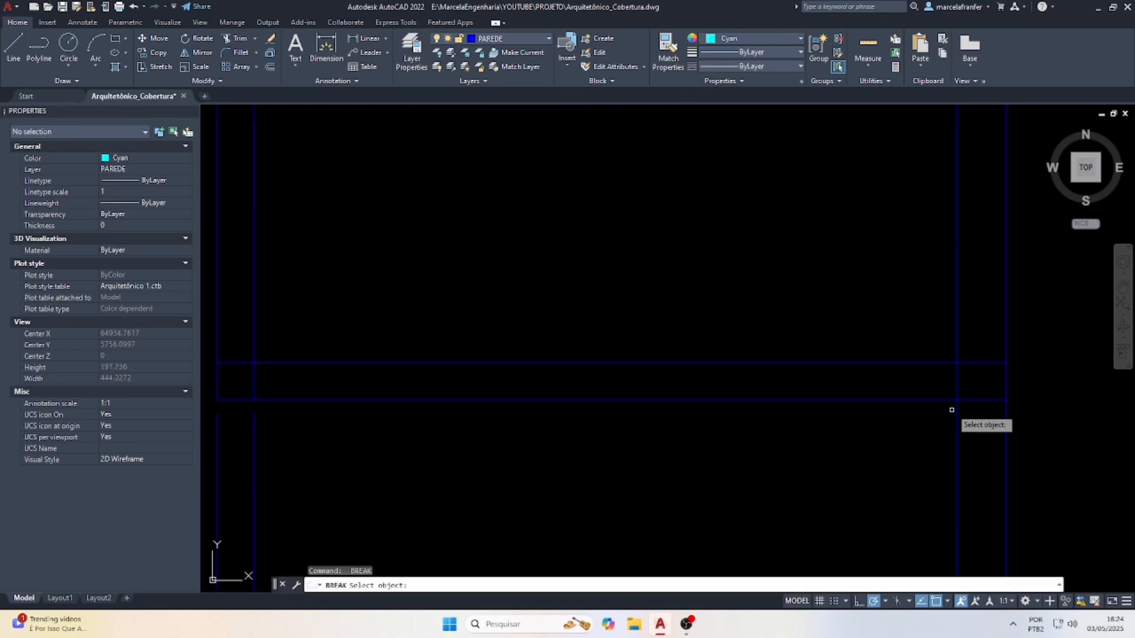
{"action": "left_click", "coordinate": [956, 411]}
{"action": "left_click", "coordinate": [956, 401]}
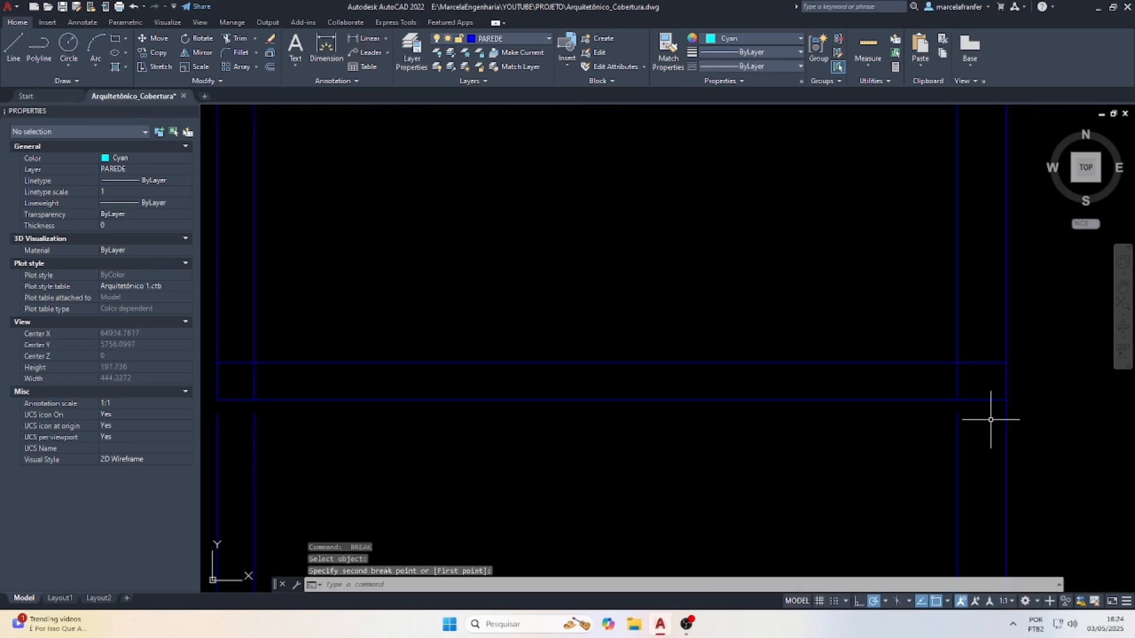
{"action": "key", "text": "Return"}
{"action": "left_click", "coordinate": [1008, 402]}
{"action": "key", "text": "Escape"}
Shorten the room's right and left inner vertical lines to end at the upper line of the bottom wall.
{"action": "left_click", "coordinate": [958, 392]}
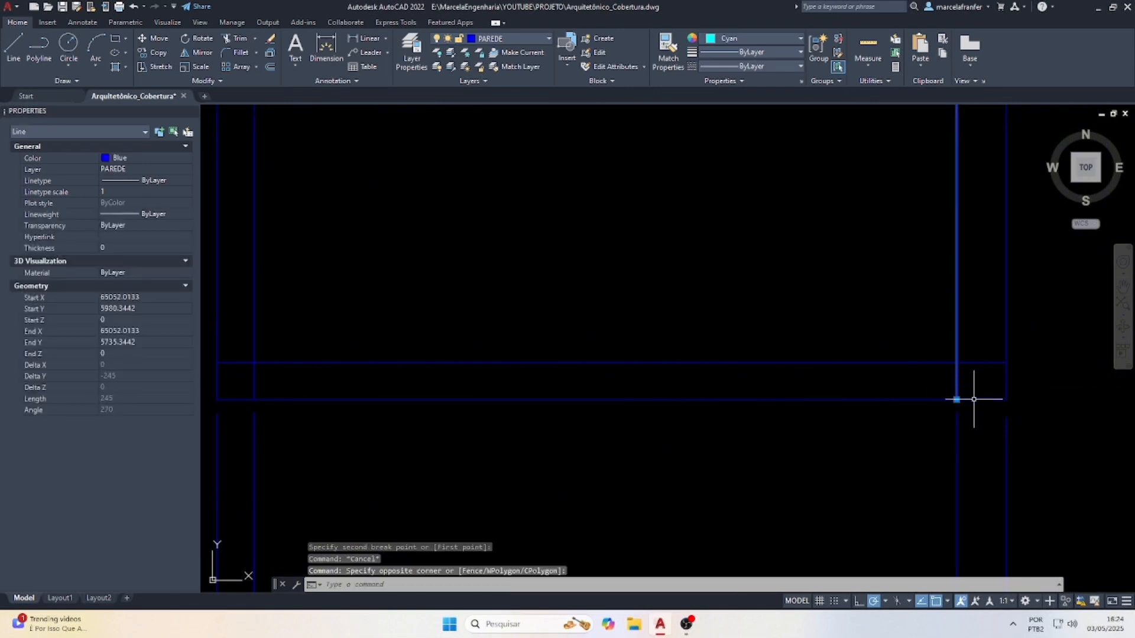
{"action": "left_click", "coordinate": [956, 399]}
{"action": "scroll", "coordinate": [957, 370], "scroll_direction": "down", "scroll_amount": 2}
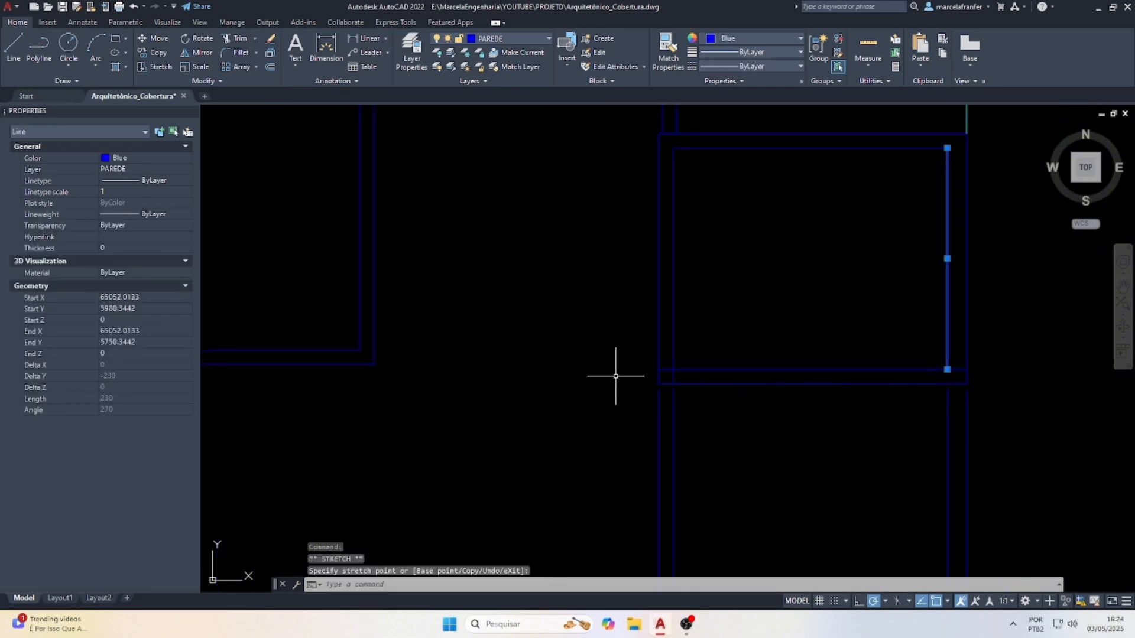
{"action": "key", "text": "Escape"}
{"action": "scroll", "coordinate": [627, 380], "scroll_direction": "up", "scroll_amount": 2}
{"action": "left_click", "coordinate": [745, 383]}
{"action": "left_click", "coordinate": [731, 384]}
{"action": "left_click", "coordinate": [735, 394]}
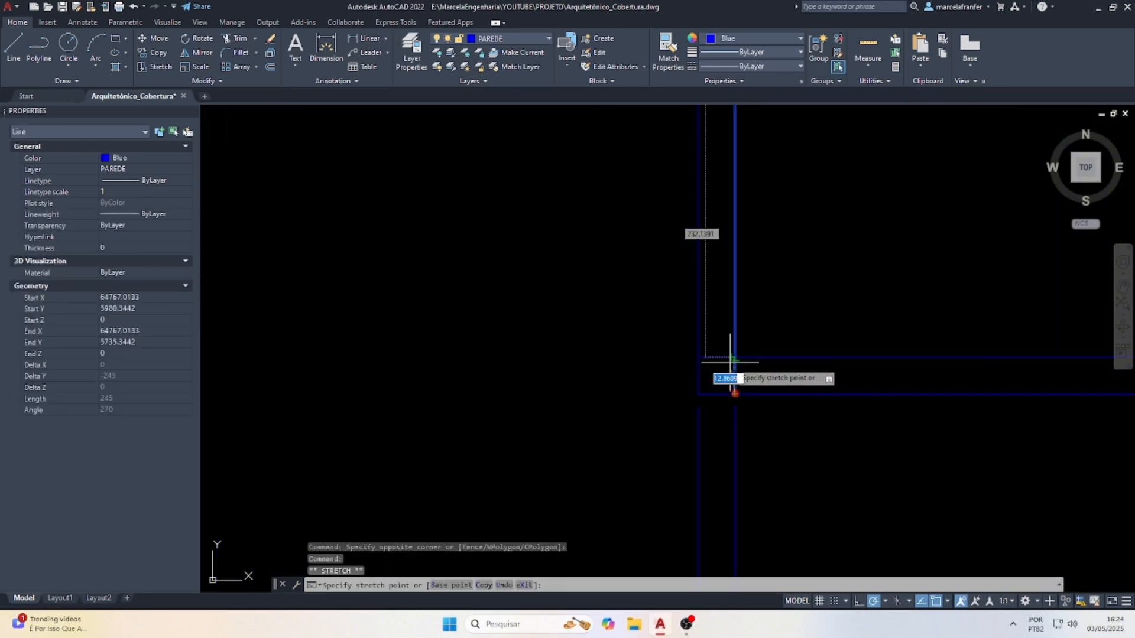
{"action": "key", "text": "Escape"}
{"action": "key", "text": "Escape"}
Shorten the left end of the bottom wall's upper line to the inner left wall line.
{"action": "left_click", "coordinate": [717, 355]}
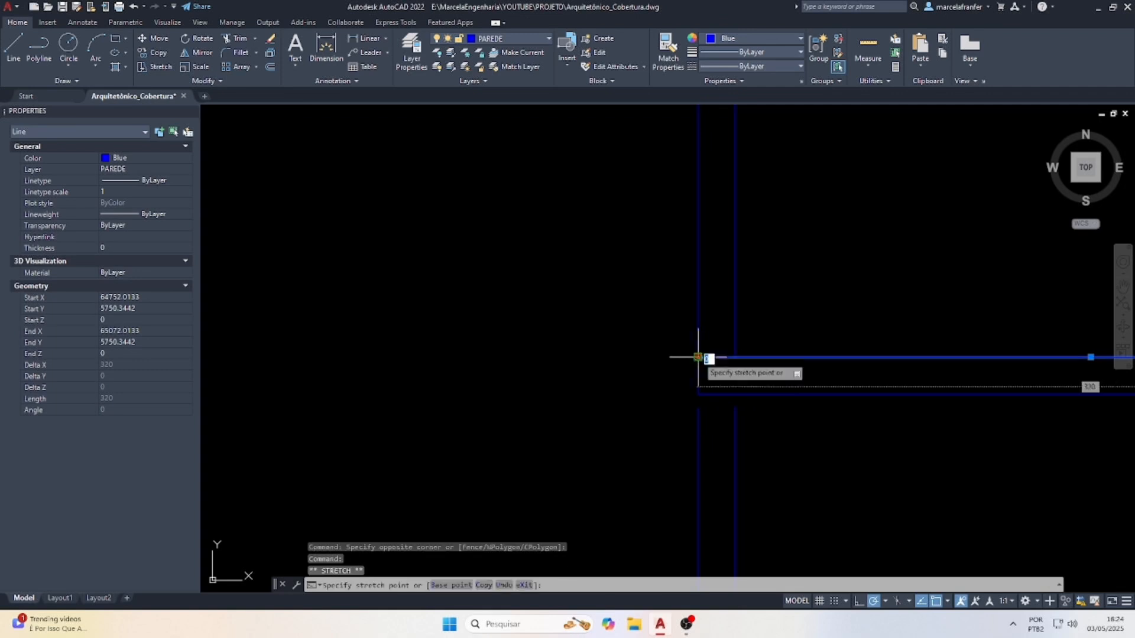
{"action": "left_click", "coordinate": [698, 358]}
{"action": "key", "text": "Escape"}
{"action": "key", "text": "Escape"}
{"action": "scroll", "coordinate": [624, 385], "scroll_direction": "down", "scroll_amount": 2}
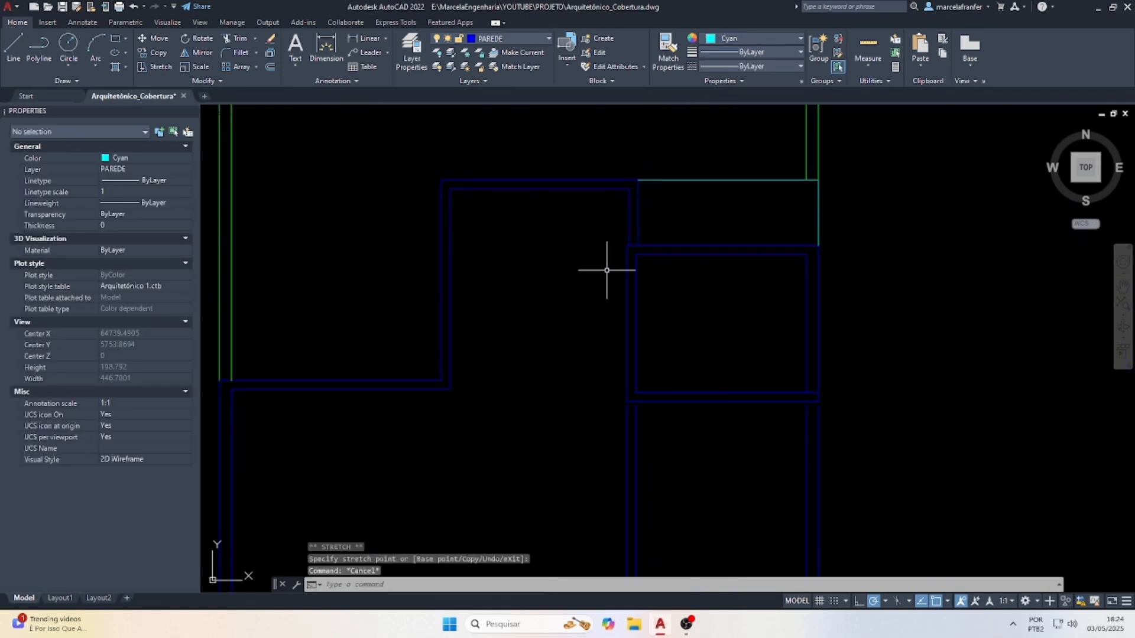
Change the color of the room's eight inner and outer wall lines to Magenta.
{"action": "left_click", "coordinate": [605, 235]}
{"action": "left_click", "coordinate": [840, 406]}
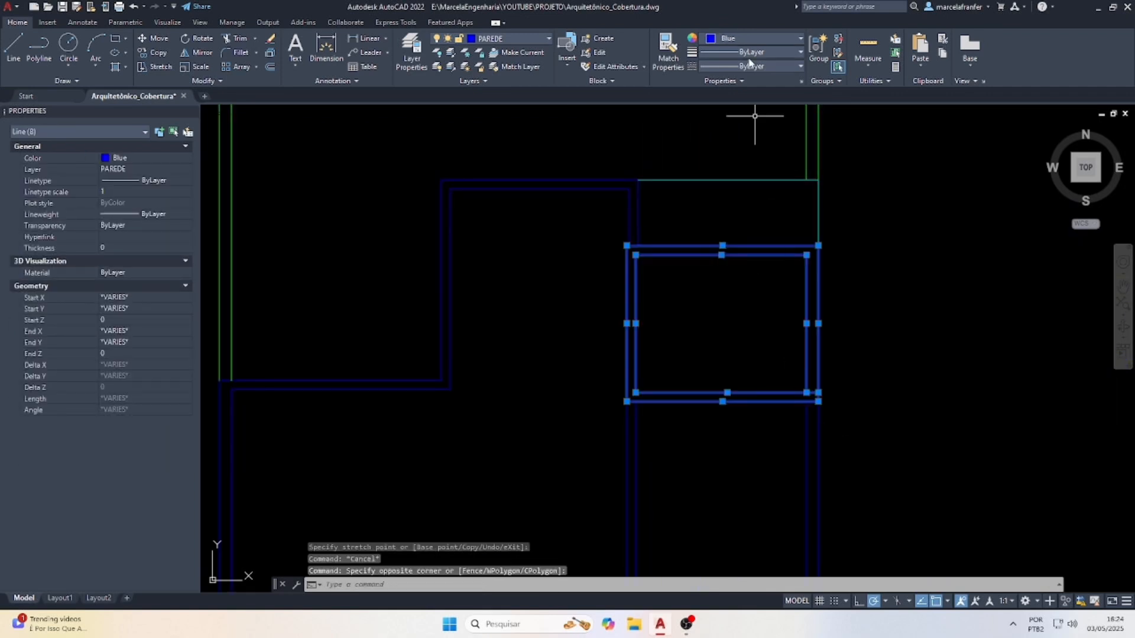
{"action": "left_click", "coordinate": [754, 38]}
{"action": "left_click", "coordinate": [766, 159]}
{"action": "key", "text": "Escape"}
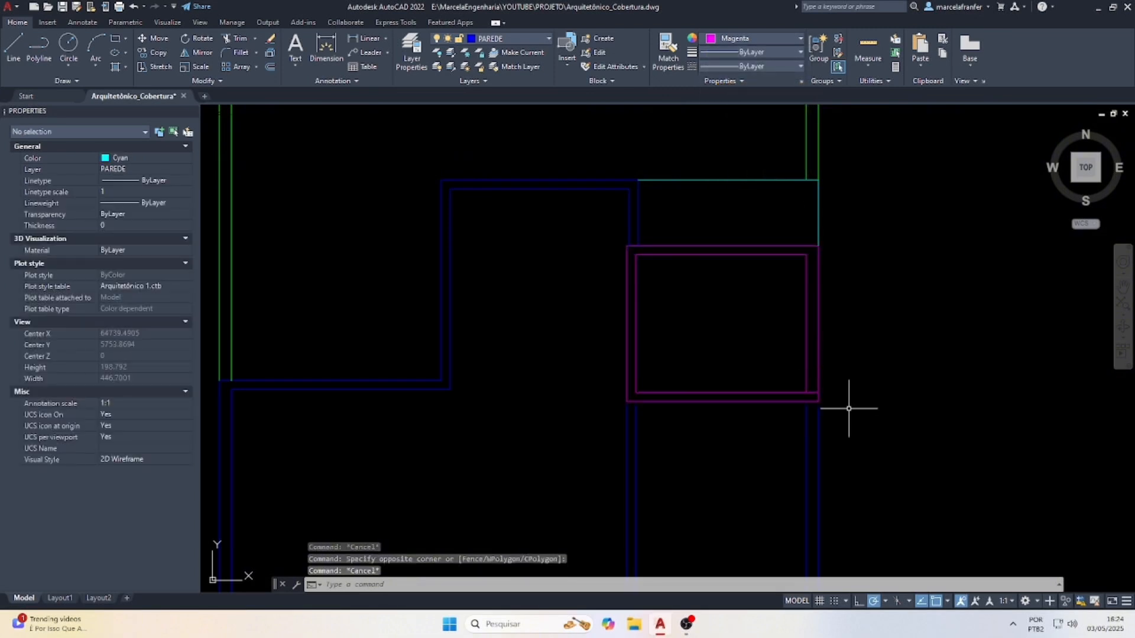
Shorten the right end of the magenta inner bottom line to the inner right wall line.
{"action": "scroll", "coordinate": [849, 407], "scroll_direction": "up", "scroll_amount": 4}
{"action": "left_click", "coordinate": [832, 410]}
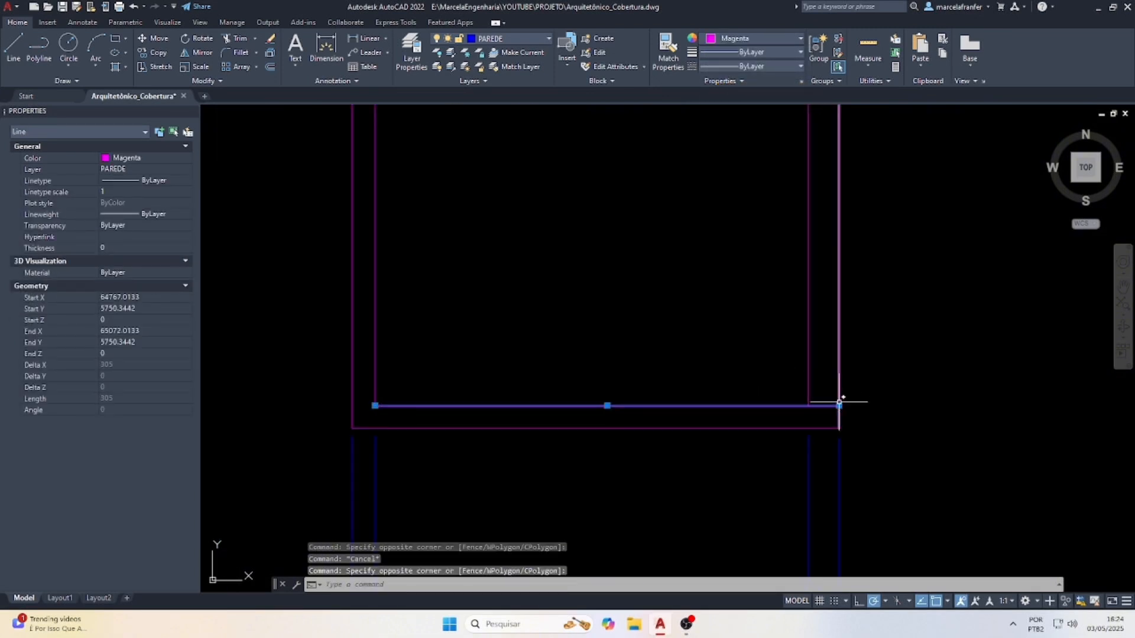
{"action": "left_click", "coordinate": [822, 406]}
{"action": "key", "text": "Escape"}
{"action": "key", "text": "Escape"}
{"action": "scroll", "coordinate": [728, 387], "scroll_direction": "down", "scroll_amount": 5}
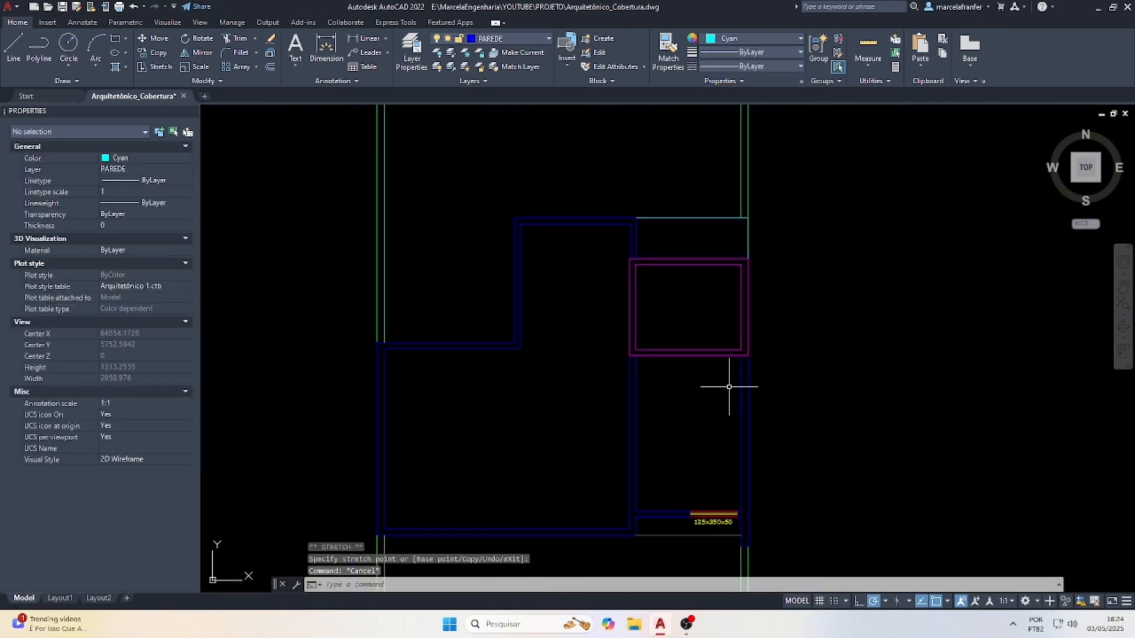
Extend the four blue vertical wall lines up to the lower edge of the magenta room outline.
{"action": "scroll", "coordinate": [669, 400], "scroll_direction": "up", "scroll_amount": 2}
{"action": "left_click", "coordinate": [666, 328]}
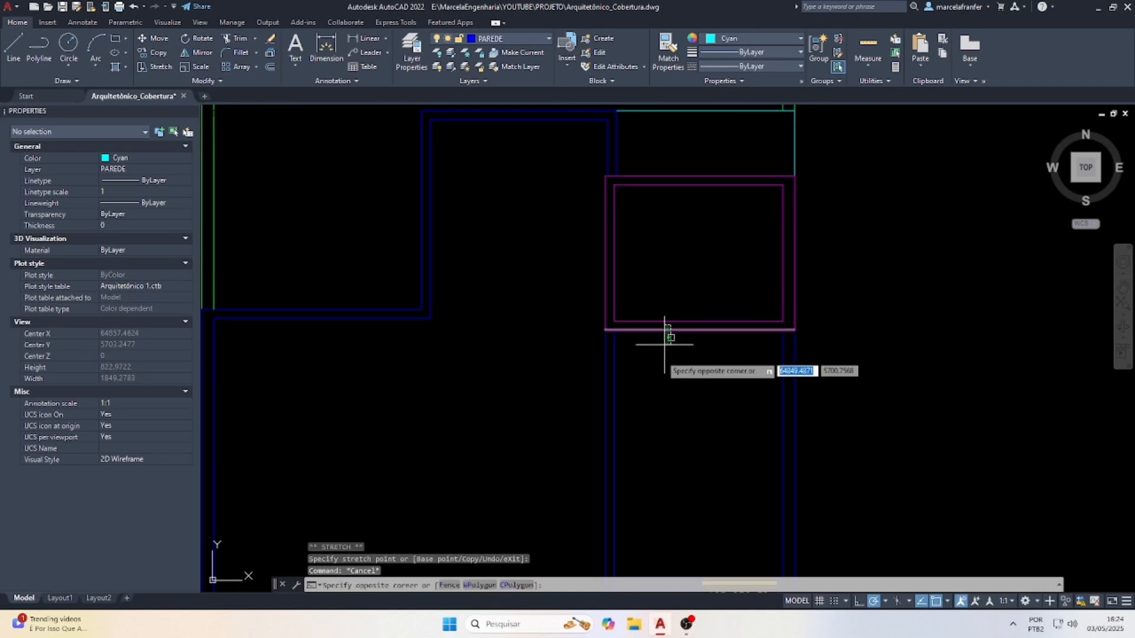
{"action": "left_click", "coordinate": [661, 355]}
{"action": "type", "text": "ex"}
{"action": "key", "text": "Return"}
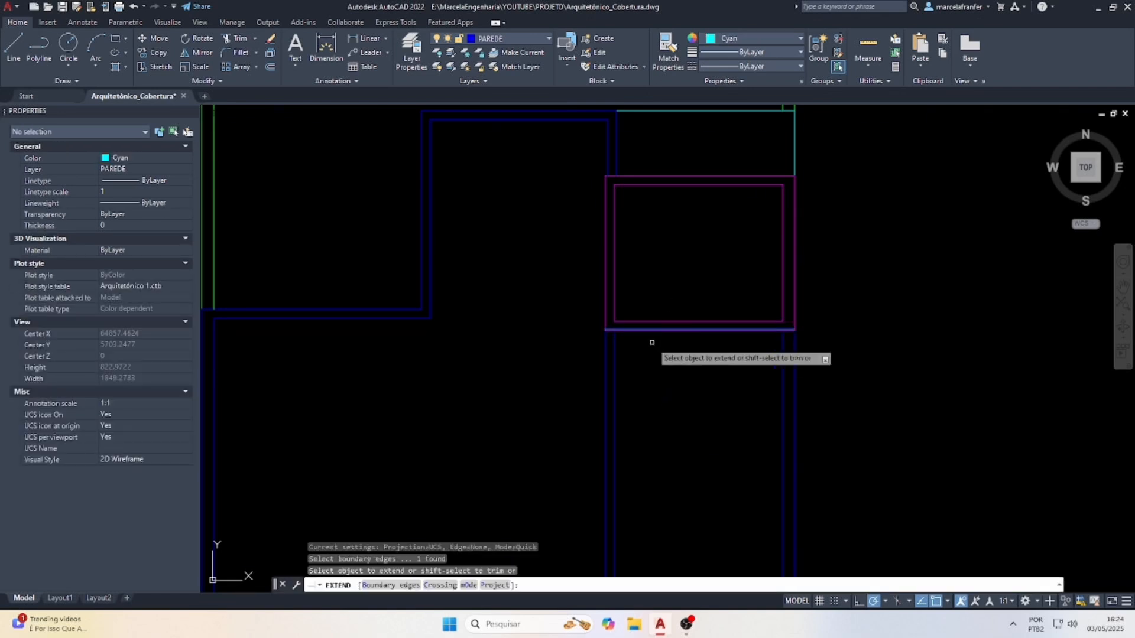
{"action": "left_click", "coordinate": [559, 360]}
{"action": "left_click", "coordinate": [841, 360]}
{"action": "scroll", "coordinate": [614, 205], "scroll_direction": "down", "scroll_amount": 4}
{"action": "scroll", "coordinate": [632, 369], "scroll_direction": "up", "scroll_amount": 5}
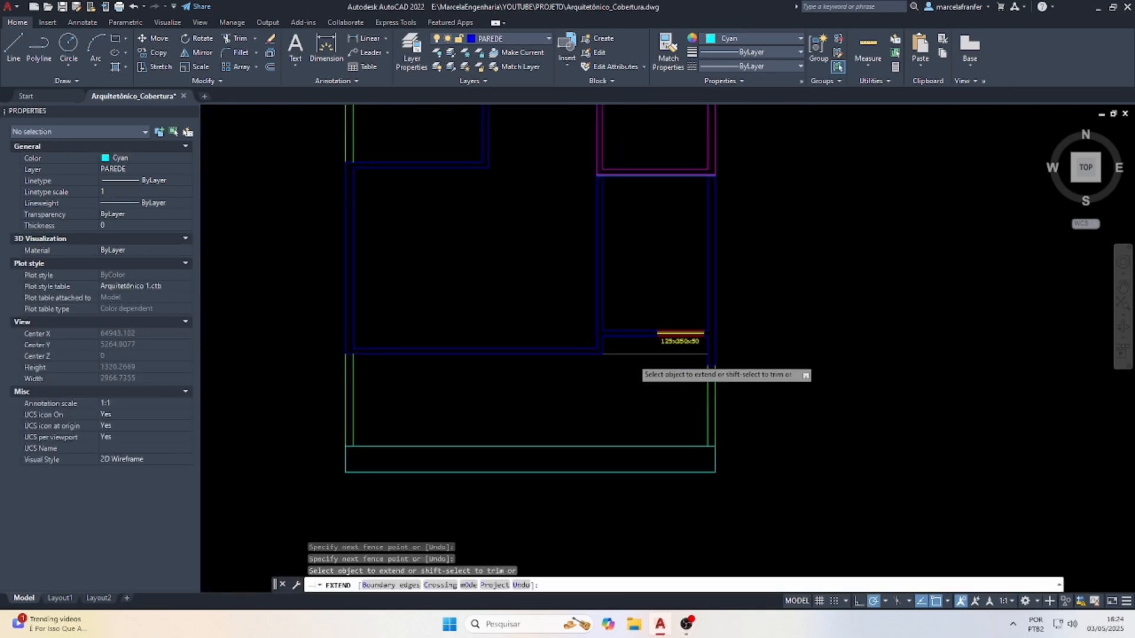
{"action": "key", "text": "Escape"}
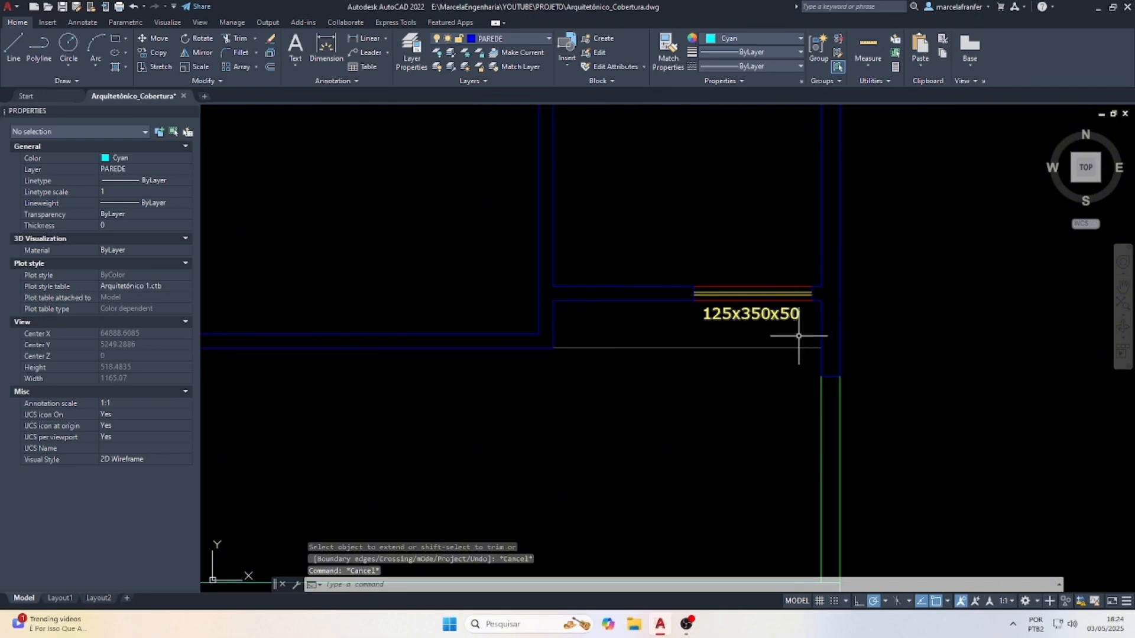
Erase the 125x350x50 window together with its size label and adjoining horizontal wall lines.
{"action": "left_click", "coordinate": [633, 193]}
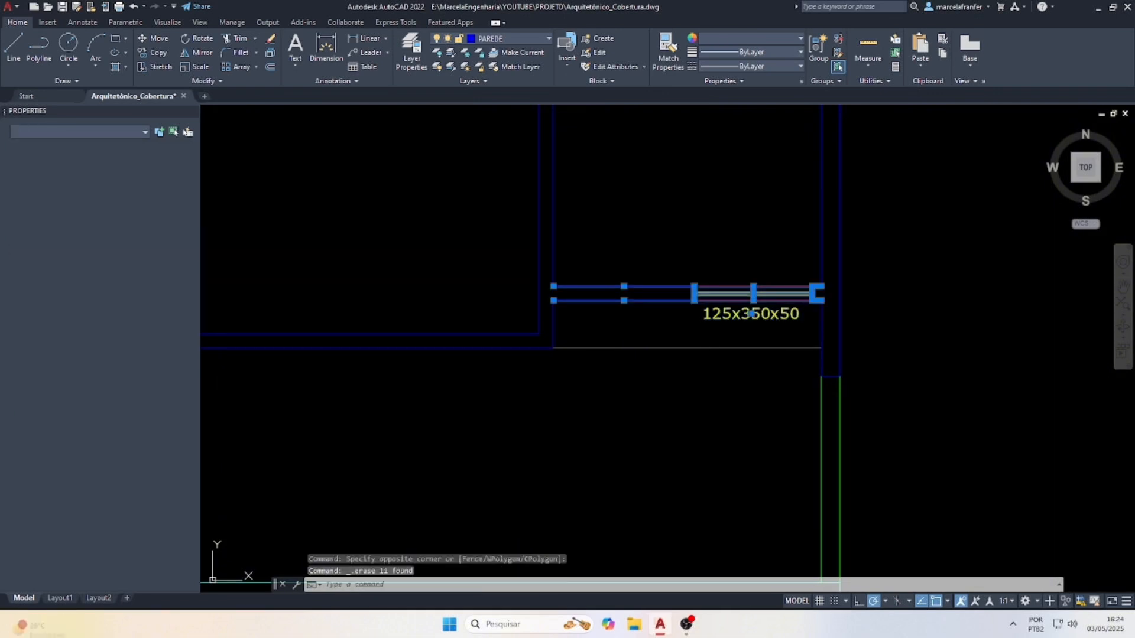
{"action": "key", "text": "Delete"}
{"action": "key", "text": "Escape"}
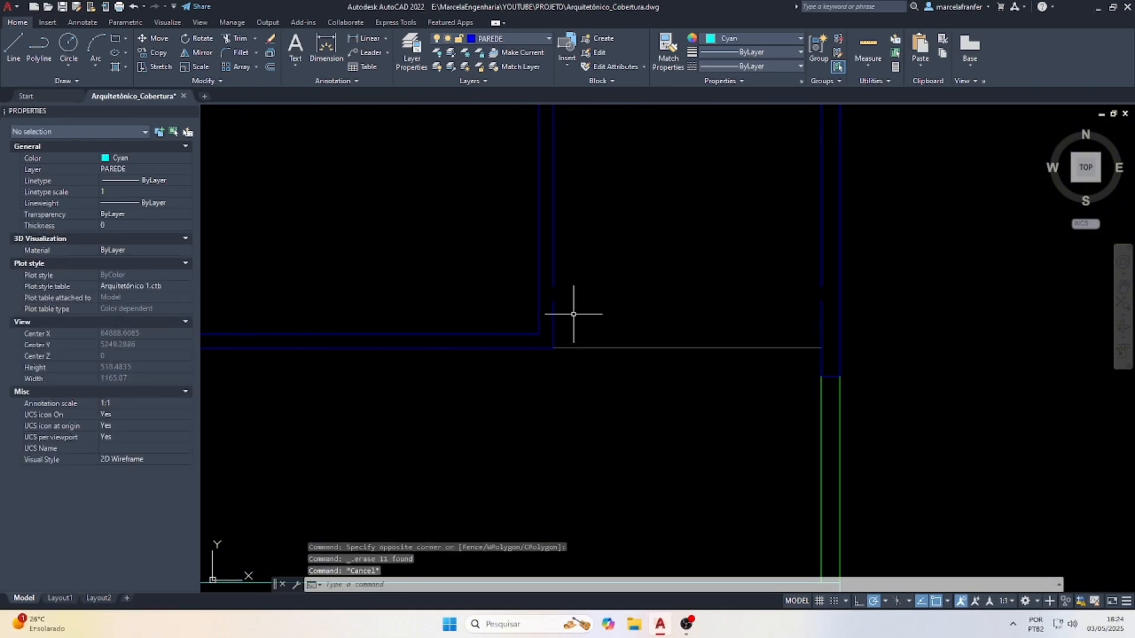
Join the split vertical wall line segments on both sides of the lower-right room where the window was removed.
{"action": "left_click", "coordinate": [582, 309]}
{"action": "left_click", "coordinate": [550, 264]}
{"action": "type", "text": "j"}
{"action": "key", "text": "Return"}
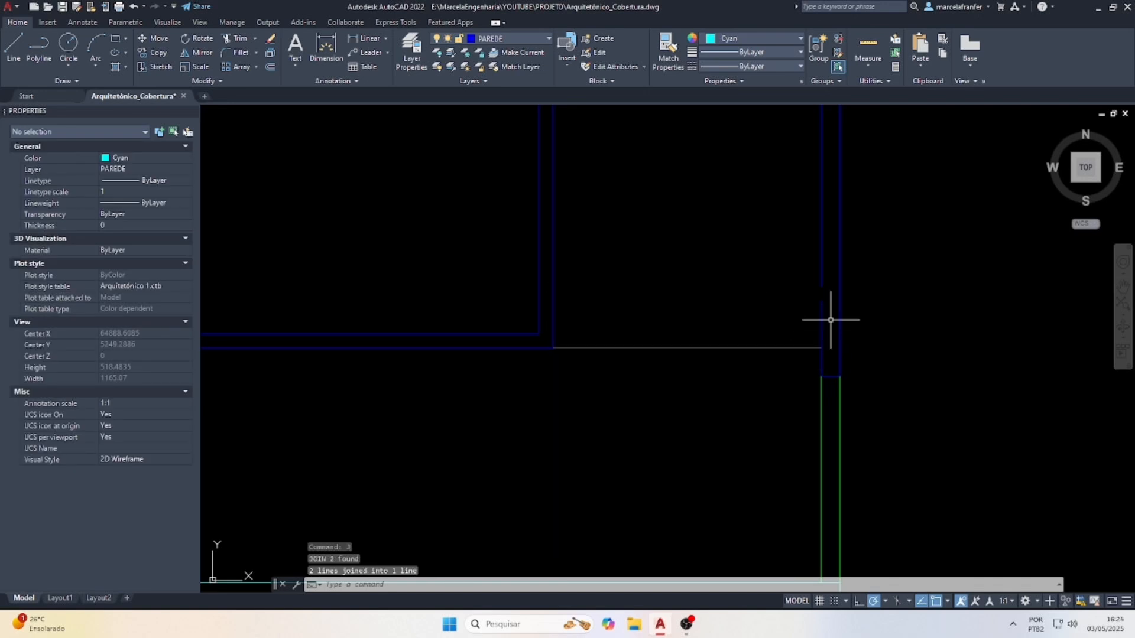
{"action": "left_click", "coordinate": [831, 319]}
{"action": "left_click", "coordinate": [790, 254]}
{"action": "type", "text": "j"}
{"action": "key", "text": "Return"}
Stretch the right end of the gray dashed bottom line to the outer right wall line.
{"action": "left_click", "coordinate": [731, 350]}
{"action": "left_click", "coordinate": [785, 352]}
{"action": "left_click", "coordinate": [808, 339]}
{"action": "left_click", "coordinate": [787, 351]}
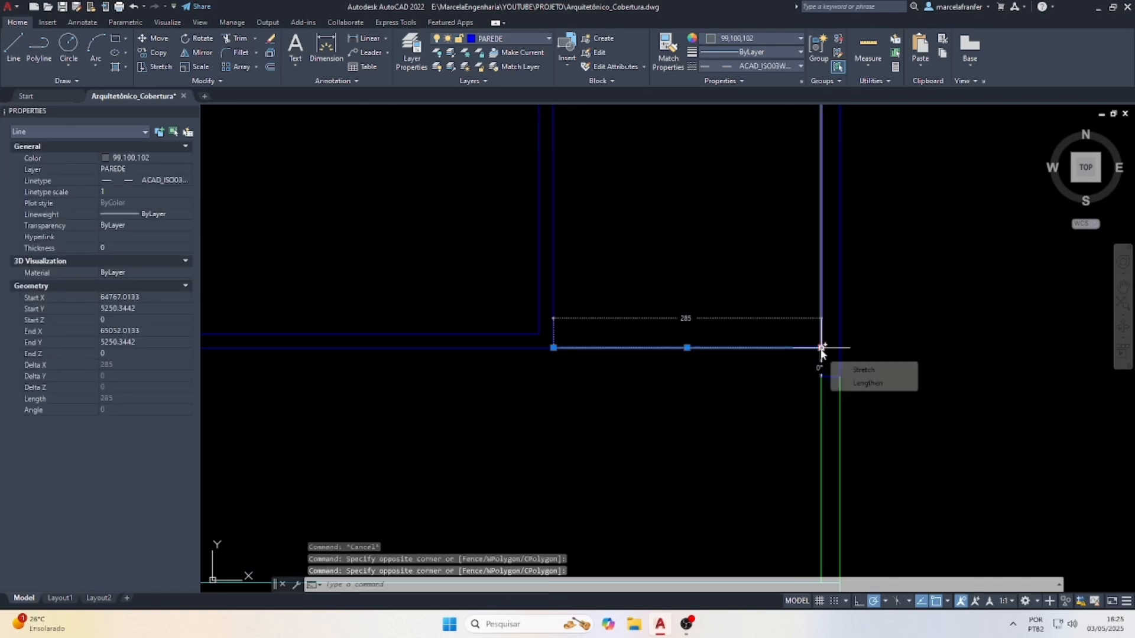
{"action": "left_click", "coordinate": [821, 348]}
{"action": "key", "text": "Escape"}
{"action": "key", "text": "Escape"}
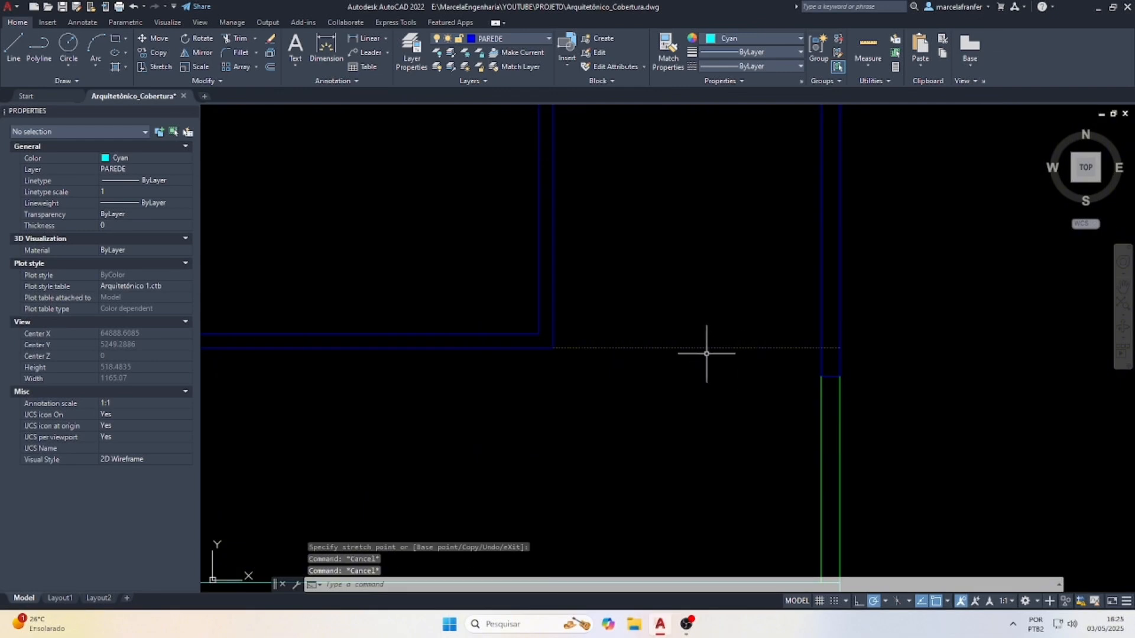
Match the gray dashed bottom line's properties to the blue vertical wall line.
{"action": "left_click", "coordinate": [545, 295]}
{"action": "left_click", "coordinate": [517, 266]}
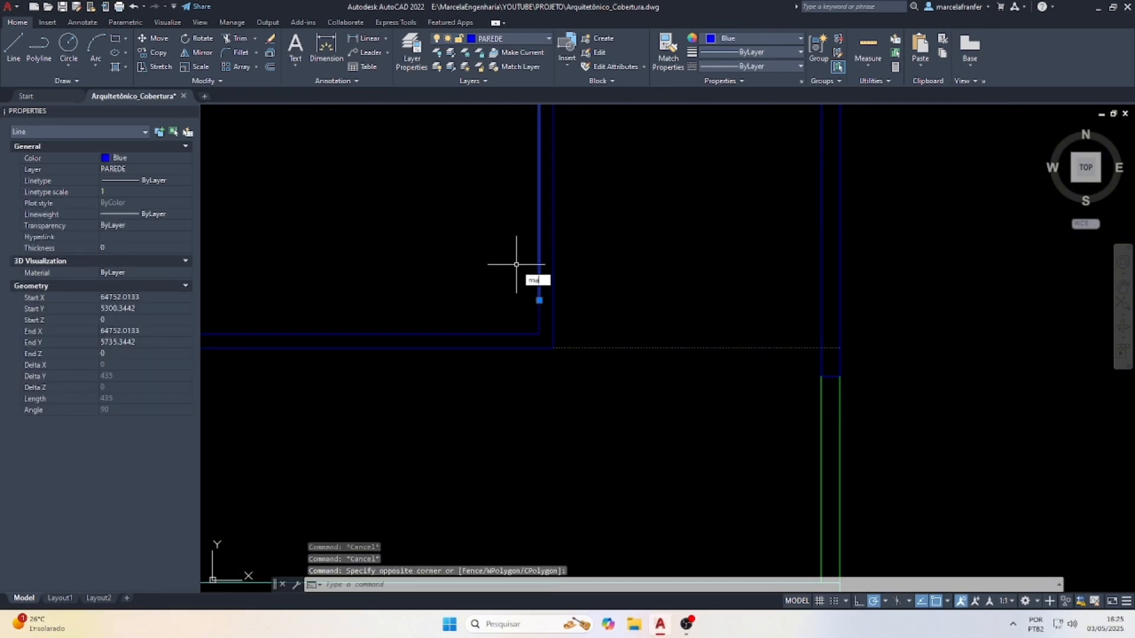
{"action": "type", "text": "ma"}
{"action": "key", "text": "Return"}
{"action": "left_click", "coordinate": [642, 381]}
{"action": "left_click", "coordinate": [616, 329]}
{"action": "key", "text": "Escape"}
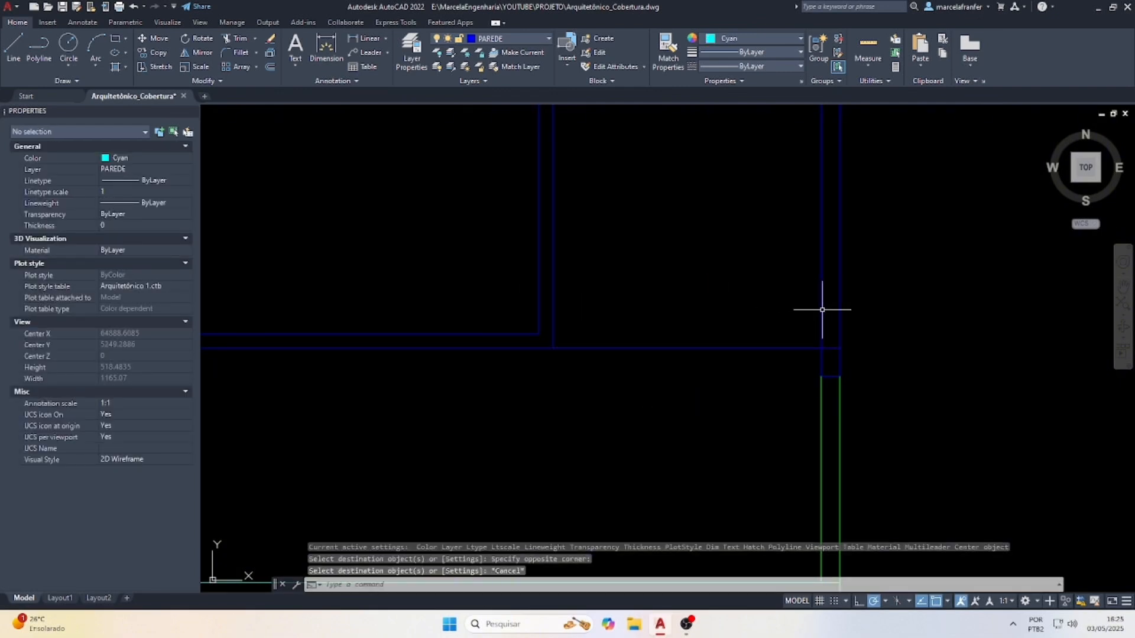
Extend the inner bottom wall line across the lower-right room to the inner right wall line.
{"action": "left_click", "coordinate": [822, 304]}
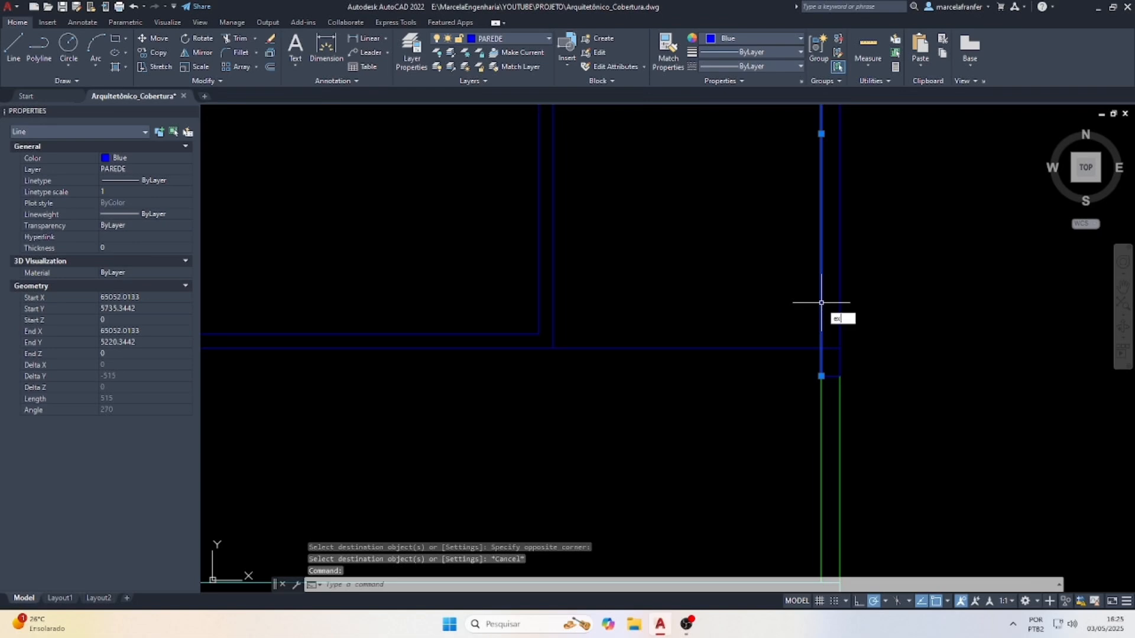
{"action": "type", "text": "ex"}
{"action": "key", "text": "Return"}
{"action": "left_click", "coordinate": [531, 332]}
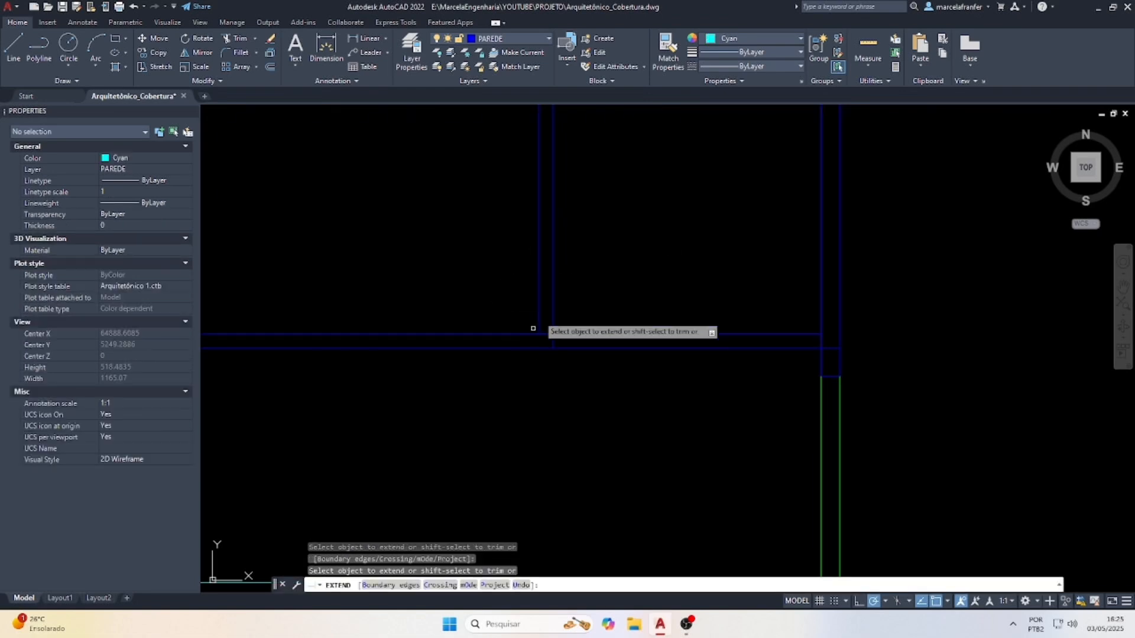
{"action": "key", "text": "Escape"}
Stretch the lower end of the left partition's short line down to the outer bottom wall line.
{"action": "left_click", "coordinate": [540, 322]}
{"action": "left_click", "coordinate": [539, 347]}
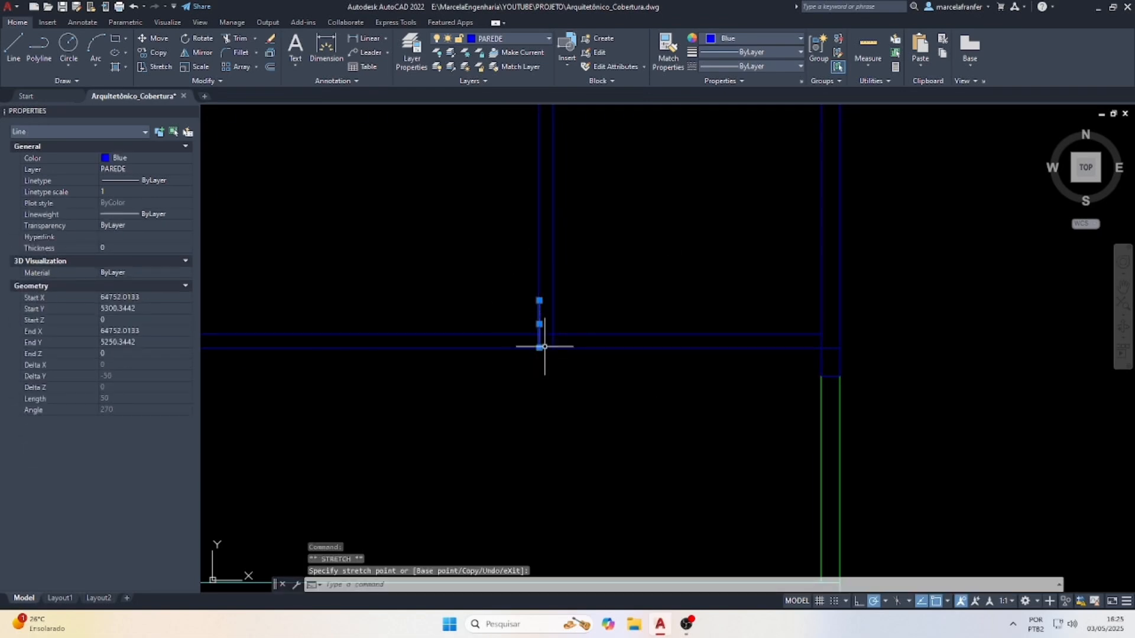
{"action": "key", "text": "Escape"}
{"action": "key", "text": "Escape"}
Trim the inner bottom line between the partition lines and the inner right wall line within the bottom wall's thickness.
{"action": "type", "text": "tr"}
{"action": "key", "text": "Return"}
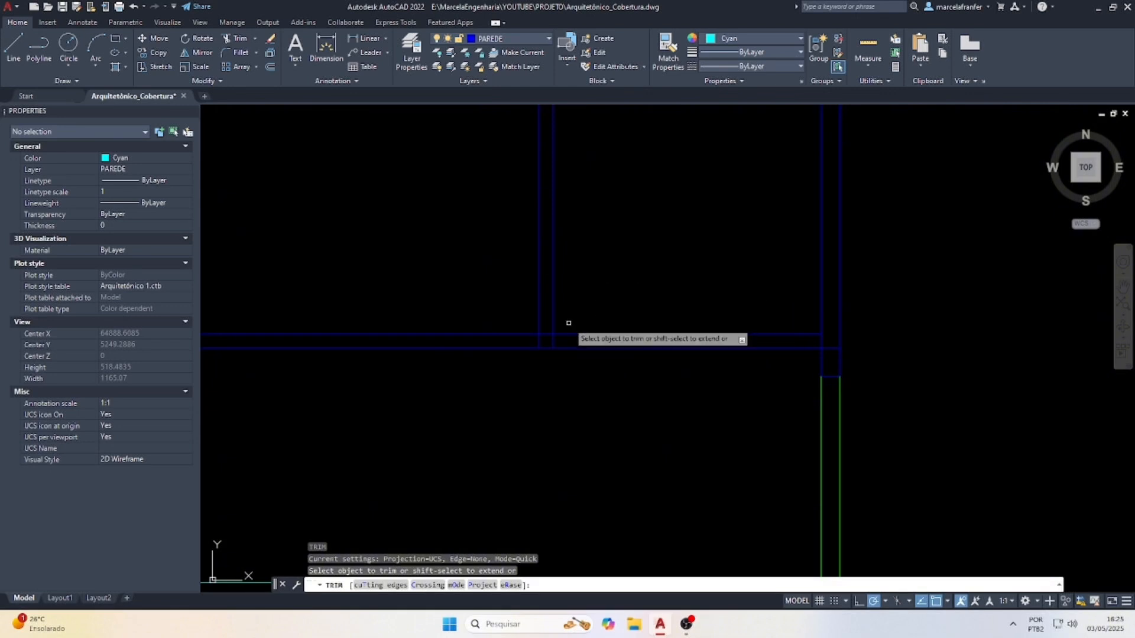
{"action": "left_click", "coordinate": [545, 334]}
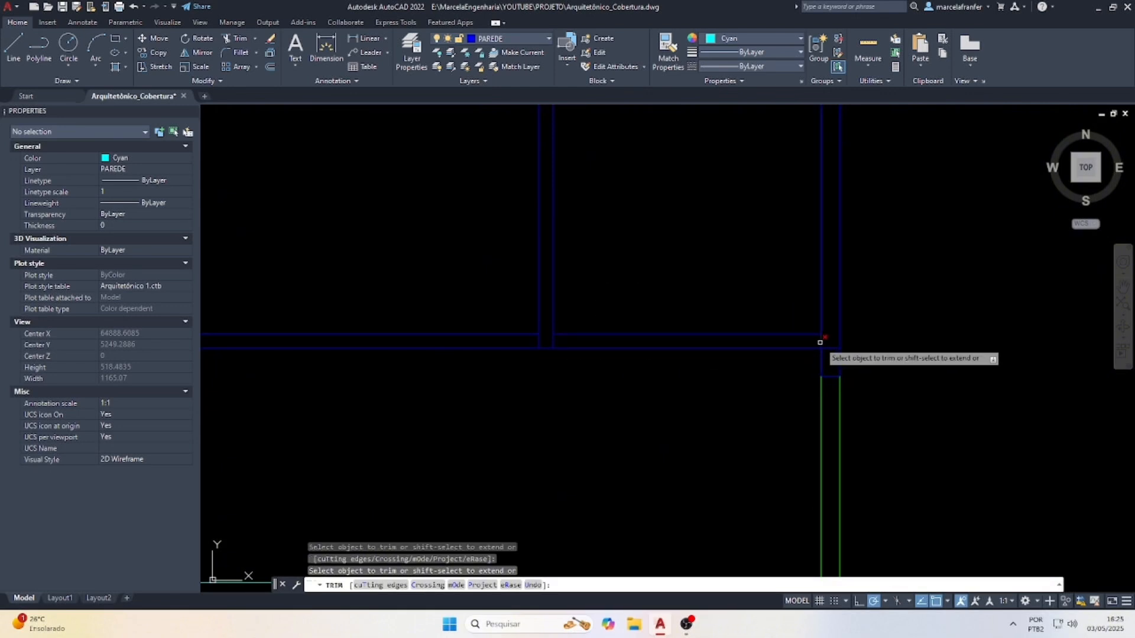
{"action": "key", "text": "Escape"}
{"action": "key", "text": "Escape"}
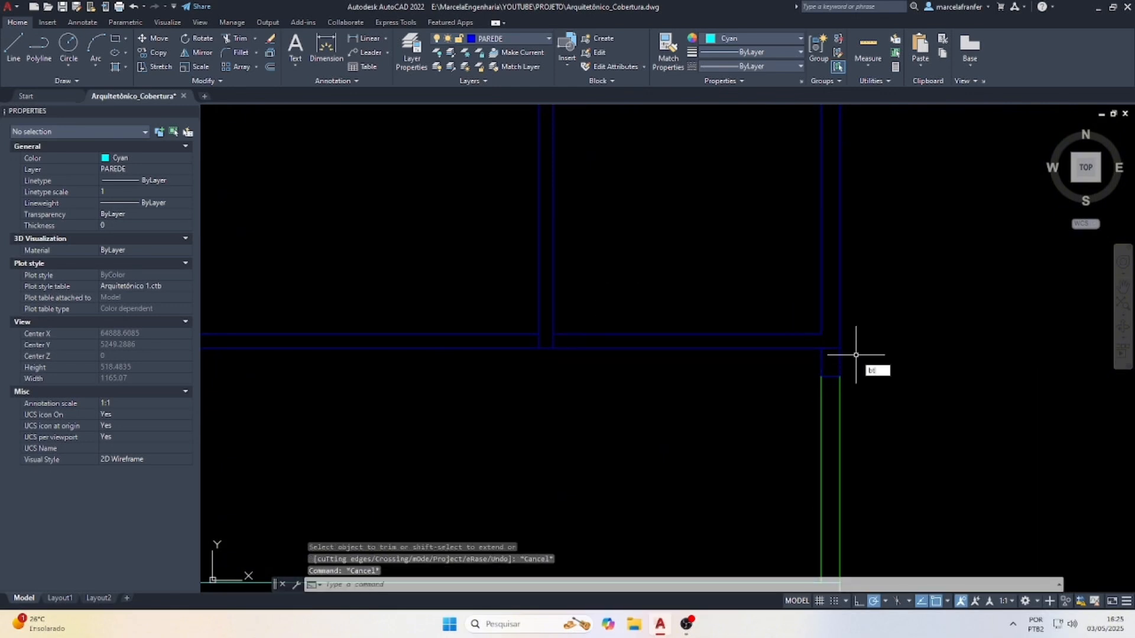
Break the outer right wall line near the bottom corner and stretch the lower piece up to the outer bottom wall line.
{"action": "type", "text": "bt"}
{"action": "key", "text": "Return"}
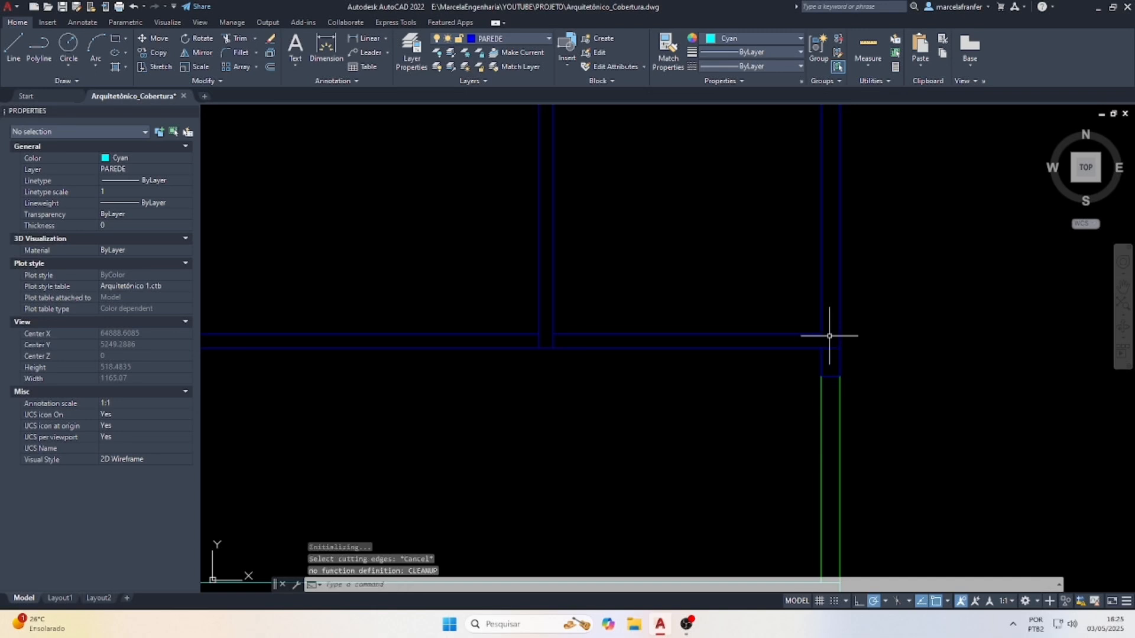
{"action": "type", "text": "br"}
{"action": "key", "text": "Return"}
{"action": "scroll", "coordinate": [845, 343], "scroll_direction": "up", "scroll_amount": 4}
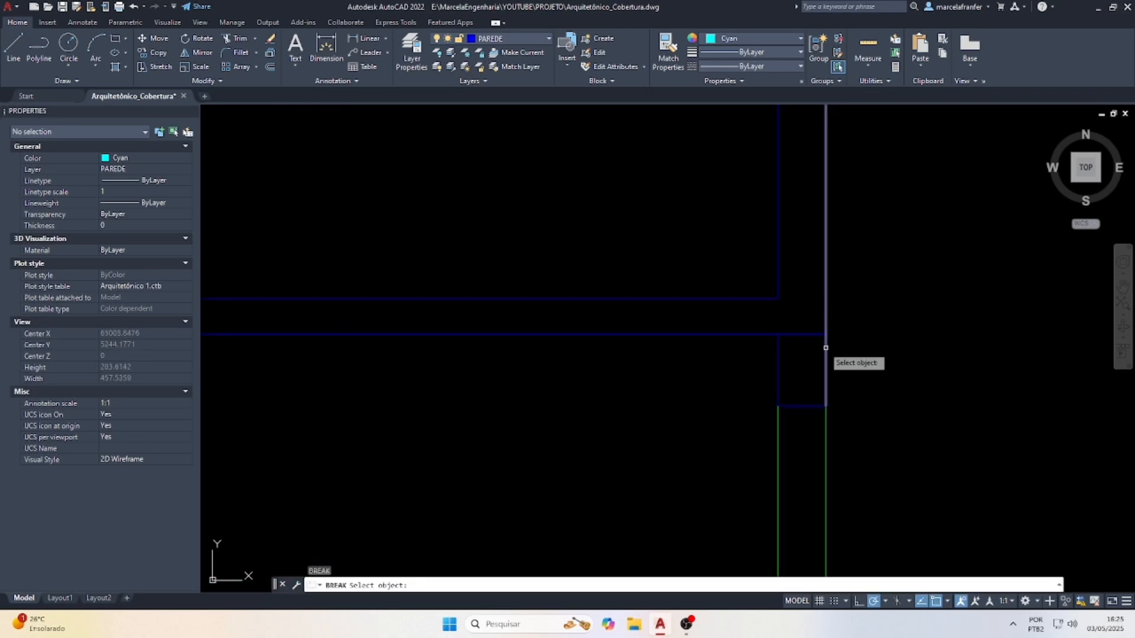
{"action": "left_click", "coordinate": [824, 344]}
{"action": "key", "text": "Escape"}
{"action": "left_click", "coordinate": [826, 348]}
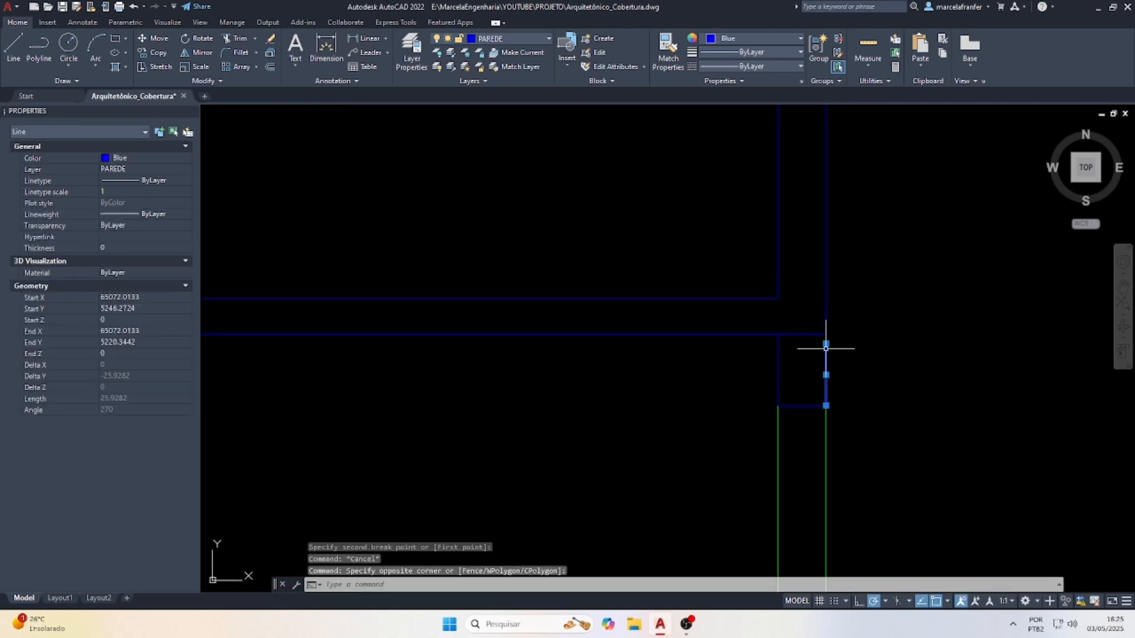
{"action": "left_click", "coordinate": [826, 344]}
{"action": "key", "text": "Escape"}
Change the color of the three short lines below the lower-right corner to Cyan.
{"action": "left_click", "coordinate": [752, 317]}
{"action": "left_click", "coordinate": [917, 448]}
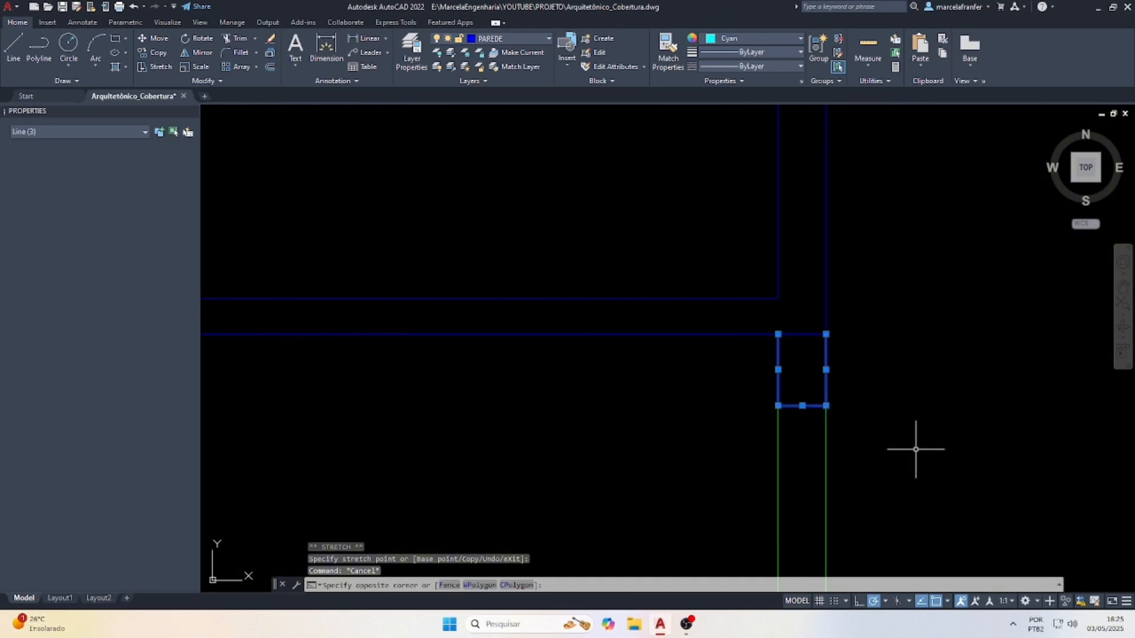
{"action": "left_click", "coordinate": [744, 41]}
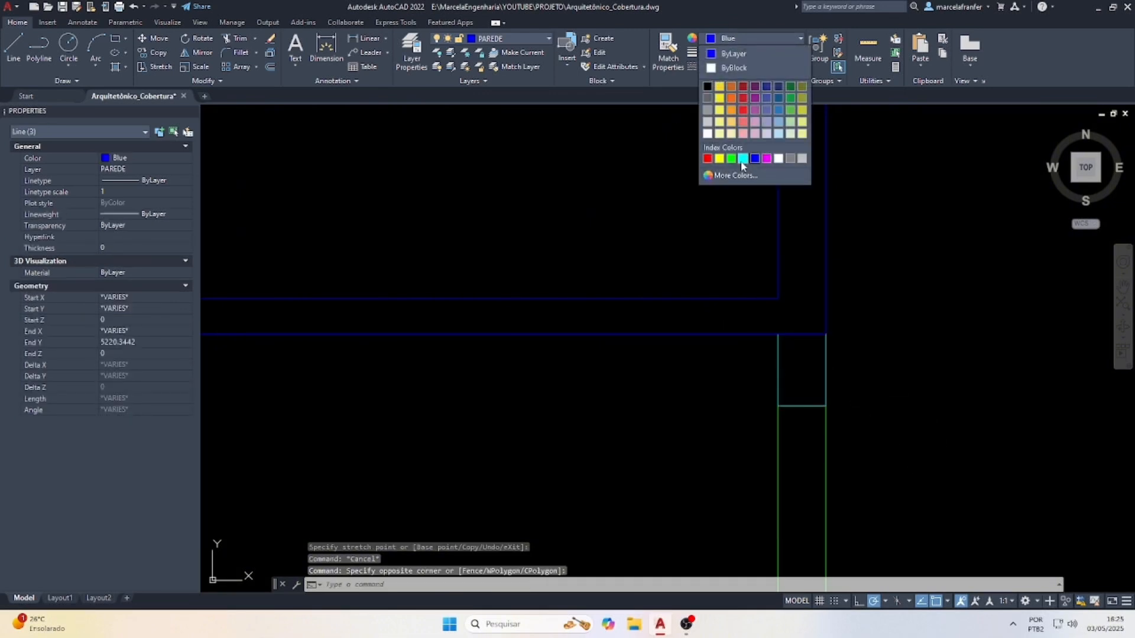
{"action": "left_click", "coordinate": [742, 158]}
{"action": "scroll", "coordinate": [891, 307], "scroll_direction": "down", "scroll_amount": 5}
{"action": "key", "text": "Escape"}
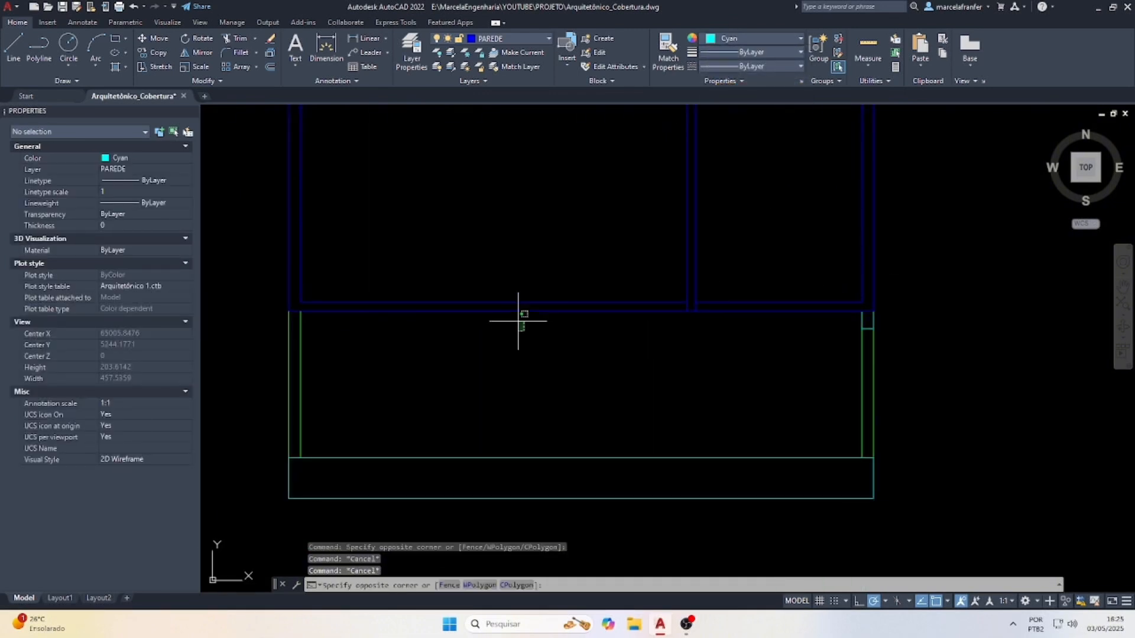
Change the color of the twelve inner and outer wall lines around the large L-shaped area to Cyan.
{"action": "left_click", "coordinate": [519, 295]}
{"action": "scroll", "coordinate": [718, 363], "scroll_direction": "down", "scroll_amount": 5}
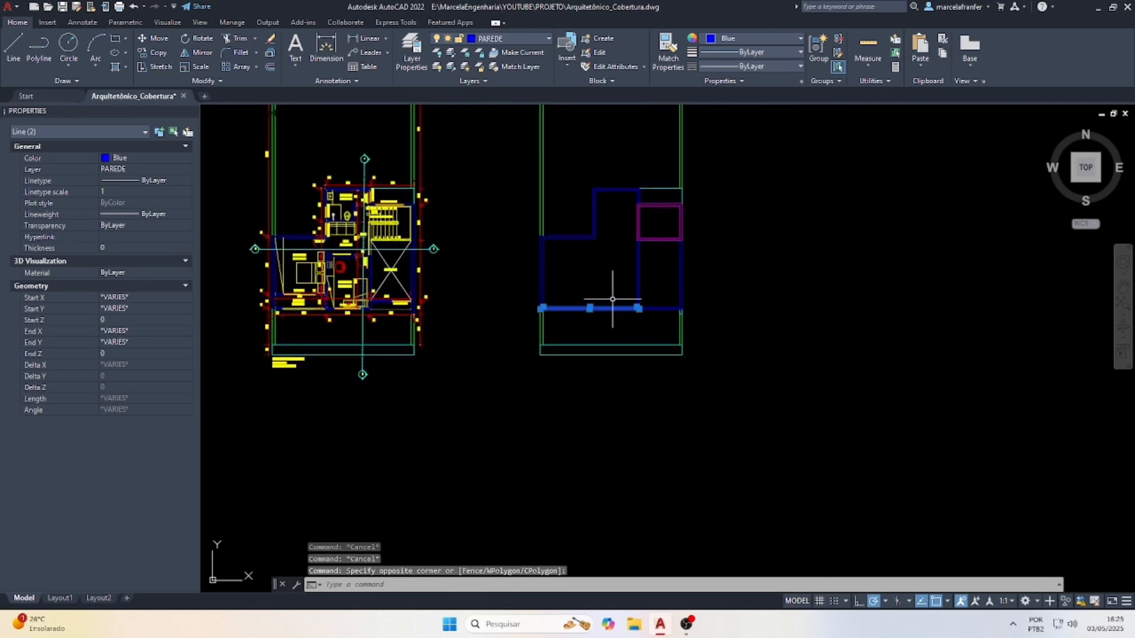
{"action": "scroll", "coordinate": [603, 213], "scroll_direction": "up", "scroll_amount": 2}
{"action": "left_click", "coordinate": [613, 250]}
{"action": "left_click", "coordinate": [562, 140]}
{"action": "scroll", "coordinate": [640, 189], "scroll_direction": "up", "scroll_amount": 2}
{"action": "left_click", "coordinate": [704, 194]}
{"action": "left_click", "coordinate": [636, 182]}
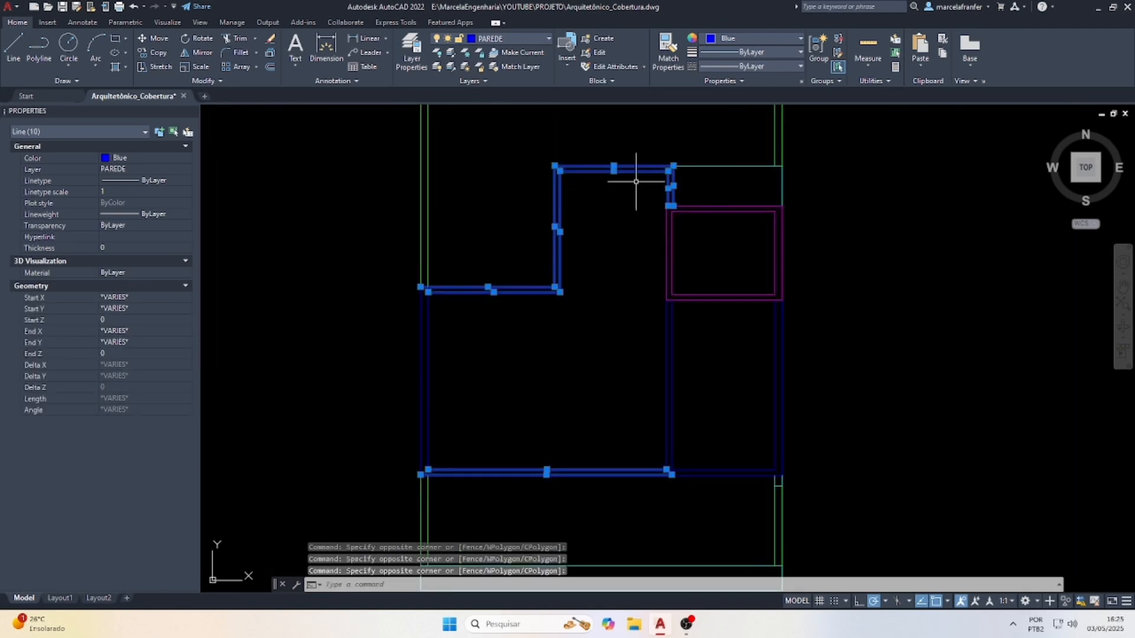
{"action": "left_click", "coordinate": [423, 361]}
{"action": "left_click", "coordinate": [774, 38]}
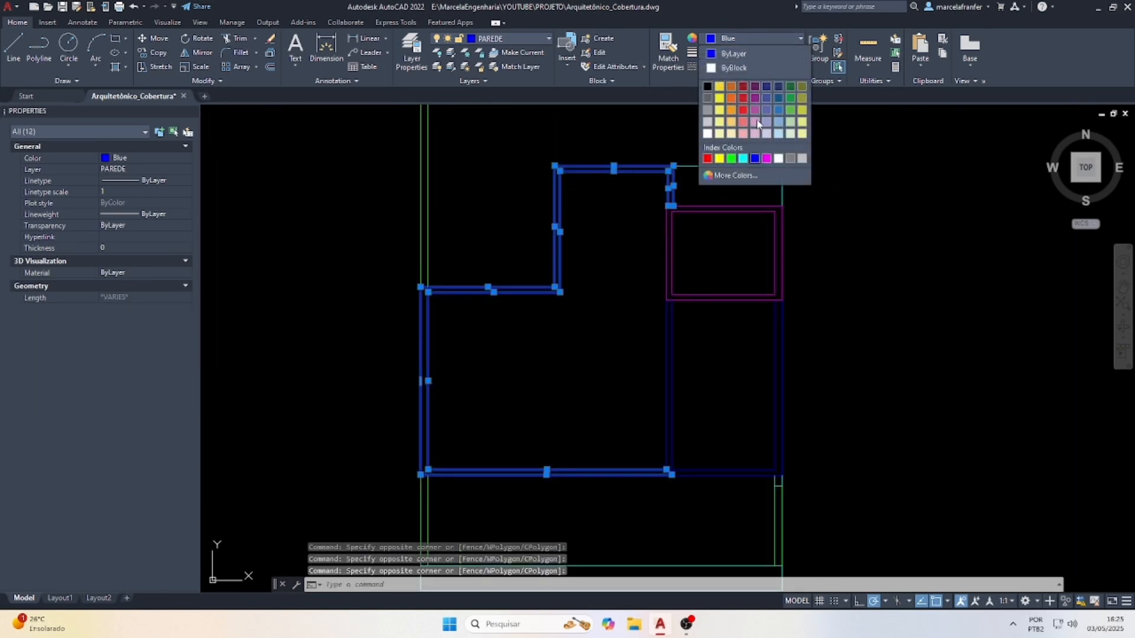
{"action": "left_click", "coordinate": [736, 157]}
{"action": "key", "text": "Escape"}
Change the color of the two lines enclosing the space above the magenta room to Yellow.
{"action": "scroll", "coordinate": [751, 178], "scroll_direction": "up", "scroll_amount": 2}
{"action": "left_click", "coordinate": [751, 178]}
{"action": "left_click", "coordinate": [739, 156]}
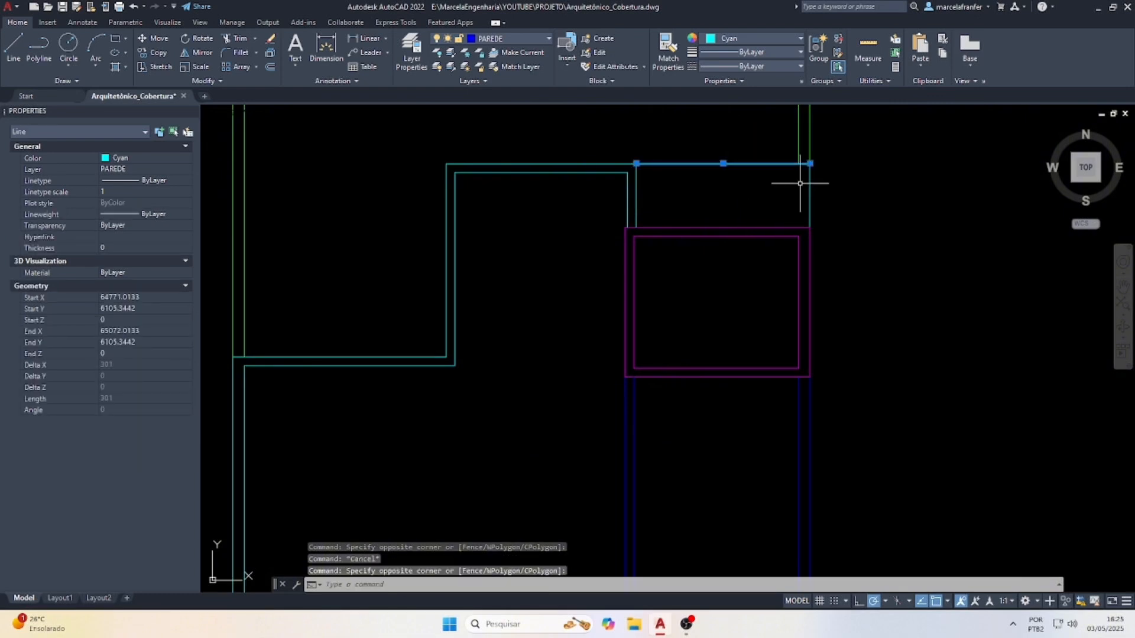
{"action": "left_click", "coordinate": [819, 196]}
{"action": "left_click", "coordinate": [782, 185]}
{"action": "left_click", "coordinate": [748, 39]}
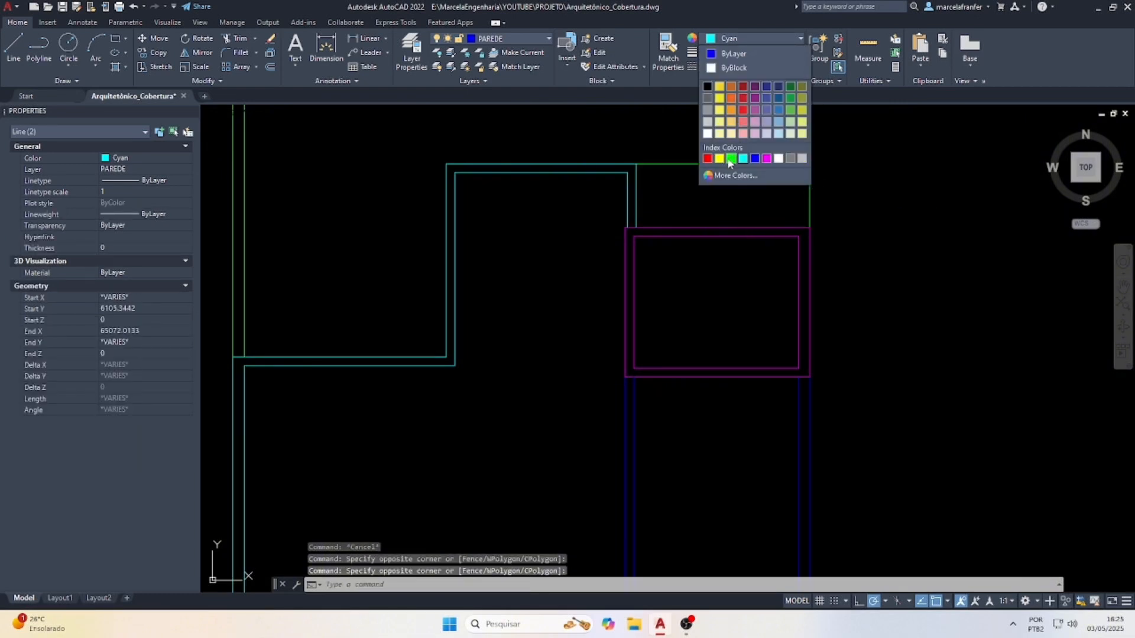
{"action": "left_click", "coordinate": [720, 159]}
{"action": "scroll", "coordinate": [735, 207], "scroll_direction": "down", "scroll_amount": 2}
{"action": "scroll", "coordinate": [647, 493], "scroll_direction": "up", "scroll_amount": 4}
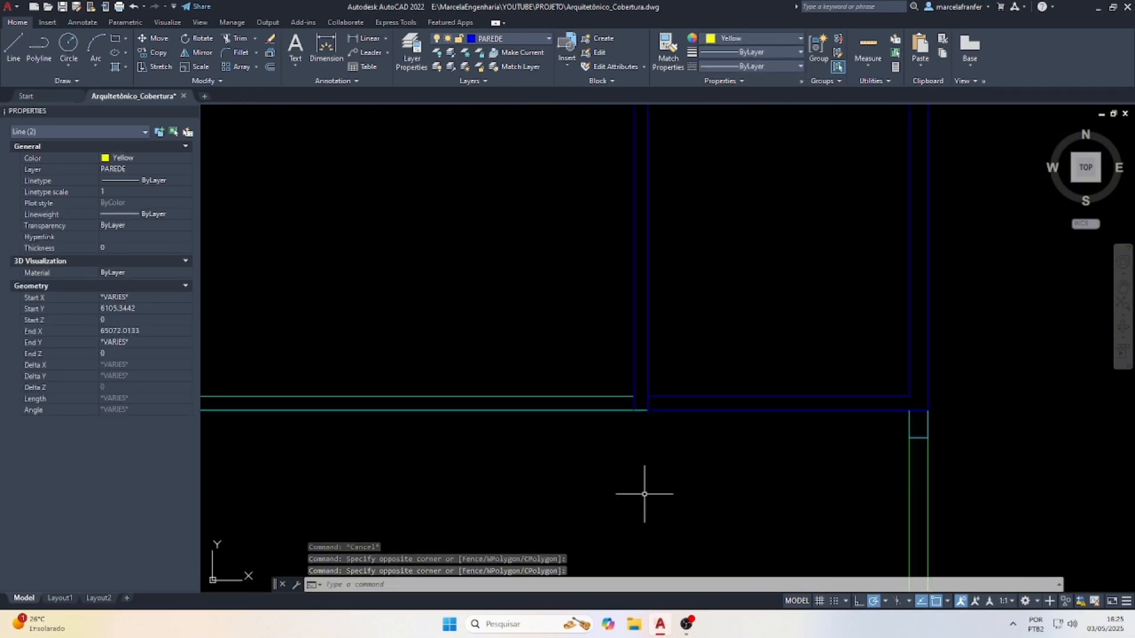
{"action": "key", "text": "Escape"}
Make the blue and cyan outer bottom wall lines meet at the partition's left line by stretching their ends.
{"action": "left_click", "coordinate": [644, 413]}
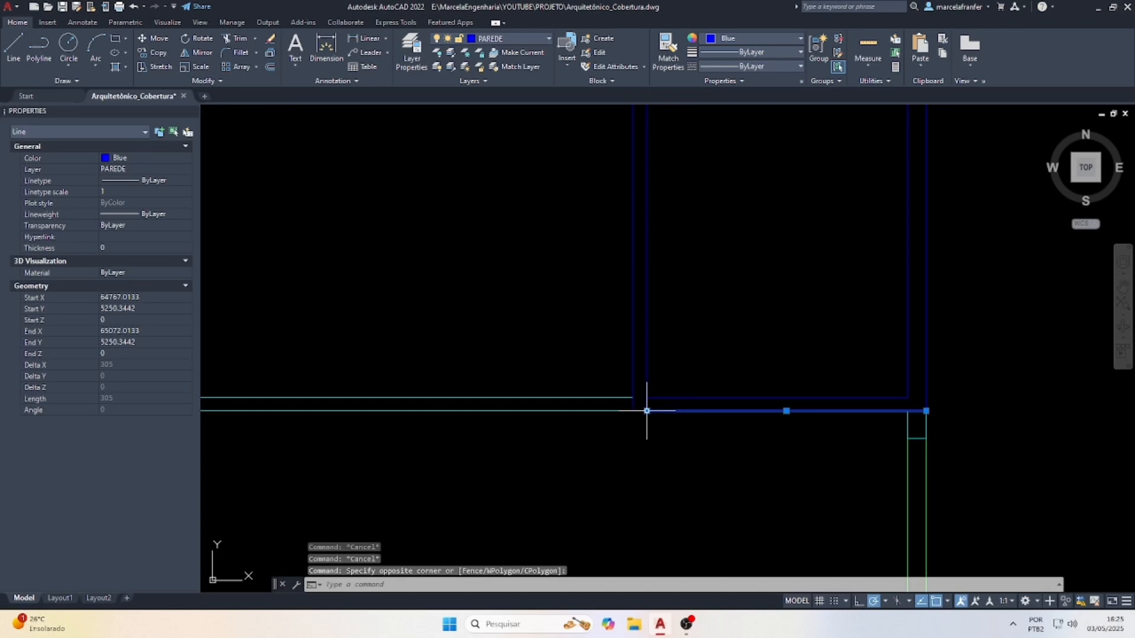
{"action": "left_click", "coordinate": [647, 411]}
{"action": "key", "text": "Escape"}
{"action": "key", "text": "Escape"}
{"action": "left_click", "coordinate": [598, 412]}
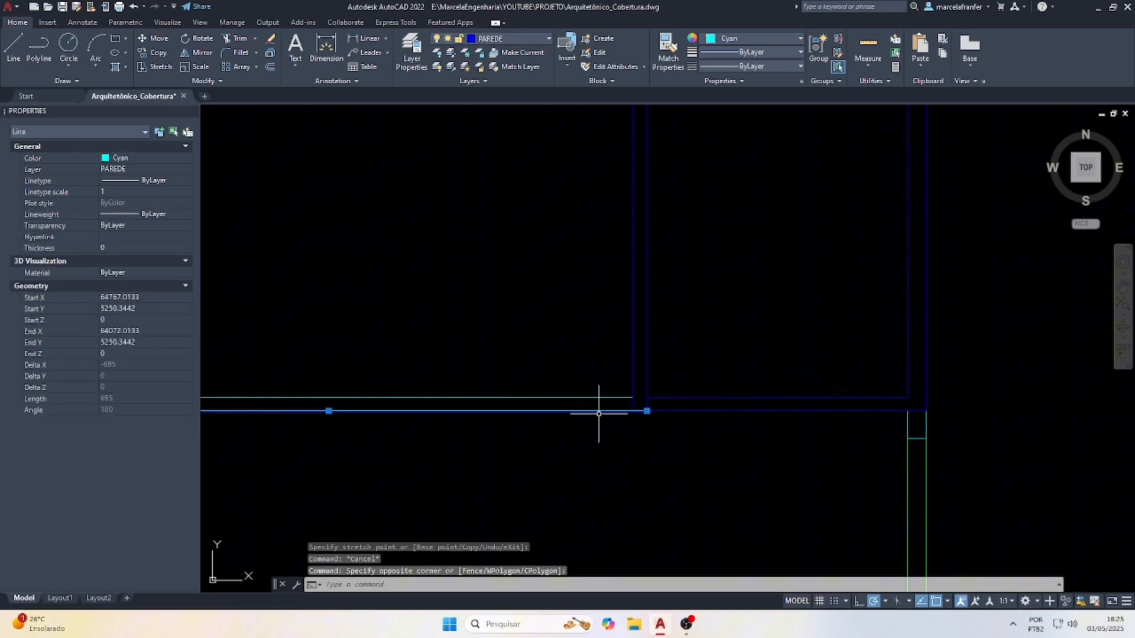
{"action": "left_click", "coordinate": [646, 411]}
{"action": "left_click", "coordinate": [633, 410]}
{"action": "key", "text": "Escape"}
Shorten the partition's right blue line up to the inner bottom wall line.
{"action": "scroll", "coordinate": [653, 410], "scroll_direction": "up", "scroll_amount": 4}
{"action": "left_click", "coordinate": [662, 402]}
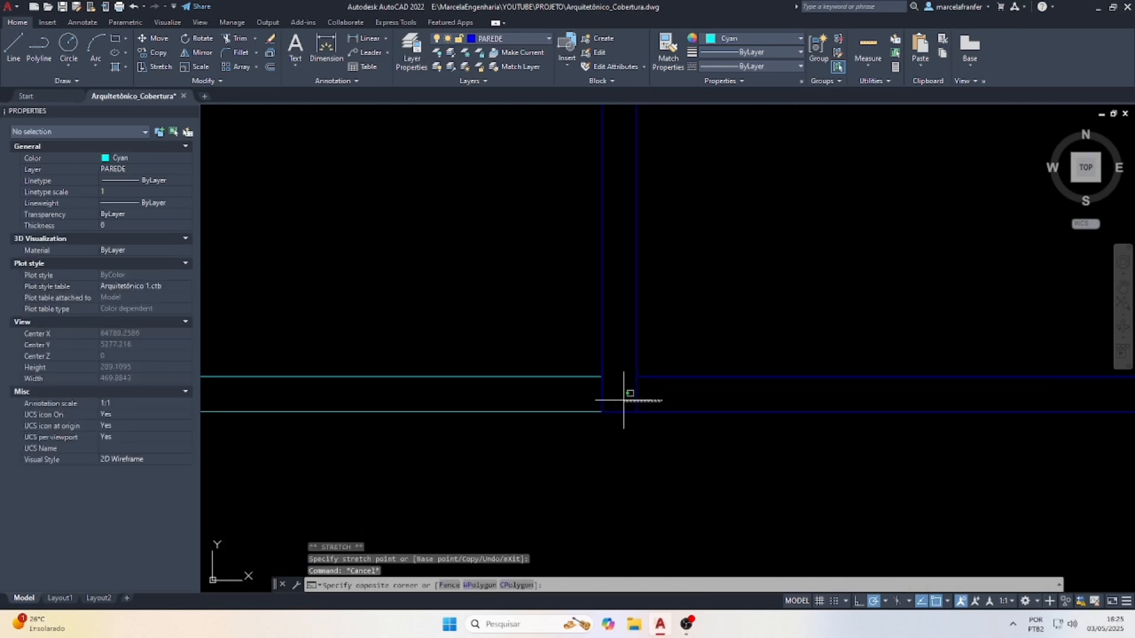
{"action": "left_click", "coordinate": [624, 400]}
{"action": "left_click", "coordinate": [636, 410]}
{"action": "key", "text": "Escape"}
{"action": "key", "text": "Escape"}
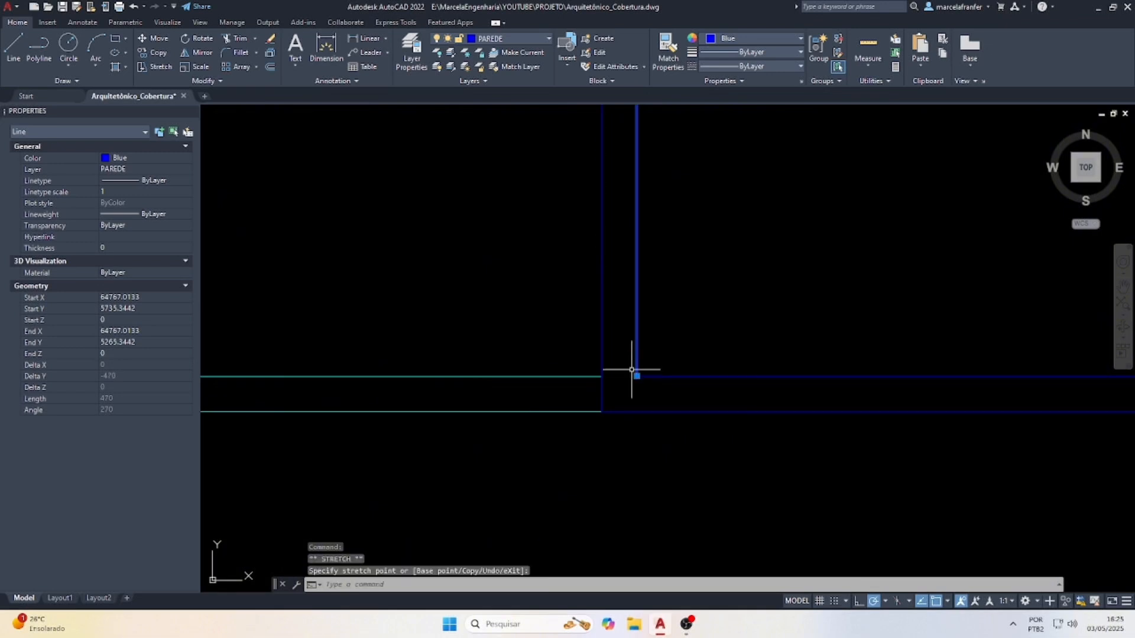
Draw a vertical line from the L-shaped area's inner step corner down to its inner bottom wall line.
{"action": "scroll", "coordinate": [637, 390], "scroll_direction": "down", "scroll_amount": 6}
{"action": "scroll", "coordinate": [601, 232], "scroll_direction": "up", "scroll_amount": 2}
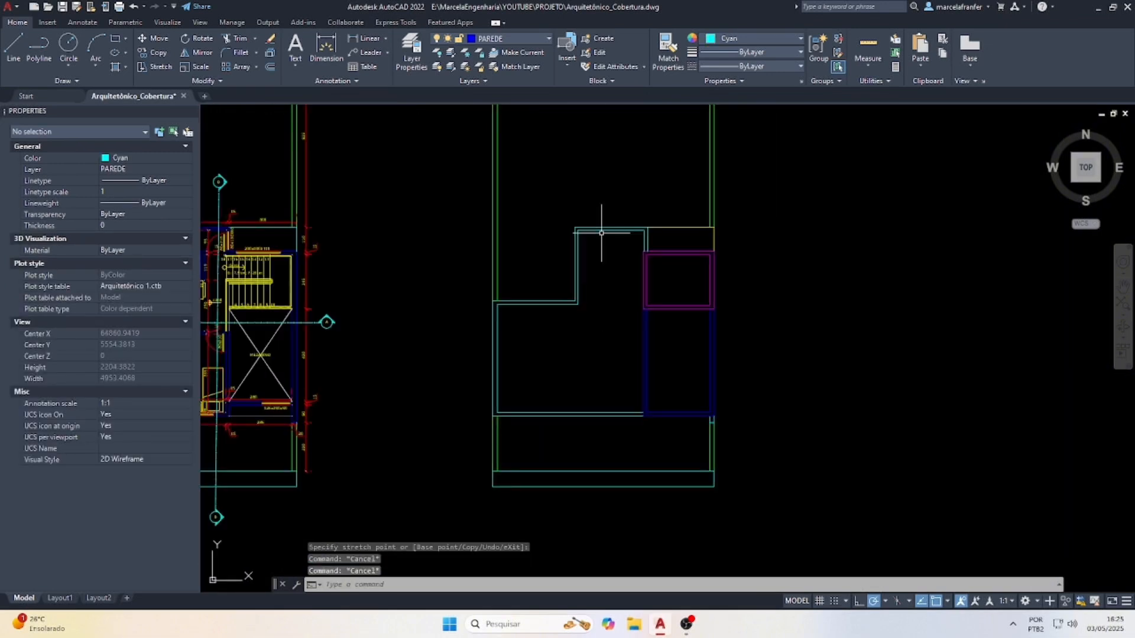
{"action": "scroll", "coordinate": [641, 340], "scroll_direction": "up", "scroll_amount": 2}
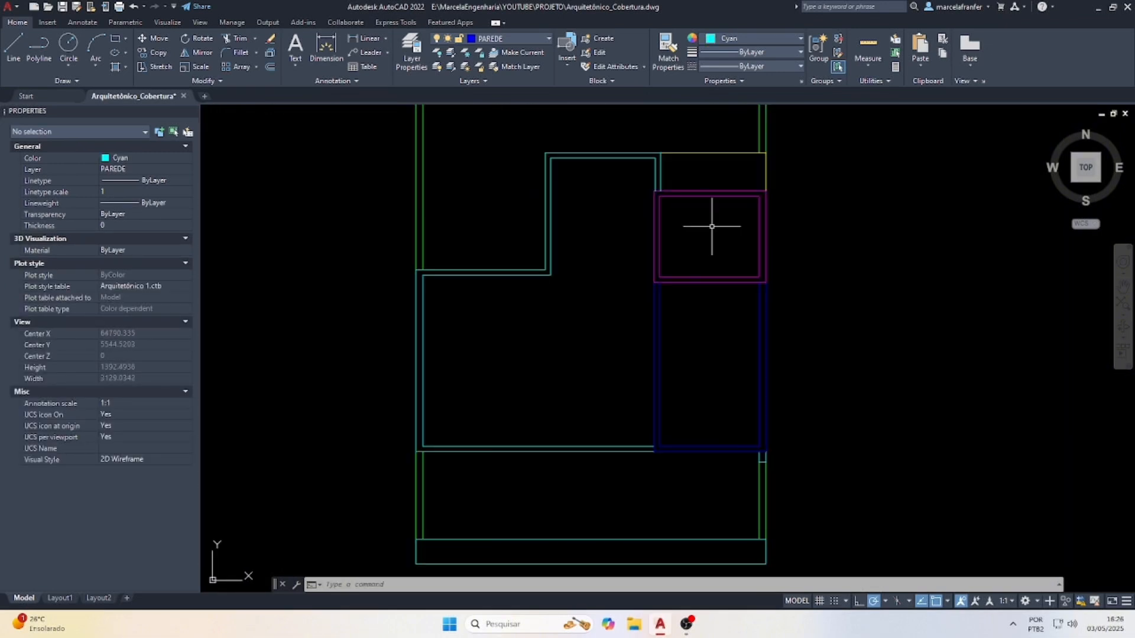
{"action": "type", "text": "l"}
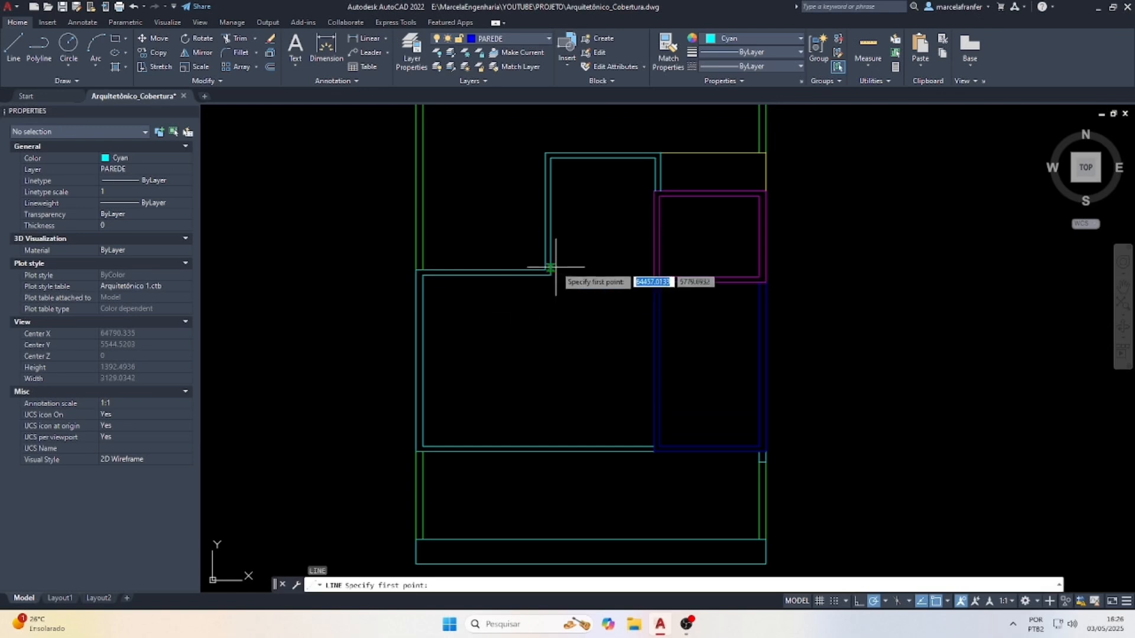
{"action": "key", "text": "Return"}
{"action": "left_click", "coordinate": [550, 275]}
{"action": "left_click", "coordinate": [550, 448]}
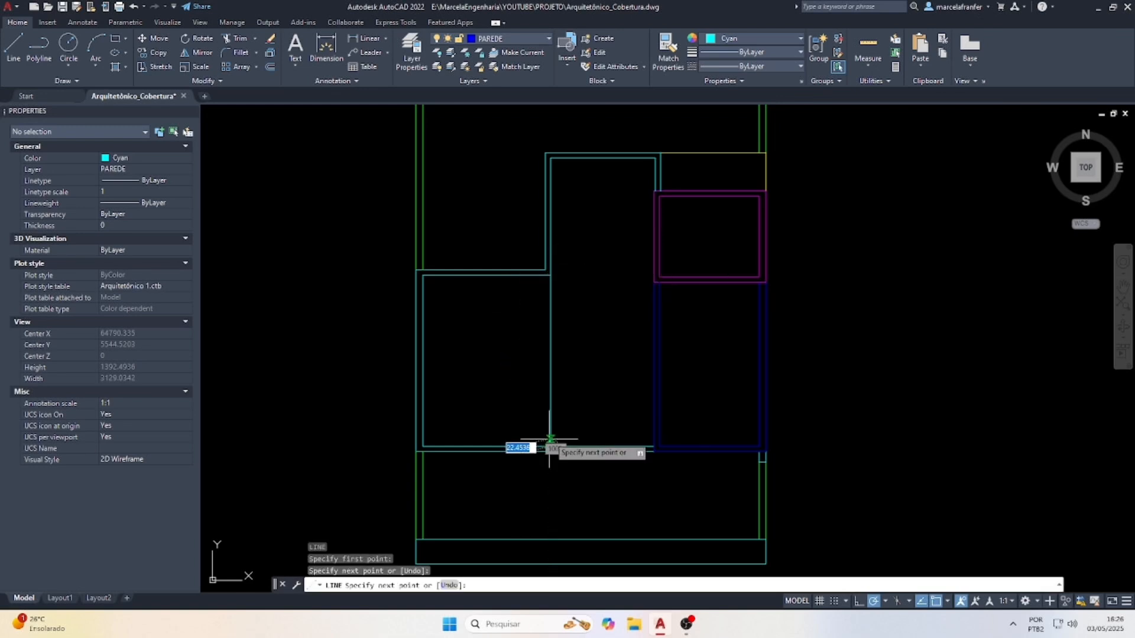
{"action": "key", "text": "Escape"}
Change the color of the new vertical line to gray 99,100,102.
{"action": "left_click", "coordinate": [552, 371]}
{"action": "left_click", "coordinate": [526, 337]}
{"action": "left_click", "coordinate": [730, 40]}
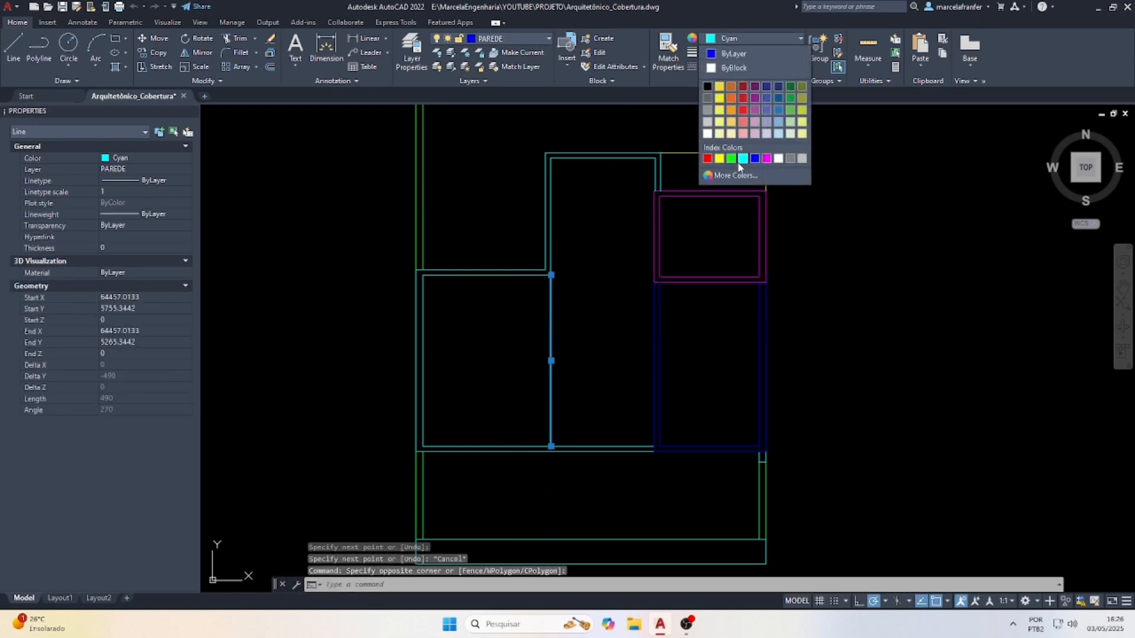
{"action": "left_click", "coordinate": [707, 104]}
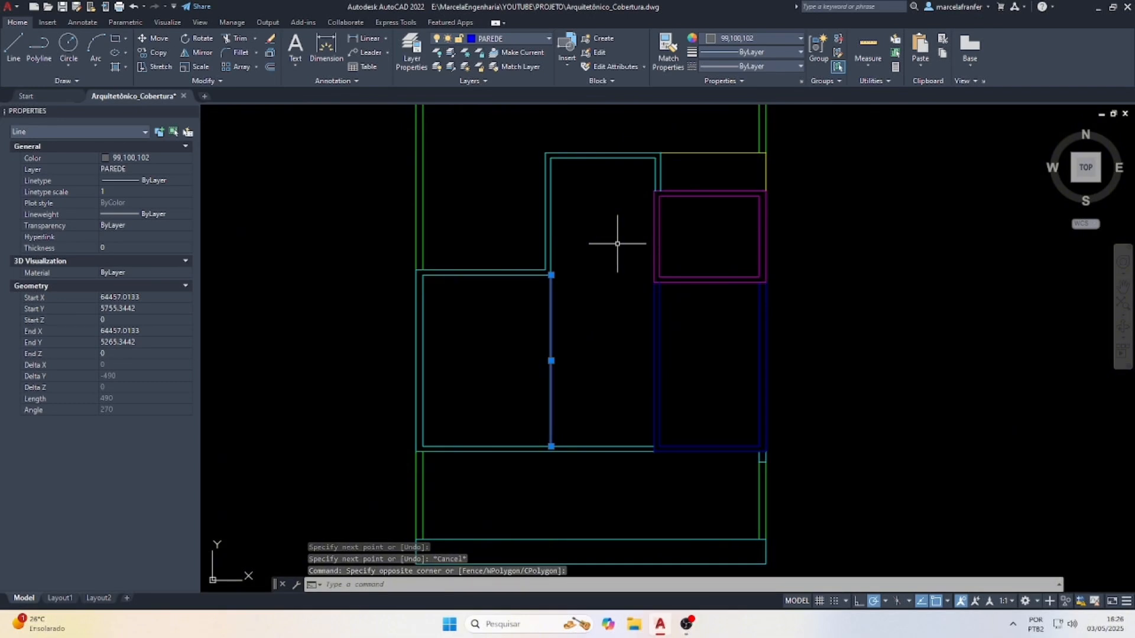
Offset the gray vertical line 25 units to its right.
{"action": "type", "text": "o"}
{"action": "key", "text": "Return"}
{"action": "type", "text": "25"}
{"action": "key", "text": "Return"}
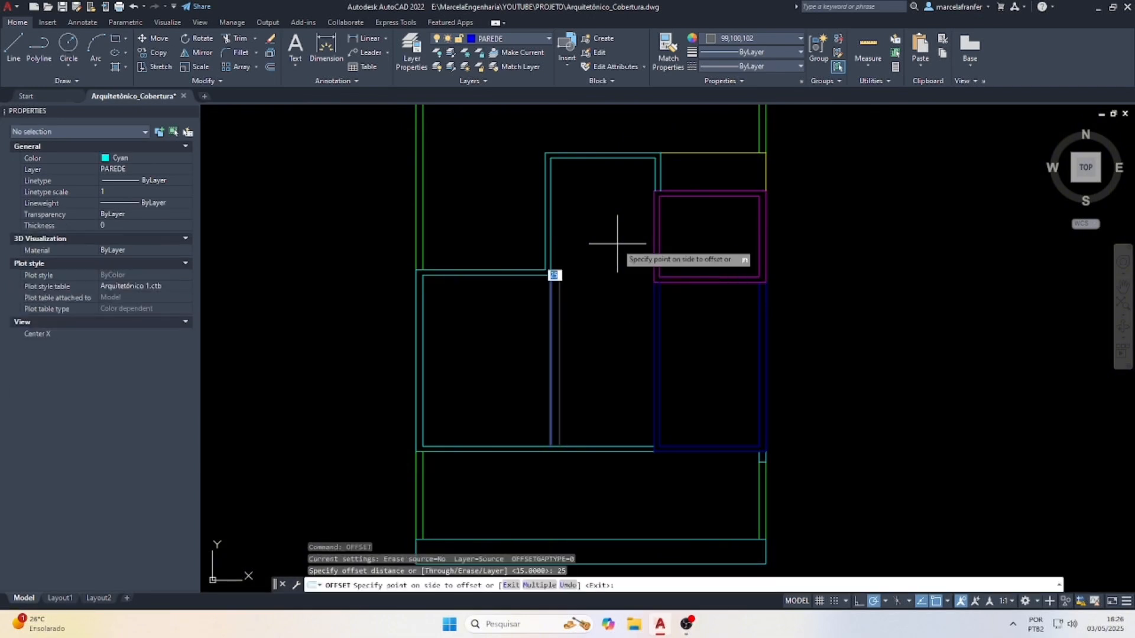
{"action": "left_click", "coordinate": [600, 254]}
{"action": "key", "text": "Escape"}
Extend the gray offset line up to the L-shaped area's inner top wall line.
{"action": "left_click", "coordinate": [589, 152]}
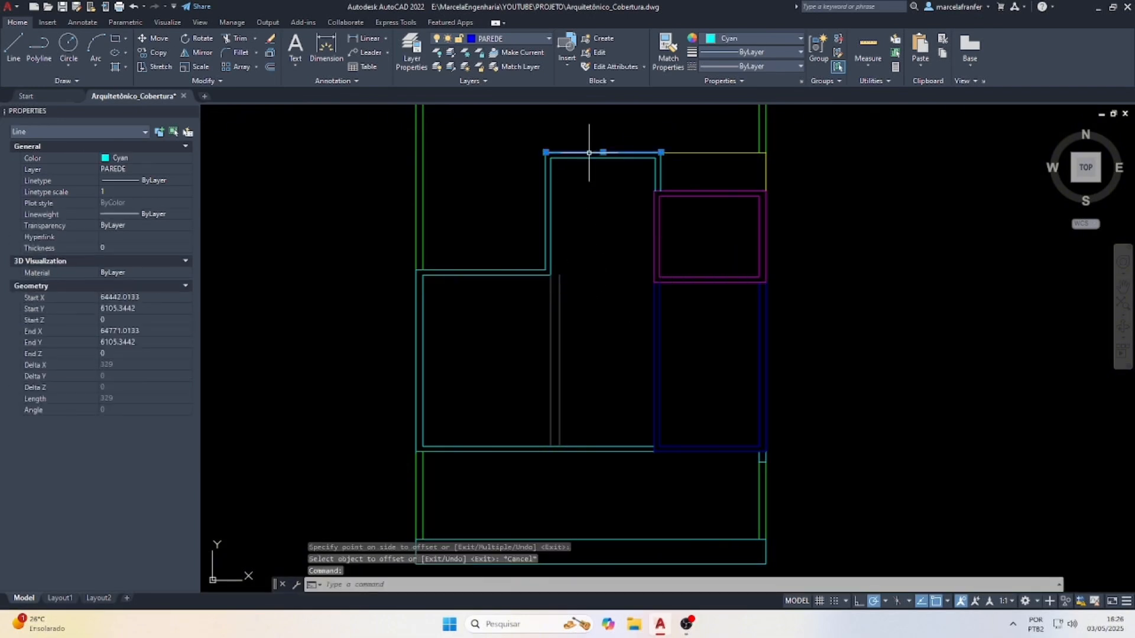
{"action": "key", "text": "Escape"}
{"action": "left_click", "coordinate": [590, 157]}
{"action": "key", "text": "Return"}
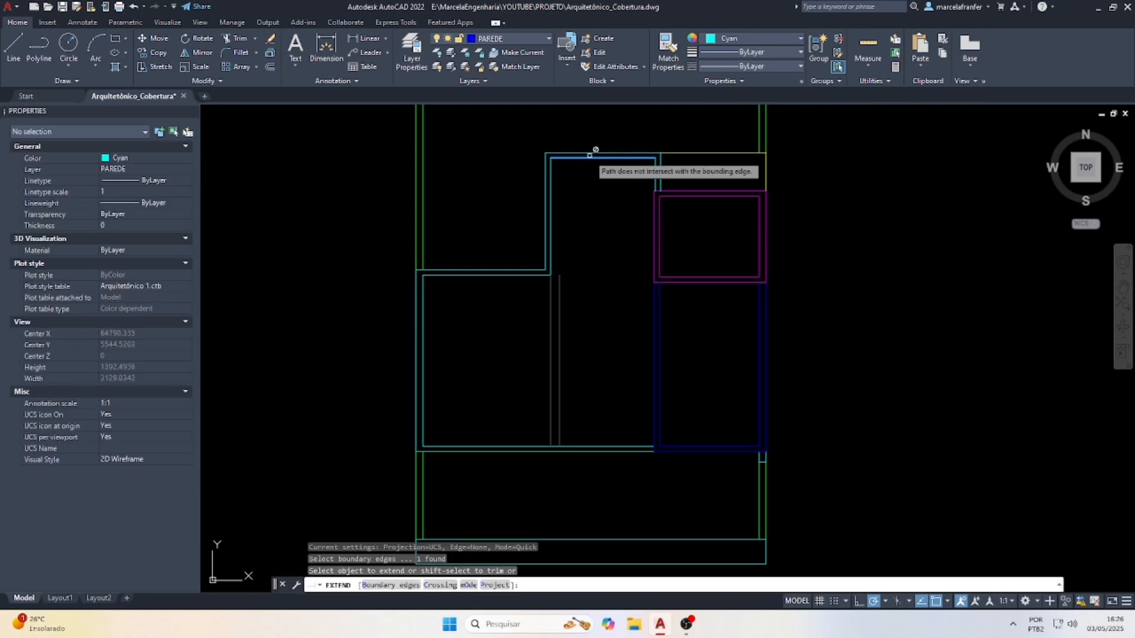
{"action": "left_click", "coordinate": [559, 300]}
{"action": "key", "text": "Escape"}
{"action": "key", "text": "Escape"}
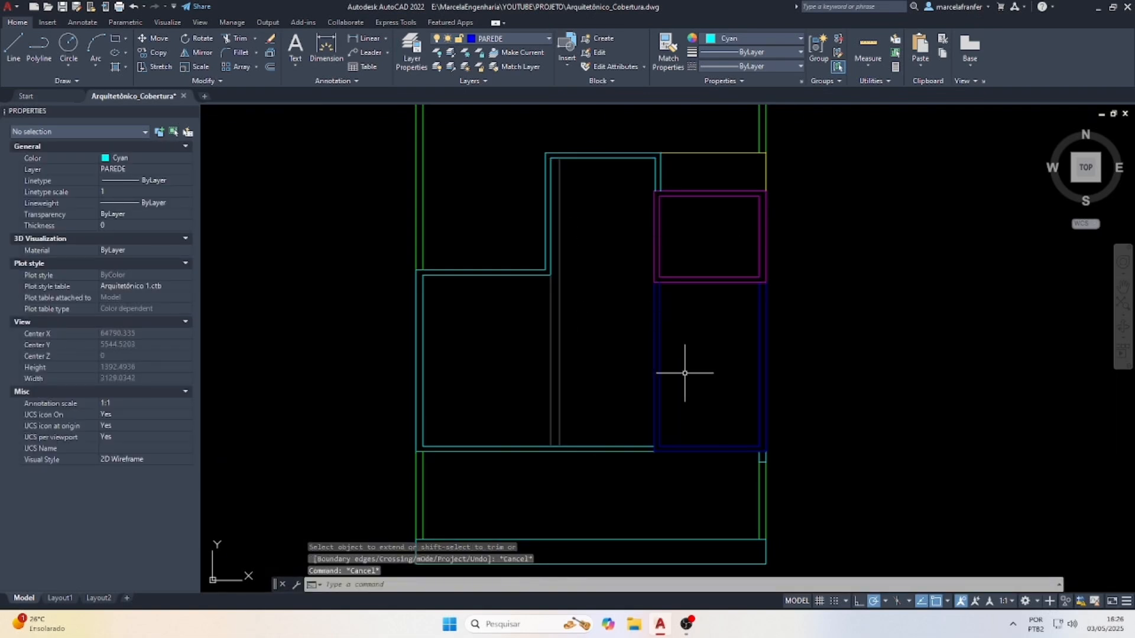
Offset the blue area's inner left line 25 units inward and the magenta area's inner bottom line 25 units upward.
{"action": "type", "text": "of"}
{"action": "key", "text": "Return"}
{"action": "type", "text": "25"}
{"action": "key", "text": "Return"}
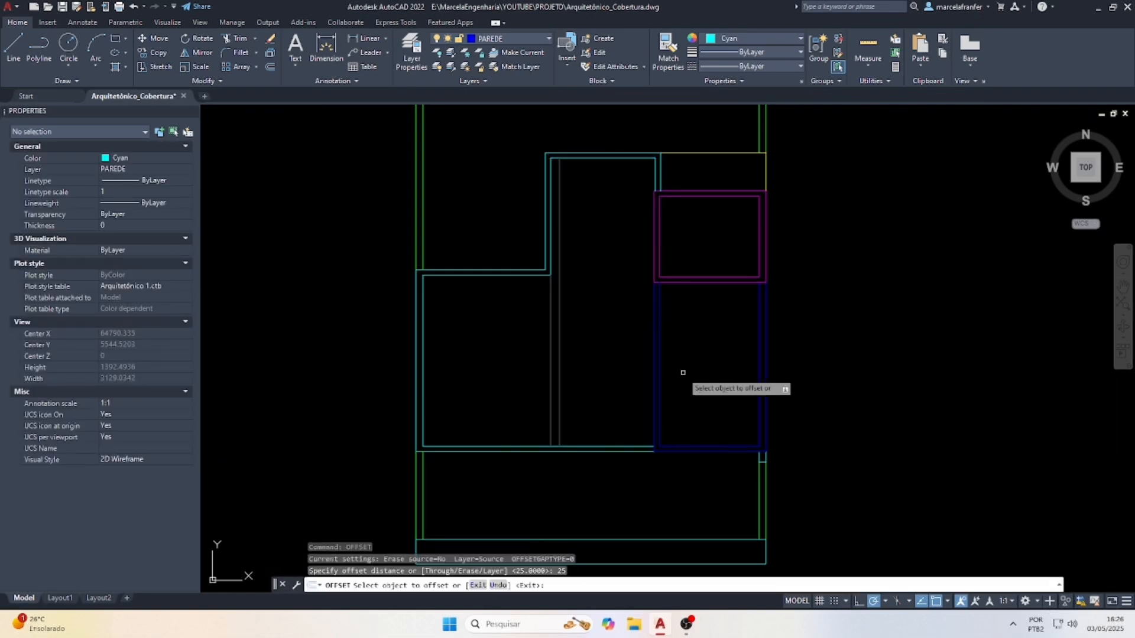
{"action": "left_click", "coordinate": [660, 325]}
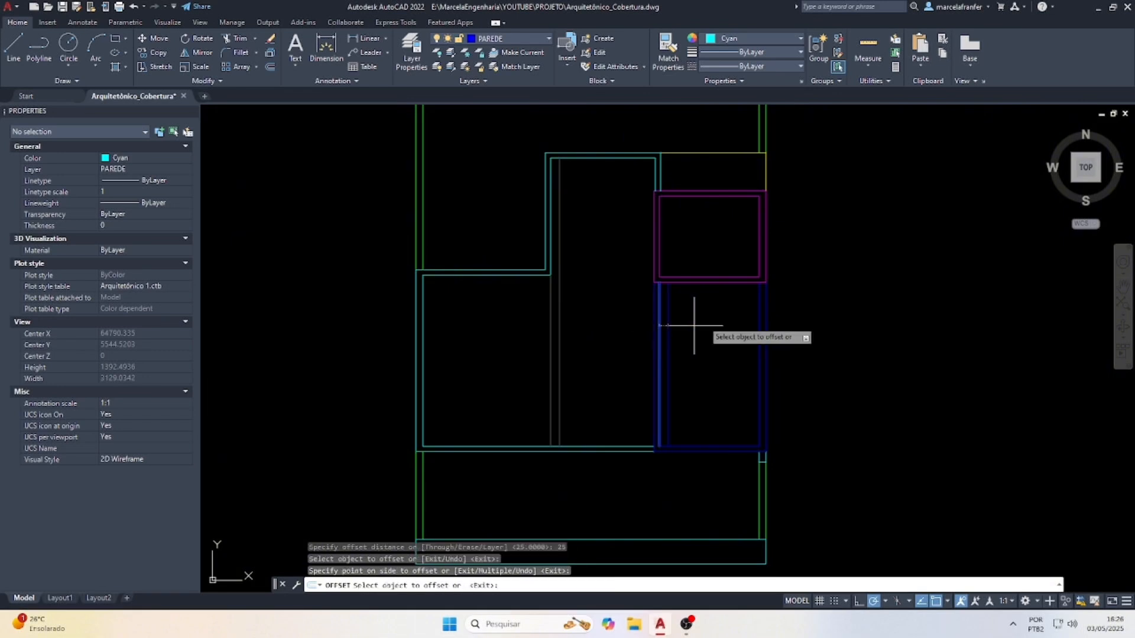
{"action": "left_click", "coordinate": [694, 314]}
{"action": "left_click", "coordinate": [703, 275]}
{"action": "left_click", "coordinate": [722, 254]}
{"action": "key", "text": "Escape"}
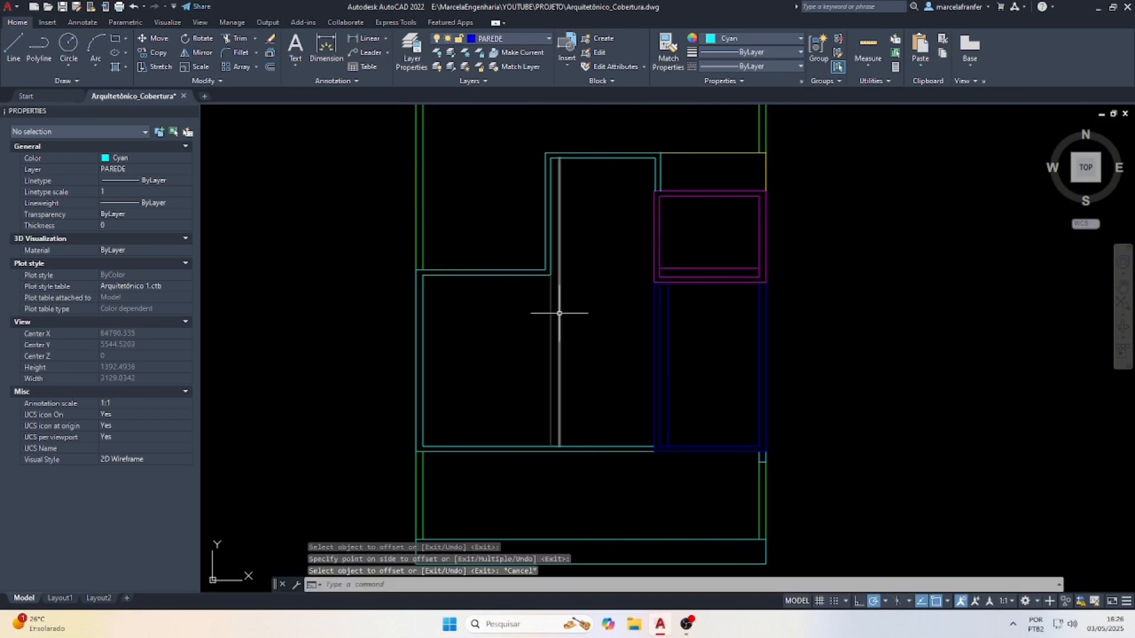
Match the gray line's properties onto the two new offset lines in the blue and magenta areas.
{"action": "left_click", "coordinate": [560, 313]}
{"action": "key", "text": "Return"}
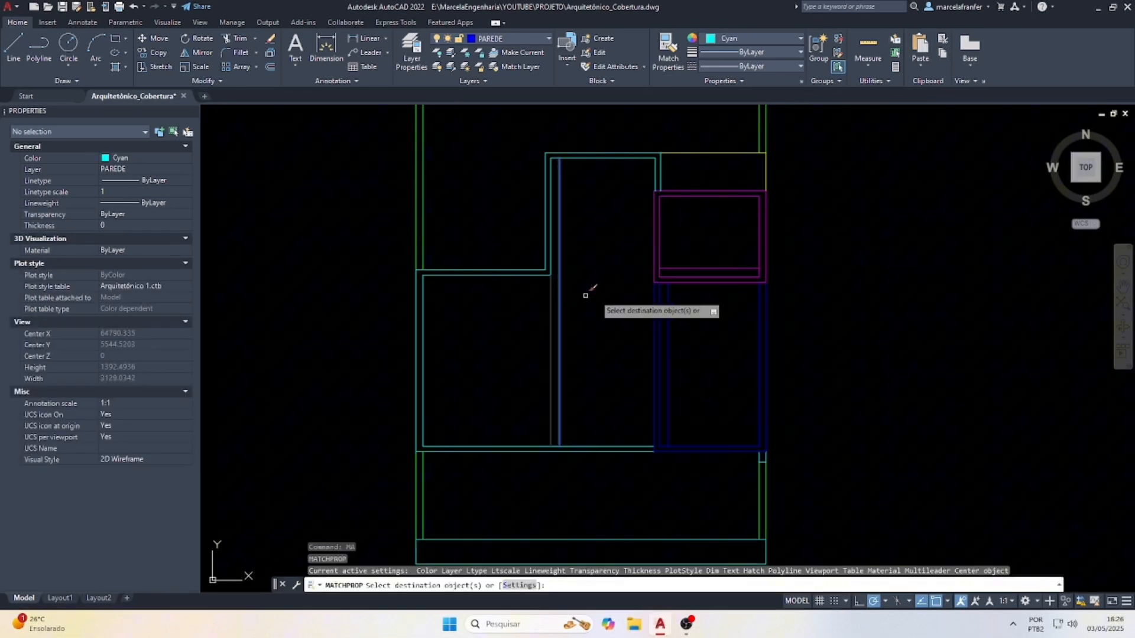
{"action": "left_click", "coordinate": [670, 301]}
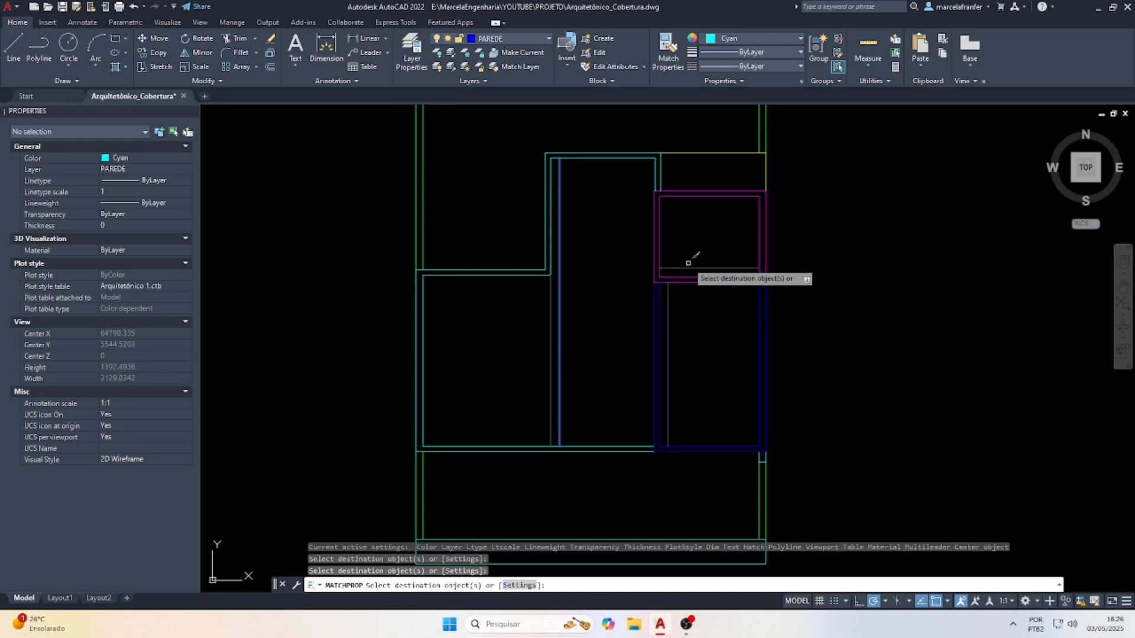
{"action": "key", "text": "Escape"}
Match the yellow line's properties onto the lines of the strip at the bottom of the roof plan.
{"action": "scroll", "coordinate": [650, 260], "scroll_direction": "down", "scroll_amount": 4}
{"action": "scroll", "coordinate": [691, 383], "scroll_direction": "up", "scroll_amount": 2}
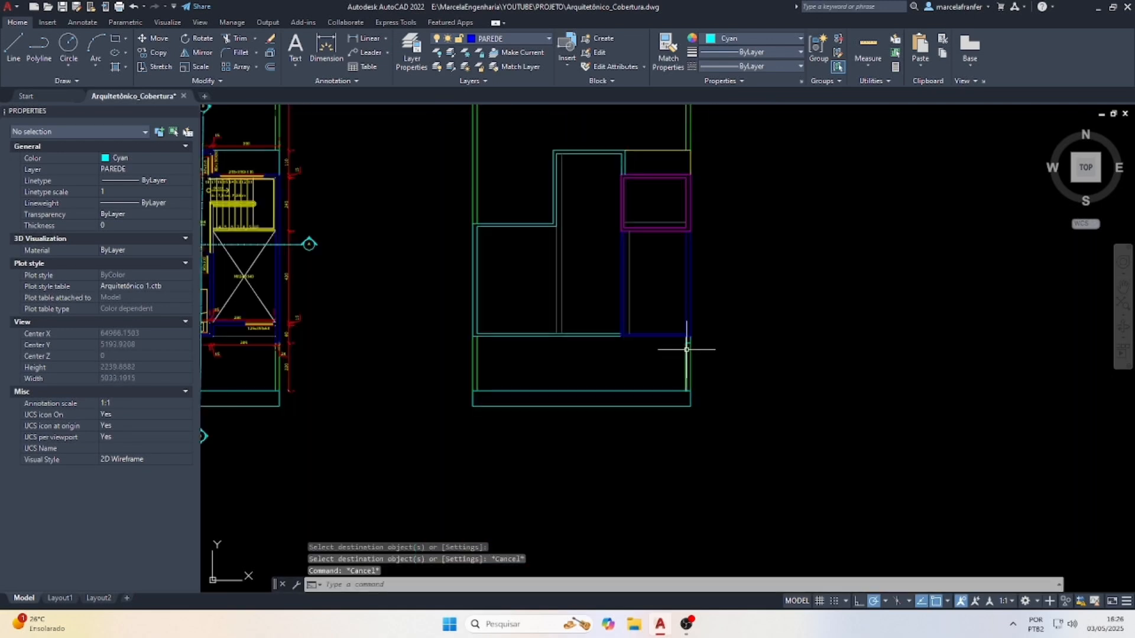
{"action": "left_click", "coordinate": [443, 380]}
{"action": "key", "text": "Escape"}
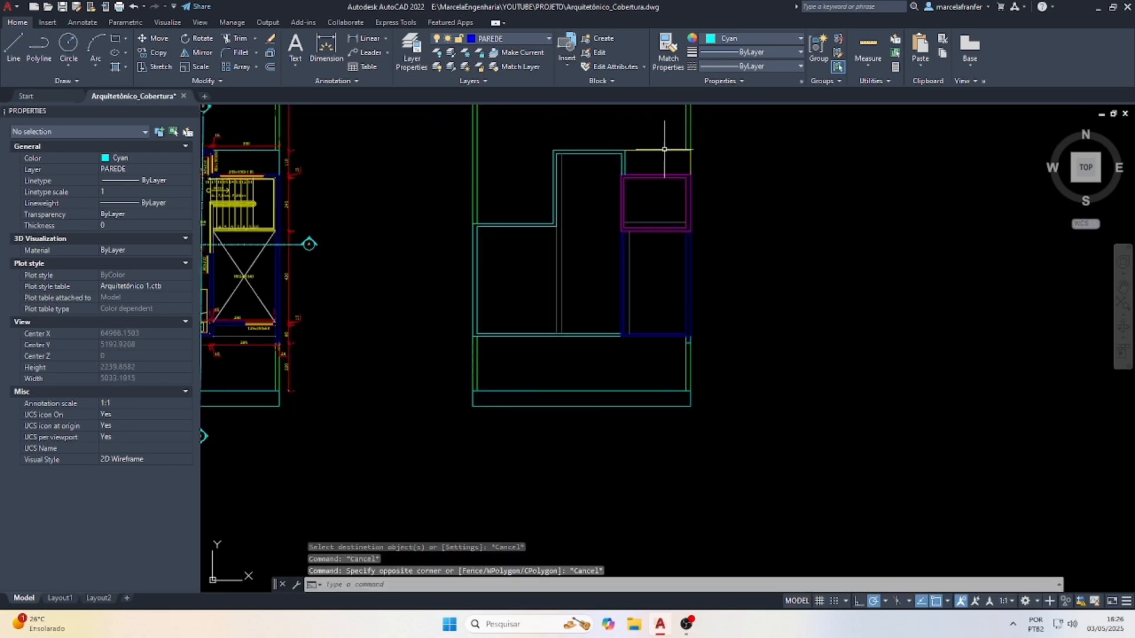
{"action": "left_click", "coordinate": [665, 150]}
{"action": "type", "text": "ma"}
{"action": "key", "text": "Return"}
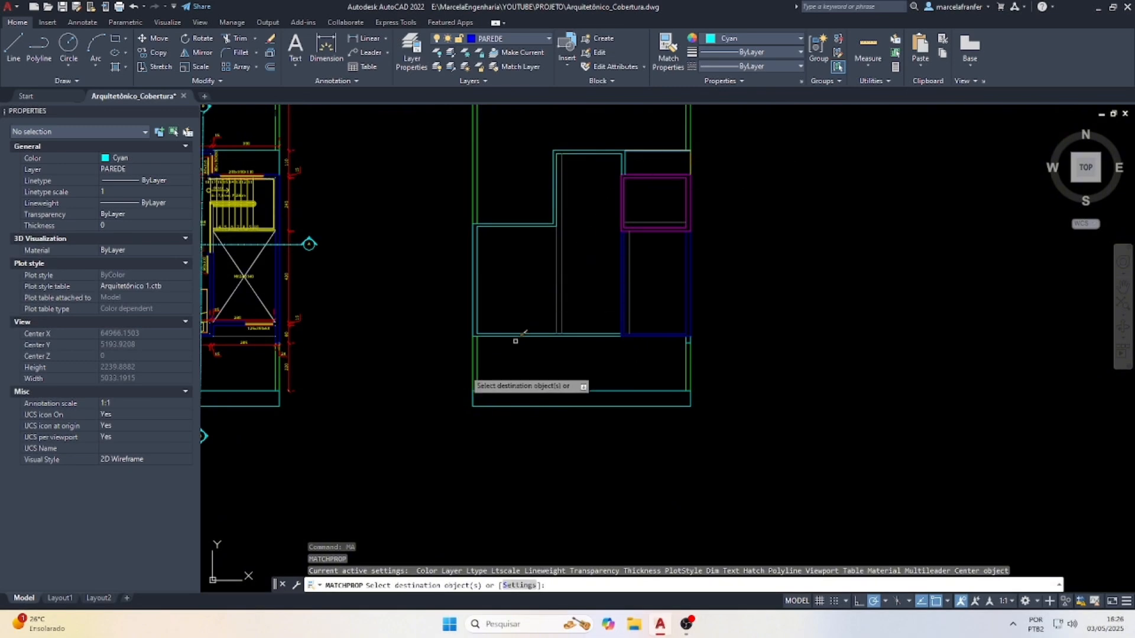
{"action": "left_click", "coordinate": [443, 386]}
{"action": "left_click", "coordinate": [762, 458]}
{"action": "key", "text": "Escape"}
Copy the "PLANTA BAIXA - 1ºPAVTO." title and its scale text from the upper-floor plan to below the roof plan.
{"action": "scroll", "coordinate": [608, 396], "scroll_direction": "down", "scroll_amount": 4}
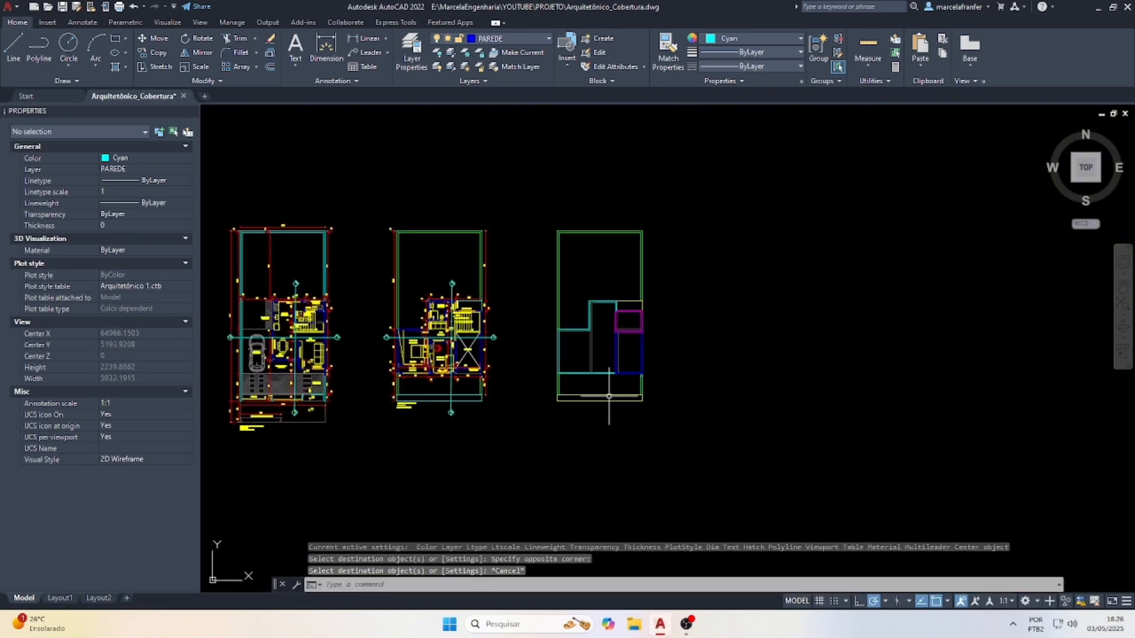
{"action": "scroll", "coordinate": [600, 339], "scroll_direction": "up", "scroll_amount": 4}
{"action": "scroll", "coordinate": [596, 323], "scroll_direction": "down", "scroll_amount": 2}
{"action": "scroll", "coordinate": [272, 431], "scroll_direction": "up", "scroll_amount": 9}
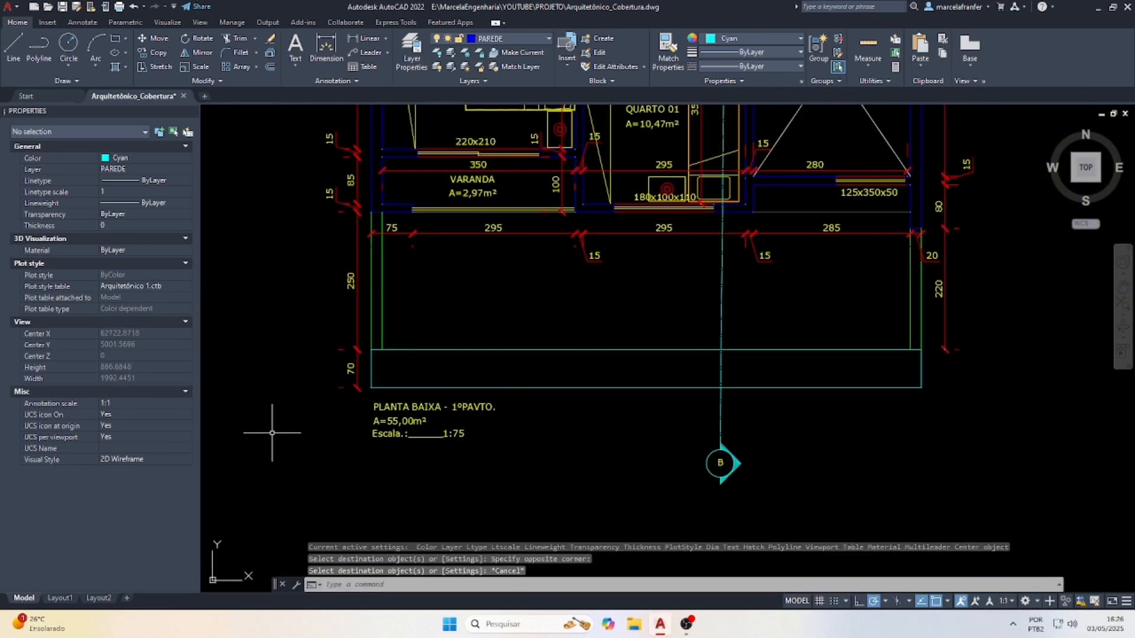
{"action": "left_click", "coordinate": [520, 472]}
{"action": "left_click", "coordinate": [306, 414]}
{"action": "key", "text": "Return"}
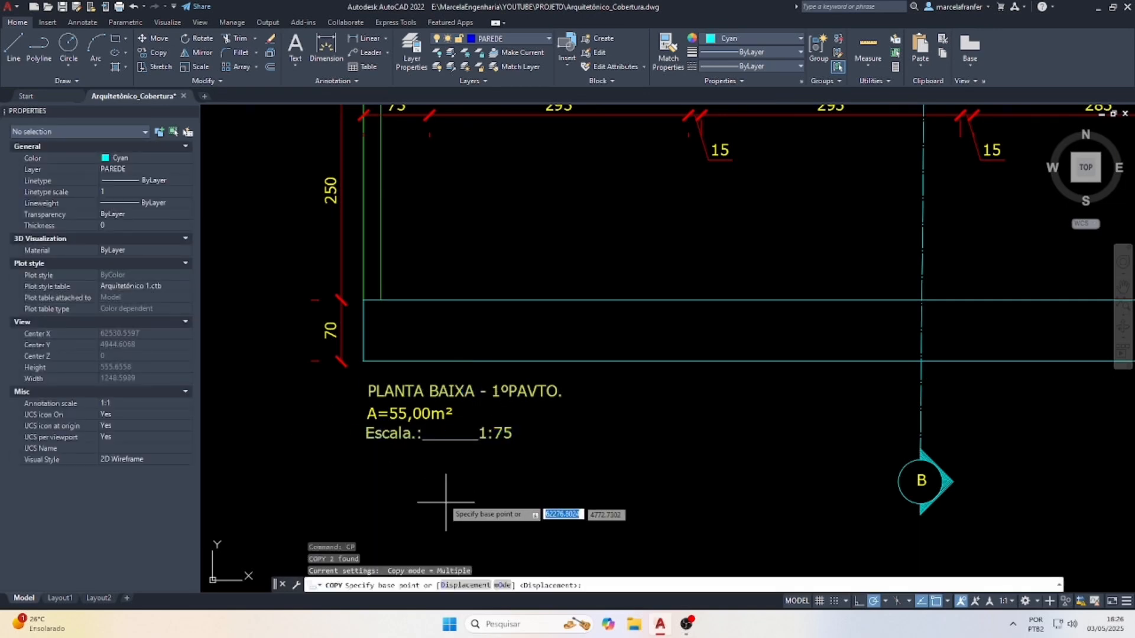
{"action": "left_click", "coordinate": [445, 496]}
{"action": "scroll", "coordinate": [378, 431], "scroll_direction": "down", "scroll_amount": 6}
{"action": "scroll", "coordinate": [607, 444], "scroll_direction": "up", "scroll_amount": 5}
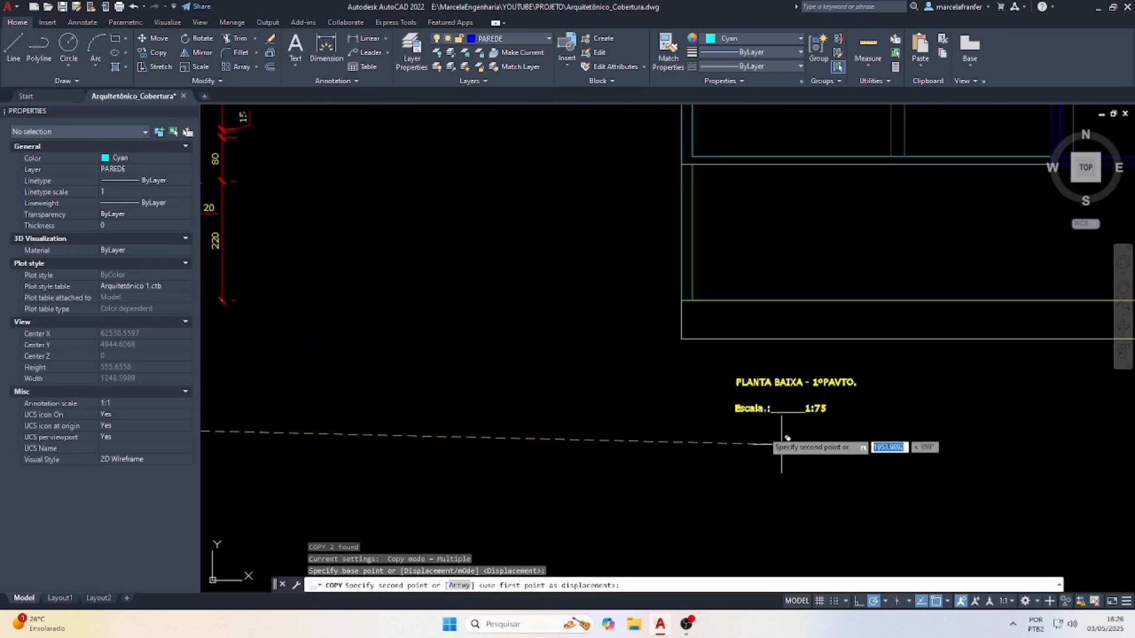
{"action": "left_click", "coordinate": [726, 407]}
{"action": "key", "text": "Escape"}
Move the copied scale text up to sit directly beneath the copied title.
{"action": "left_click", "coordinate": [816, 420]}
{"action": "left_click", "coordinate": [715, 350]}
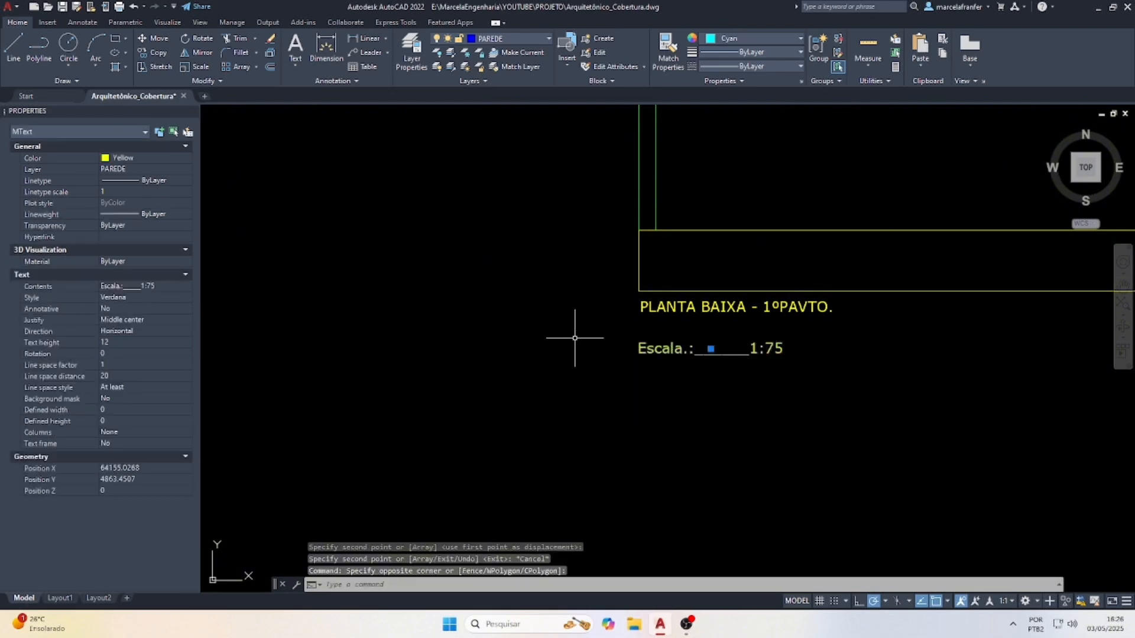
{"action": "type", "text": "m"}
{"action": "key", "text": "Return"}
{"action": "scroll", "coordinate": [641, 380], "scroll_direction": "up", "scroll_amount": 4}
{"action": "left_click", "coordinate": [686, 384]}
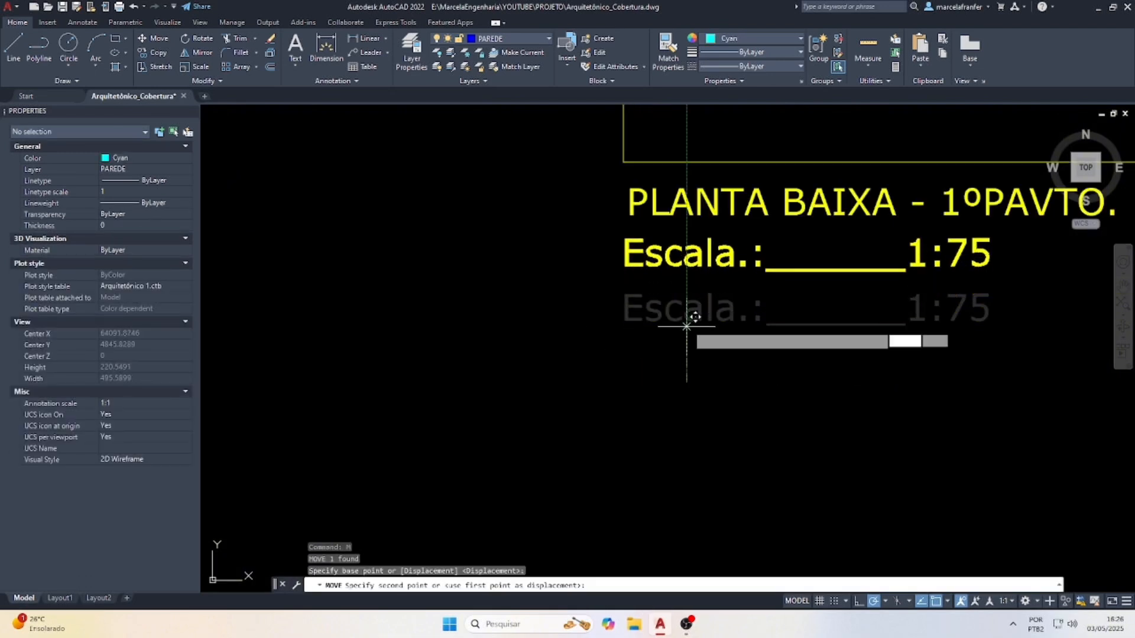
{"action": "left_click", "coordinate": [693, 318]}
{"action": "key", "text": "Escape"}
Replace the copied title's text with "DIAGRAMA DE COBERTURA".
{"action": "scroll", "coordinate": [686, 315], "scroll_direction": "down", "scroll_amount": 7}
{"action": "scroll", "coordinate": [739, 294], "scroll_direction": "up", "scroll_amount": 7}
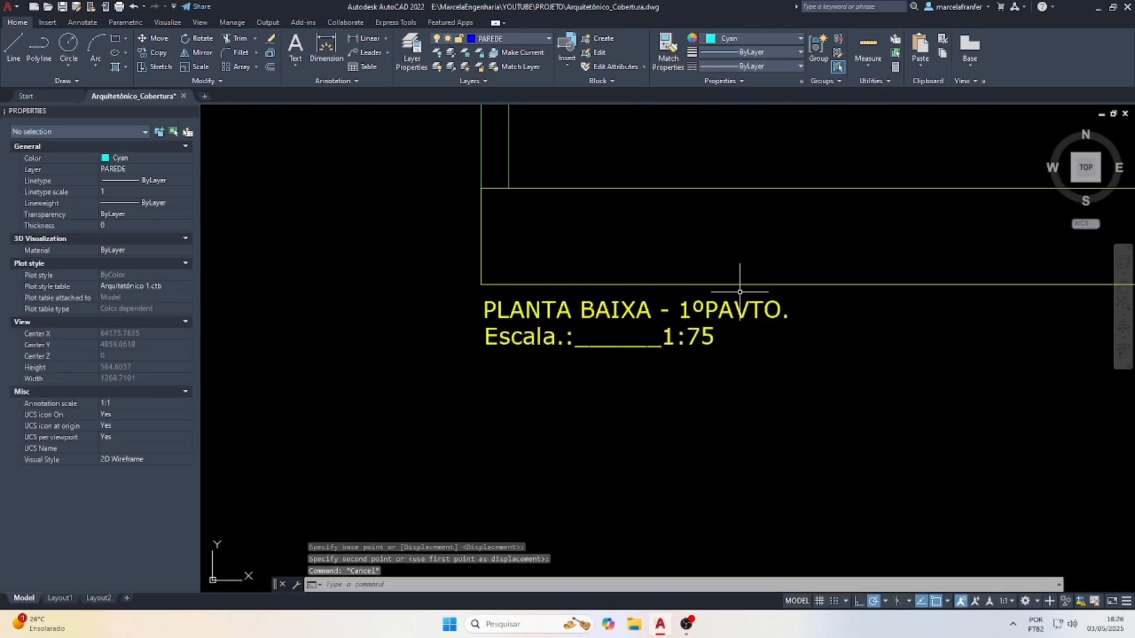
{"action": "left_click", "coordinate": [724, 313]}
{"action": "double_click", "coordinate": [705, 325]}
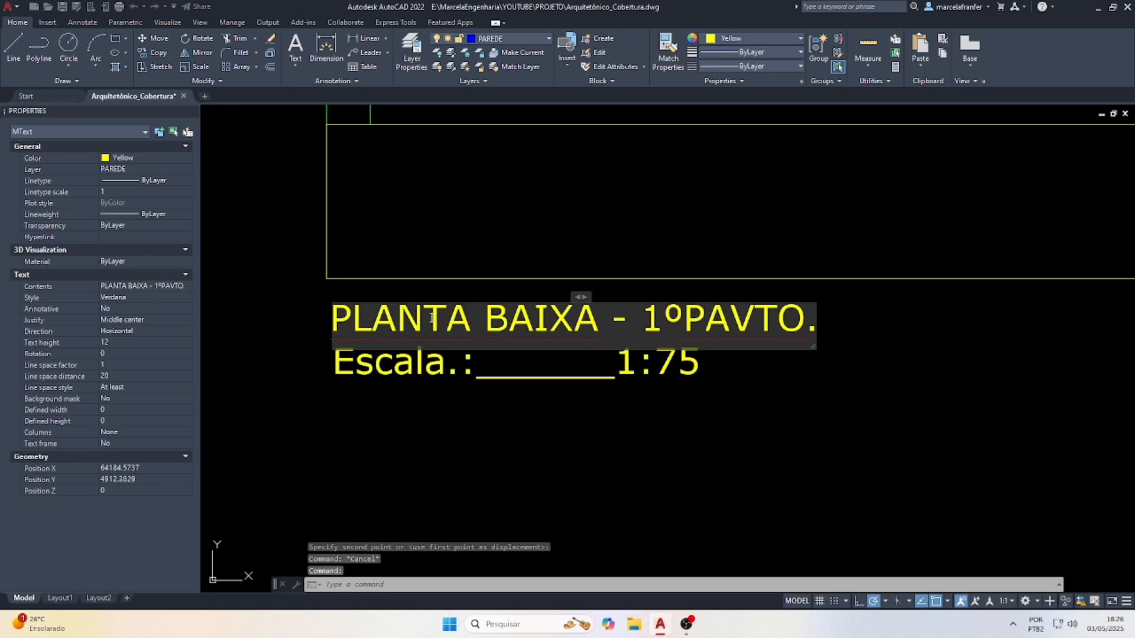
{"action": "key", "text": "Delete"}
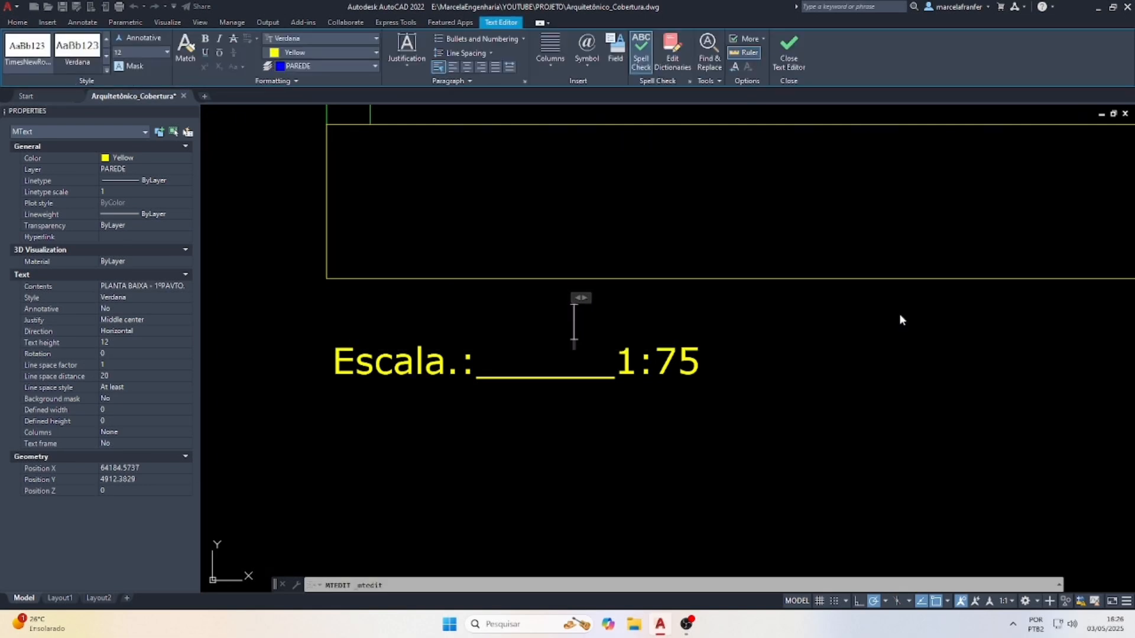
{"action": "type", "text": "DIAGRAMA "}
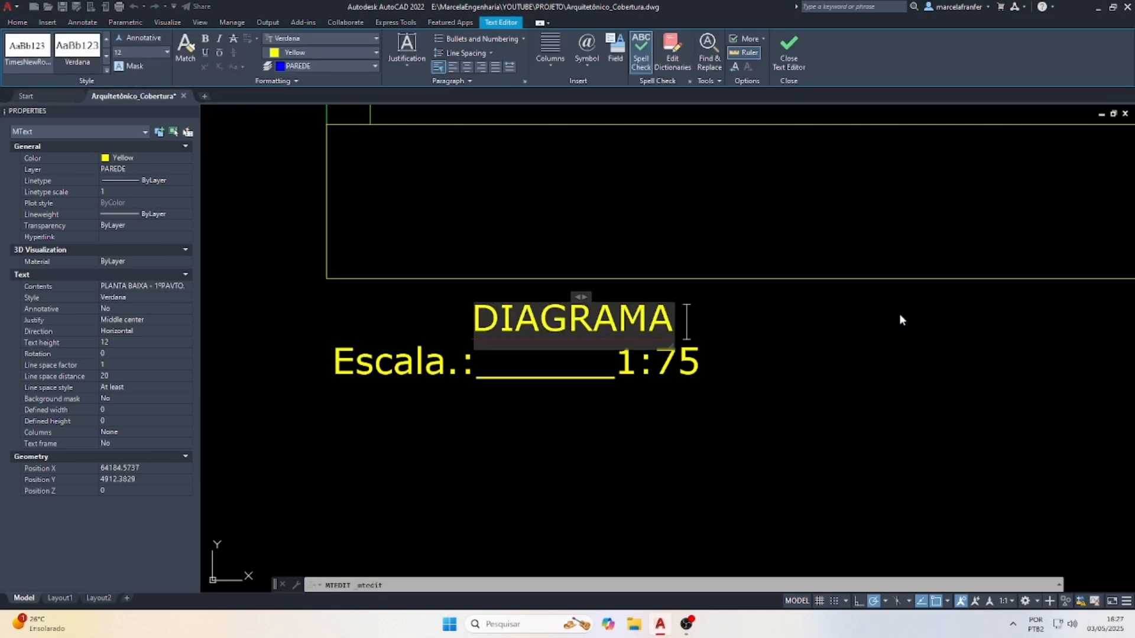
{"action": "type", "text": "DE COBERTURA"}
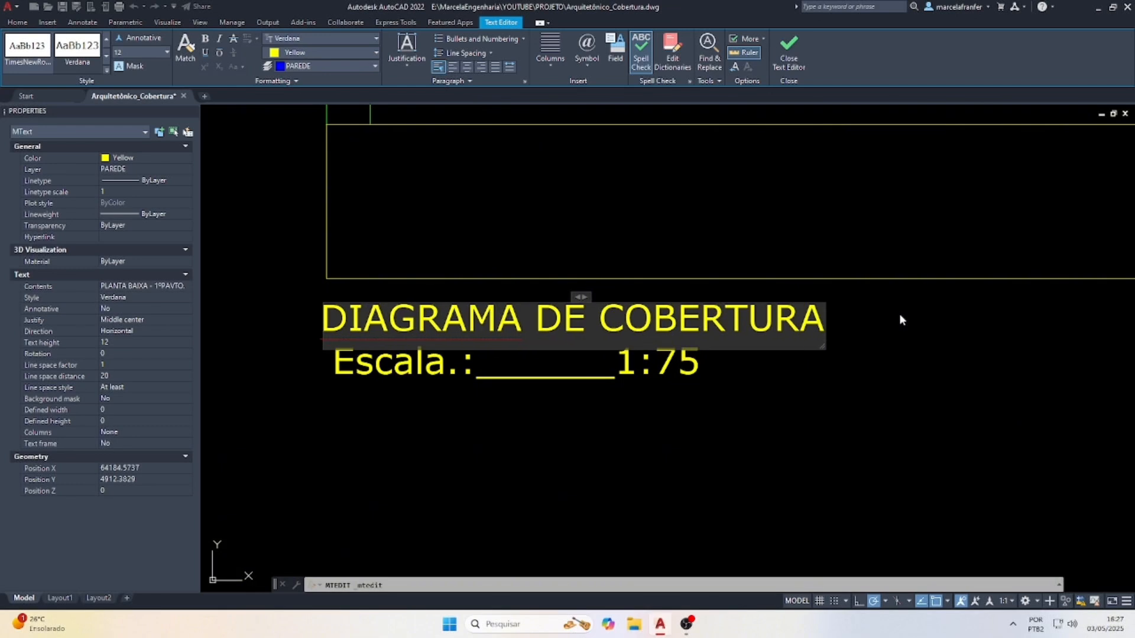
{"action": "key", "text": "Escape"}
Shift the roof plan's title so its left edge lines up with the scale text.
{"action": "left_click", "coordinate": [792, 324]}
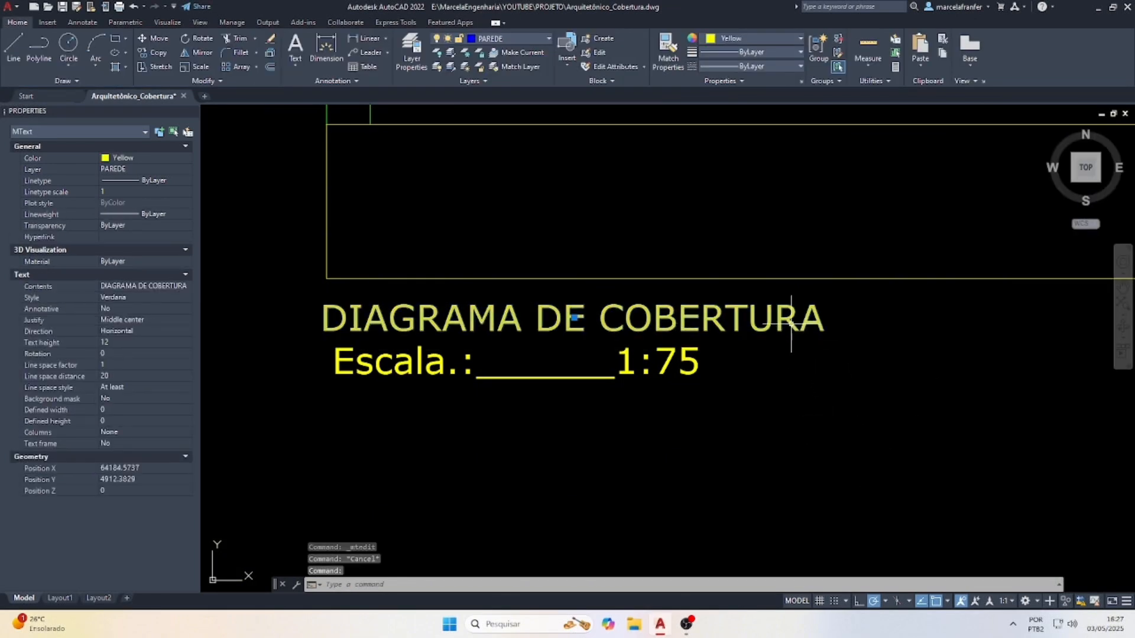
{"action": "left_click", "coordinate": [574, 317]}
{"action": "key", "text": "Escape"}
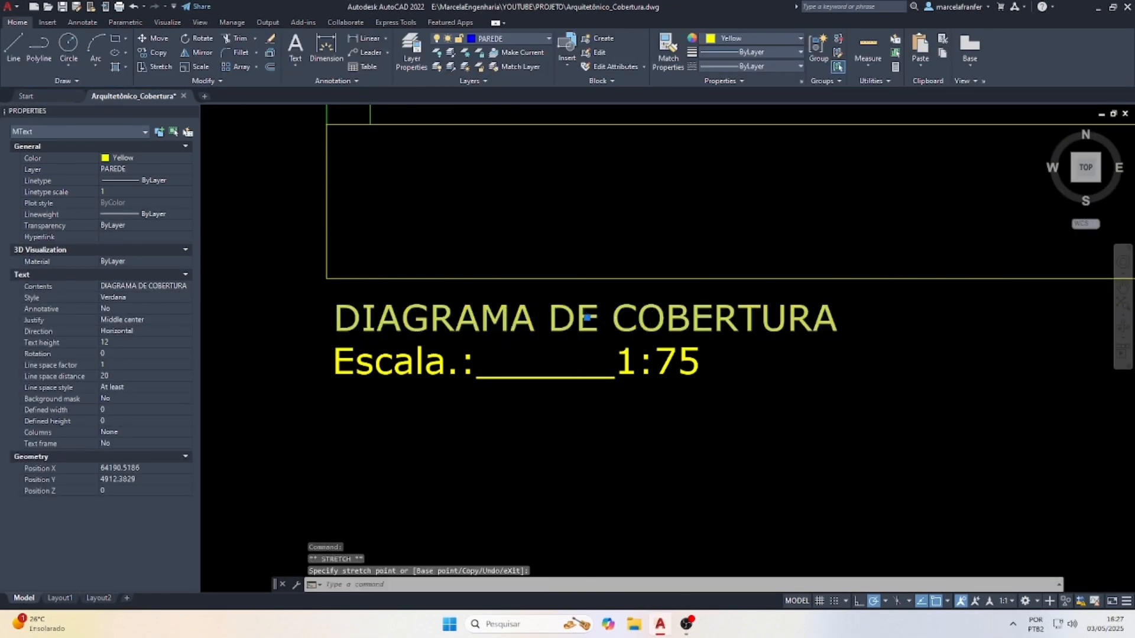
Copy the "MEZANINO" label from the upper-floor plan into the left part of the roof plan's L-shaped area.
{"action": "scroll", "coordinate": [529, 438], "scroll_direction": "down", "scroll_amount": 5}
{"action": "scroll", "coordinate": [529, 438], "scroll_direction": "down", "scroll_amount": 8}
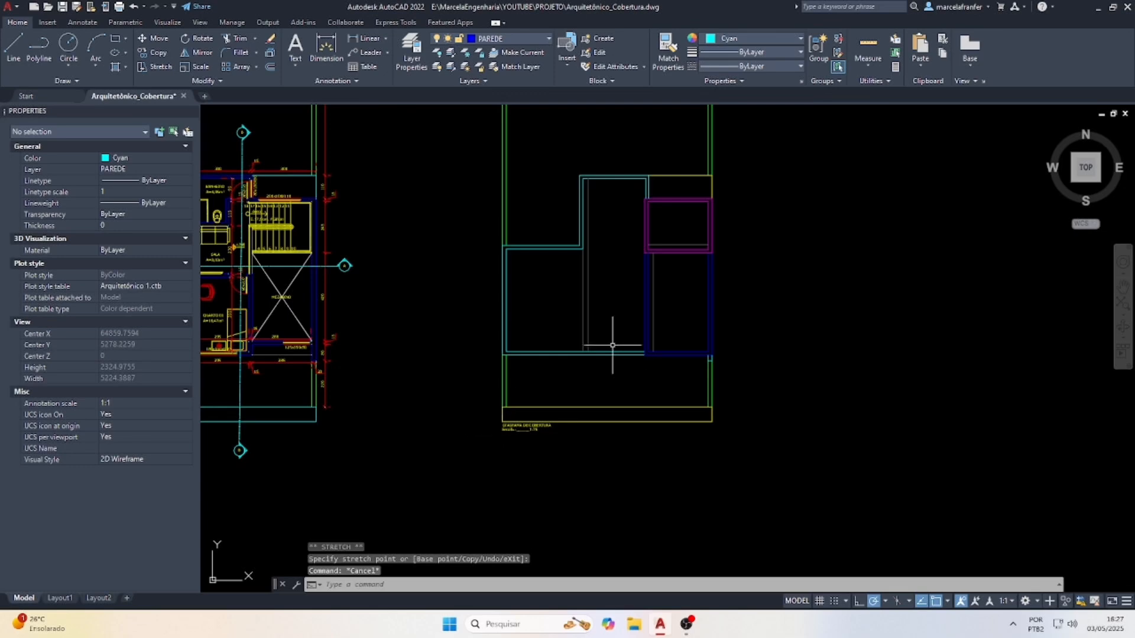
{"action": "scroll", "coordinate": [246, 303], "scroll_direction": "up", "scroll_amount": 2}
{"action": "scroll", "coordinate": [293, 292], "scroll_direction": "up", "scroll_amount": 2}
{"action": "left_click", "coordinate": [290, 292]}
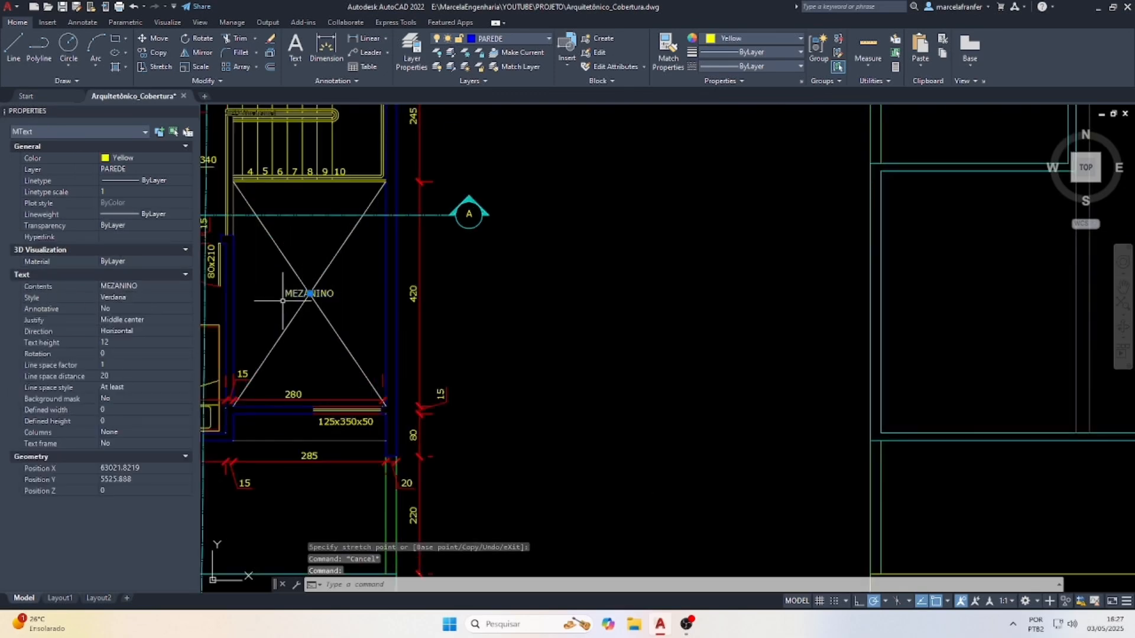
{"action": "type", "text": "cp"}
{"action": "key", "text": "Return"}
{"action": "left_click", "coordinate": [309, 293]}
{"action": "scroll", "coordinate": [722, 292], "scroll_direction": "down", "scroll_amount": 4}
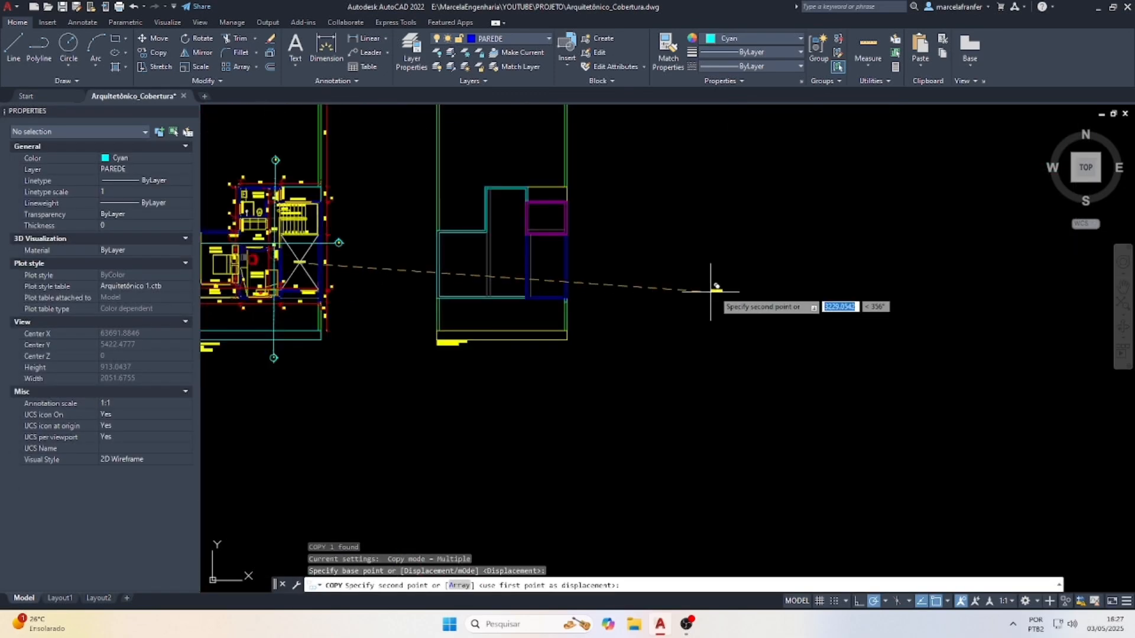
{"action": "scroll", "coordinate": [522, 261], "scroll_direction": "up", "scroll_amount": 3}
{"action": "scroll", "coordinate": [418, 266], "scroll_direction": "up", "scroll_amount": 1}
{"action": "scroll", "coordinate": [451, 266], "scroll_direction": "down", "scroll_amount": 3}
{"action": "scroll", "coordinate": [431, 261], "scroll_direction": "up", "scroll_amount": 2}
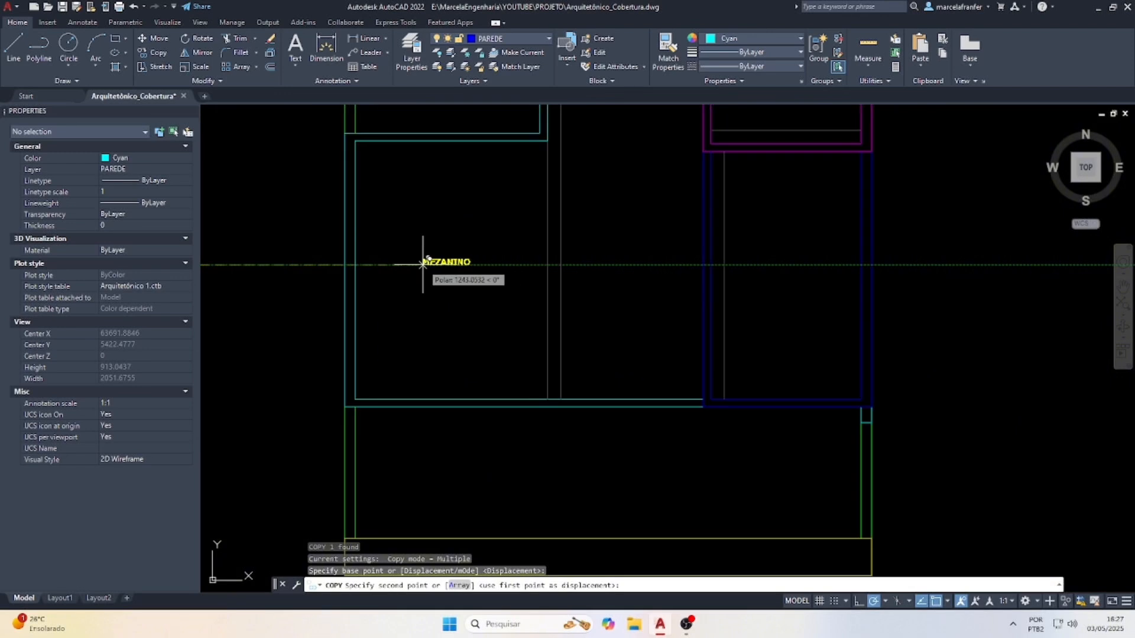
{"action": "left_click", "coordinate": [426, 265]}
{"action": "key", "text": "Escape"}
Rotate the copied "MEZANINO" label 90 degrees so it reads vertically.
{"action": "left_click", "coordinate": [454, 289]}
{"action": "left_click", "coordinate": [431, 214]}
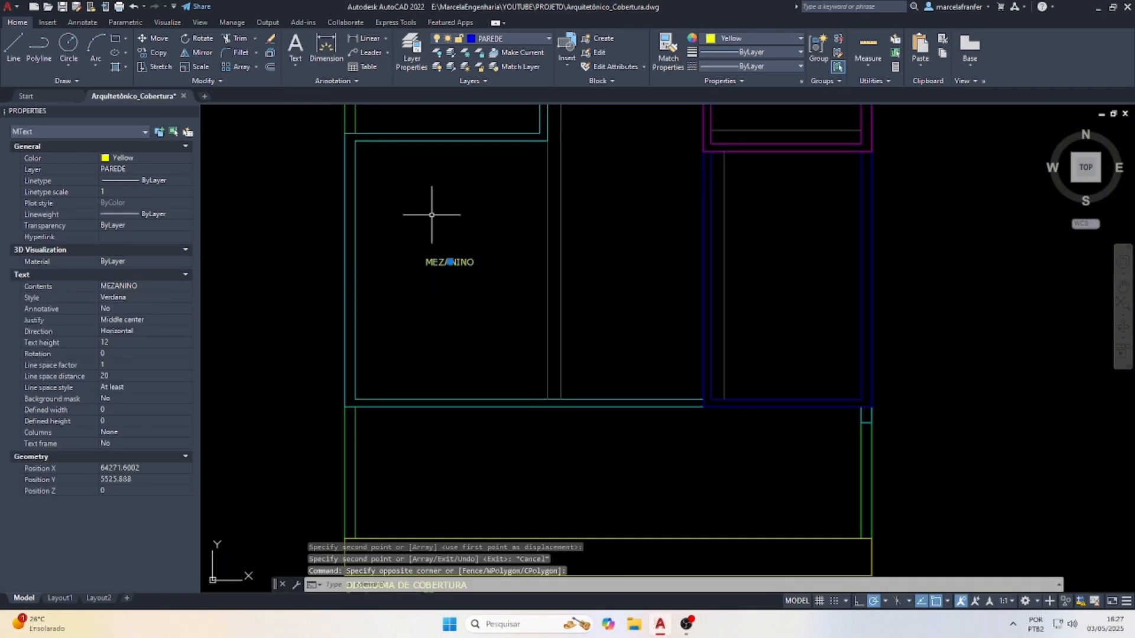
{"action": "type", "text": "ro"}
{"action": "key", "text": "Return"}
{"action": "left_click", "coordinate": [426, 263]}
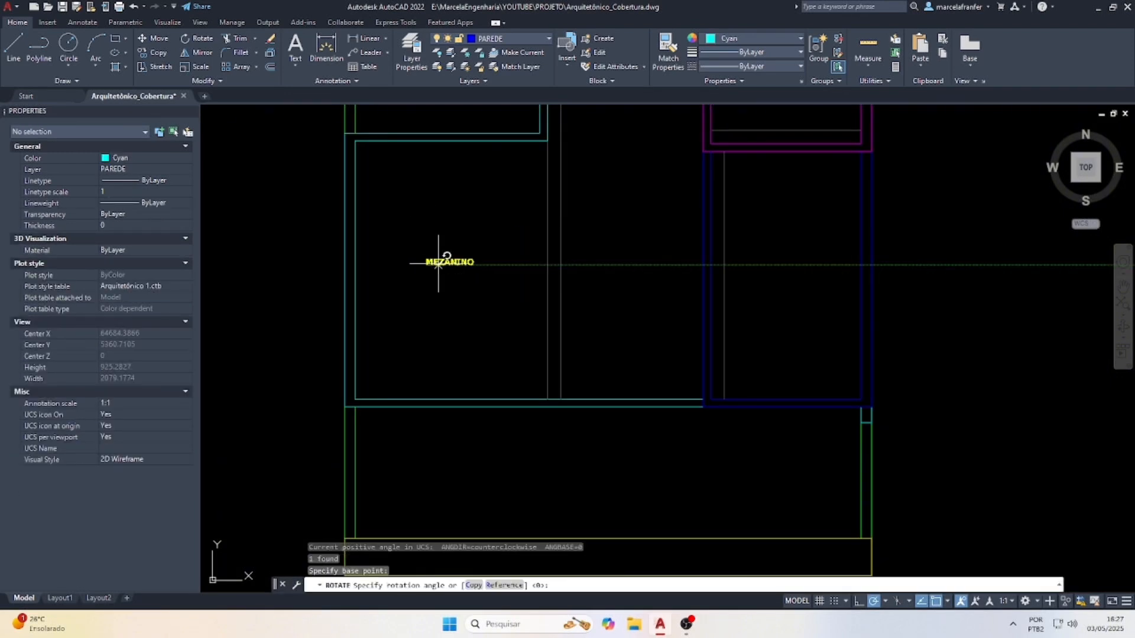
{"action": "left_click", "coordinate": [426, 176]}
Change the rotated label's text to "CALHA".
{"action": "double_click", "coordinate": [422, 235]}
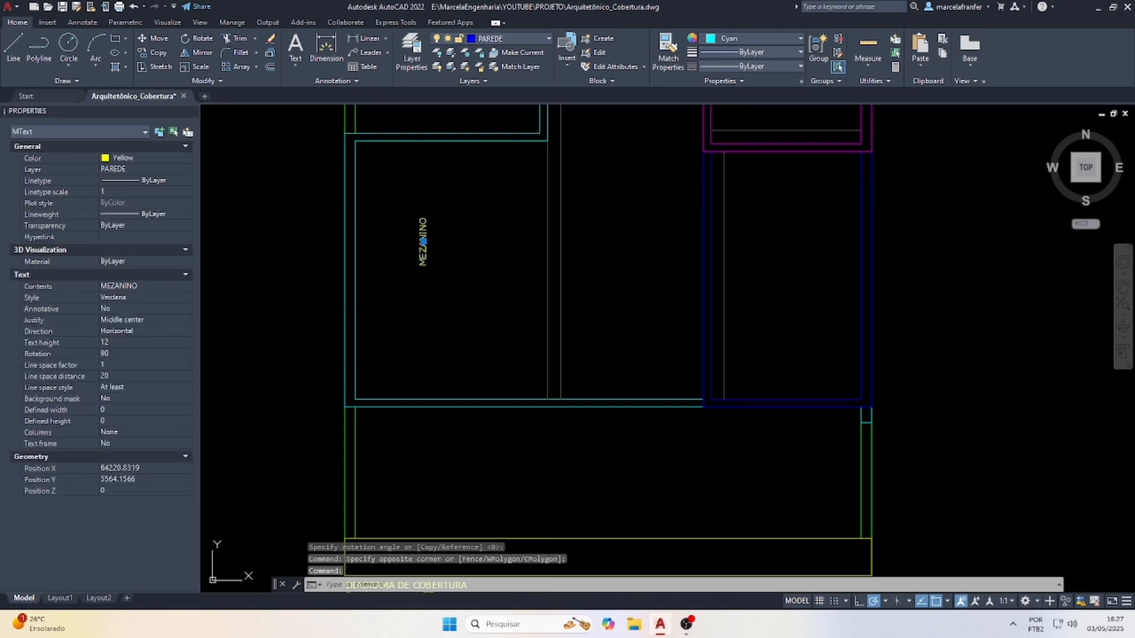
{"action": "type", "text": "CALHA"}
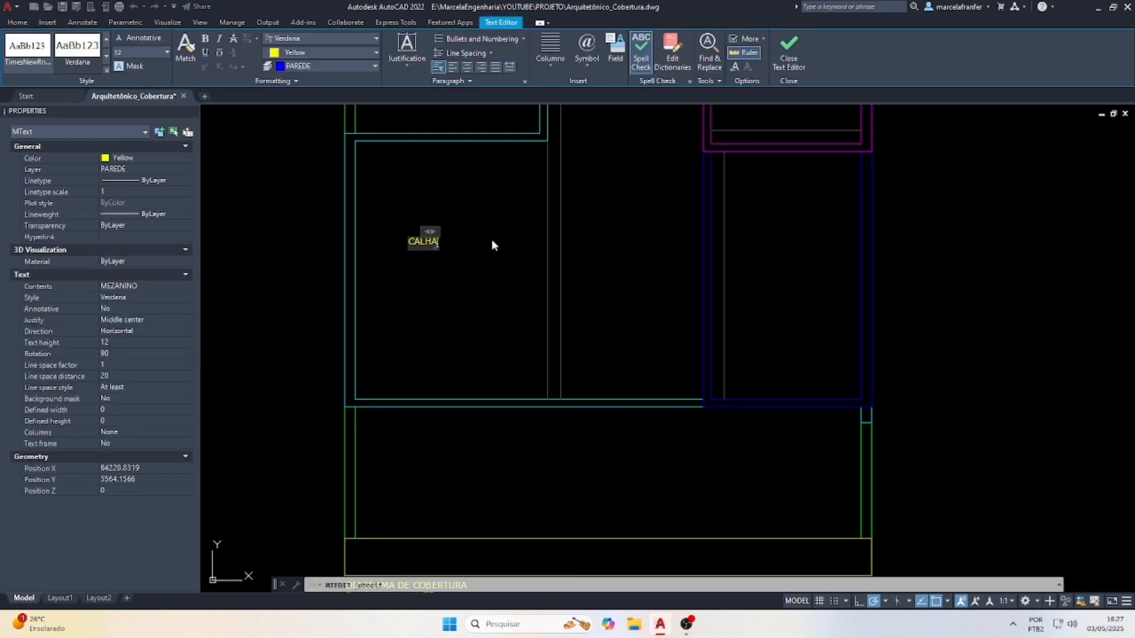
{"action": "left_click", "coordinate": [494, 245]}
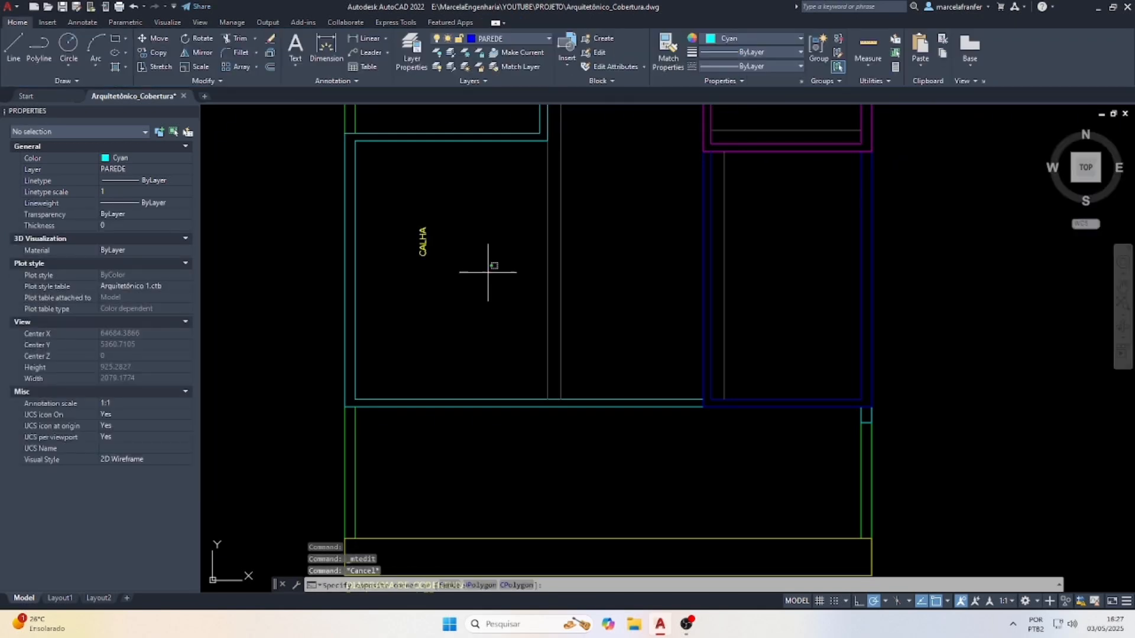
Copy the vertical "CALHA" label into the central gutter, the gutter of the blue-outlined area and the magenta-outlined area.
{"action": "left_click", "coordinate": [386, 200]}
{"action": "type", "text": "cp"}
{"action": "key", "text": "Return"}
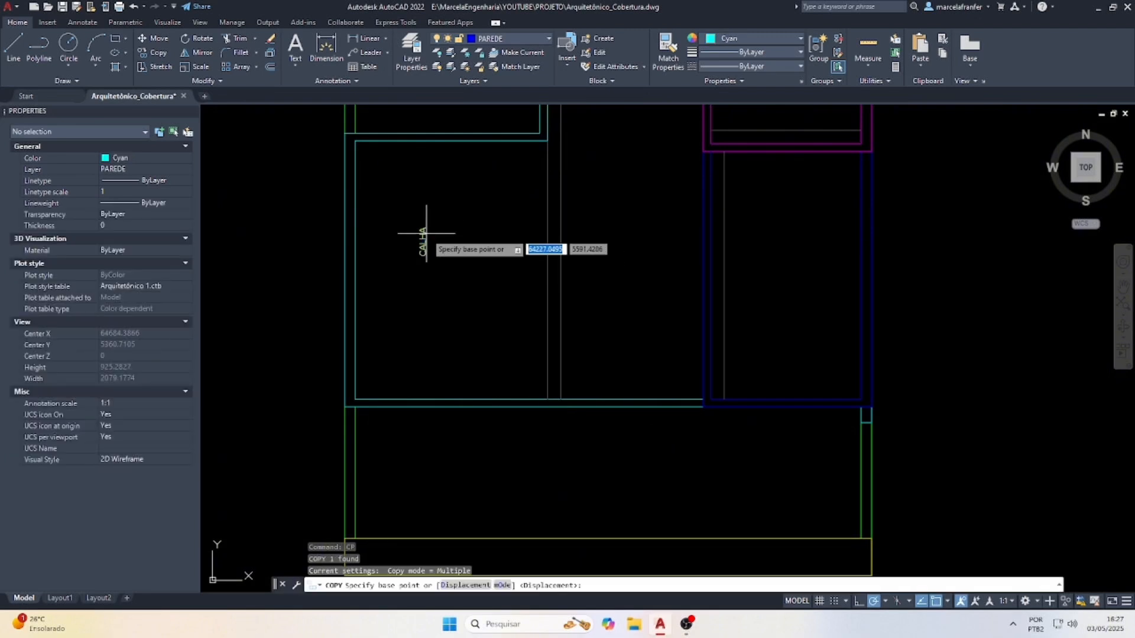
{"action": "left_click", "coordinate": [418, 240]}
{"action": "scroll", "coordinate": [481, 330], "scroll_direction": "up", "scroll_amount": 5}
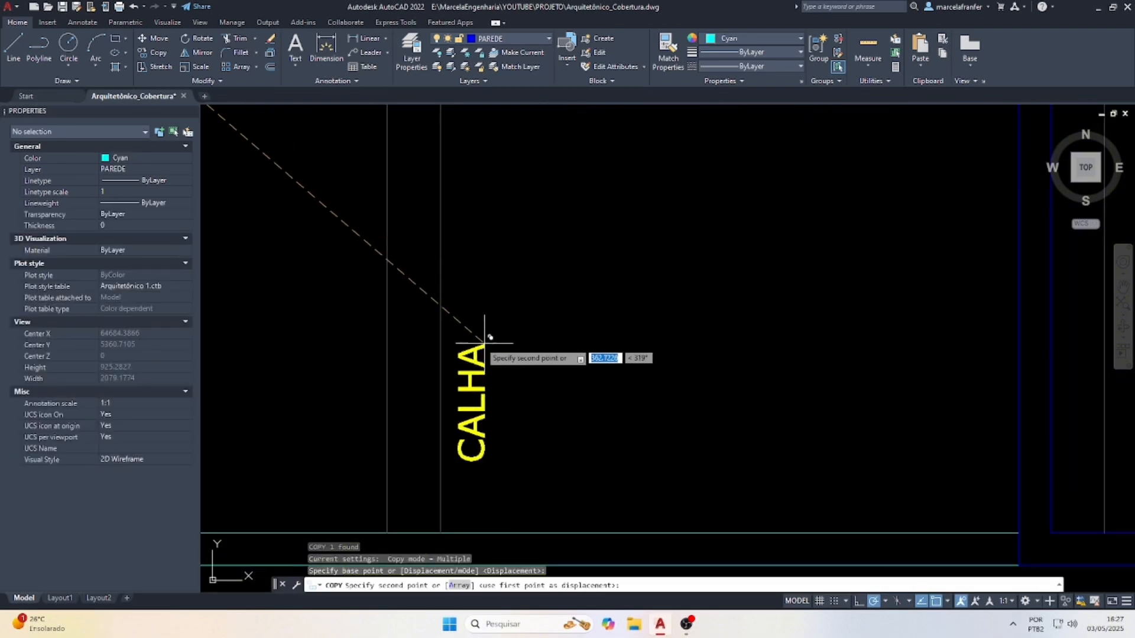
{"action": "left_click", "coordinate": [437, 351]}
{"action": "scroll", "coordinate": [525, 456], "scroll_direction": "down", "scroll_amount": 2}
{"action": "scroll", "coordinate": [642, 437], "scroll_direction": "up", "scroll_amount": 2}
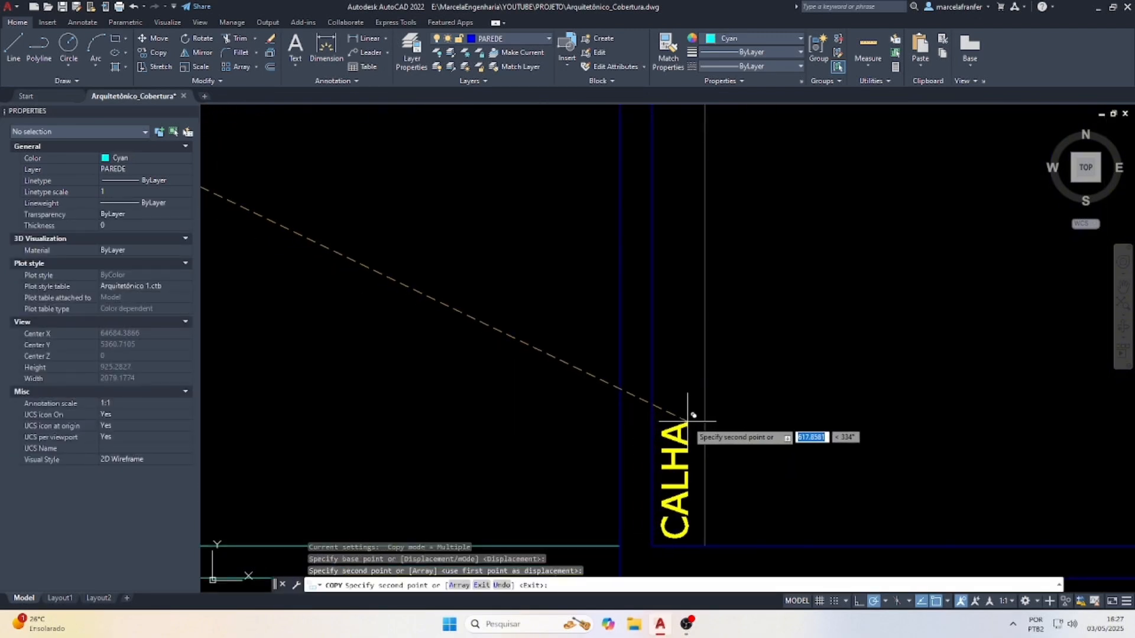
{"action": "left_click", "coordinate": [680, 418]}
{"action": "scroll", "coordinate": [499, 426], "scroll_direction": "down", "scroll_amount": 3}
{"action": "scroll", "coordinate": [534, 168], "scroll_direction": "up", "scroll_amount": 2}
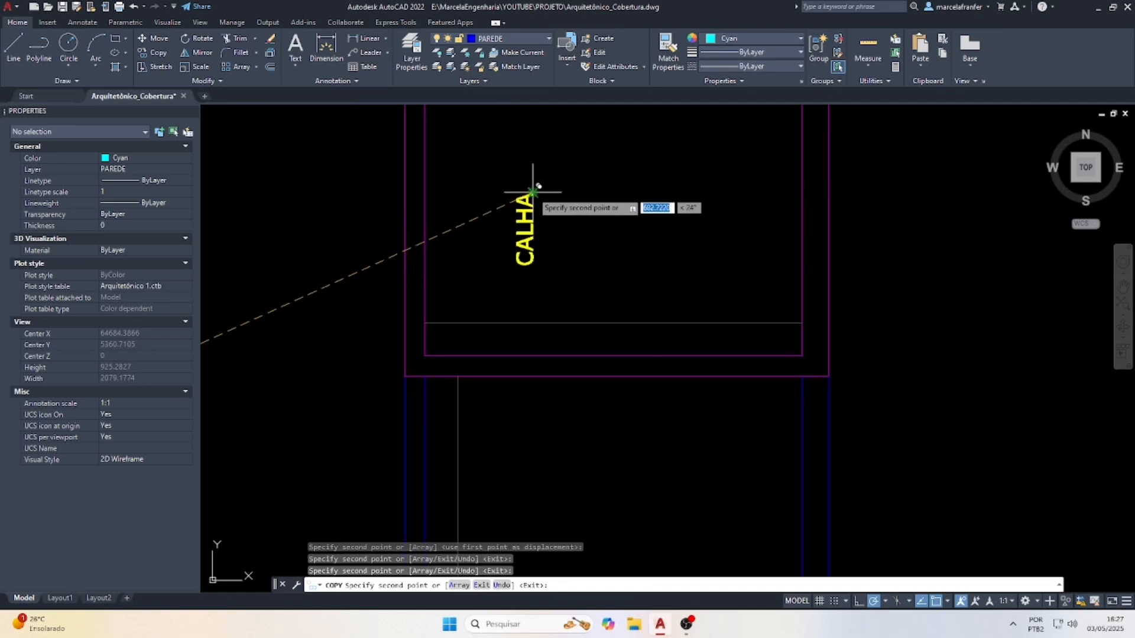
{"action": "key", "text": "Escape"}
Rotate the "CALHA" label in the magenta-outlined area 90 degrees clockwise so it reads horizontally.
{"action": "left_click", "coordinate": [560, 262]}
{"action": "left_click", "coordinate": [475, 199]}
{"action": "key", "text": "Return"}
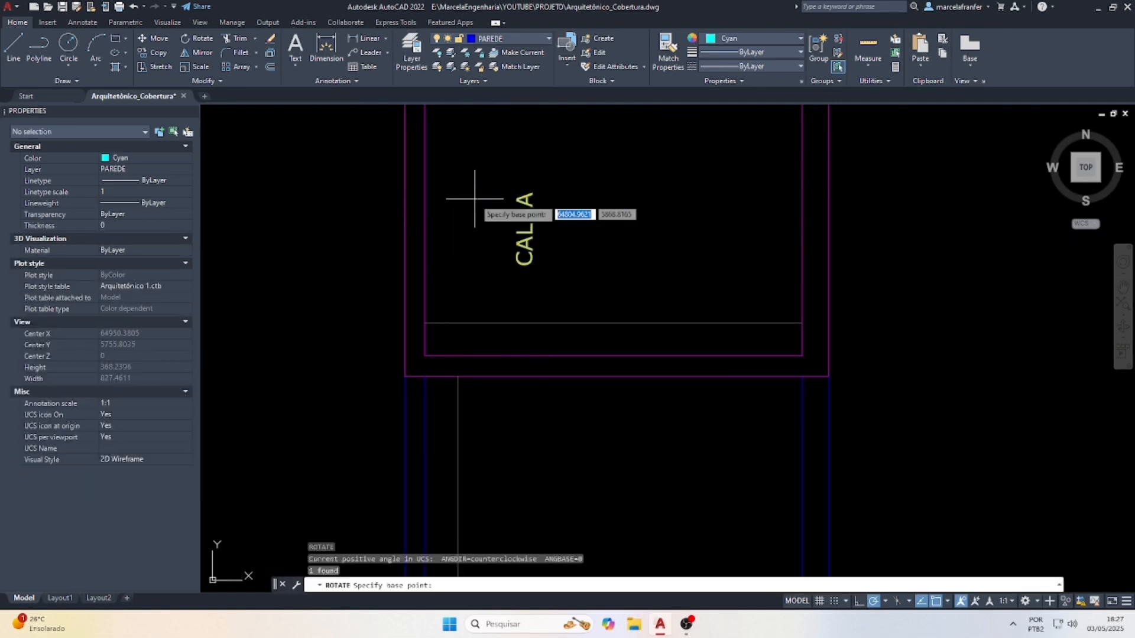
{"action": "left_click", "coordinate": [525, 231]}
{"action": "left_click", "coordinate": [522, 299]}
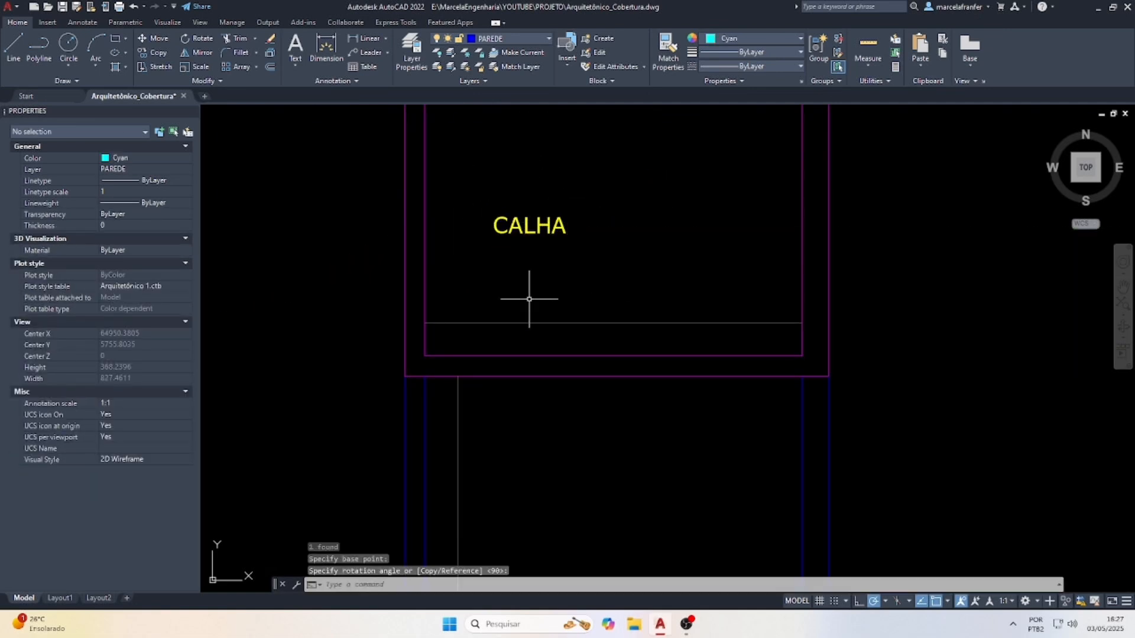
Move the horizontal "CALHA" label to the left end of the gutter strip in the magenta-outlined area.
{"action": "left_click", "coordinate": [527, 299]}
{"action": "left_click", "coordinate": [525, 185]}
{"action": "left_click", "coordinate": [530, 225]}
{"action": "left_click", "coordinate": [473, 337]}
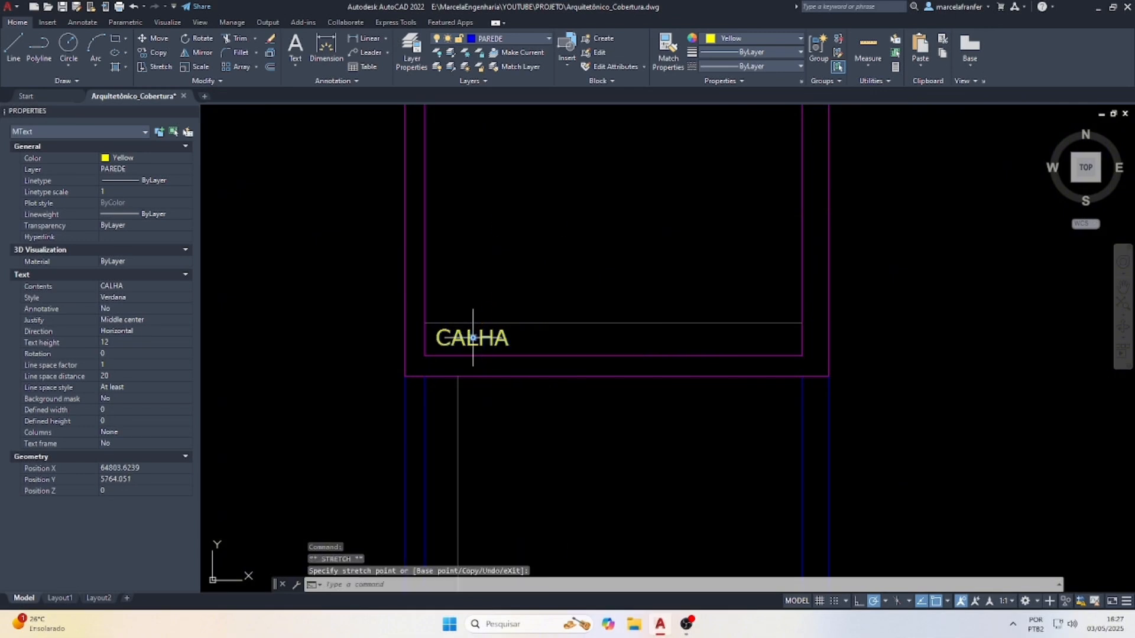
Copy the horizontal "CALHA" label up into the open roof area of the magenta outline.
{"action": "type", "text": "co"}
{"action": "key", "text": "Return"}
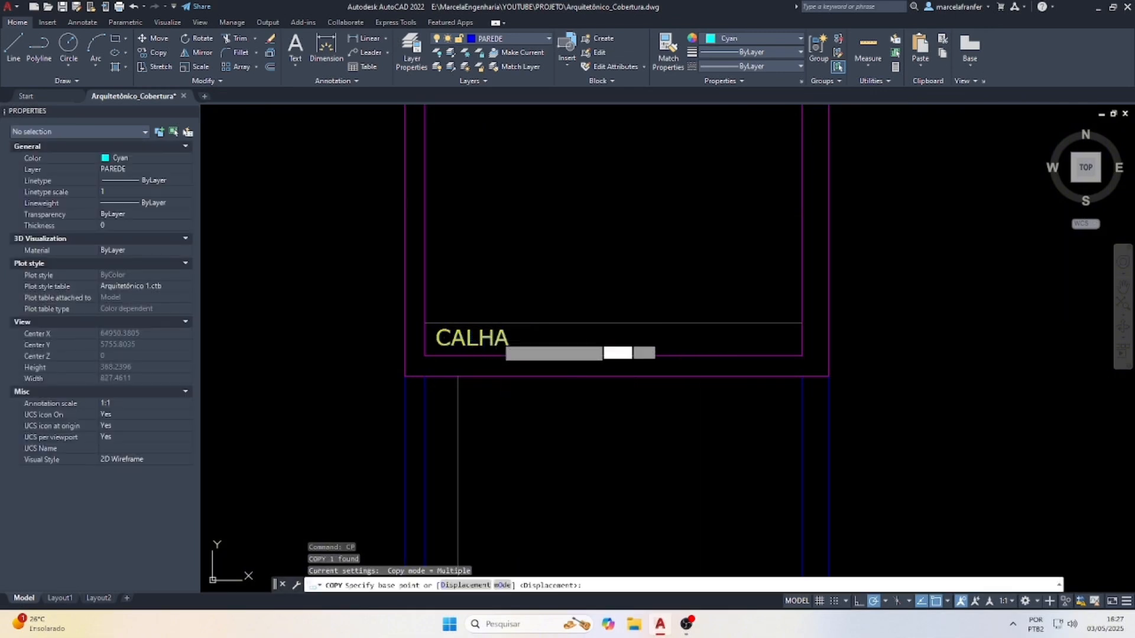
{"action": "left_click", "coordinate": [511, 318]}
{"action": "scroll", "coordinate": [541, 301], "scroll_direction": "down", "scroll_amount": 2}
{"action": "left_click", "coordinate": [584, 238]}
{"action": "key", "text": "Escape"}
Change the new copy's text to "TELHA FIBROCIMENTO" with "i=10%" on a second line.
{"action": "double_click", "coordinate": [557, 240]}
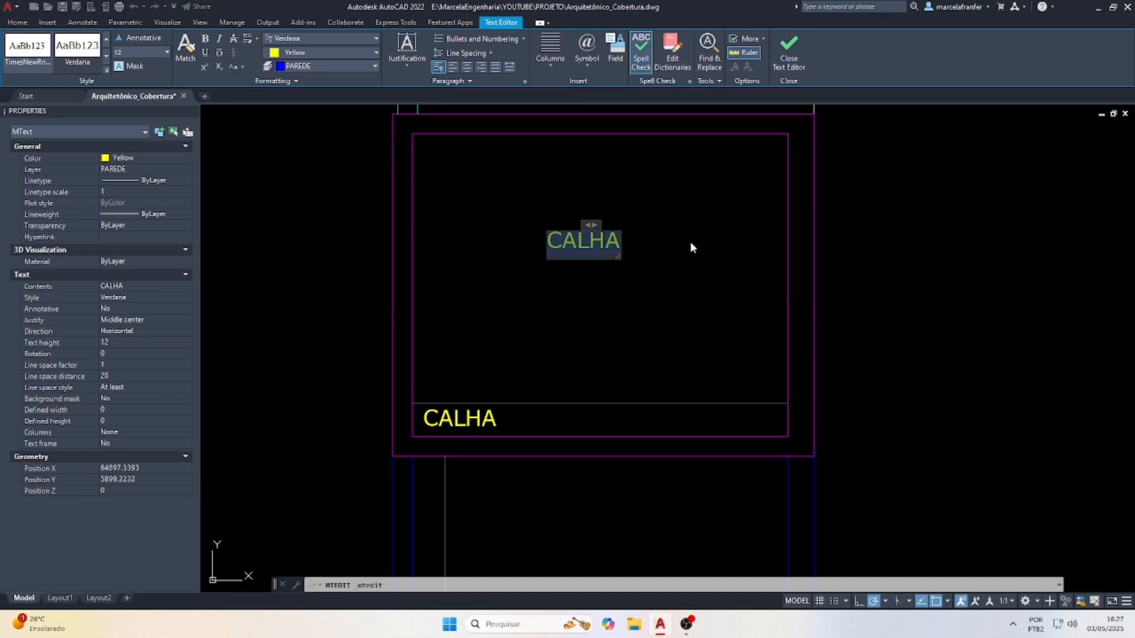
{"action": "type", "text": "TELHA F"}
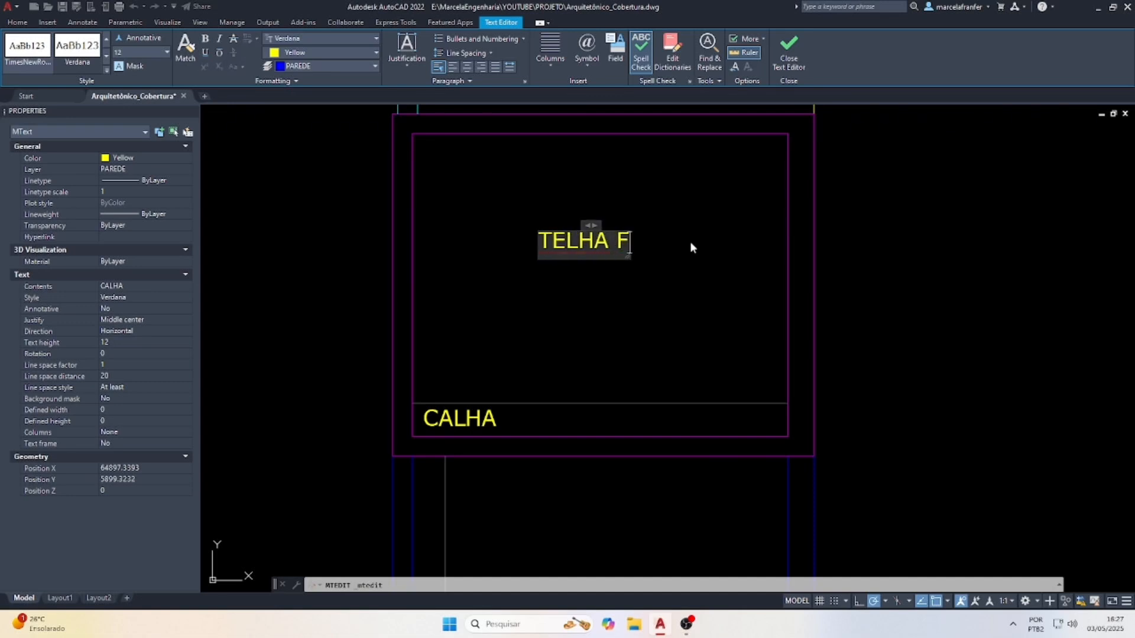
{"action": "type", "text": "IBROCIMENTO"}
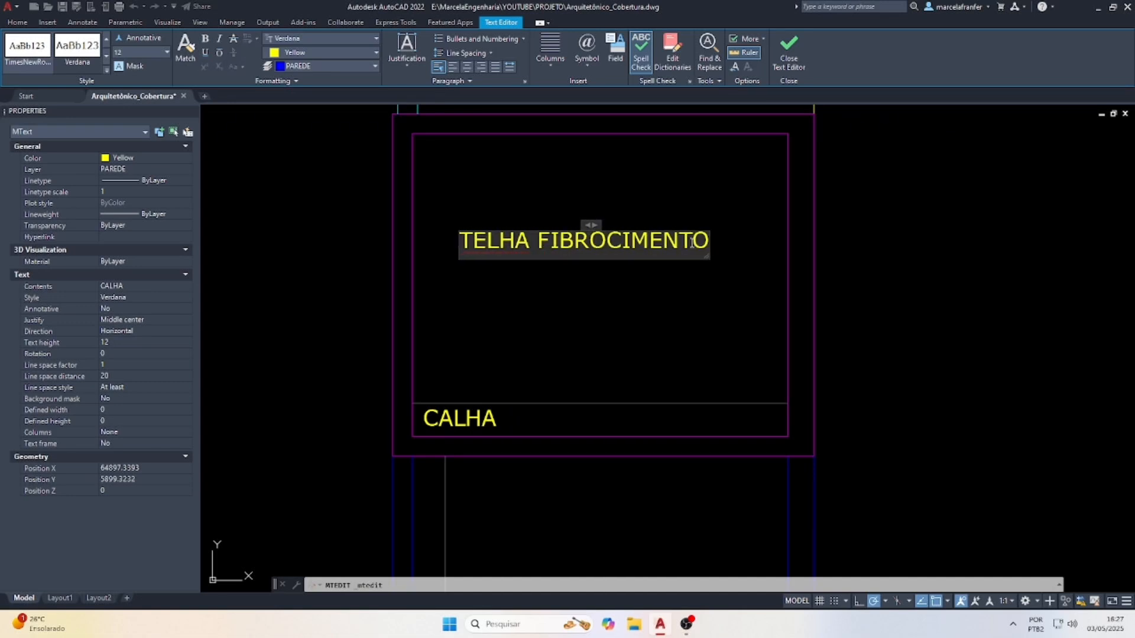
{"action": "key", "text": "Return"}
{"action": "type", "text": "i=10%"}
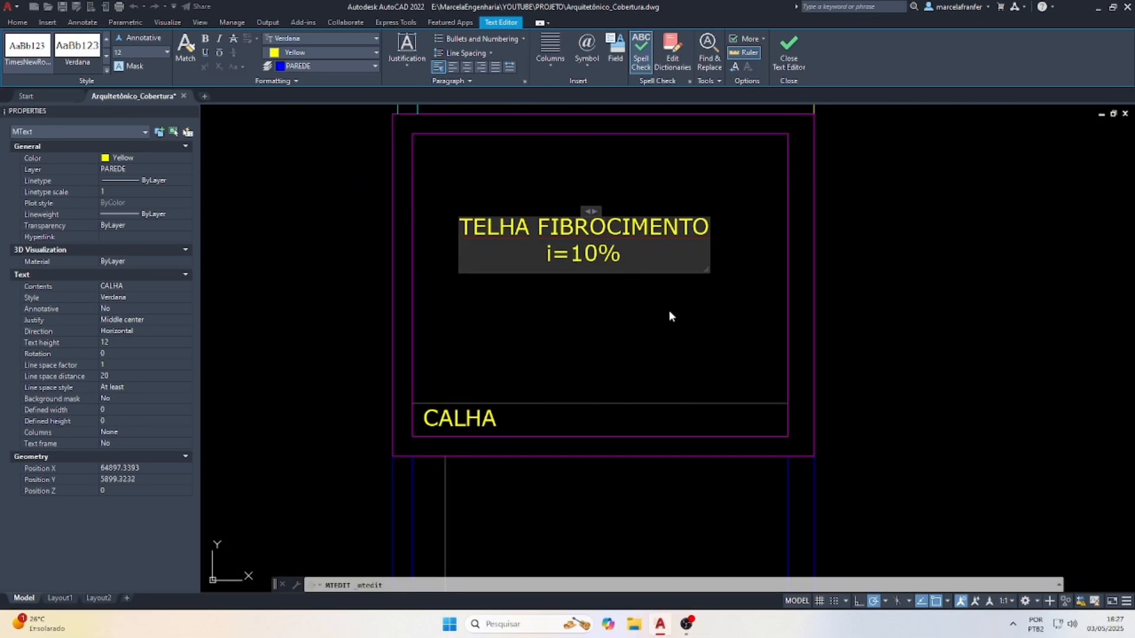
{"action": "left_click", "coordinate": [669, 317]}
Move the "TELHA FIBROCIMENTO i=10%" label slightly down and right, nearer the middle of the magenta-outlined roof.
{"action": "left_click", "coordinate": [576, 219]}
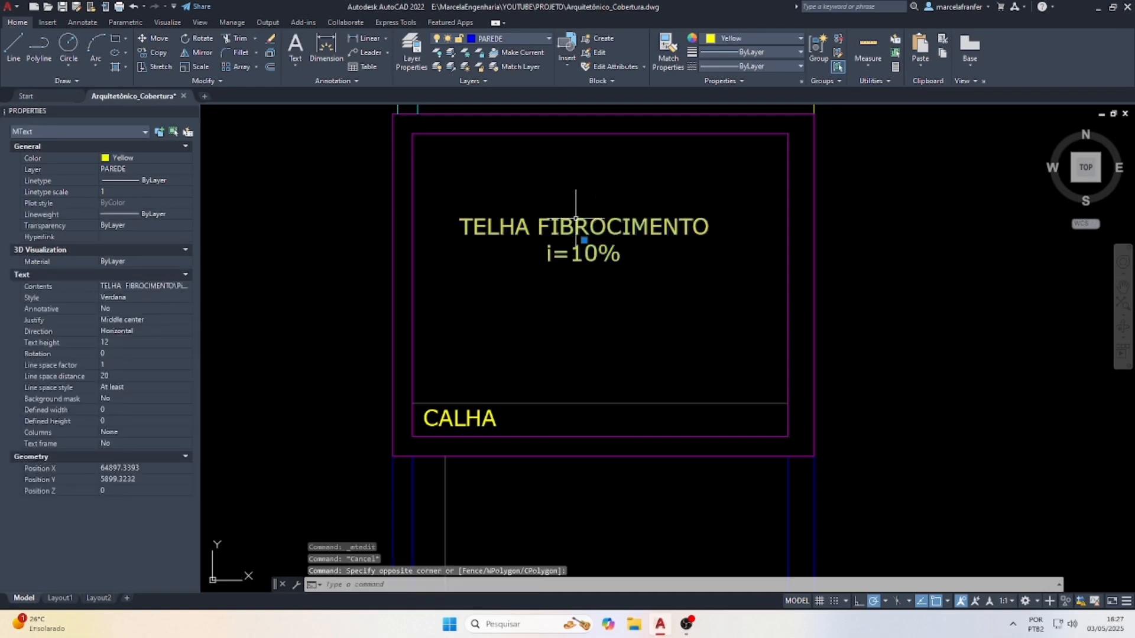
{"action": "left_click", "coordinate": [584, 240]}
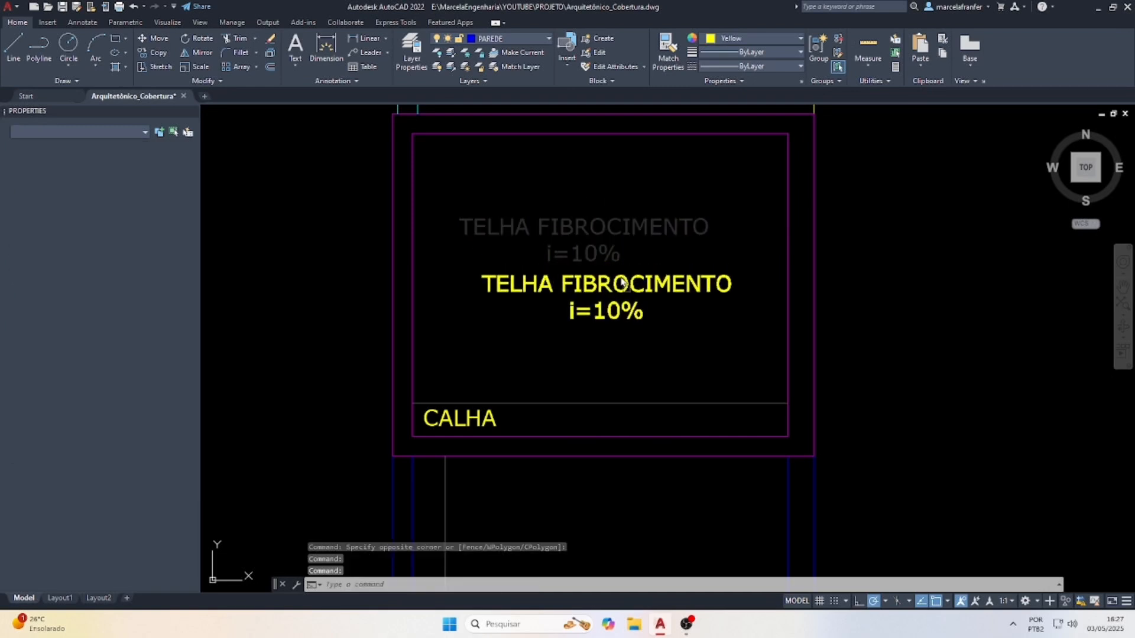
{"action": "left_click", "coordinate": [607, 297]}
Copy the "TELHA FIBROCIMENTO i=10%" label into the large roof area left of the central gutter.
{"action": "left_click", "coordinate": [580, 268]}
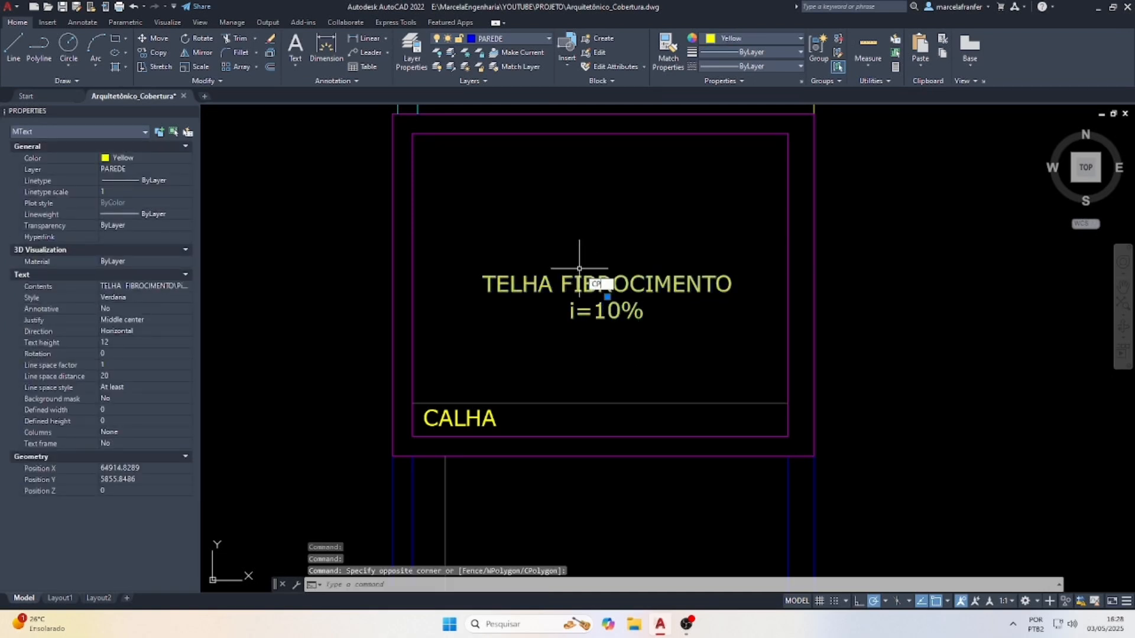
{"action": "type", "text": "co"}
{"action": "key", "text": "Return"}
{"action": "left_click", "coordinate": [591, 312]}
{"action": "scroll", "coordinate": [572, 198], "scroll_direction": "down", "scroll_amount": 5}
{"action": "scroll", "coordinate": [468, 367], "scroll_direction": "up", "scroll_amount": 4}
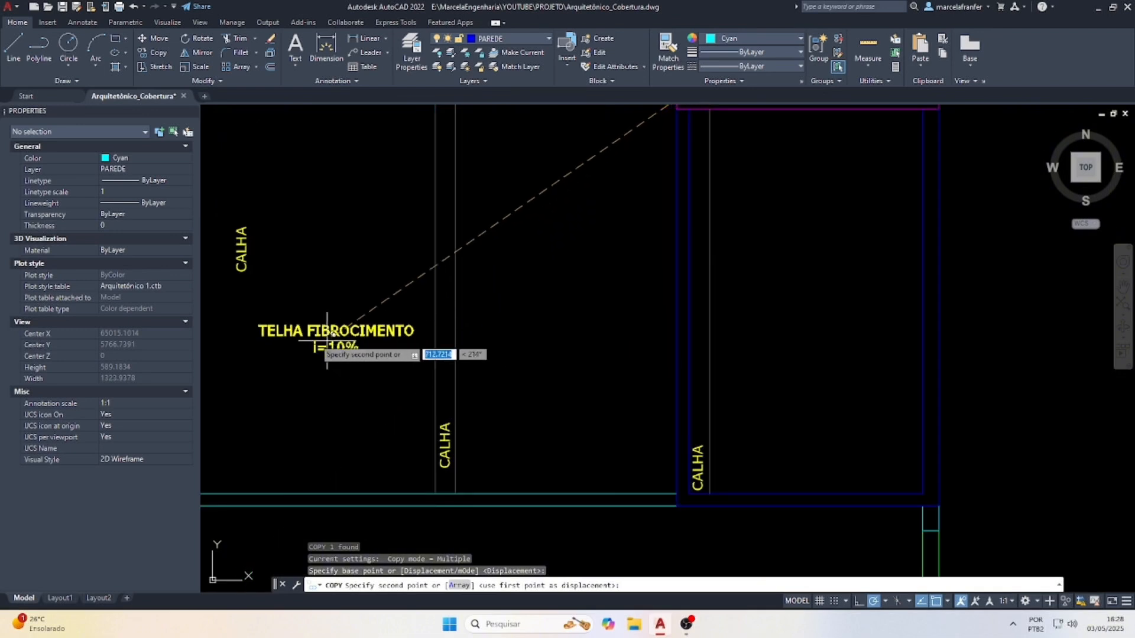
{"action": "left_click", "coordinate": [305, 340]}
{"action": "key", "text": "Escape"}
Delete the leftover "CALHA" label inside the large left roof area.
{"action": "left_click", "coordinate": [280, 284]}
{"action": "left_click", "coordinate": [234, 220]}
{"action": "key", "text": "Delete"}
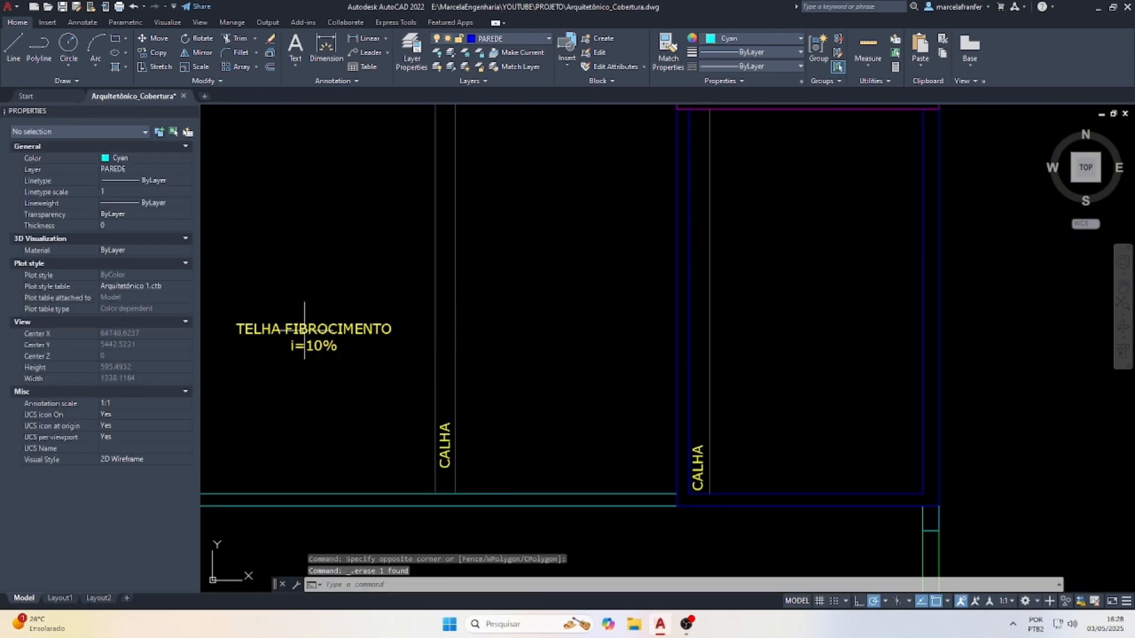
Rotate the left roof area's "TELHA FIBROCIMENTO i=10%" label 90 degrees so it reads vertically.
{"action": "left_click", "coordinate": [305, 331]}
{"action": "left_click", "coordinate": [291, 273]}
{"action": "type", "text": "ro"}
{"action": "key", "text": "Return"}
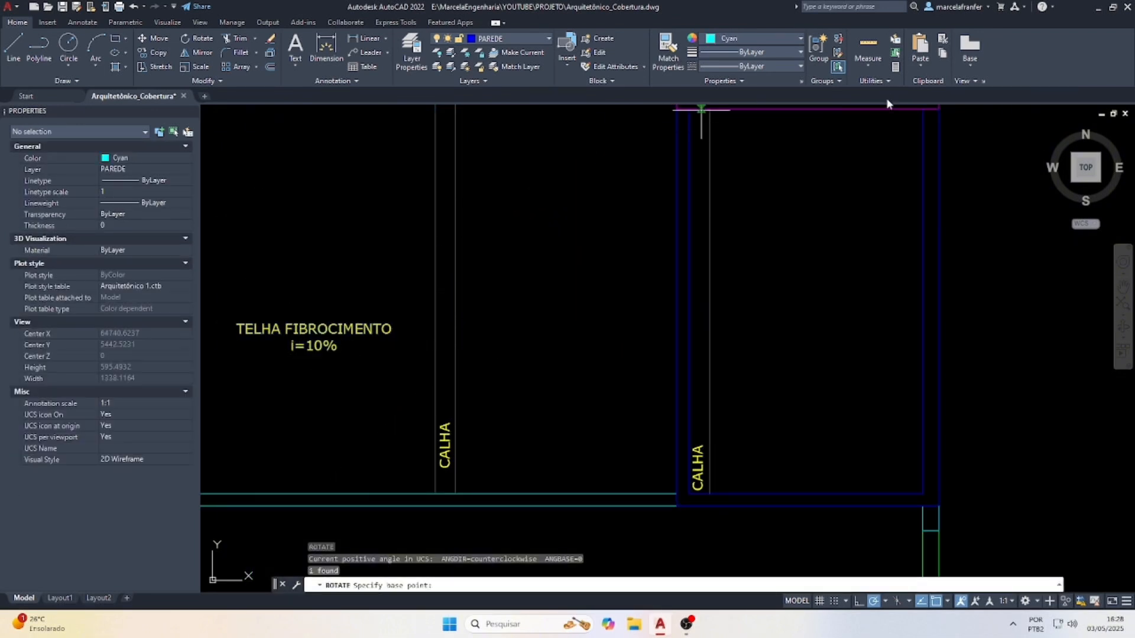
{"action": "scroll", "coordinate": [597, 380], "scroll_direction": "down", "scroll_amount": 5}
{"action": "scroll", "coordinate": [496, 368], "scroll_direction": "up", "scroll_amount": 4}
{"action": "left_click", "coordinate": [468, 359]}
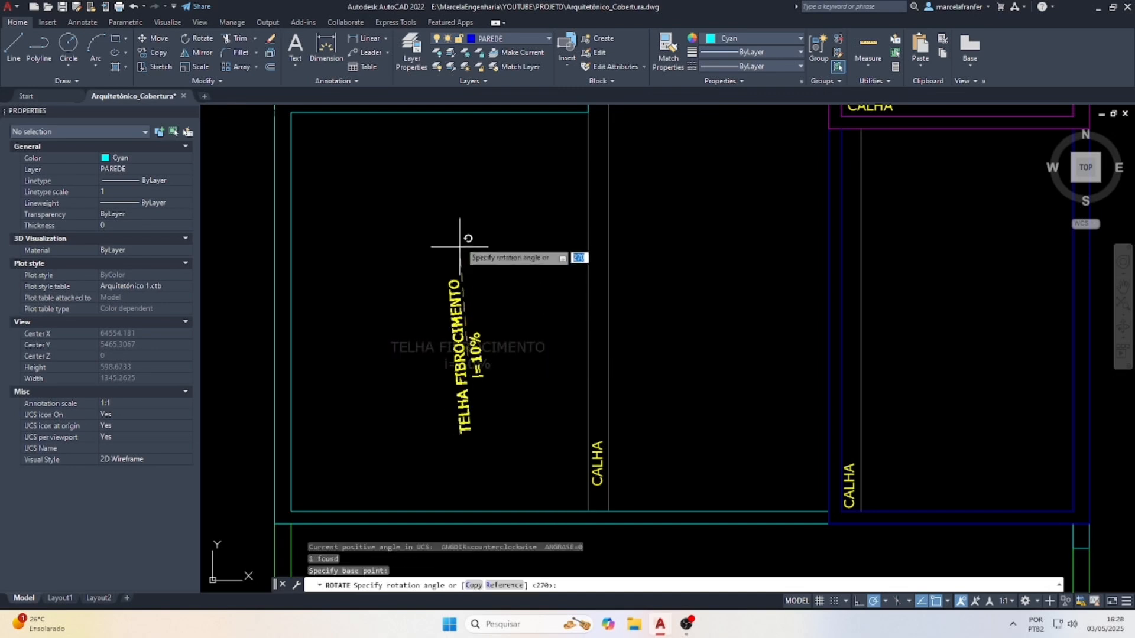
{"action": "left_click", "coordinate": [469, 224]}
Move the vertical "TELHA FIBROCIMENTO i=10%" label up and slightly left, to the middle of the left roof area.
{"action": "left_click", "coordinate": [536, 401]}
{"action": "left_click", "coordinate": [442, 336]}
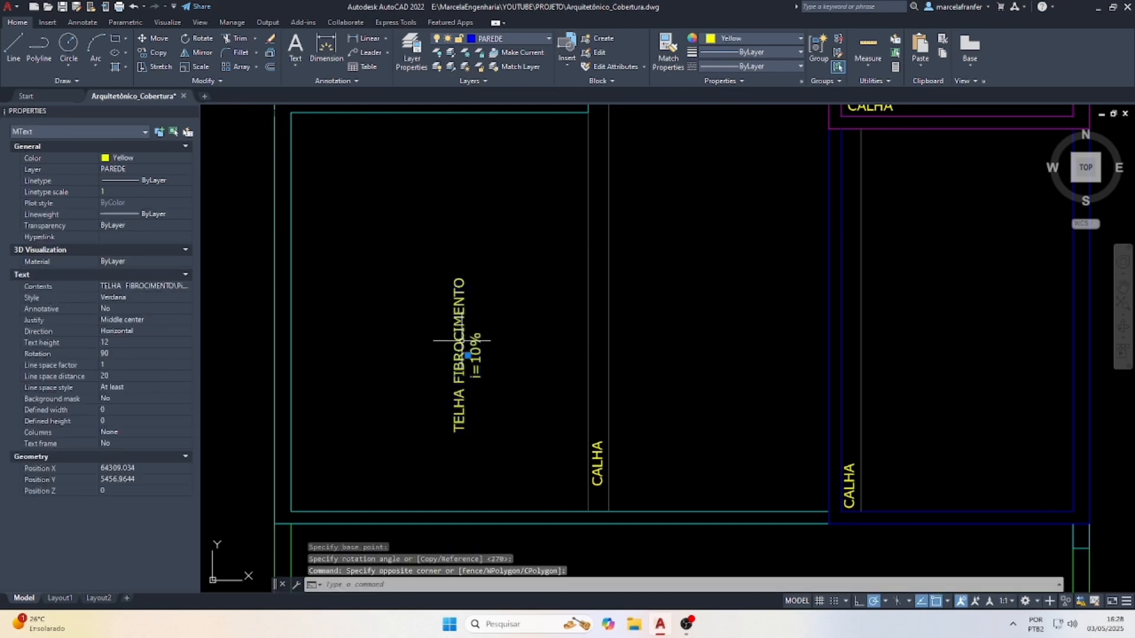
{"action": "left_click", "coordinate": [467, 355]}
{"action": "left_click", "coordinate": [475, 327]}
Copy the vertical "TELHA FIBROCIMENTO i=10%" label into the roof area right of the central gutter and into the blue-outlined roof.
{"action": "left_click", "coordinate": [410, 266]}
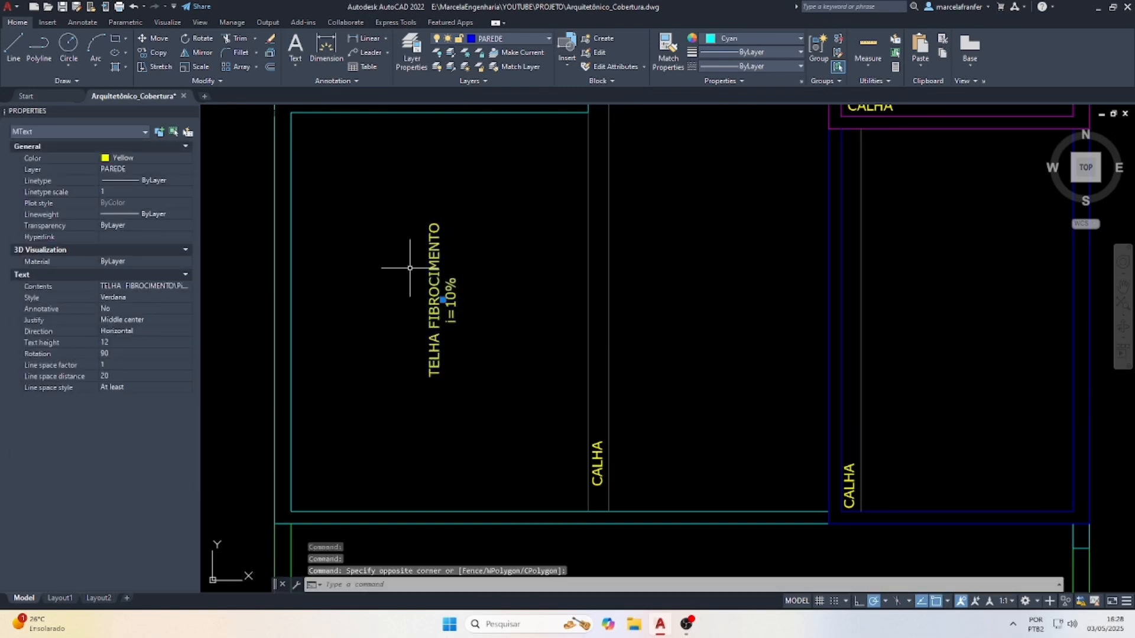
{"action": "type", "text": "CO"}
{"action": "type", "text": "P"}
{"action": "key", "text": "Return"}
{"action": "left_click", "coordinate": [455, 300]}
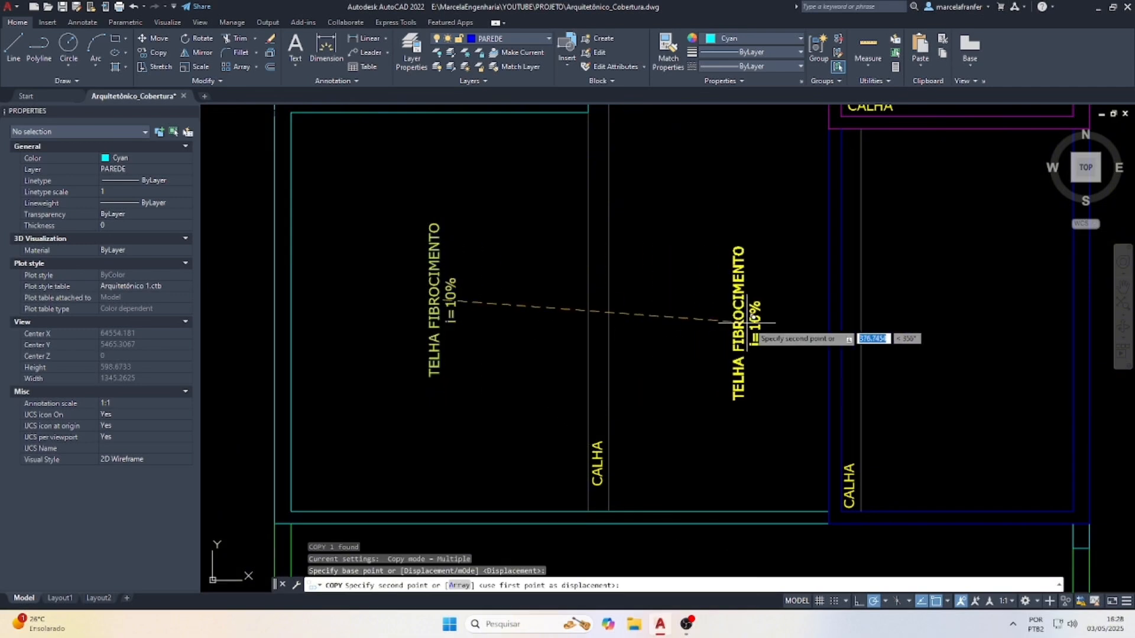
{"action": "scroll", "coordinate": [720, 297], "scroll_direction": "down", "scroll_amount": 2}
{"action": "scroll", "coordinate": [721, 328], "scroll_direction": "up", "scroll_amount": 2}
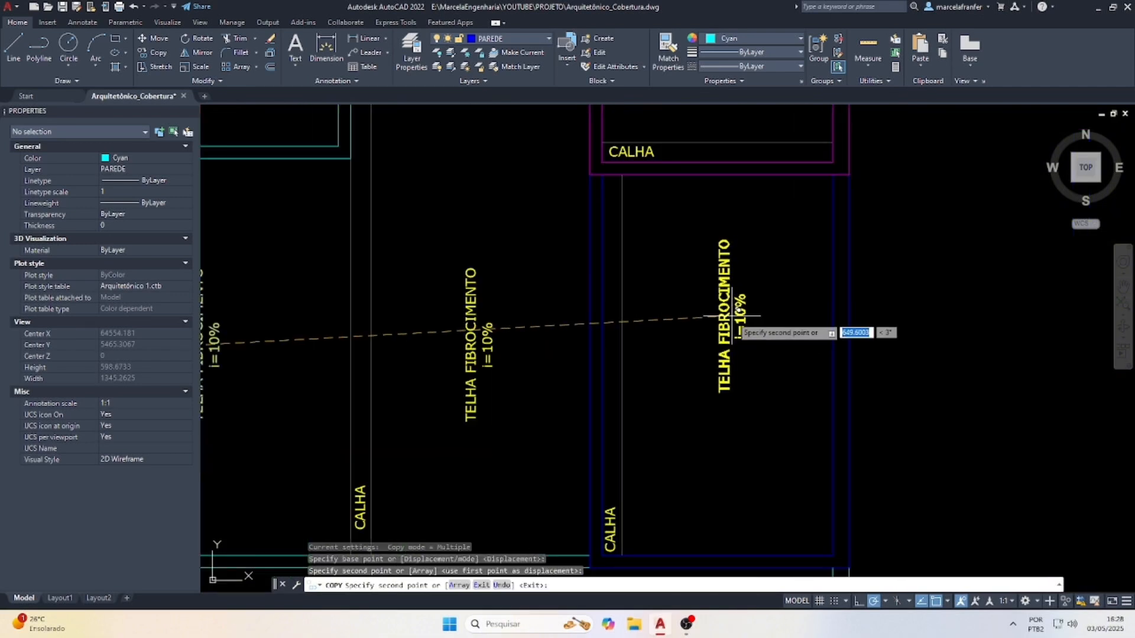
{"action": "left_click", "coordinate": [732, 344]}
{"action": "key", "text": "Escape"}
{"action": "key", "text": "Escape"}
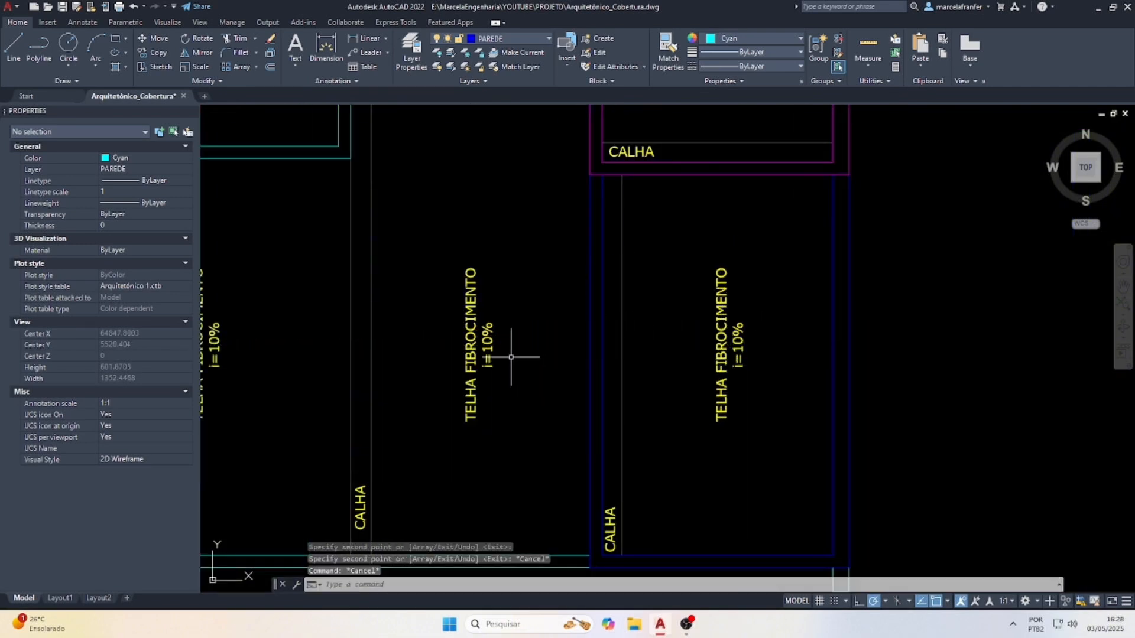
Copy the magenta-outlined roof's "TELHA FIBROCIMENTO i=10%" label straight up, just above the original.
{"action": "scroll", "coordinate": [517, 338], "scroll_direction": "down", "scroll_amount": 2}
{"action": "scroll", "coordinate": [494, 345], "scroll_direction": "up", "scroll_amount": 2}
{"action": "scroll", "coordinate": [516, 350], "scroll_direction": "down", "scroll_amount": 2}
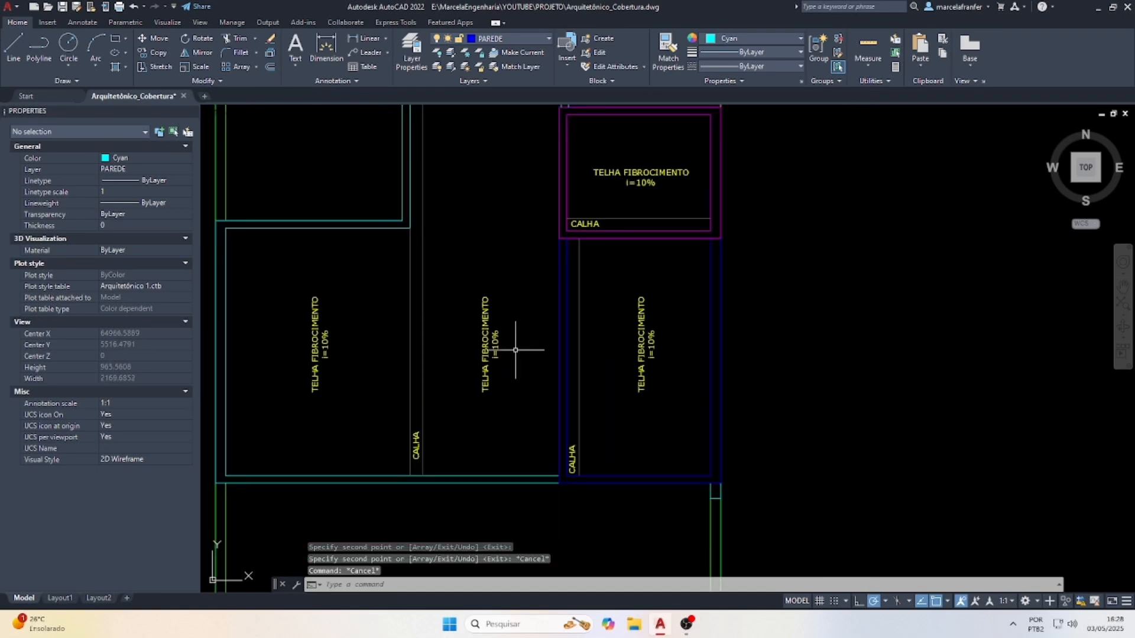
{"action": "scroll", "coordinate": [585, 303], "scroll_direction": "down", "scroll_amount": 2}
{"action": "scroll", "coordinate": [621, 227], "scroll_direction": "up", "scroll_amount": 3}
{"action": "left_click", "coordinate": [616, 230]}
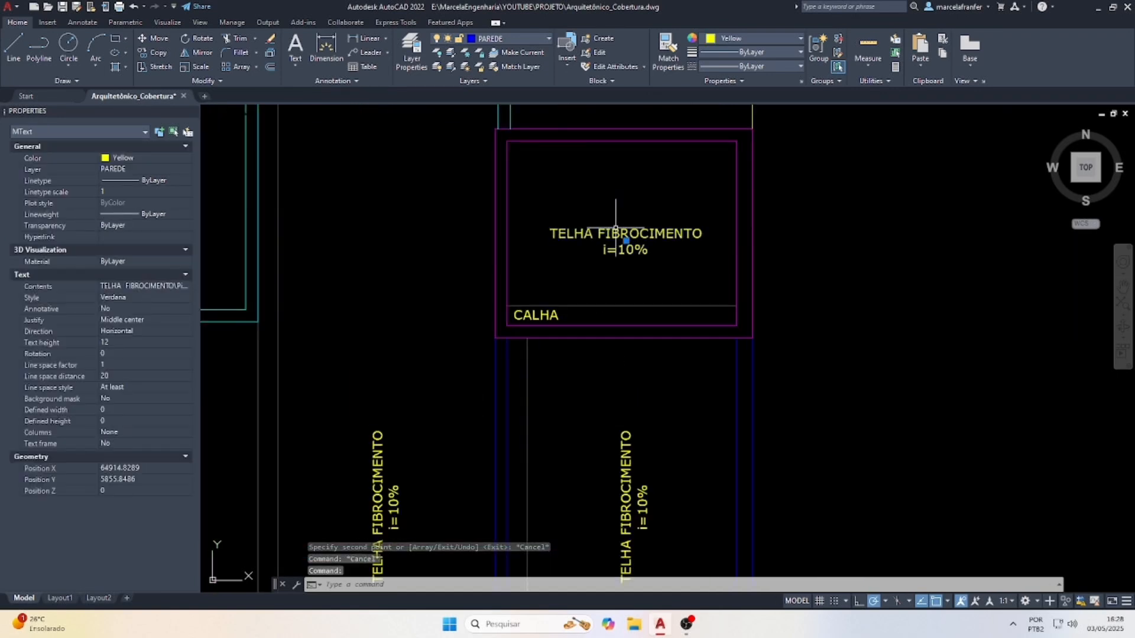
{"action": "key", "text": "space"}
{"action": "left_click", "coordinate": [615, 228]}
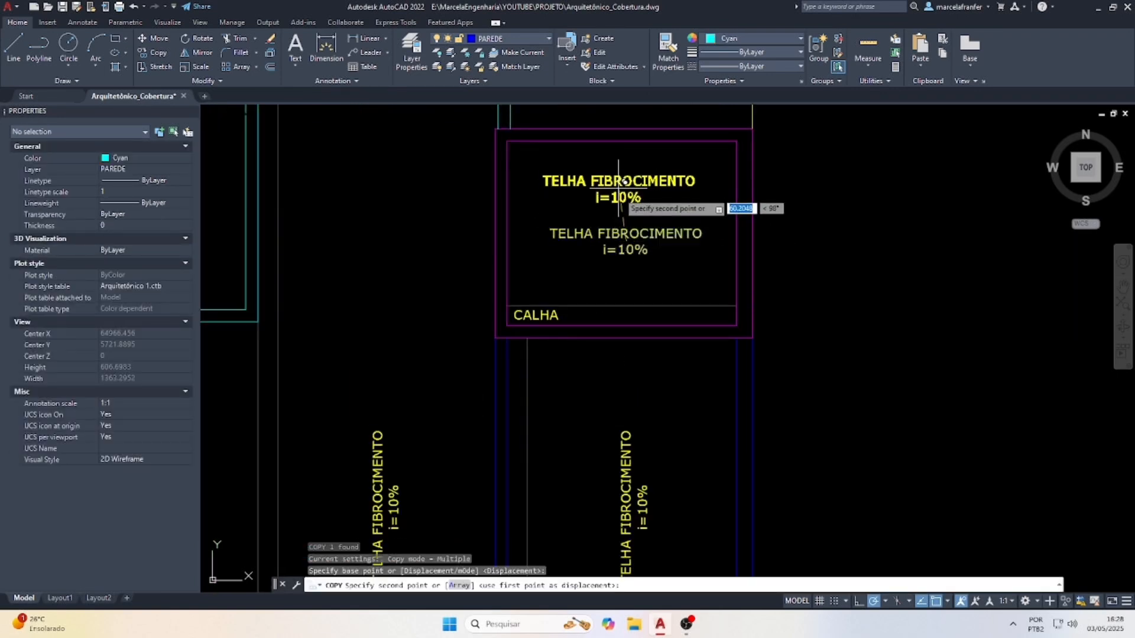
{"action": "left_click", "coordinate": [625, 193]}
{"action": "key", "text": "Escape"}
Change the upper copy's text to "TORRE PARA" with "CAIXA D'ÁGUA" on a second line.
{"action": "double_click", "coordinate": [627, 185]}
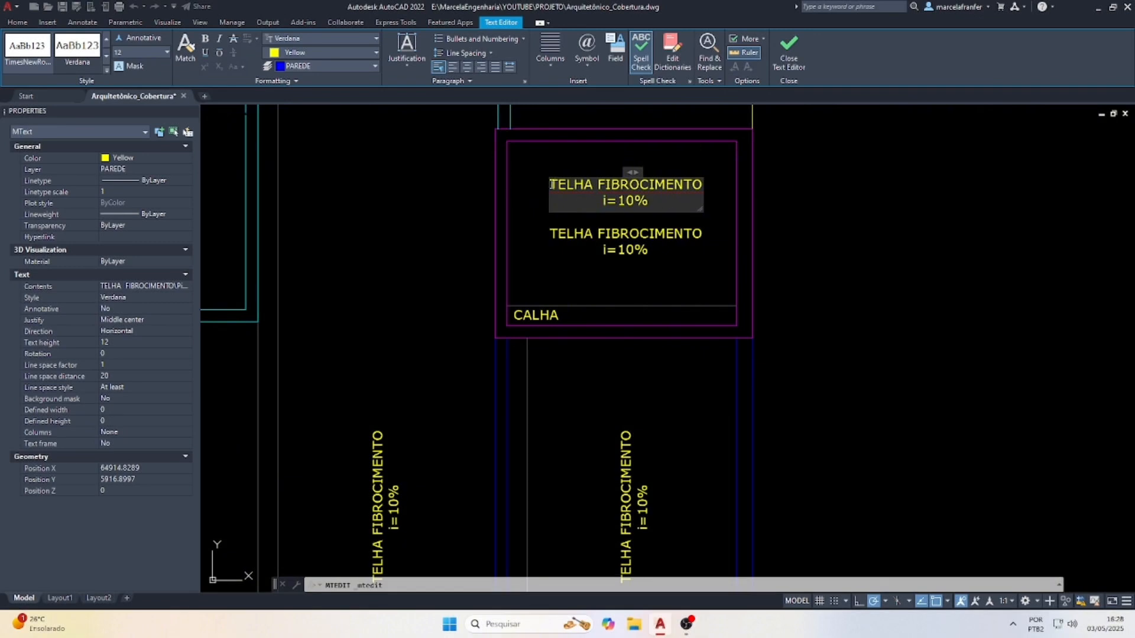
{"action": "type", "text": "TORRE PA"}
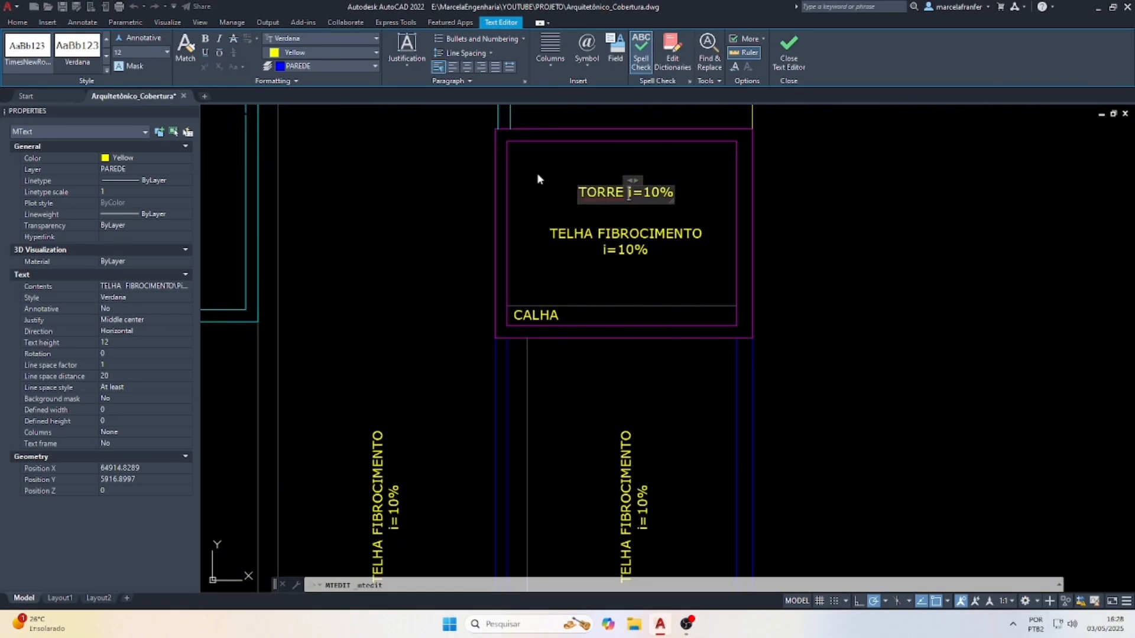
{"action": "type", "text": "RA"}
{"action": "key", "text": "Return"}
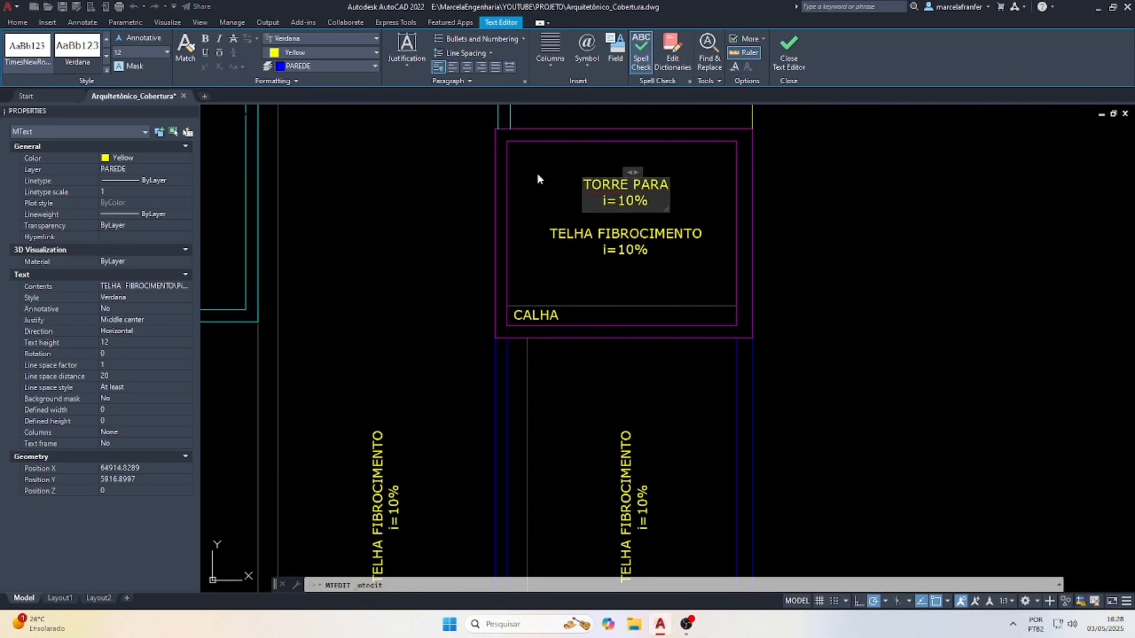
{"action": "key", "text": "Delete"}
{"action": "key", "text": "Delete"}
{"action": "key", "text": "Delete"}
{"action": "key", "text": "Delete"}
{"action": "key", "text": "Delete"}
{"action": "type", "text": "CAIXA D'ÁGUA"}
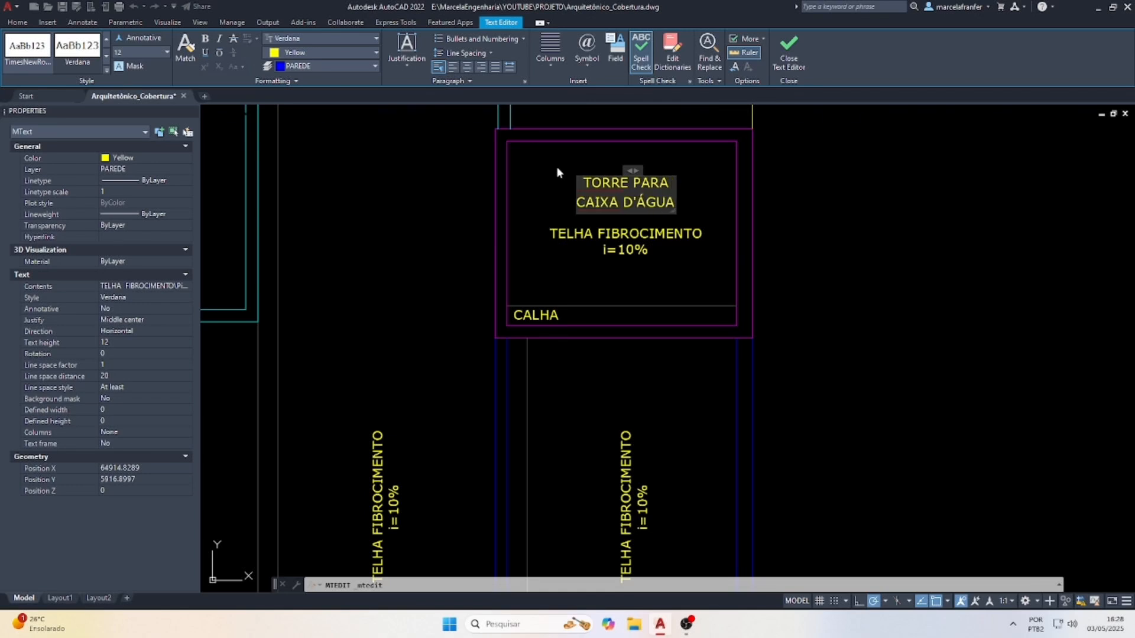
{"action": "left_click", "coordinate": [685, 200]}
Move the "TORRE PARA CAIXA D'ÁGUA" label directly below the magenta-outlined roof's "i=10%" text.
{"action": "left_click", "coordinate": [661, 200]}
{"action": "left_click", "coordinate": [653, 201]}
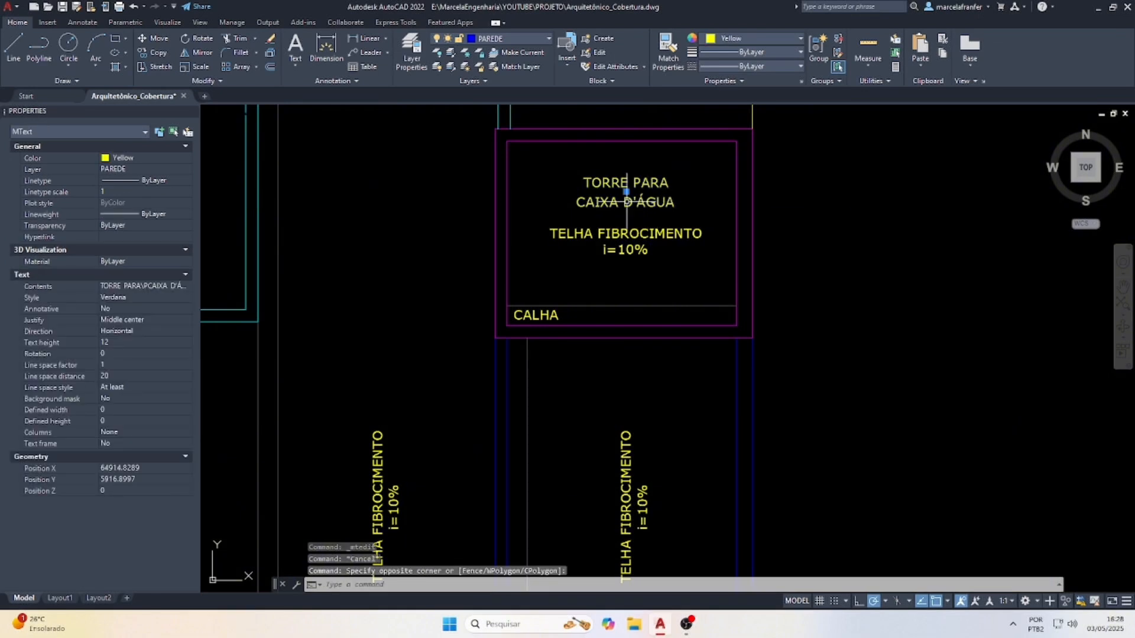
{"action": "left_click_drag", "start_coordinate": [627, 205], "coordinate": [626, 286]}
Draw a 70-unit horizontal line above the "TELHA FIBROCIMENTO i=10%" text in the magenta-outlined tower roof.
{"action": "type", "text": "l"}
{"action": "key", "text": "Return"}
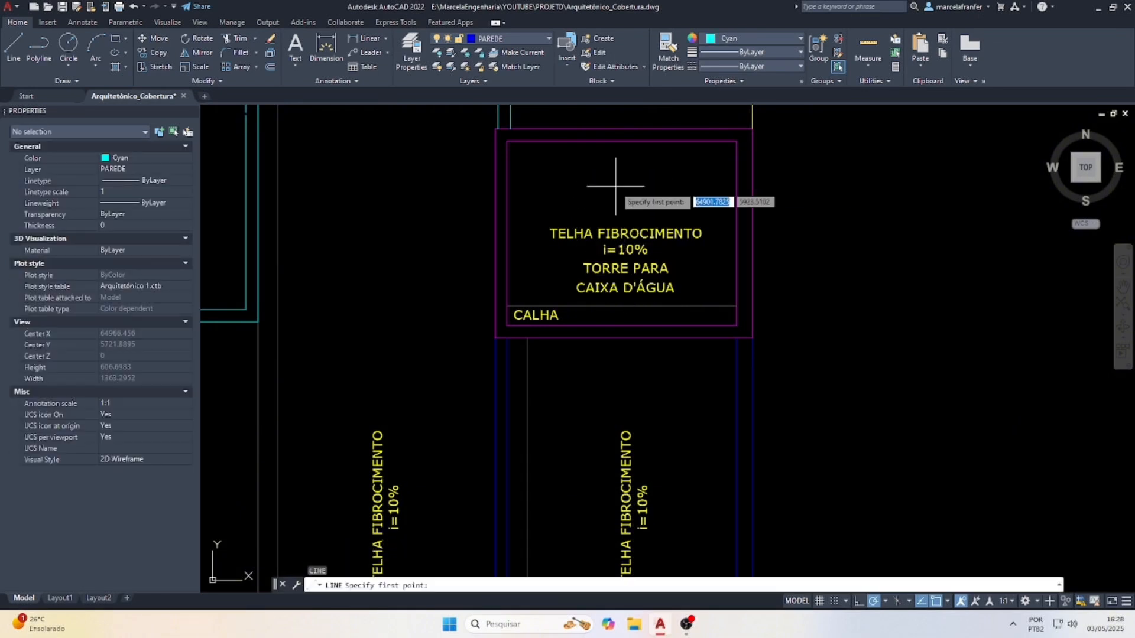
{"action": "scroll", "coordinate": [600, 185], "scroll_direction": "up", "scroll_amount": 2}
{"action": "left_click", "coordinate": [576, 181]}
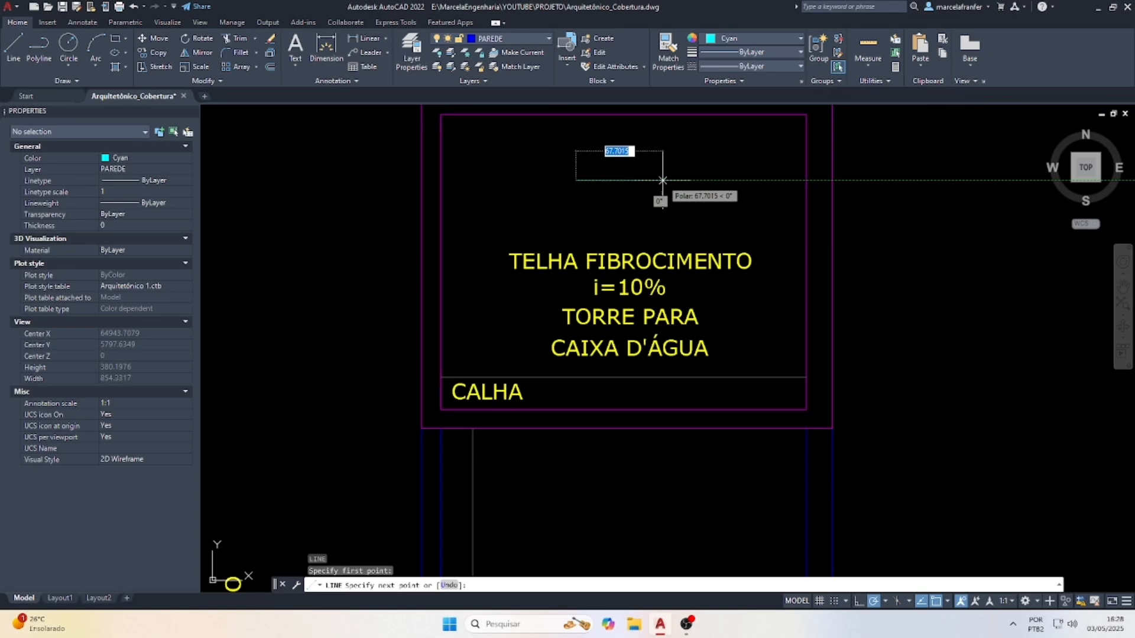
{"action": "key", "text": "Return"}
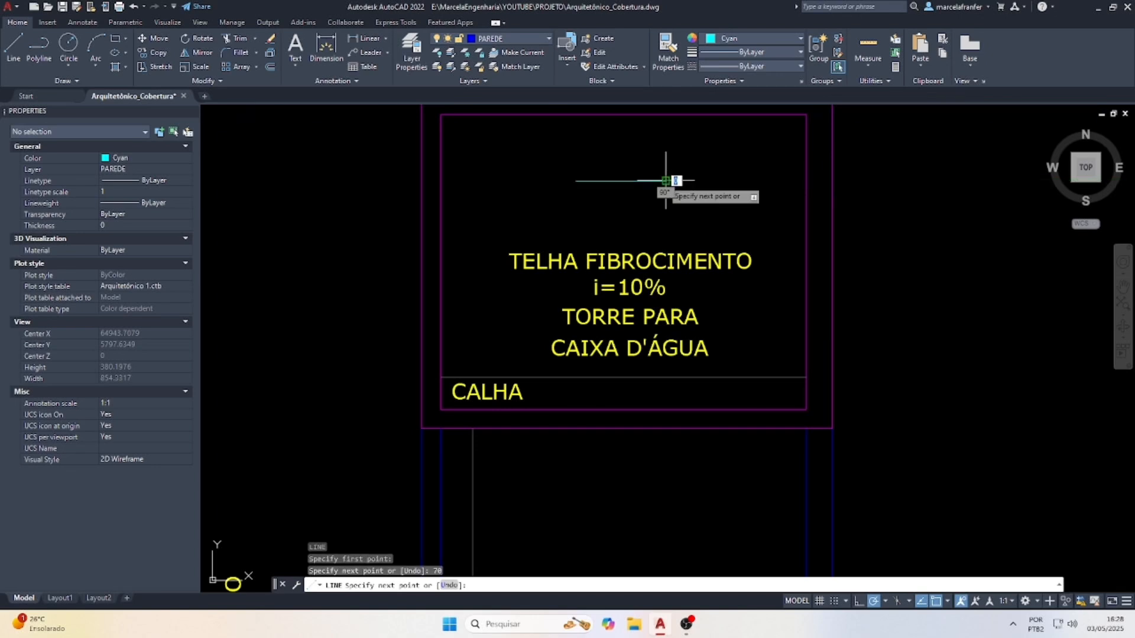
{"action": "key", "text": "Escape"}
Draw a 30-unit vertical line down from the horizontal line's midpoint and connect its lower end to both line ends.
{"action": "key", "text": "Return"}
{"action": "left_click", "coordinate": [622, 182]}
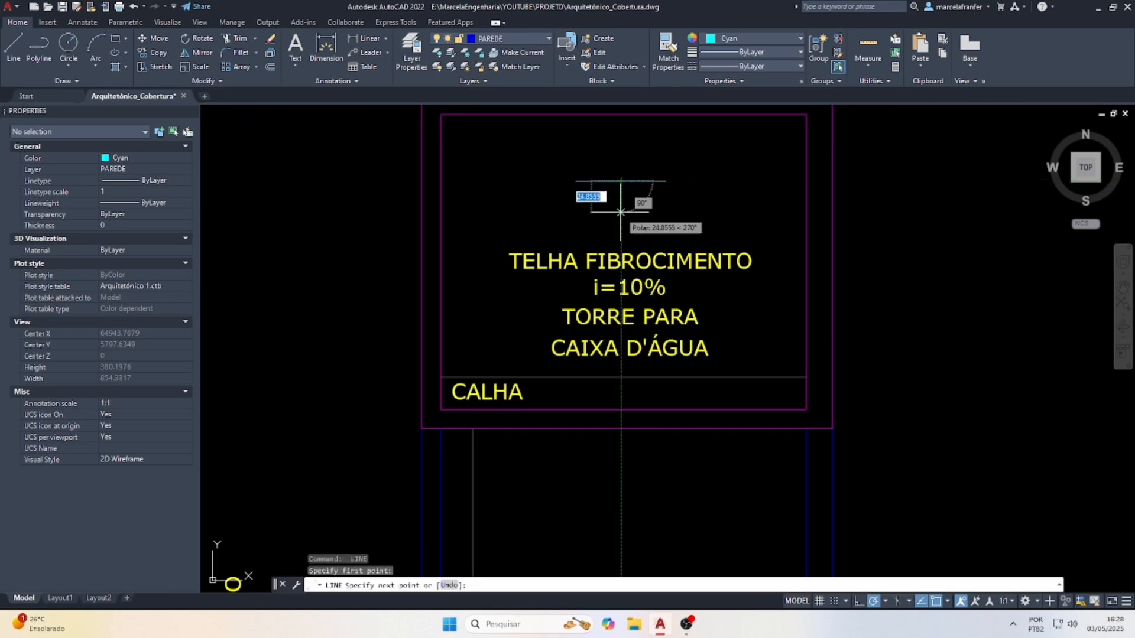
{"action": "type", "text": "38"}
{"action": "key", "text": "Return"}
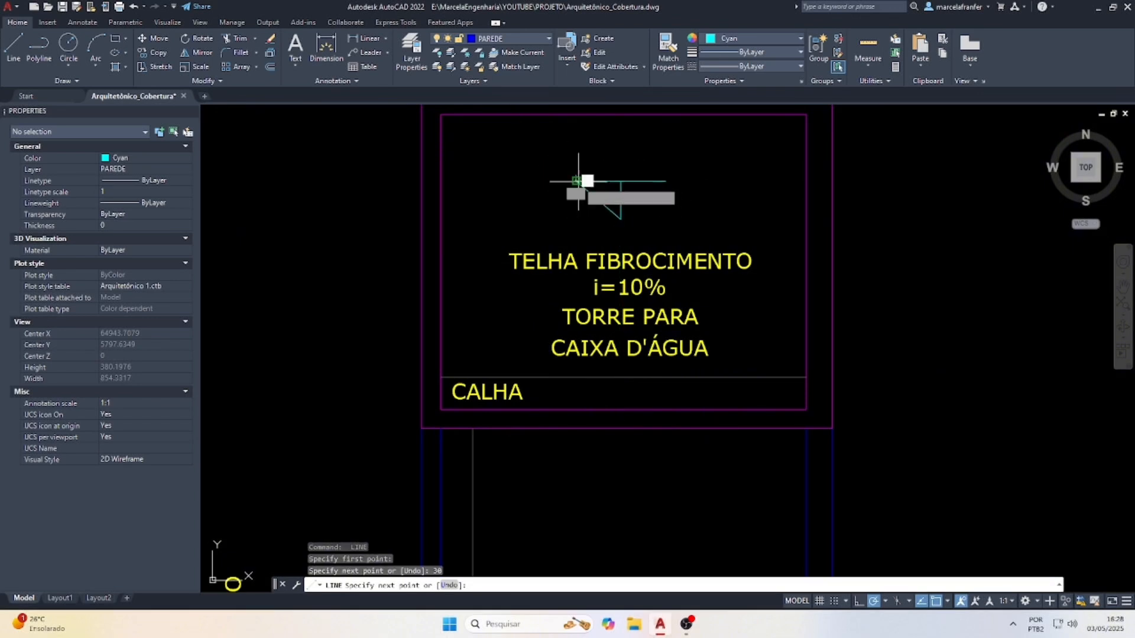
{"action": "key", "text": "Escape"}
Delete the vertical guide line inside the triangle.
{"action": "left_click", "coordinate": [630, 183]}
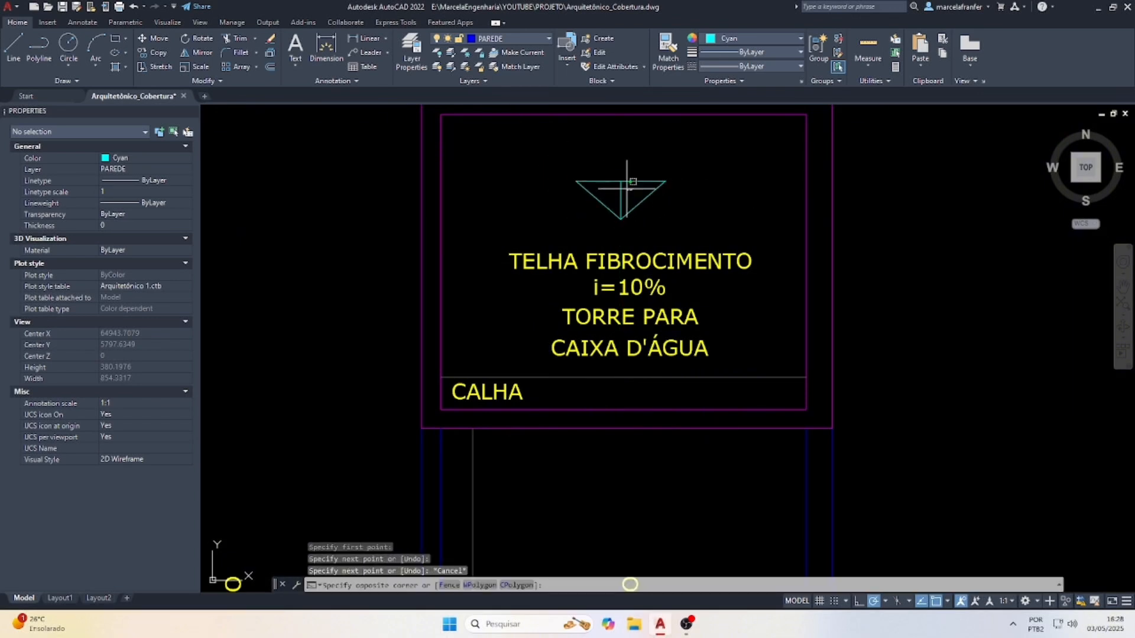
{"action": "left_click", "coordinate": [602, 196]}
{"action": "key", "text": "Delete"}
Match the triangle's line properties to the yellow "TELHA FIBROCIMENTO i=10%" text below it.
{"action": "left_click", "coordinate": [790, 229]}
{"action": "left_click", "coordinate": [682, 275]}
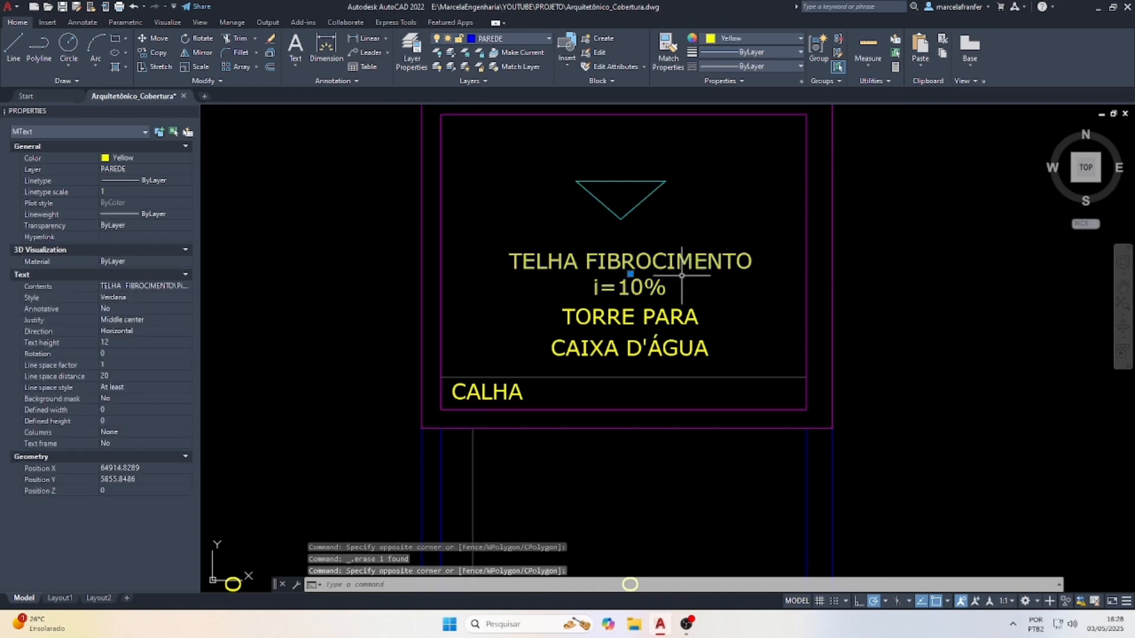
{"action": "type", "text": "ma"}
{"action": "key", "text": "Return"}
{"action": "left_click", "coordinate": [710, 240]}
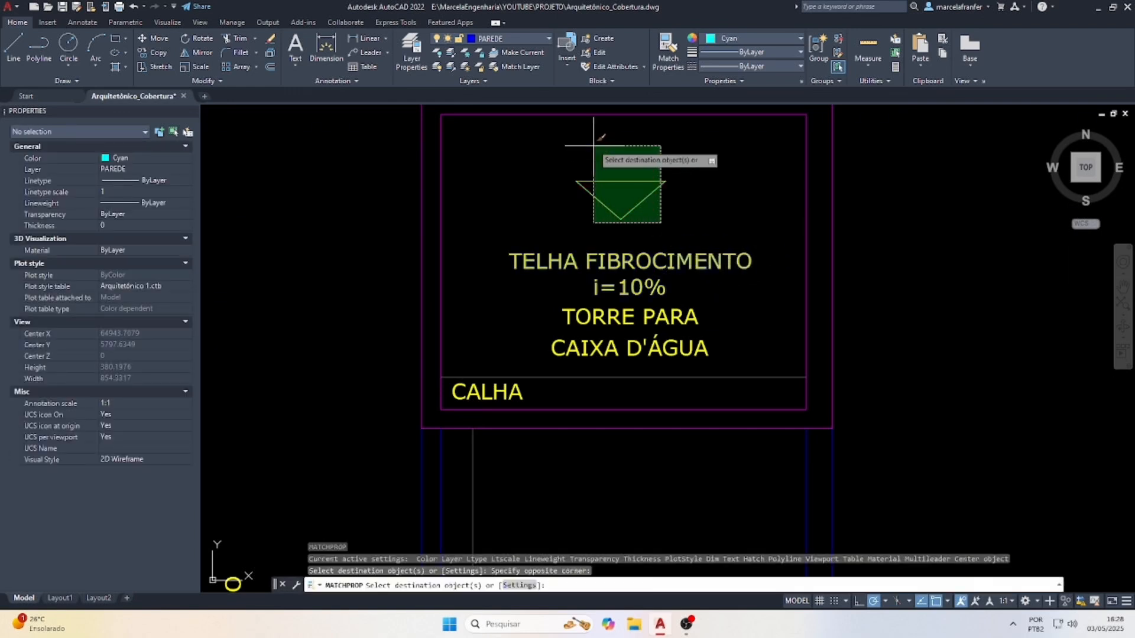
{"action": "left_click", "coordinate": [567, 122]}
{"action": "key", "text": "Escape"}
{"action": "key", "text": "Escape"}
Join the three triangle lines into a single polyline.
{"action": "left_click", "coordinate": [655, 222]}
{"action": "left_click", "coordinate": [591, 146]}
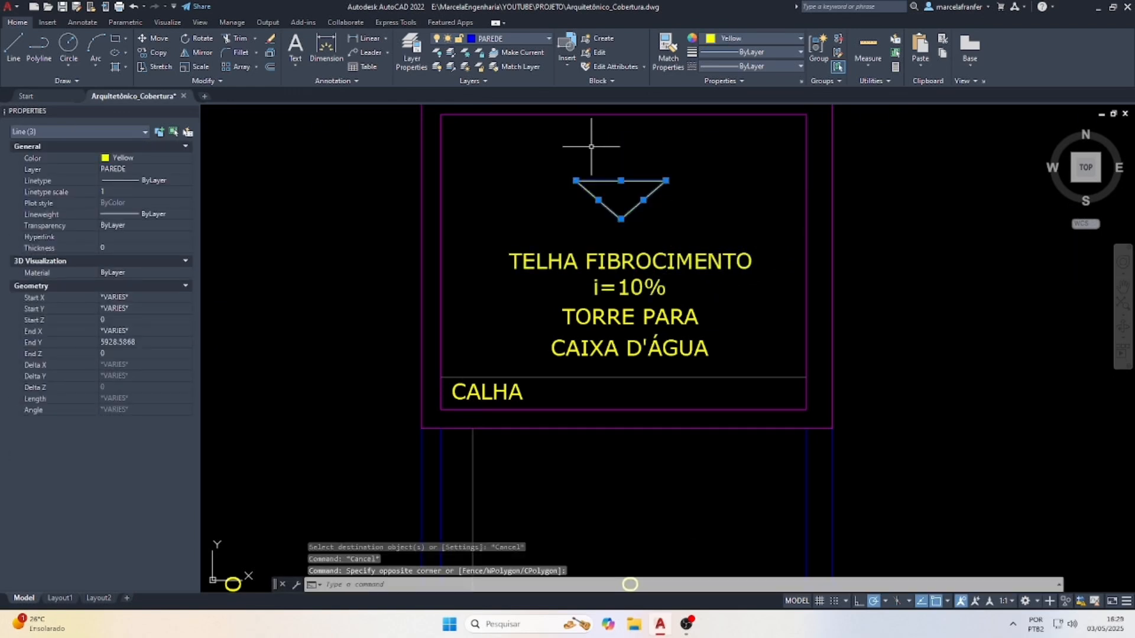
{"action": "type", "text": "j"}
{"action": "key", "text": "Return"}
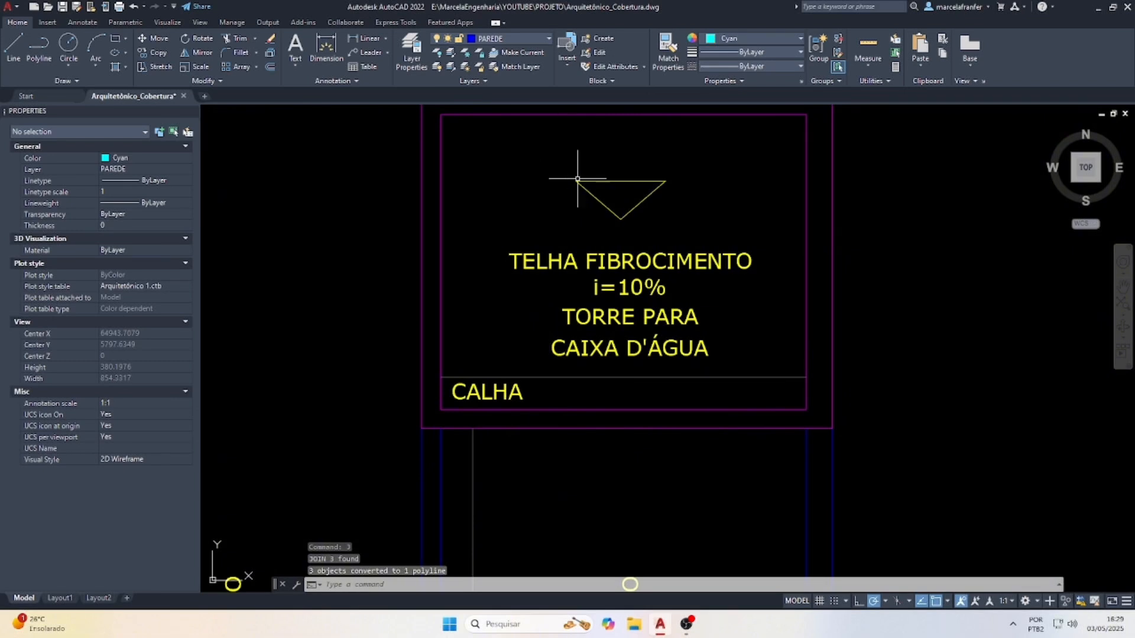
Copy the triangle beside the vertical "TELHA FIBROCIMENTO i=10%" label in the roof area left of the central gutter.
{"action": "left_click", "coordinate": [603, 176]}
{"action": "left_click", "coordinate": [593, 182]}
{"action": "type", "text": "co"}
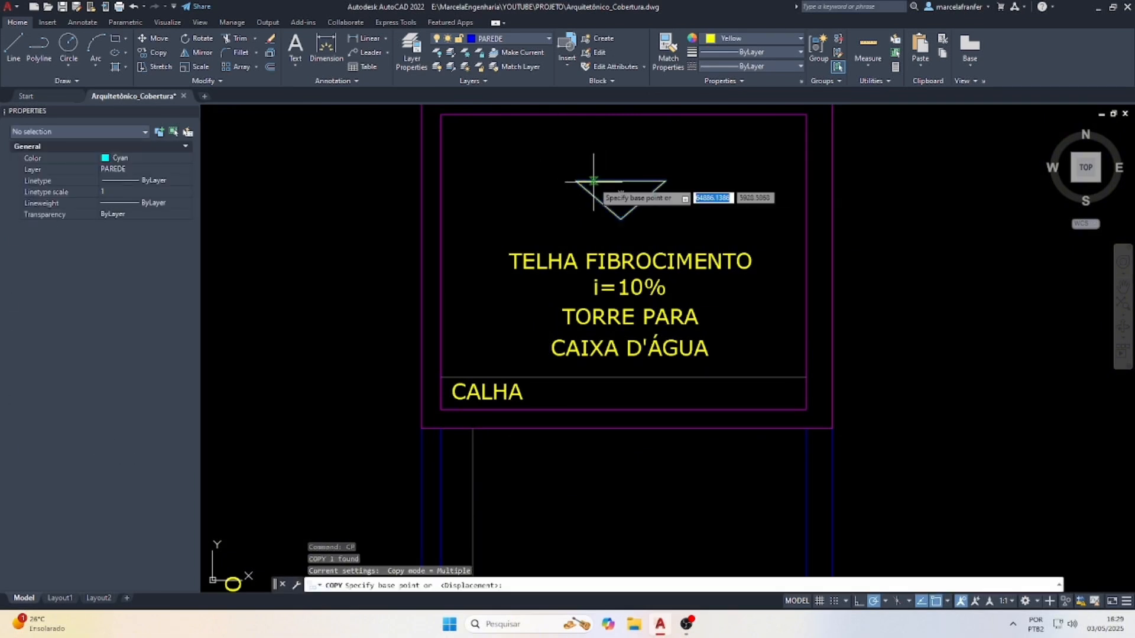
{"action": "key", "text": "Return"}
{"action": "left_click", "coordinate": [666, 181]}
{"action": "scroll", "coordinate": [674, 172], "scroll_direction": "down", "scroll_amount": 6}
{"action": "scroll", "coordinate": [662, 227], "scroll_direction": "up", "scroll_amount": 6}
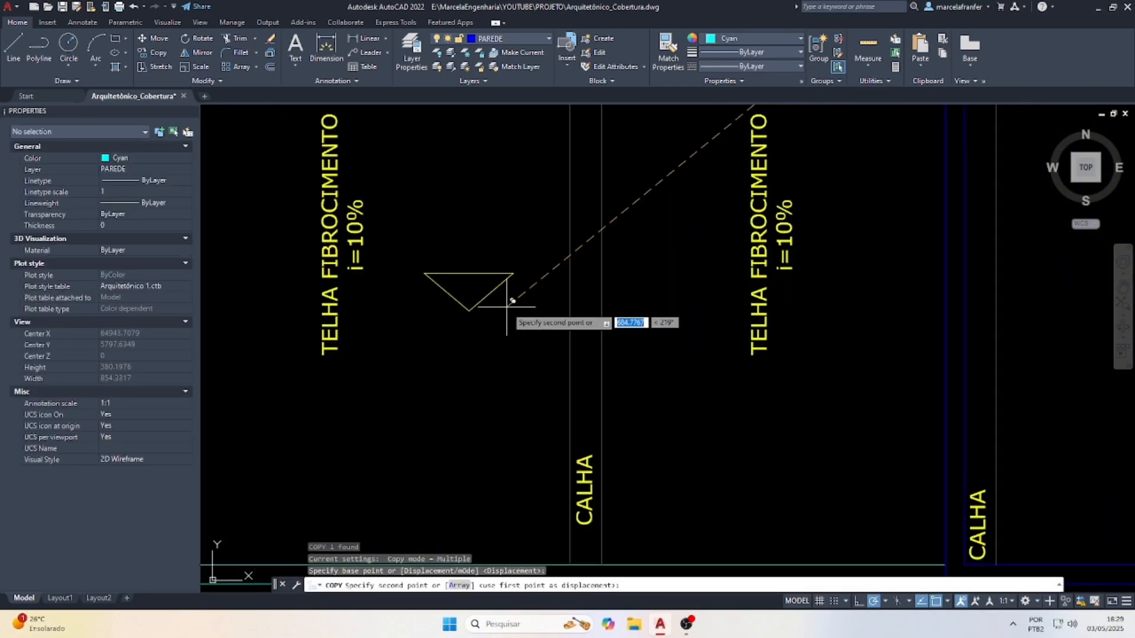
{"action": "left_click", "coordinate": [470, 244]}
{"action": "key", "text": "Escape"}
Try to rotate the copied triangle about a point inside it, and undo the rotation.
{"action": "left_click", "coordinate": [459, 317]}
{"action": "left_click", "coordinate": [386, 194]}
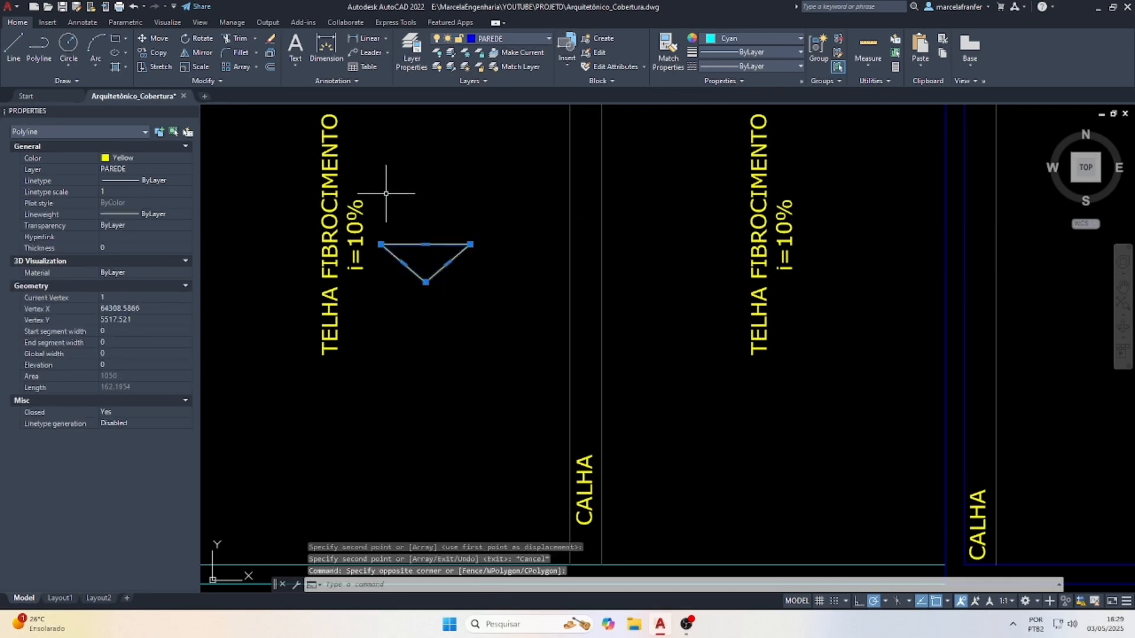
{"action": "type", "text": "ro"}
{"action": "key", "text": "Return"}
{"action": "left_click", "coordinate": [432, 261]}
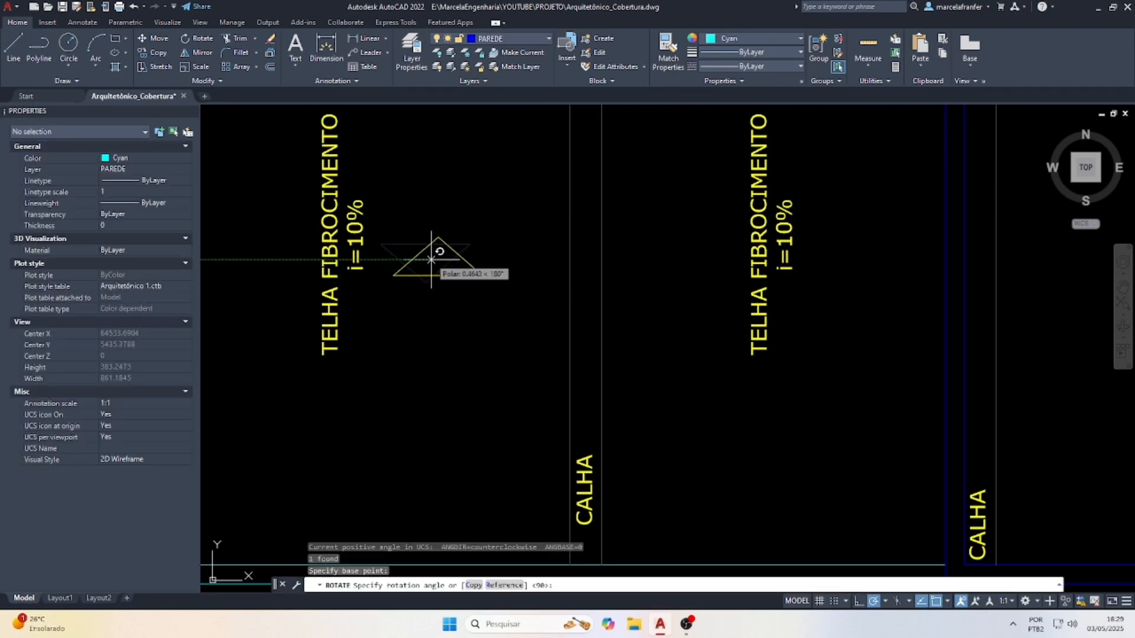
{"action": "left_click", "coordinate": [425, 119]}
{"action": "key", "text": "ctrl+z"}
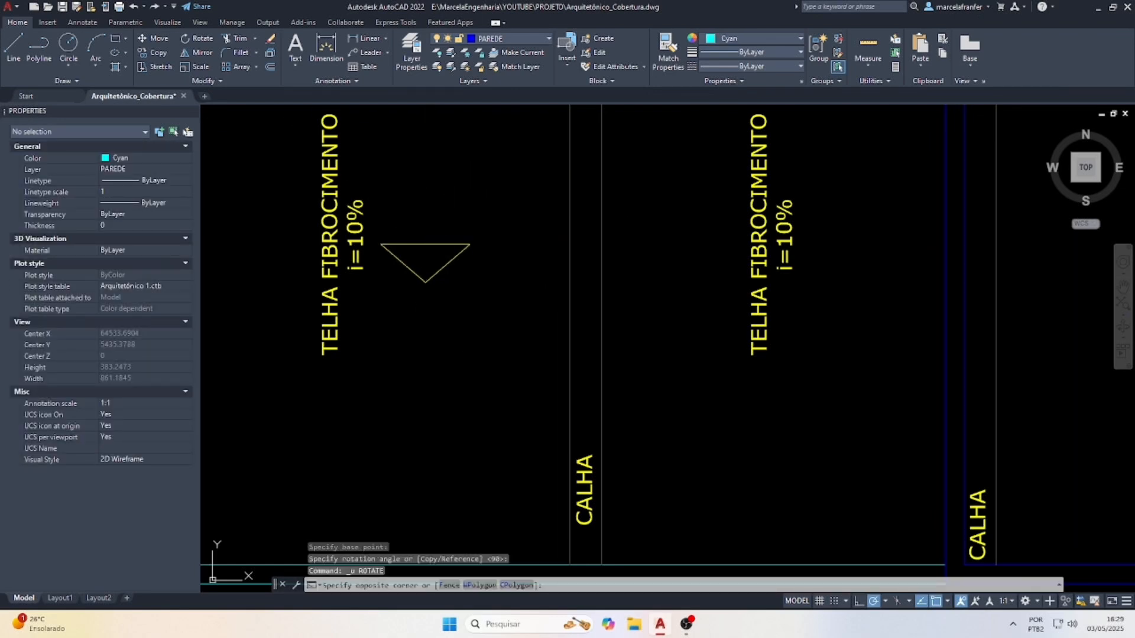
Rotate the copied triangle 90° counterclockwise so it points toward the central gutter.
{"action": "left_click", "coordinate": [461, 360]}
{"action": "left_click", "coordinate": [396, 188]}
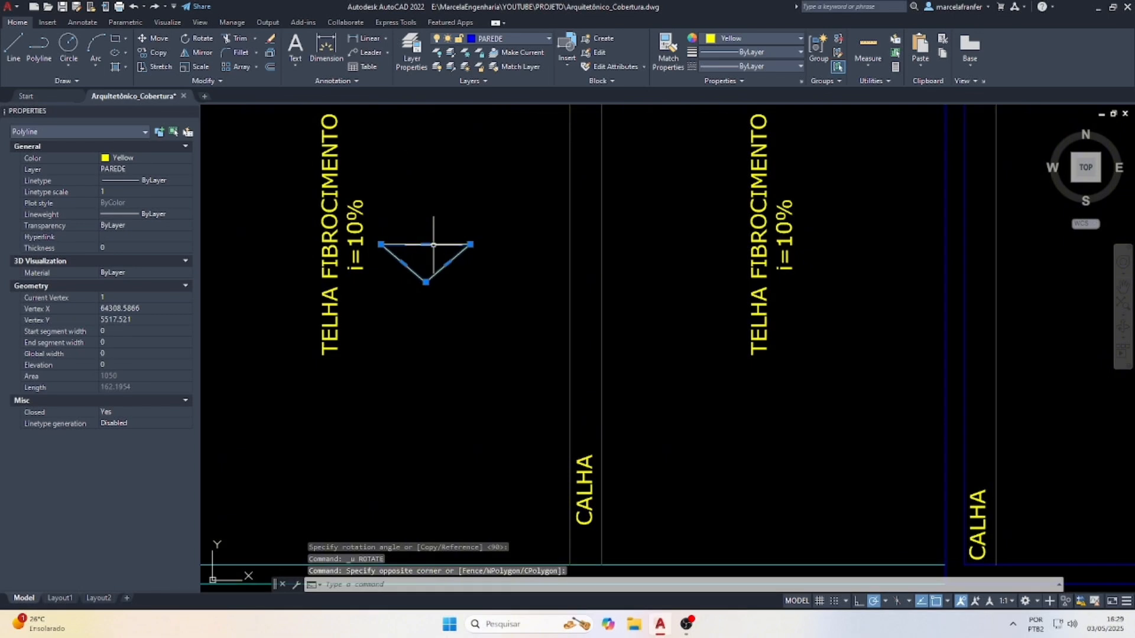
{"action": "type", "text": "eo"}
{"action": "key", "text": "Return"}
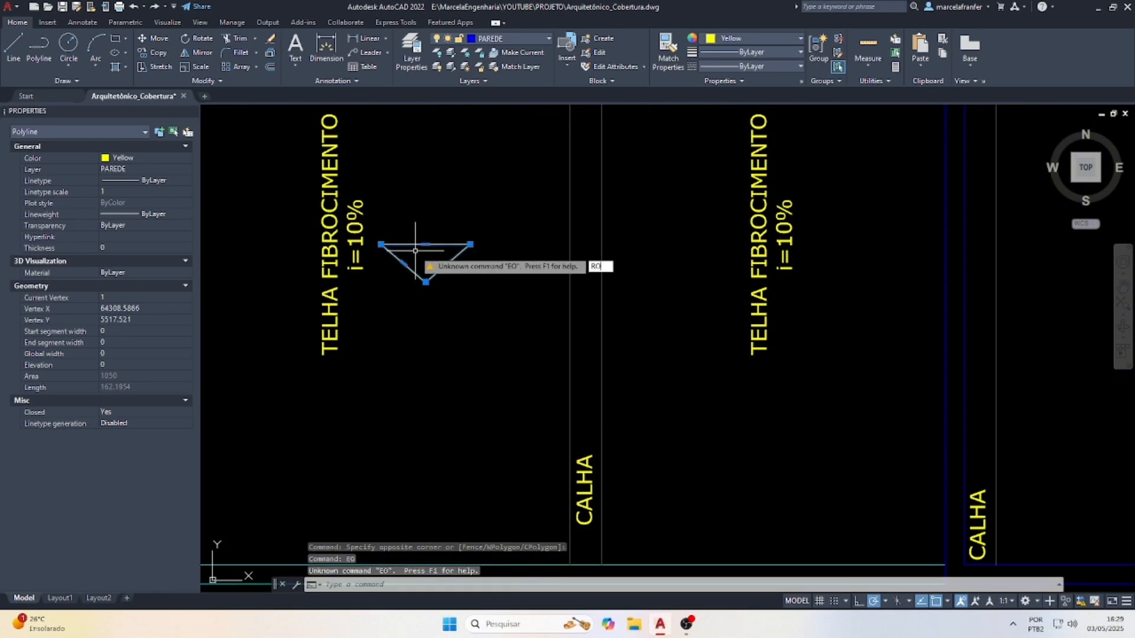
{"action": "type", "text": "ro"}
{"action": "key", "text": "Return"}
{"action": "left_click", "coordinate": [425, 257]}
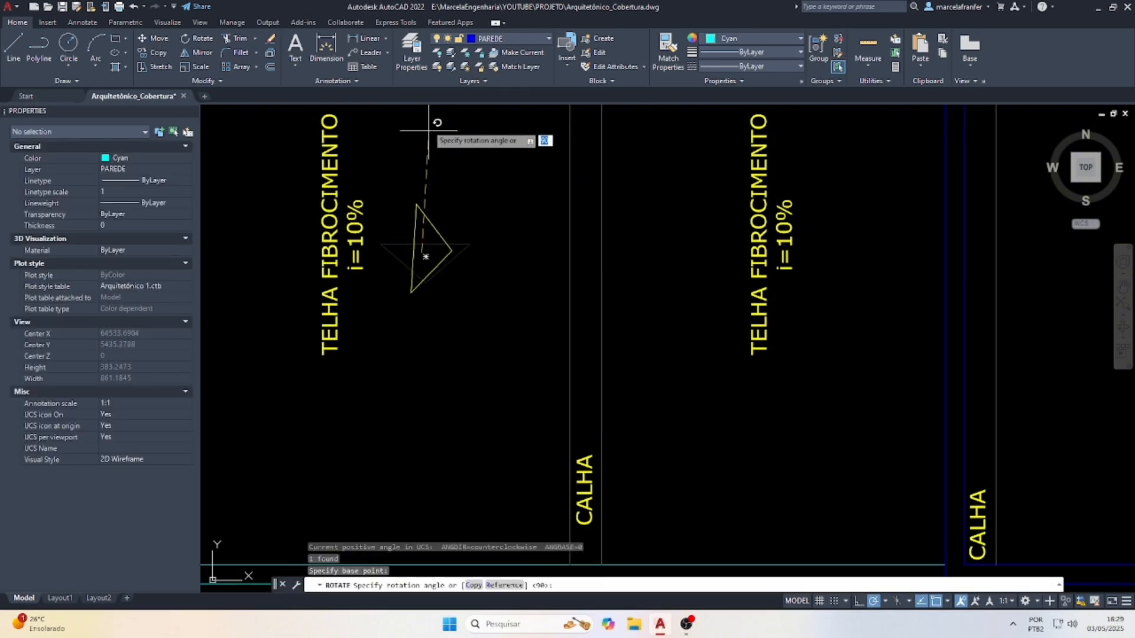
{"action": "left_click", "coordinate": [417, 120]}
Move the rotated triangle closer to the right side of the vertical "i=10%" text.
{"action": "left_click", "coordinate": [464, 284]}
{"action": "left_click", "coordinate": [400, 202]}
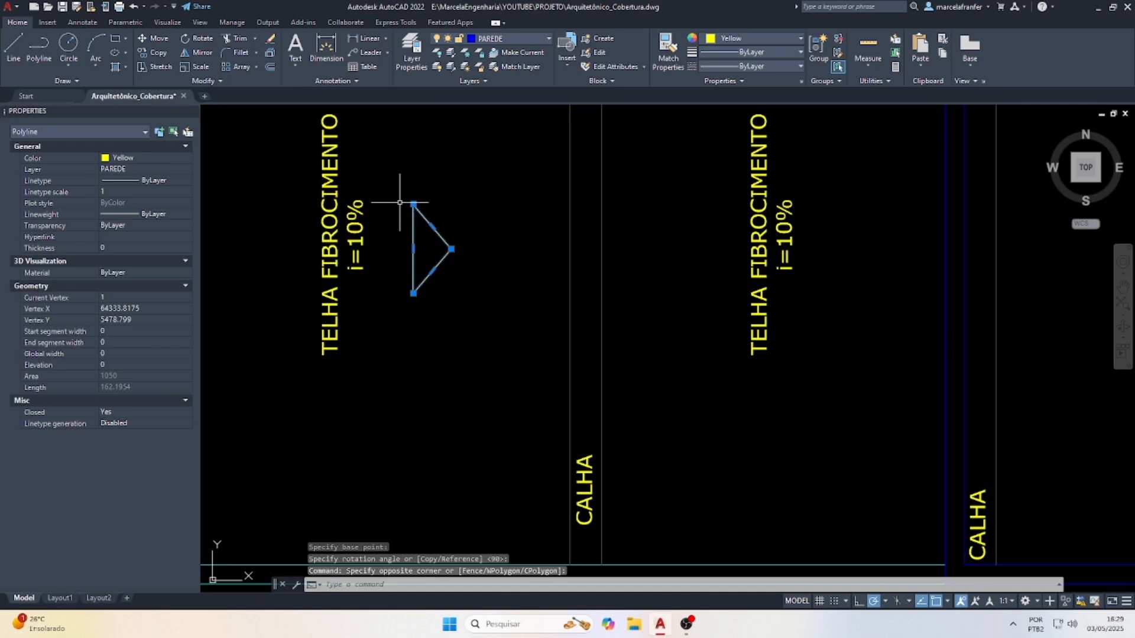
{"action": "type", "text": "m"}
{"action": "key", "text": "Return"}
{"action": "left_click", "coordinate": [426, 248]}
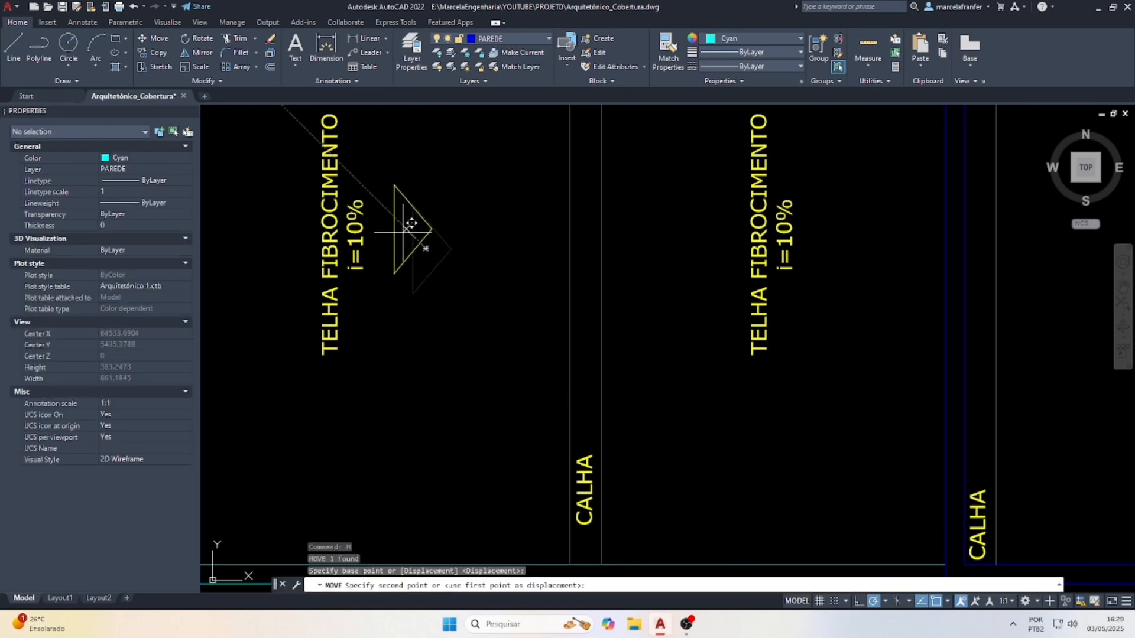
{"action": "left_click", "coordinate": [389, 240]}
Copy the triangle horizontally across the central gutter, just left of the next vertical "TELHA FIBROCIMENTO" label.
{"action": "left_click", "coordinate": [456, 283]}
{"action": "left_click", "coordinate": [378, 185]}
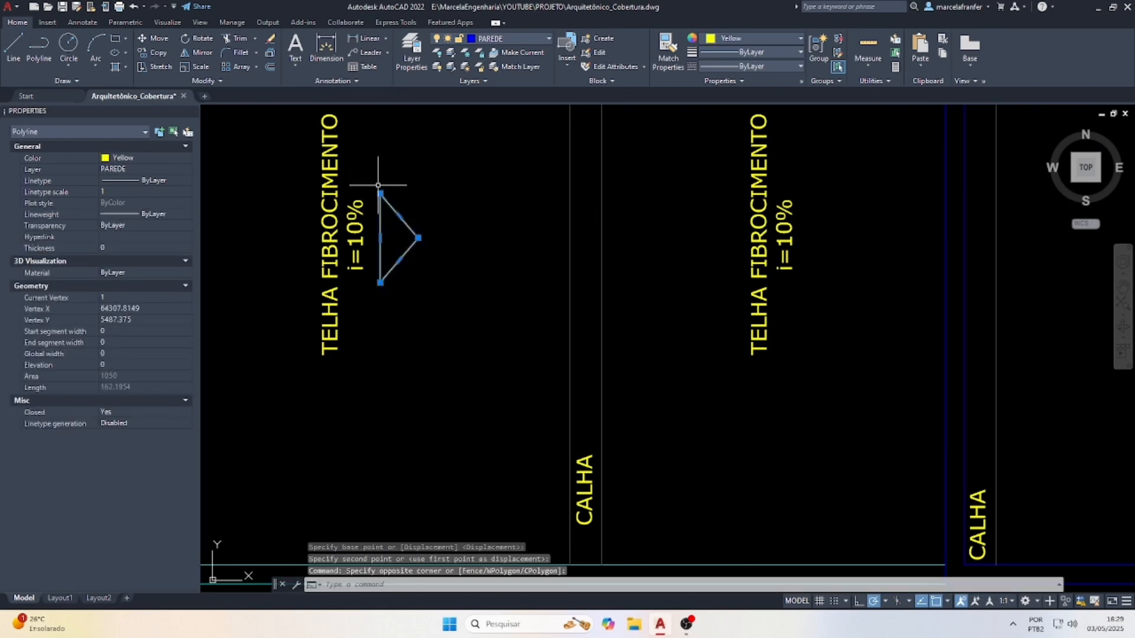
{"action": "type", "text": "CP"}
{"action": "key", "text": "Return"}
{"action": "left_click", "coordinate": [393, 237]}
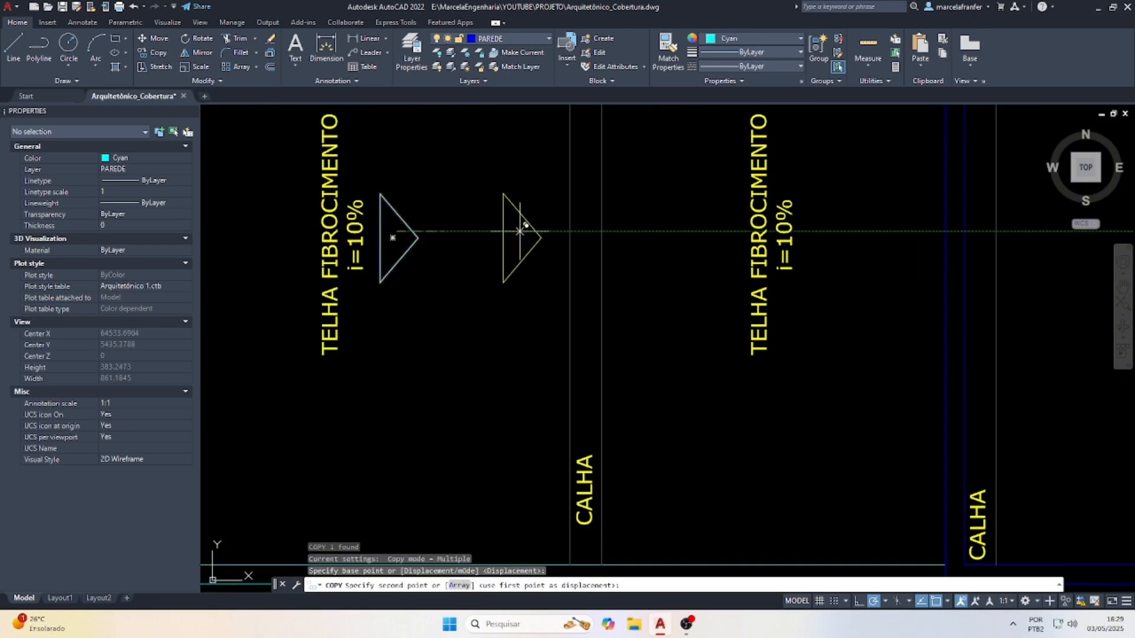
{"action": "left_click", "coordinate": [718, 231]}
{"action": "key", "text": "Escape"}
Rotate the triangle right of the central gutter 180° so it points left toward the gutter.
{"action": "left_click", "coordinate": [704, 271]}
{"action": "left_click", "coordinate": [670, 223]}
{"action": "type", "text": "R"}
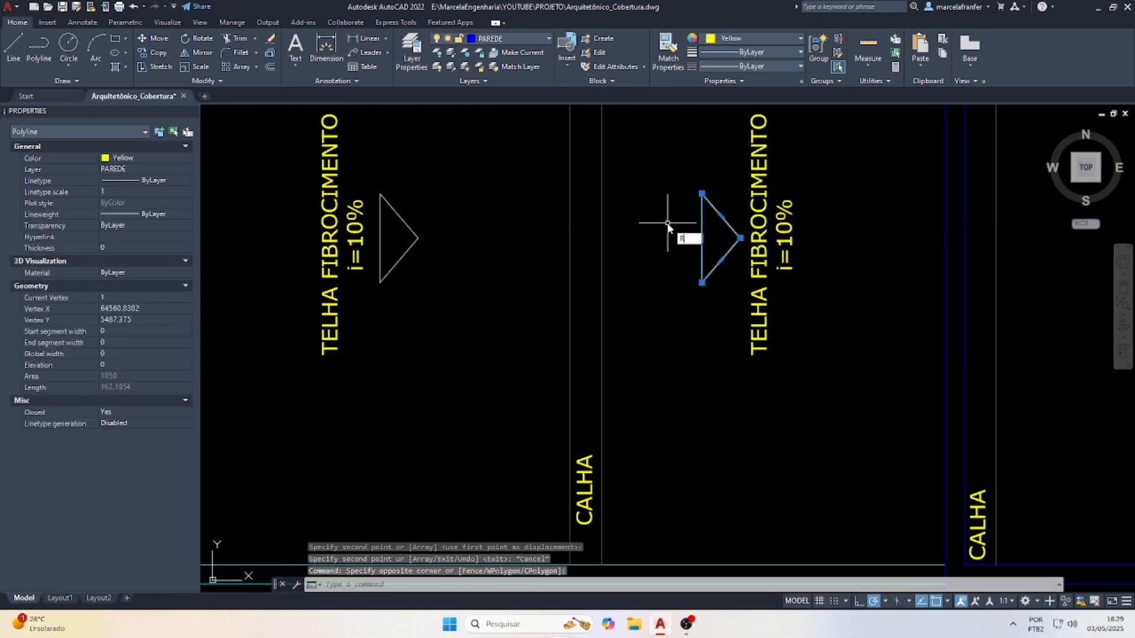
{"action": "type", "text": "O"}
{"action": "key", "text": "Return"}
{"action": "left_click", "coordinate": [715, 238]}
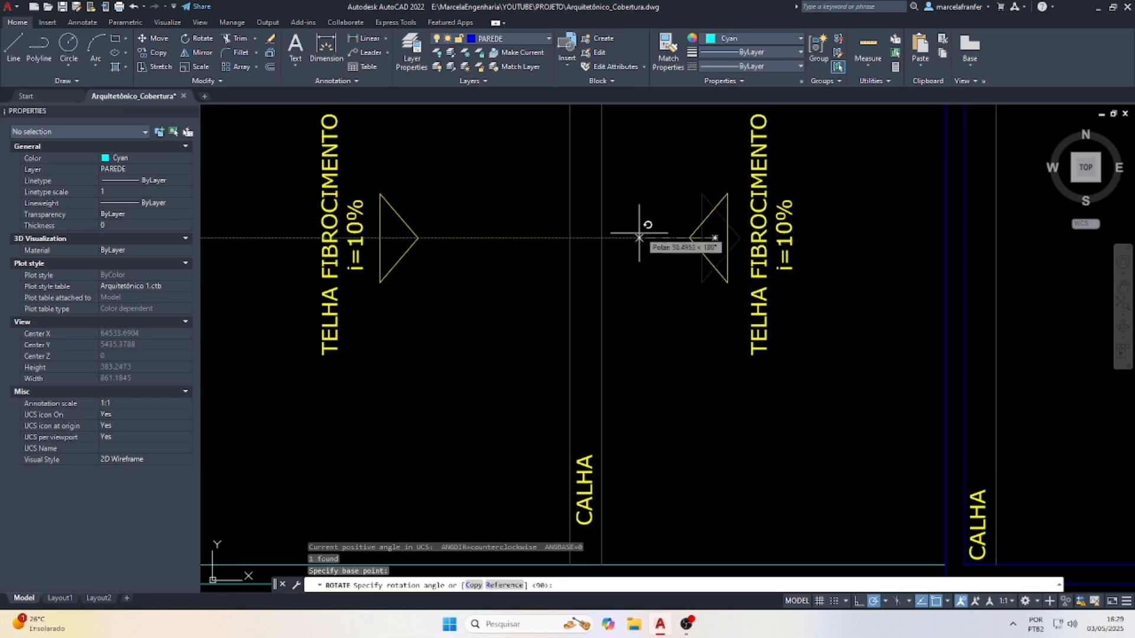
{"action": "left_click", "coordinate": [647, 239]}
Copy the left-pointing triangle horizontally into the blue-outlined roof, just left of its vertical "TELHA FIBROCIMENTO" label.
{"action": "left_click", "coordinate": [714, 269]}
{"action": "left_click", "coordinate": [663, 173]}
{"action": "left_click", "coordinate": [666, 256]}
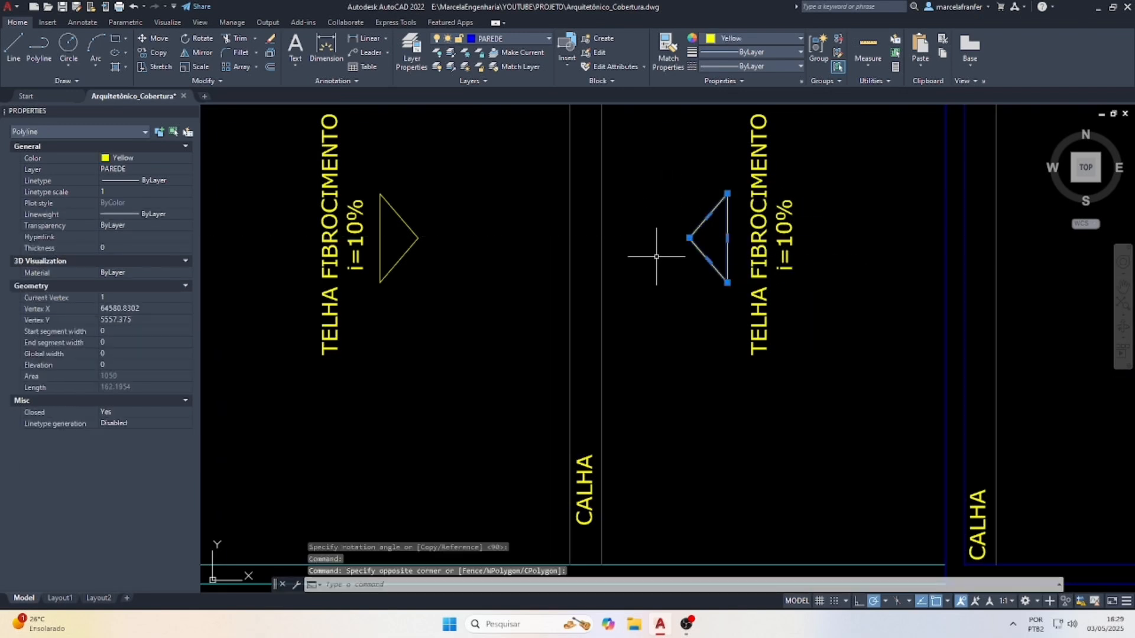
{"action": "type", "text": "CO"}
{"action": "key", "text": "Return"}
{"action": "left_click", "coordinate": [706, 238]}
{"action": "scroll", "coordinate": [509, 170], "scroll_direction": "down", "scroll_amount": 4}
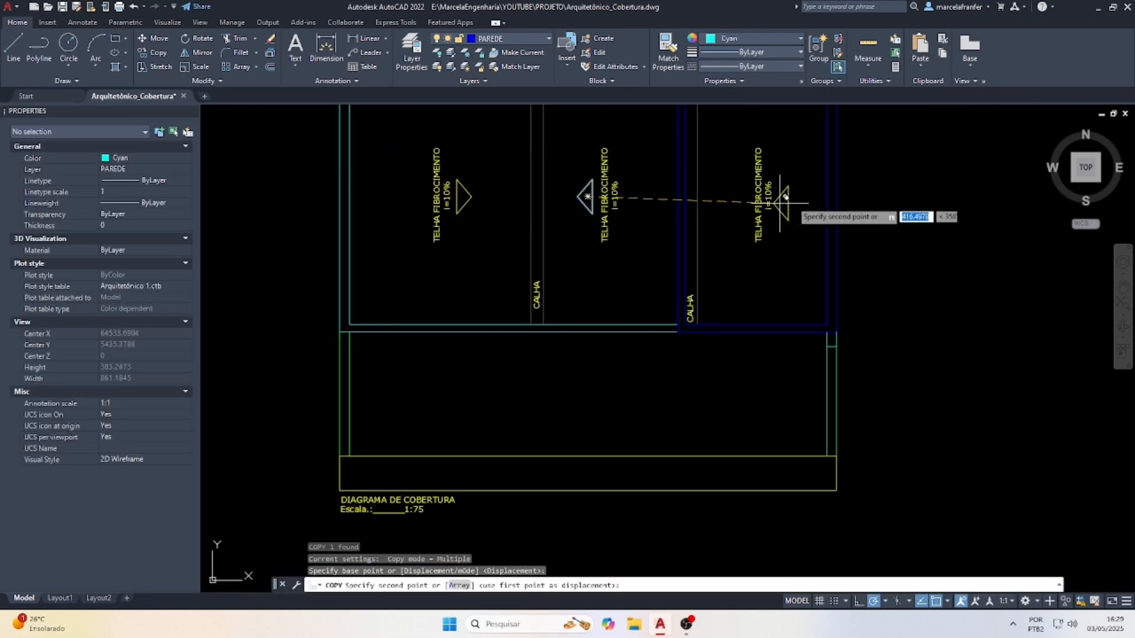
{"action": "scroll", "coordinate": [808, 201], "scroll_direction": "up", "scroll_amount": 4}
{"action": "left_click", "coordinate": [666, 196]}
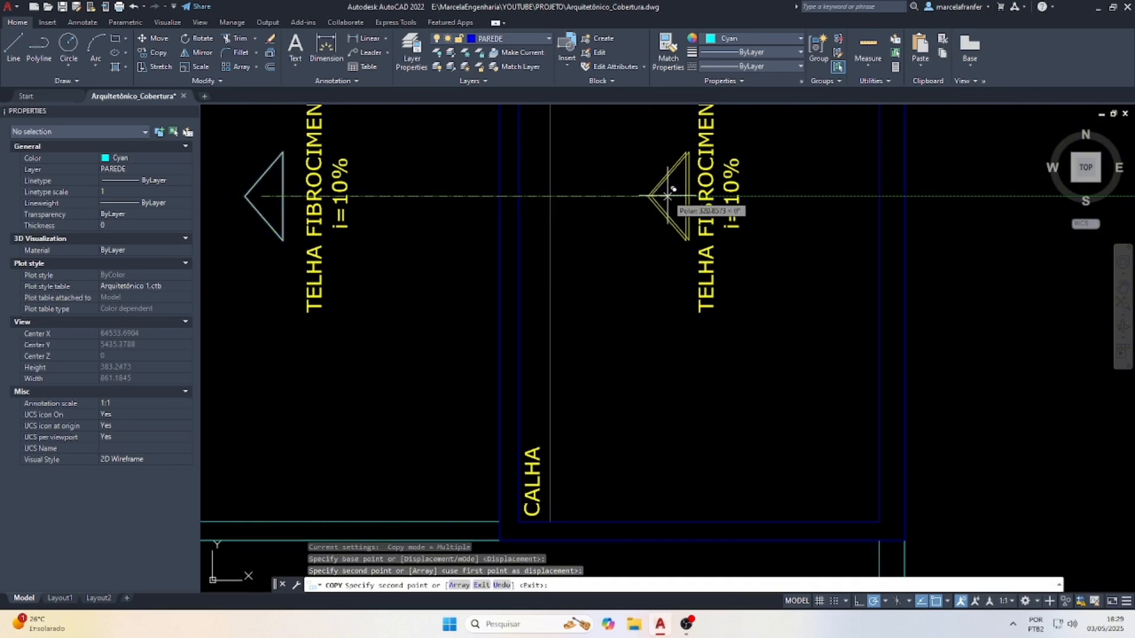
{"action": "key", "text": "Escape"}
{"action": "key", "text": "Escape"}
Copy the tower roof's "TELHA FIBROCIMENTO i=10%" label into the rectangular area directly above the magenta outline.
{"action": "scroll", "coordinate": [790, 351], "scroll_direction": "down", "scroll_amount": 6}
{"action": "scroll", "coordinate": [766, 204], "scroll_direction": "up", "scroll_amount": 2}
{"action": "left_click", "coordinate": [767, 215]}
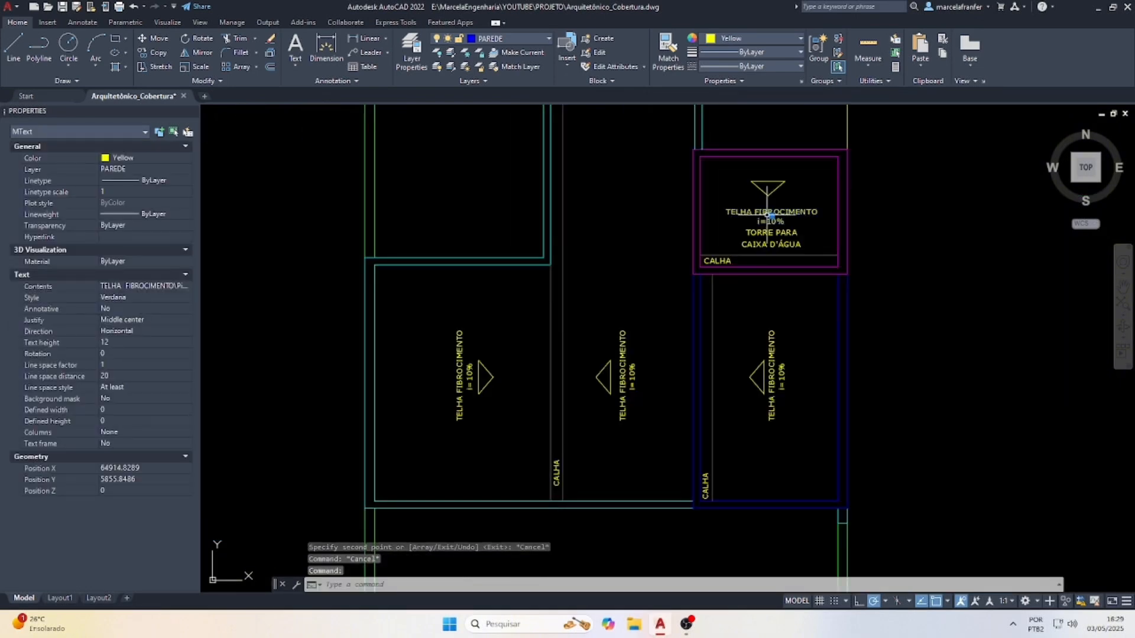
{"action": "type", "text": "CO"}
{"action": "key", "text": "Return"}
{"action": "left_click", "coordinate": [771, 237]}
{"action": "scroll", "coordinate": [756, 259], "scroll_direction": "down", "scroll_amount": 5}
{"action": "scroll", "coordinate": [750, 207], "scroll_direction": "up", "scroll_amount": 10}
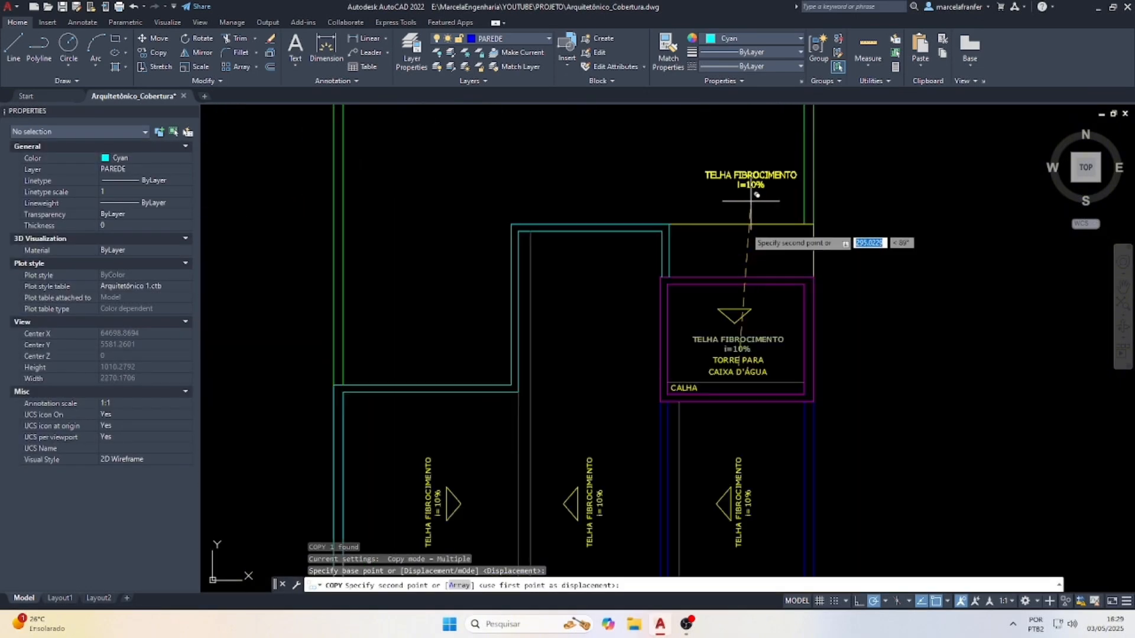
{"action": "left_click", "coordinate": [722, 338]}
{"action": "key", "text": "Escape"}
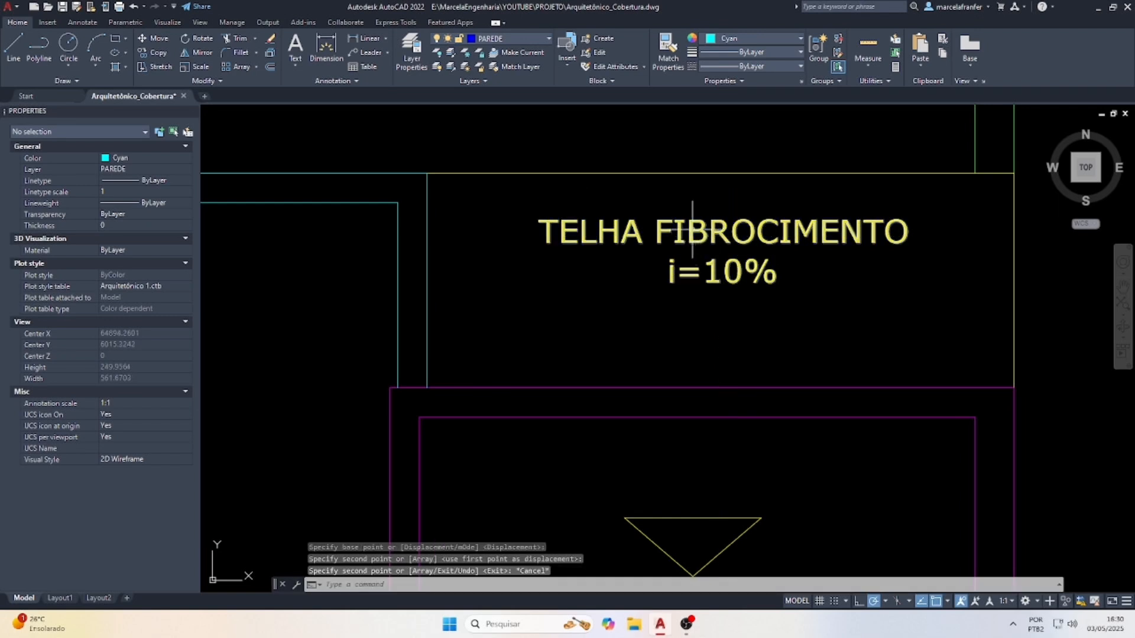
Change the copied label above the tower to "LAJE IMPERMEABILIZADA", removing the "i=10%" text.
{"action": "double_click", "coordinate": [695, 233]}
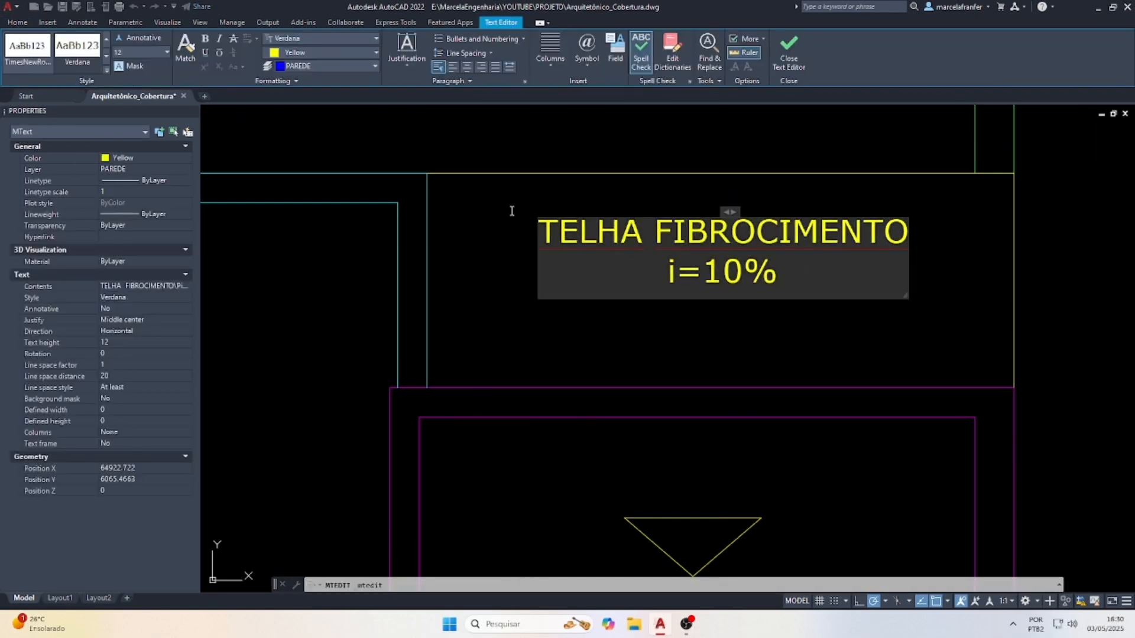
{"action": "type", "text": "LAJE IMP"}
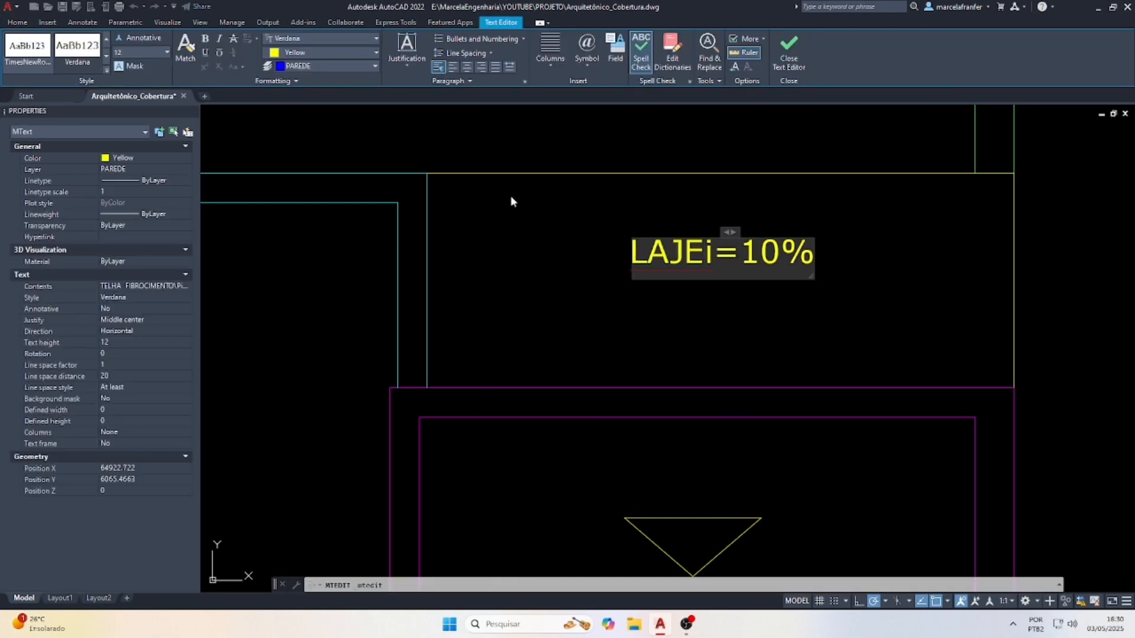
{"action": "type", "text": "ERMEABIL"}
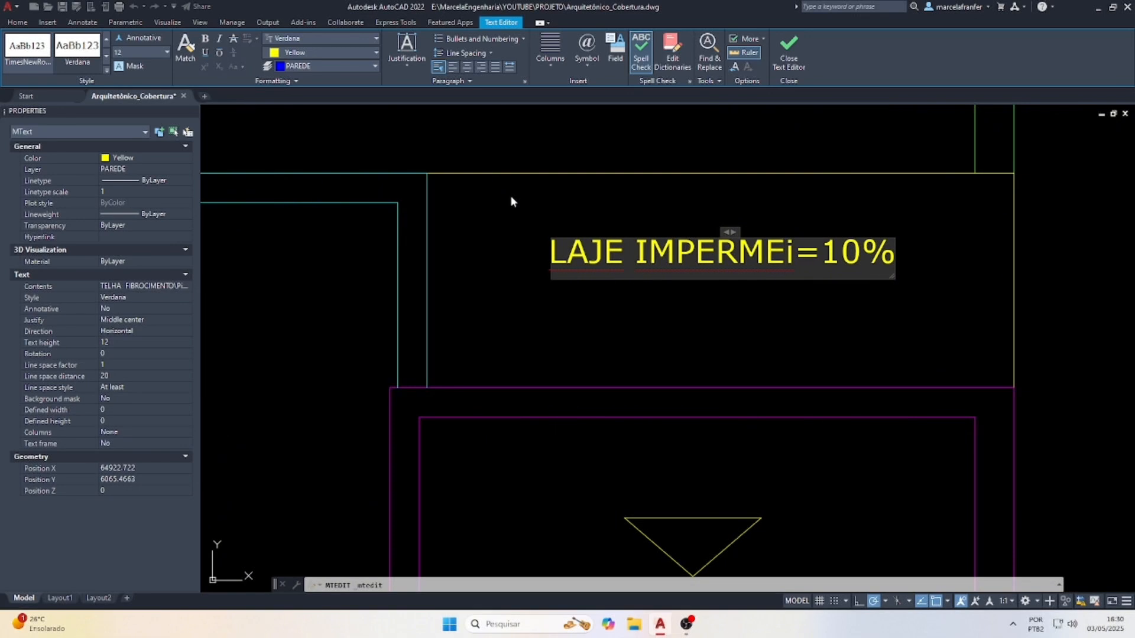
{"action": "type", "text": "IZADA"}
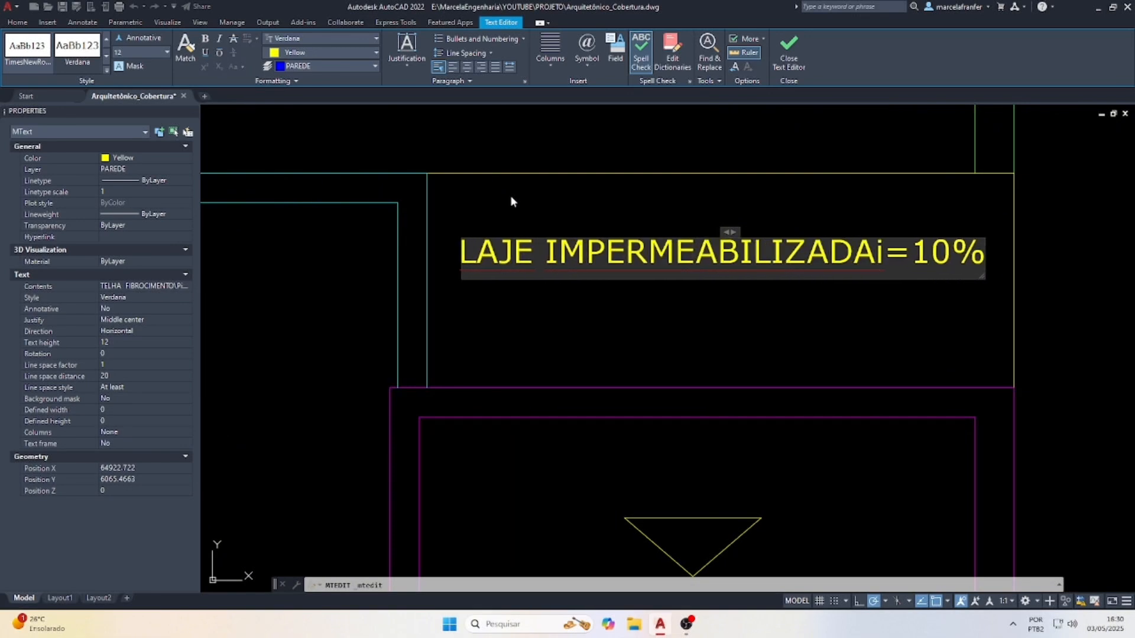
{"action": "key", "text": "Delete"}
{"action": "key", "text": "Delete"}
{"action": "key", "text": "Delete"}
{"action": "key", "text": "Delete"}
{"action": "key", "text": "Delete"}
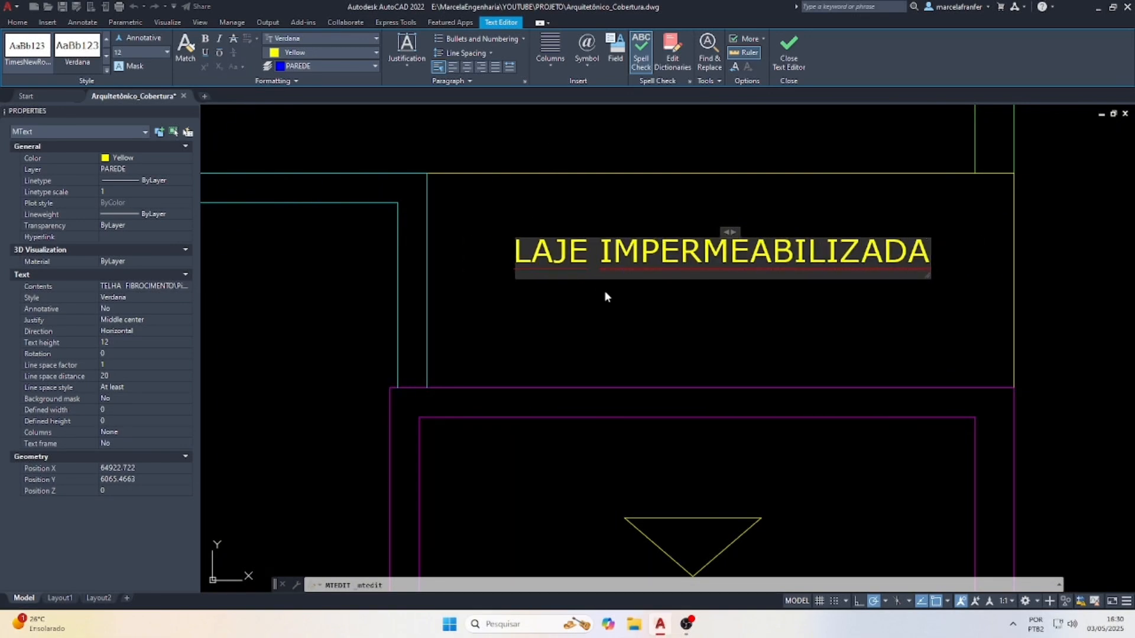
Copy the "LAJE IMPERMEABILIZADA" label into the yellow-outlined strip along the lower edge of the roof plan.
{"action": "left_click", "coordinate": [606, 297]}
{"action": "type", "text": "co"}
{"action": "key", "text": "Return"}
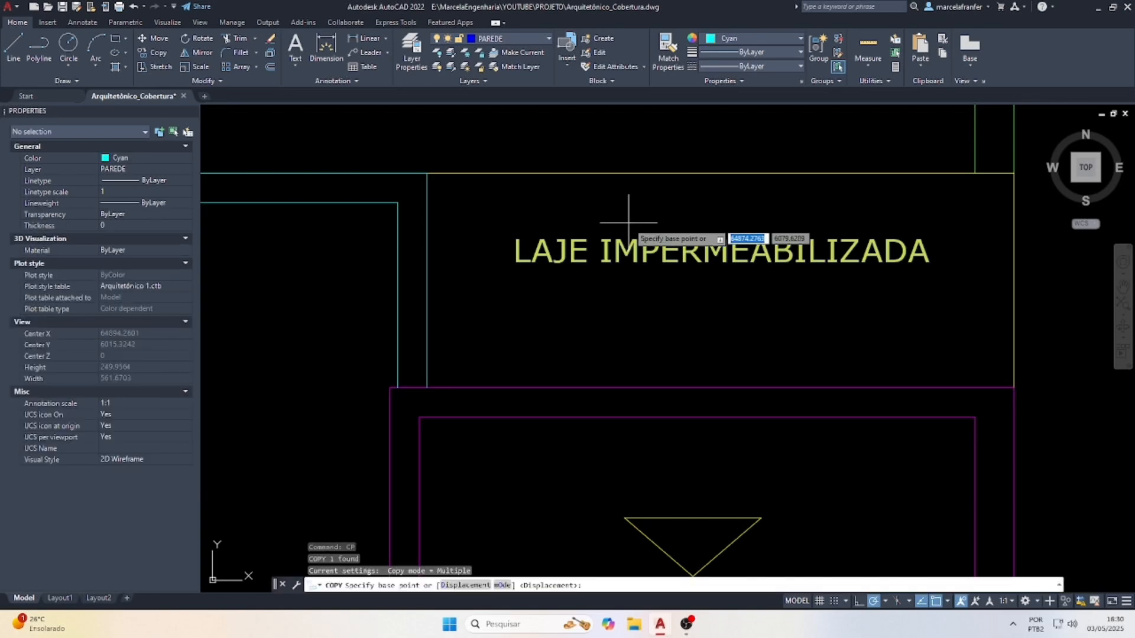
{"action": "left_click", "coordinate": [675, 292]}
{"action": "scroll", "coordinate": [653, 153], "scroll_direction": "down", "scroll_amount": 10}
{"action": "scroll", "coordinate": [612, 301], "scroll_direction": "up", "scroll_amount": 5}
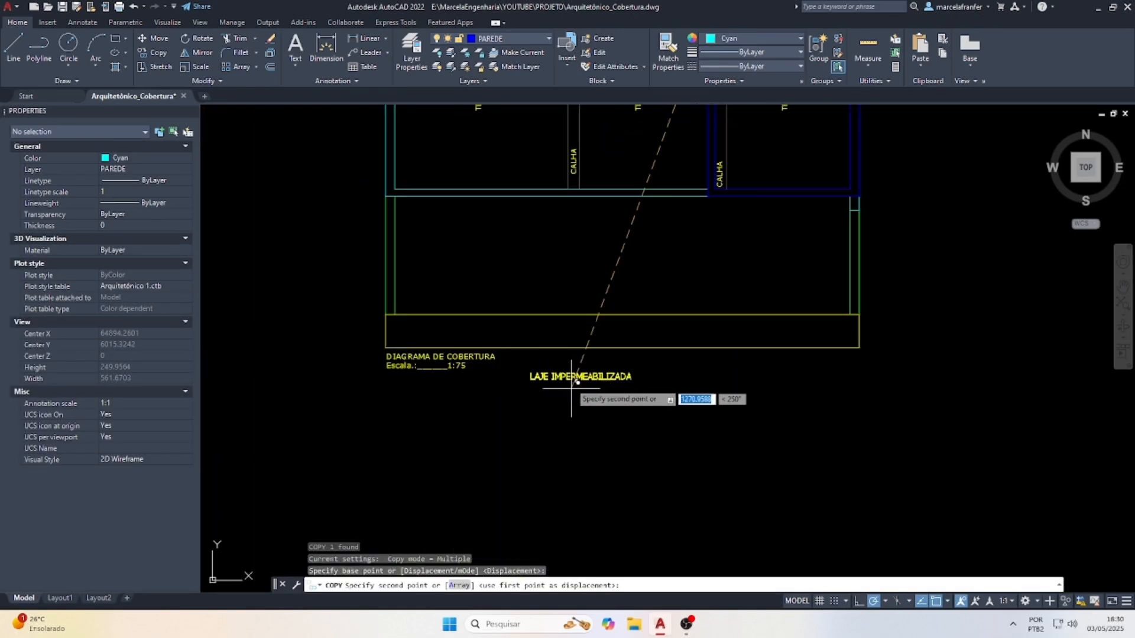
{"action": "left_click", "coordinate": [591, 325]}
{"action": "scroll", "coordinate": [630, 349], "scroll_direction": "down", "scroll_amount": 3}
{"action": "scroll", "coordinate": [770, 372], "scroll_direction": "down", "scroll_amount": 5}
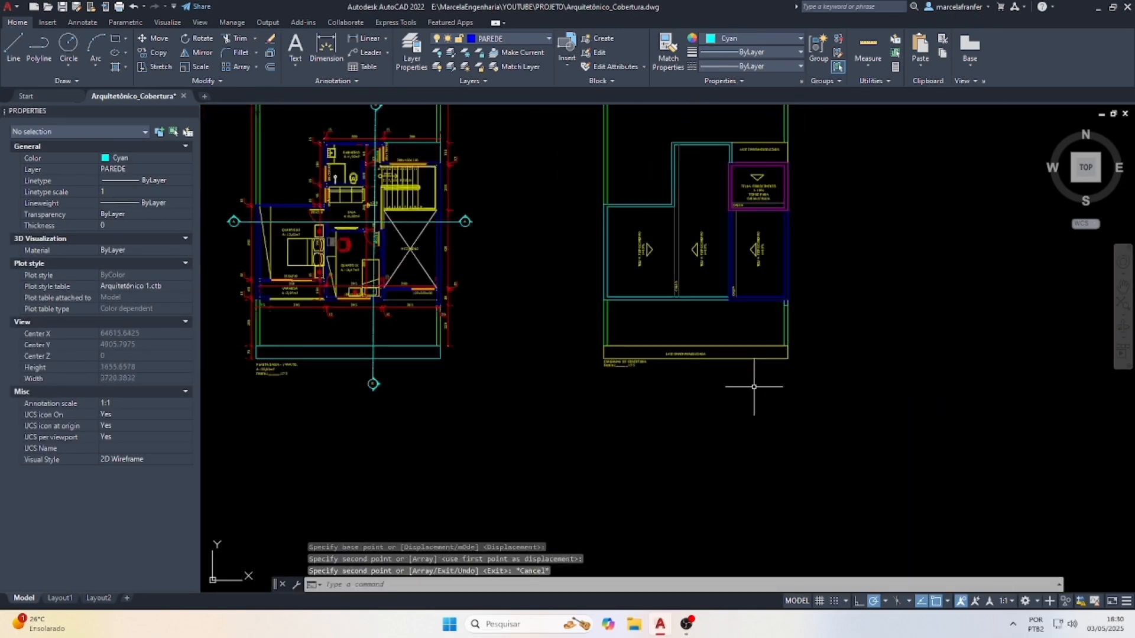
{"action": "scroll", "coordinate": [801, 241], "scroll_direction": "up", "scroll_amount": 2}
{"action": "key", "text": "Escape"}
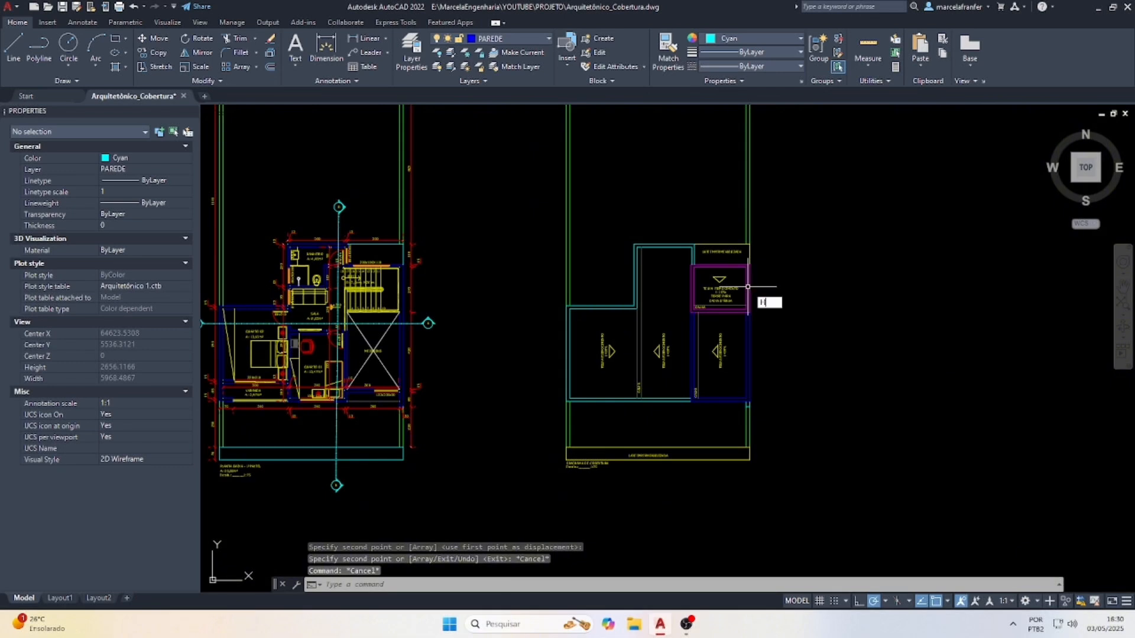
Hatch the leftmost roof area with the ANSI31 pattern in color 251, at angle 135 and scale 100.
{"action": "type", "text": "h"}
{"action": "key", "text": "Return"}
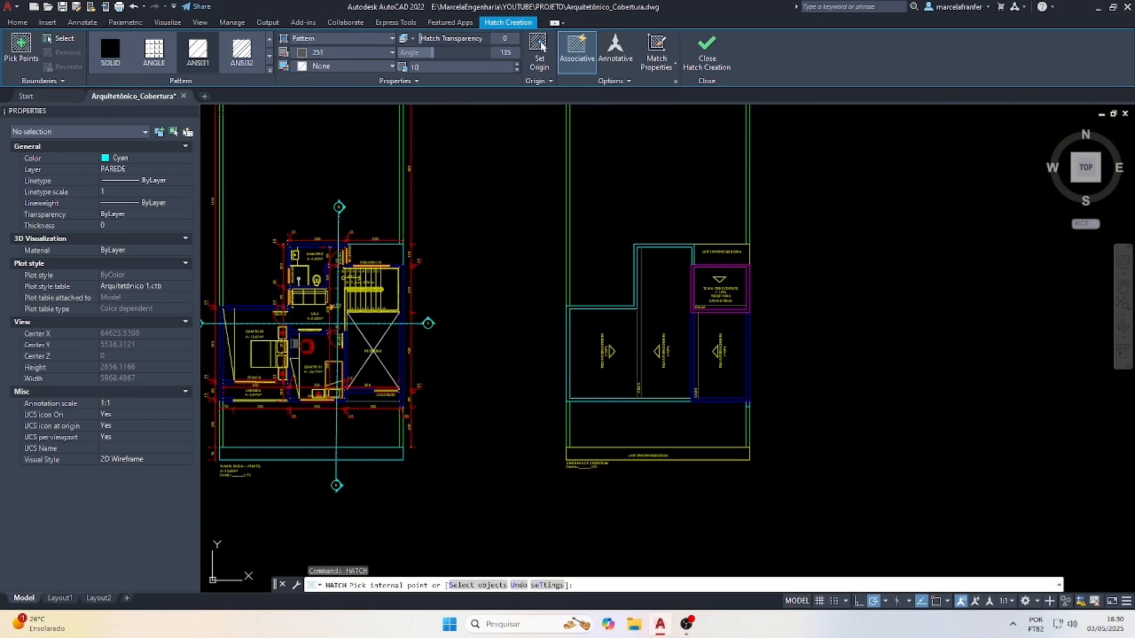
{"action": "left_click", "coordinate": [615, 340]}
{"action": "scroll", "coordinate": [624, 343], "scroll_direction": "up", "scroll_amount": 4}
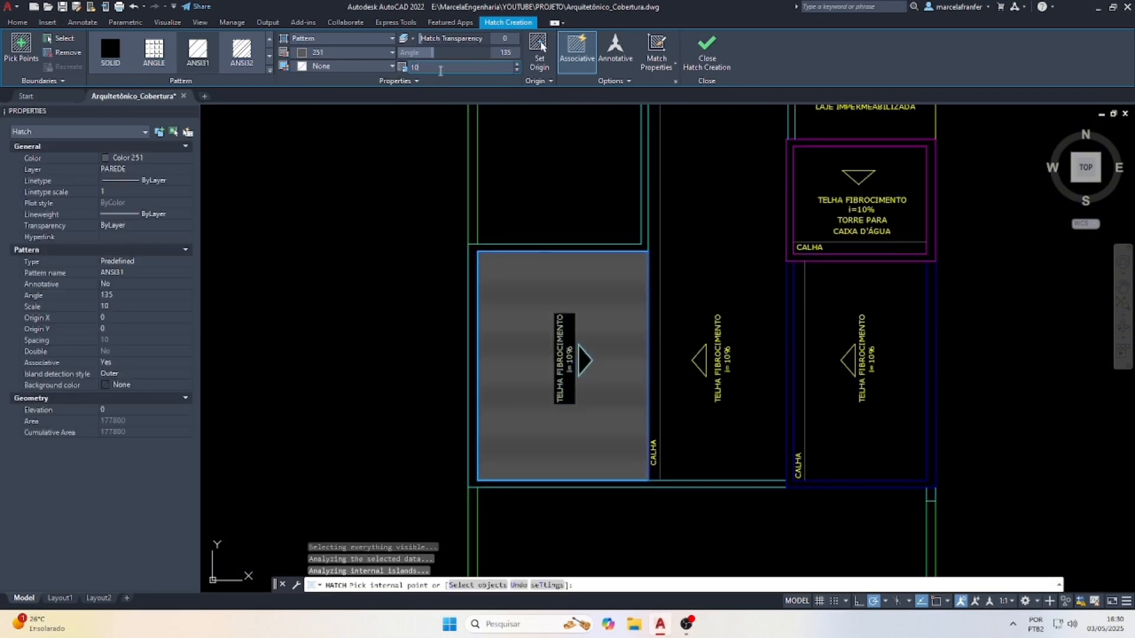
{"action": "key", "text": "Return"}
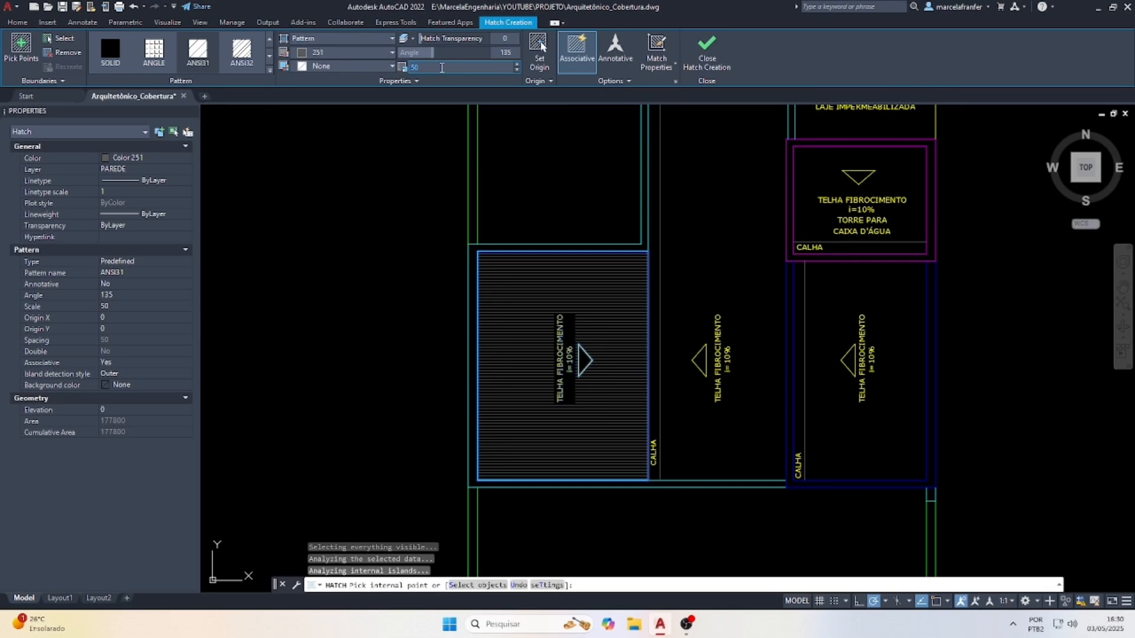
{"action": "type", "text": "0"}
{"action": "key", "text": "Return"}
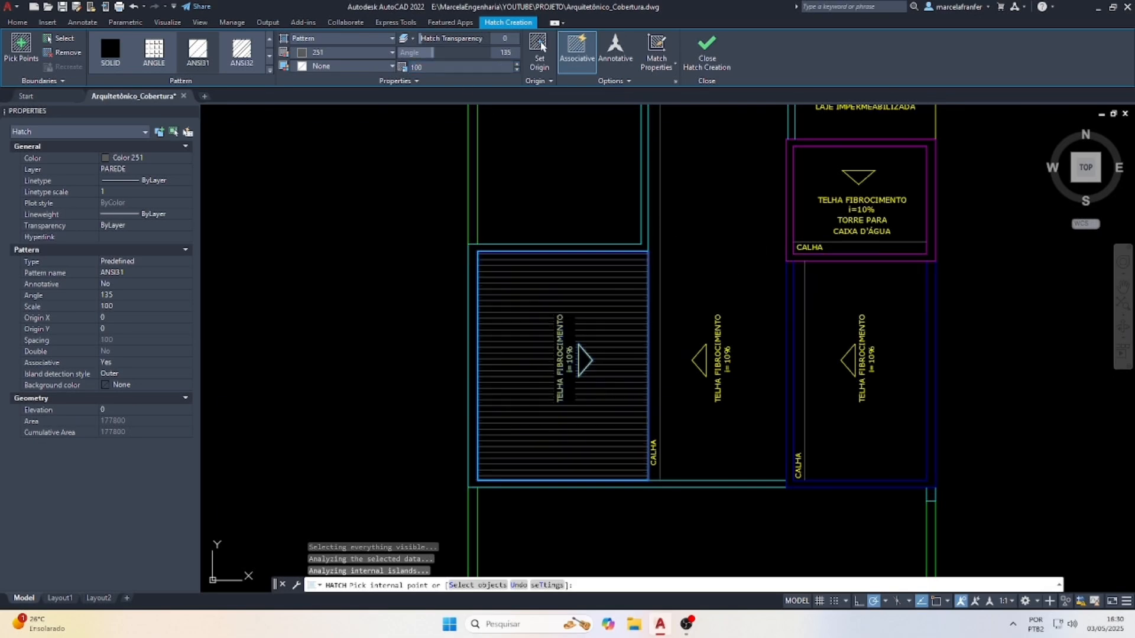
Extend the hatch to the central and blue-outlined roofs, and hatch the magenta tower roof with the same ANSI31 settings.
{"action": "left_click", "coordinate": [736, 283]}
{"action": "left_click", "coordinate": [884, 307]}
{"action": "scroll", "coordinate": [884, 308], "scroll_direction": "down", "scroll_amount": 5}
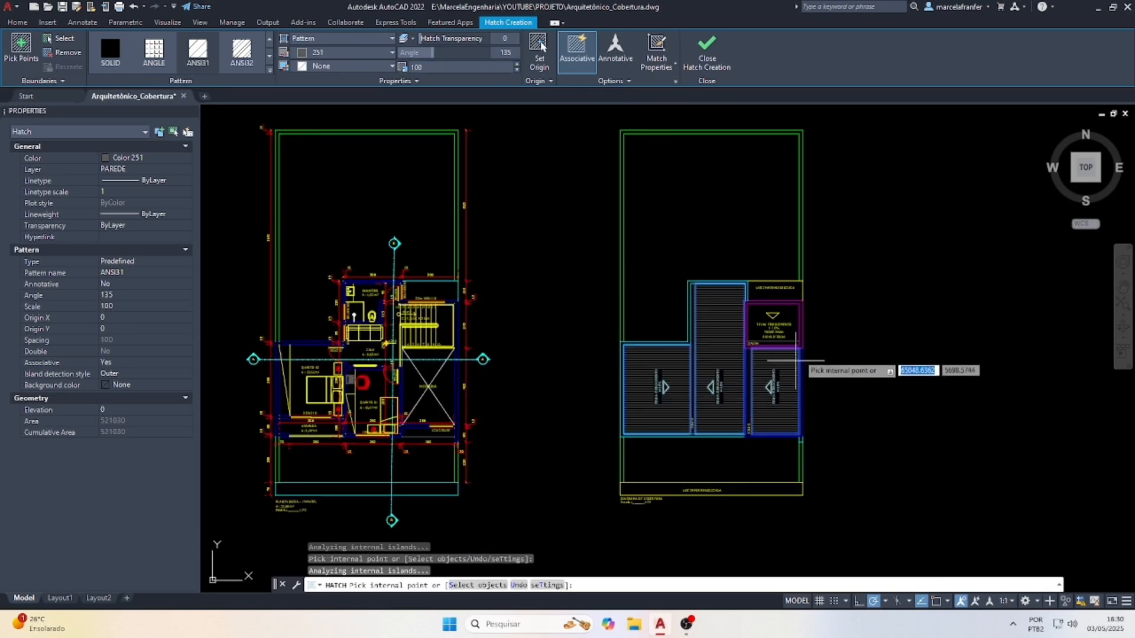
{"action": "scroll", "coordinate": [848, 362], "scroll_direction": "up", "scroll_amount": 4}
{"action": "scroll", "coordinate": [775, 310], "scroll_direction": "up", "scroll_amount": 2}
{"action": "left_click", "coordinate": [786, 295]}
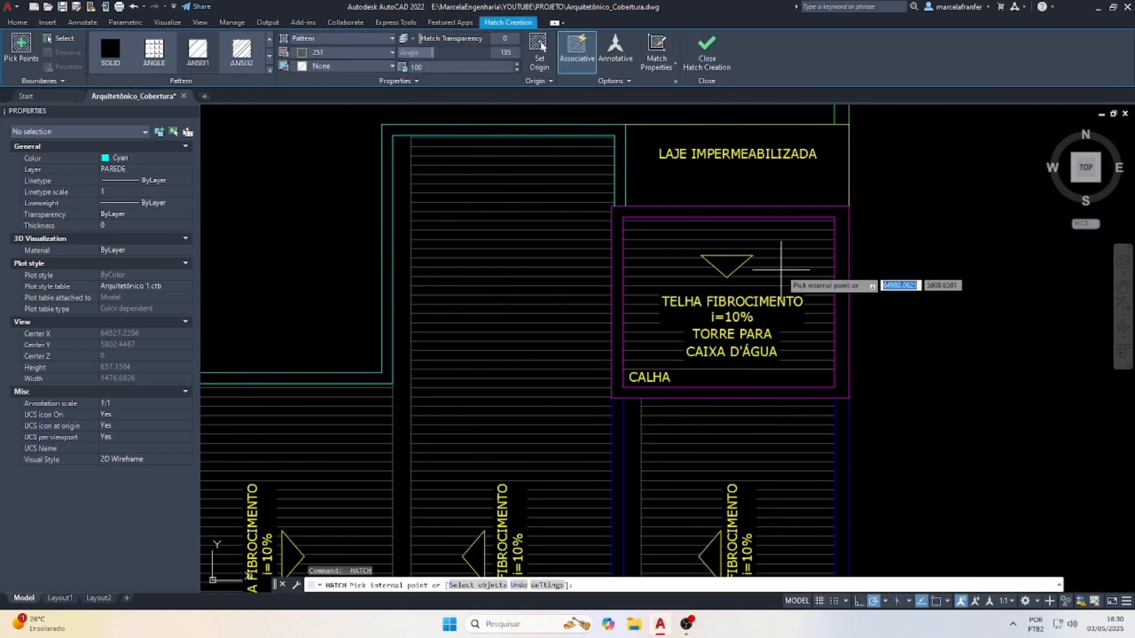
{"action": "key", "text": "Escape"}
Set the tower roof hatch's angle to 45 so its lines run vertically.
{"action": "left_click", "coordinate": [776, 247]}
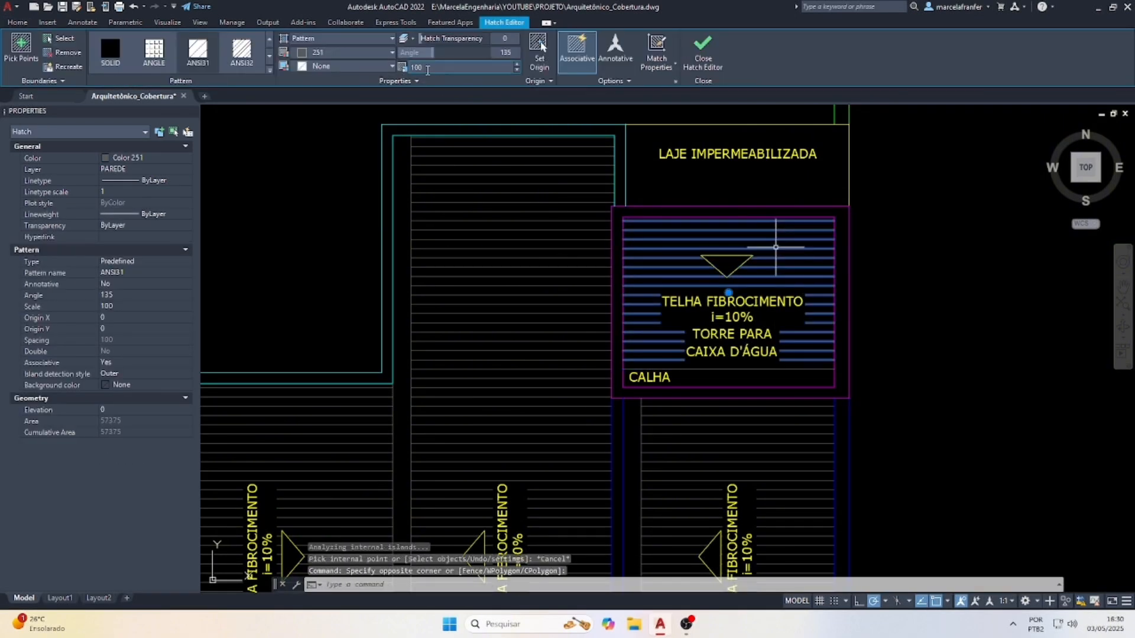
{"action": "left_click", "coordinate": [507, 53]}
{"action": "type", "text": "45"}
{"action": "key", "text": "Return"}
{"action": "key", "text": "Escape"}
{"action": "key", "text": "Escape"}
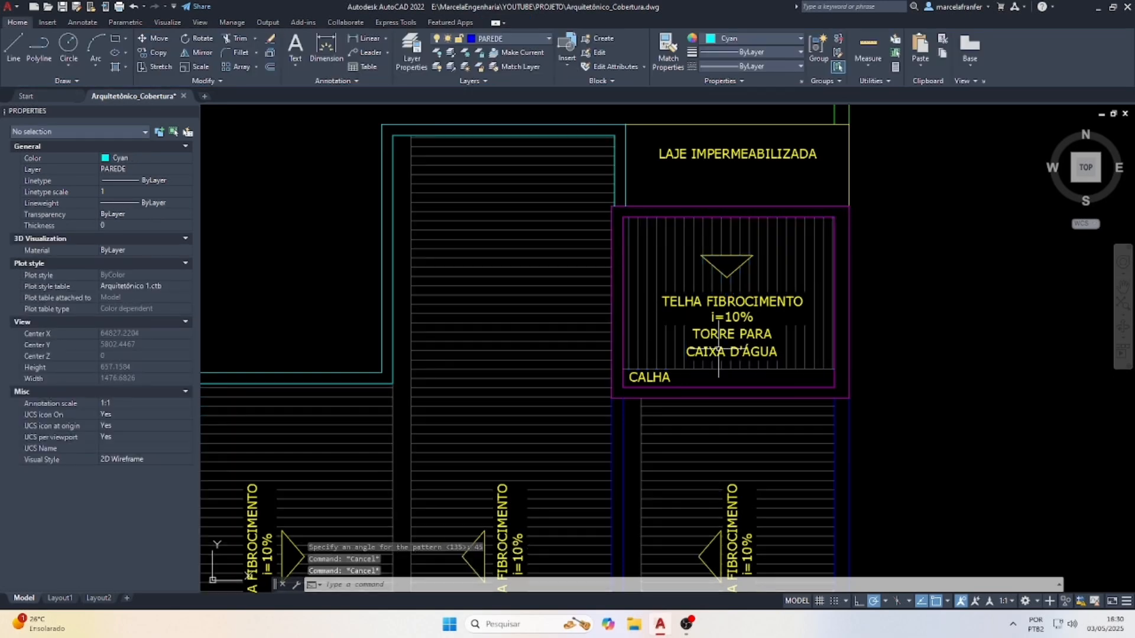
Examine the finished roof plan's hatching and labels alongside the neighbouring floor plans.
{"action": "scroll", "coordinate": [827, 224], "scroll_direction": "down", "scroll_amount": 3}
{"action": "scroll", "coordinate": [840, 447], "scroll_direction": "up", "scroll_amount": 4}
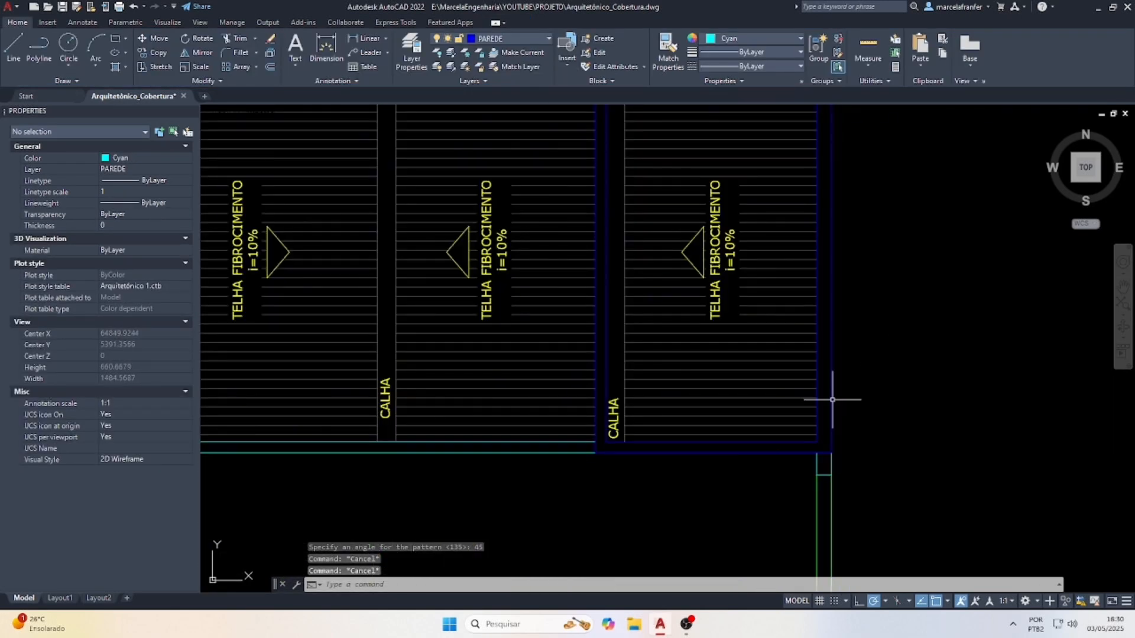
{"action": "scroll", "coordinate": [832, 399], "scroll_direction": "down", "scroll_amount": 6}
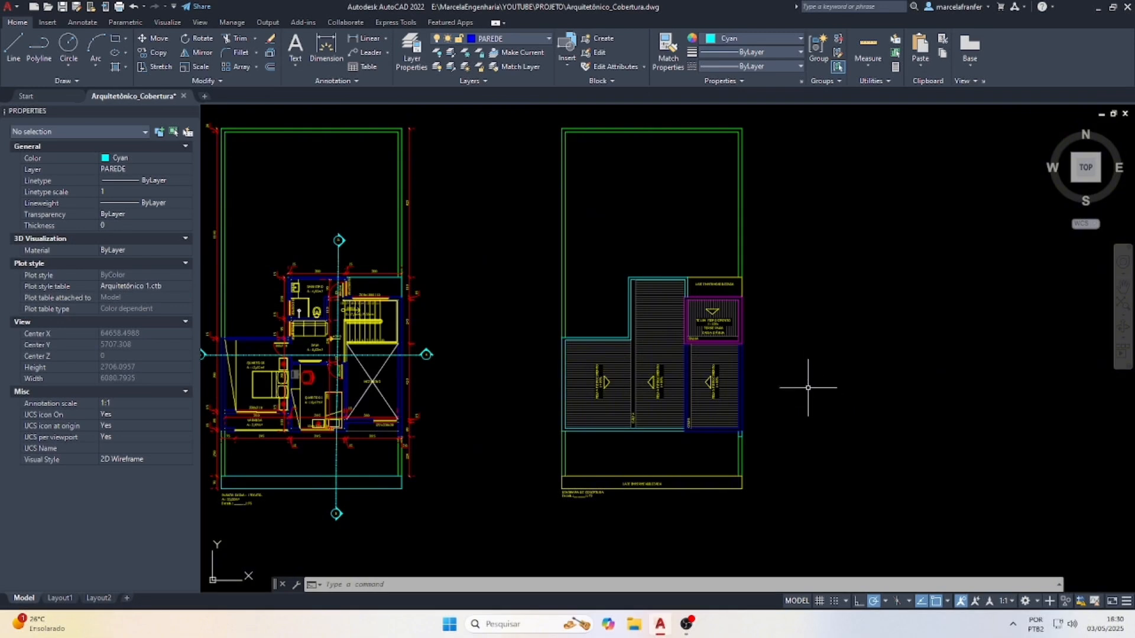
{"action": "scroll", "coordinate": [807, 398], "scroll_direction": "up", "scroll_amount": 2}
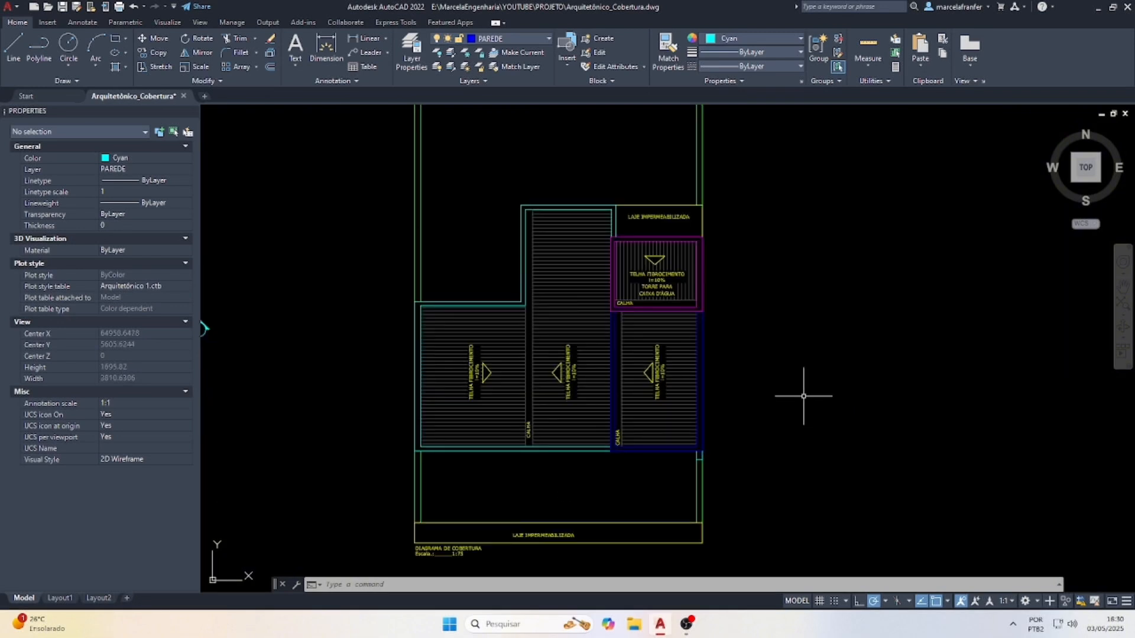
{"action": "scroll", "coordinate": [789, 393], "scroll_direction": "down", "scroll_amount": 2}
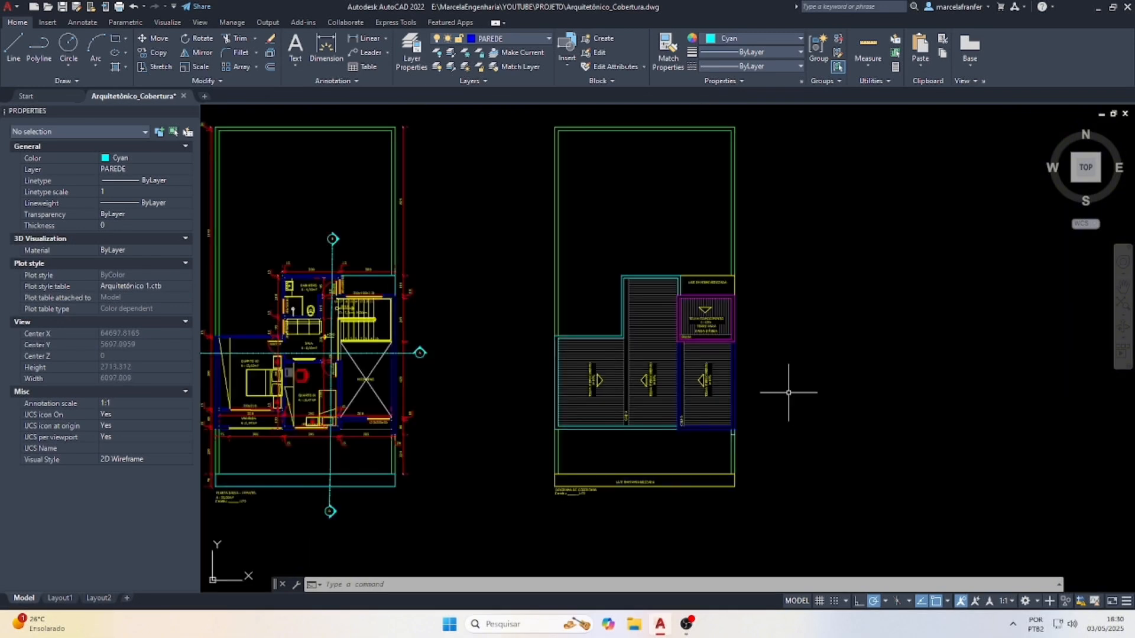
{"action": "scroll", "coordinate": [792, 388], "scroll_direction": "down", "scroll_amount": 2}
{"action": "scroll", "coordinate": [679, 436], "scroll_direction": "up", "scroll_amount": 4}
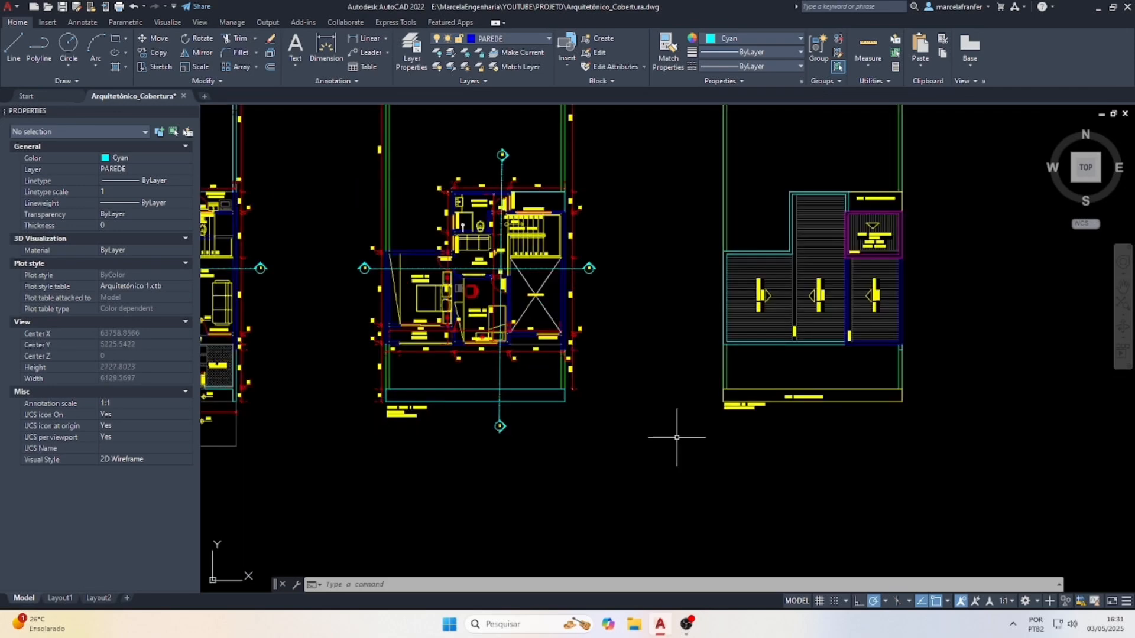
{"action": "scroll", "coordinate": [675, 419], "scroll_direction": "down", "scroll_amount": 2}
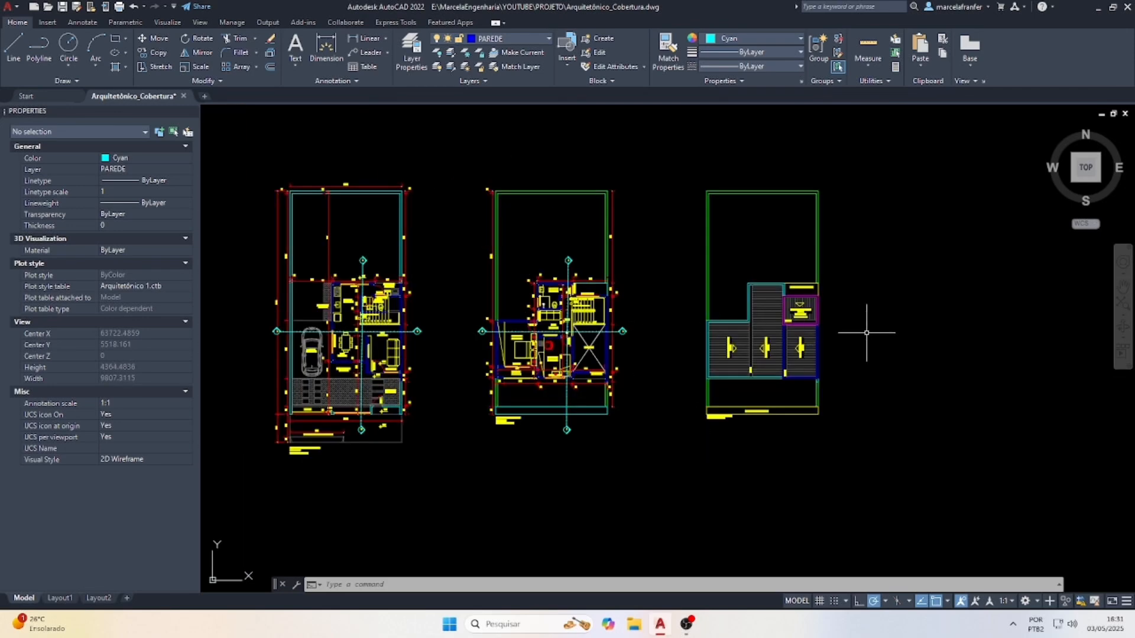
Copy the entire roof plan horizontally into the empty space to its right.
{"action": "left_click", "coordinate": [661, 157]}
{"action": "left_click", "coordinate": [860, 448]}
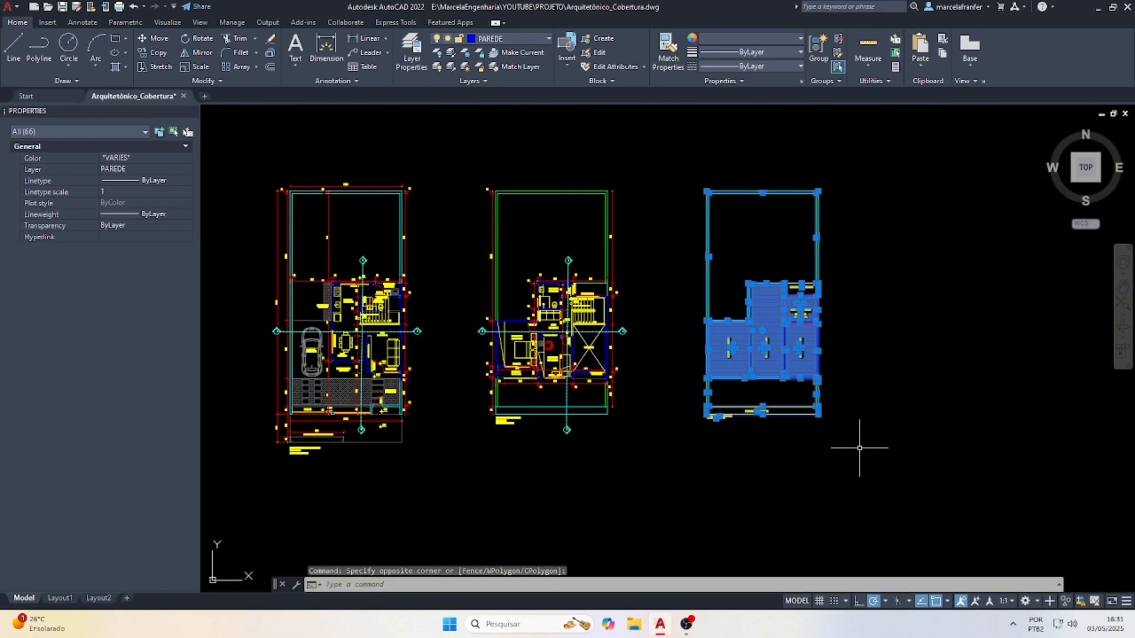
{"action": "key", "text": "Return"}
{"action": "left_click", "coordinate": [860, 448]}
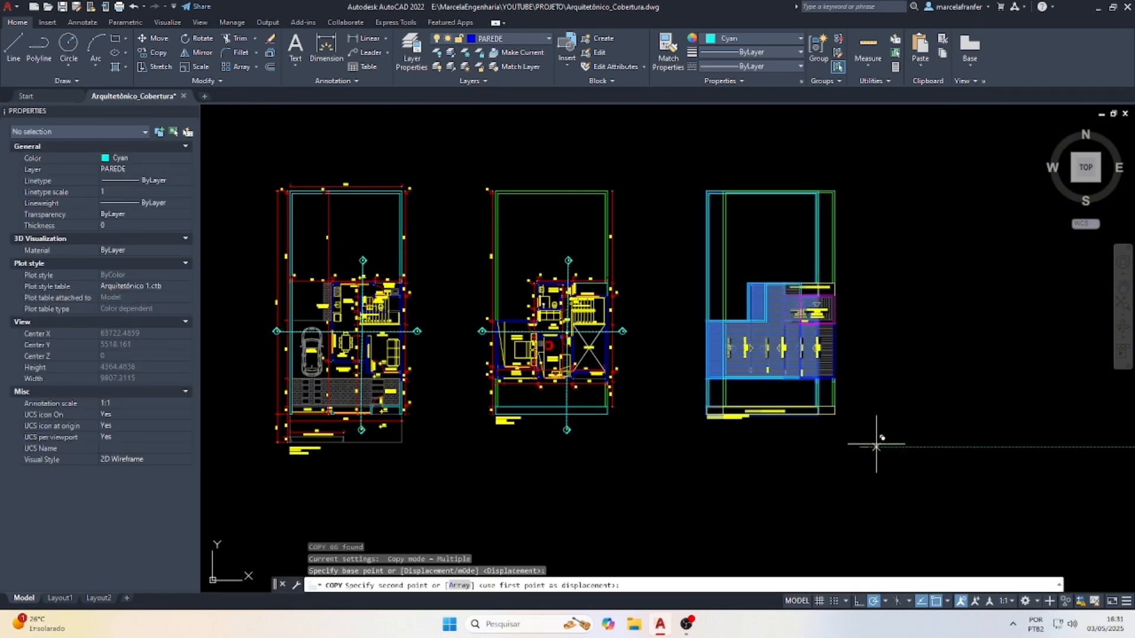
{"action": "left_click", "coordinate": [1044, 448]}
{"action": "key", "text": "Escape"}
Convert the copied roof plan into a block named TELHADO.
{"action": "left_click", "coordinate": [1041, 470]}
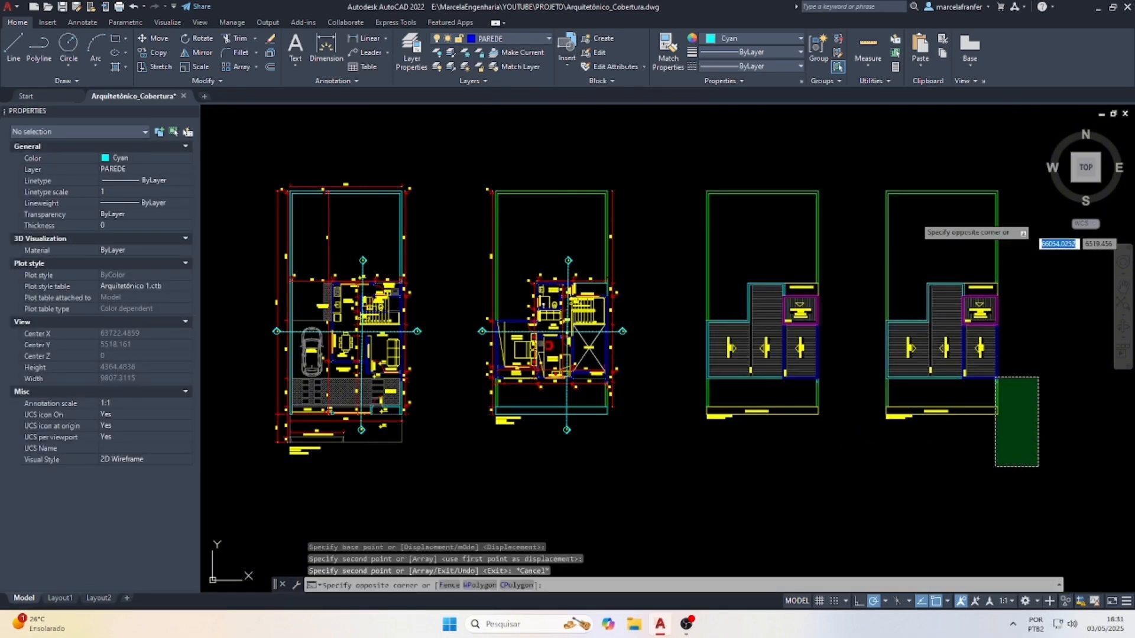
{"action": "left_click", "coordinate": [856, 137]}
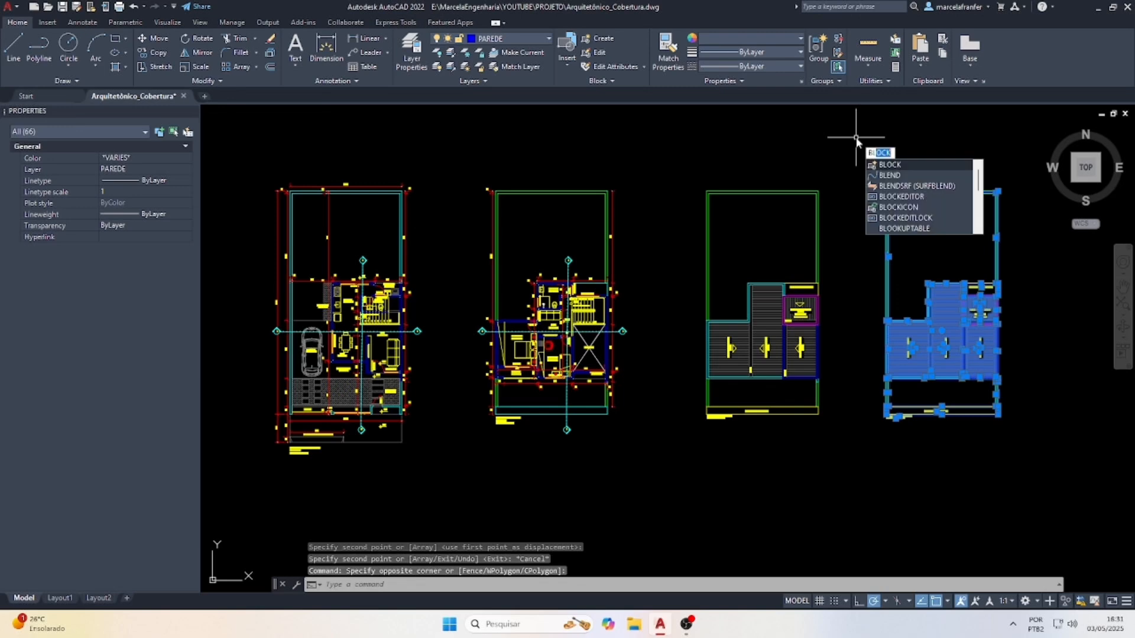
{"action": "key", "text": "Return"}
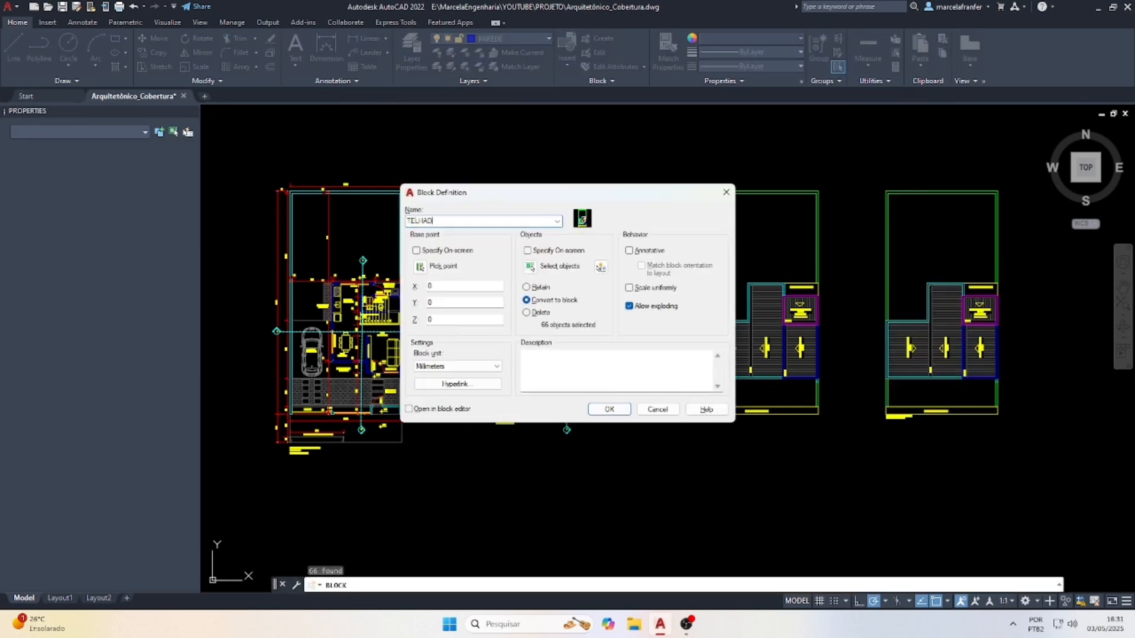
{"action": "key", "text": "Return"}
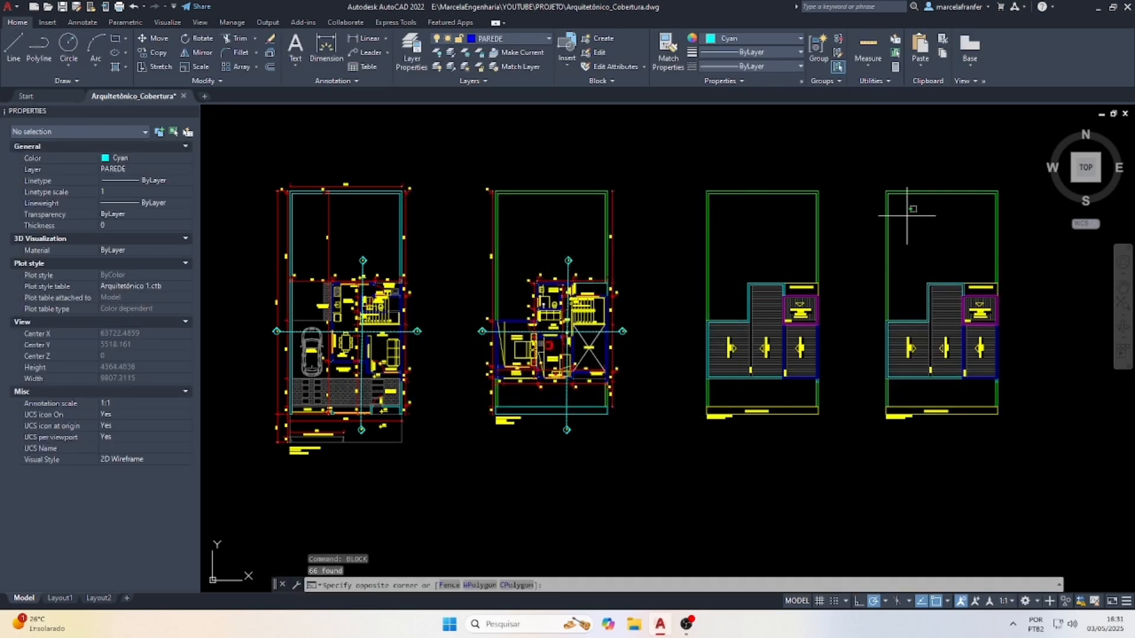
Copy the TELHADO block onto the upper floor plan, matching the upper-left corners of the lot outlines.
{"action": "left_click", "coordinate": [886, 160]}
{"action": "type", "text": "cp"}
{"action": "key", "text": "Return"}
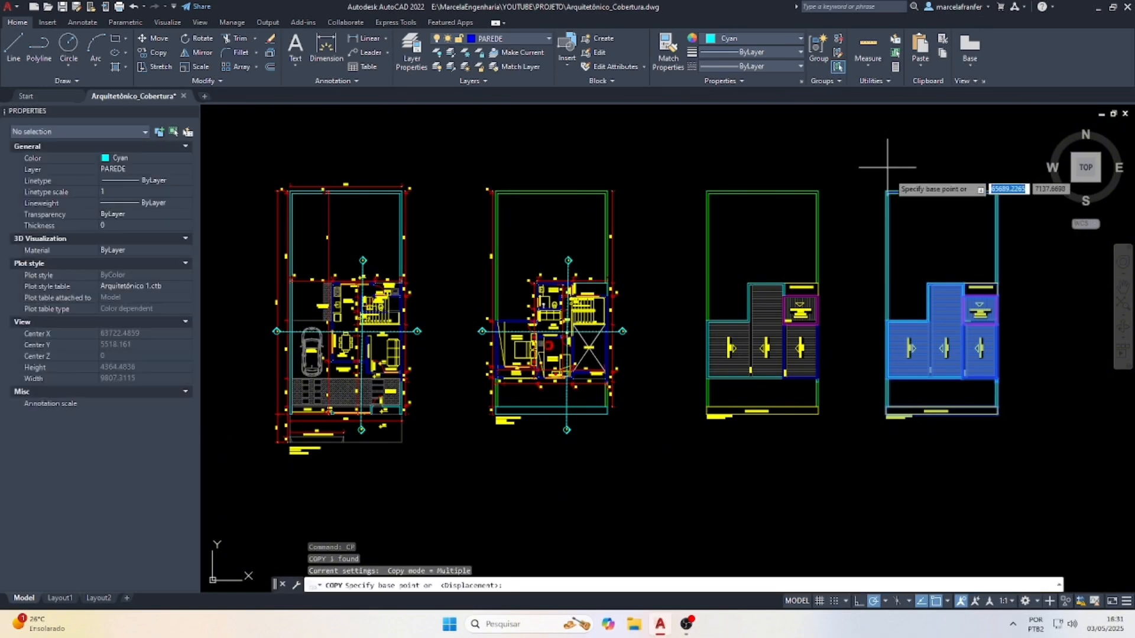
{"action": "left_click", "coordinate": [886, 191]}
{"action": "scroll", "coordinate": [489, 197], "scroll_direction": "up", "scroll_amount": 6}
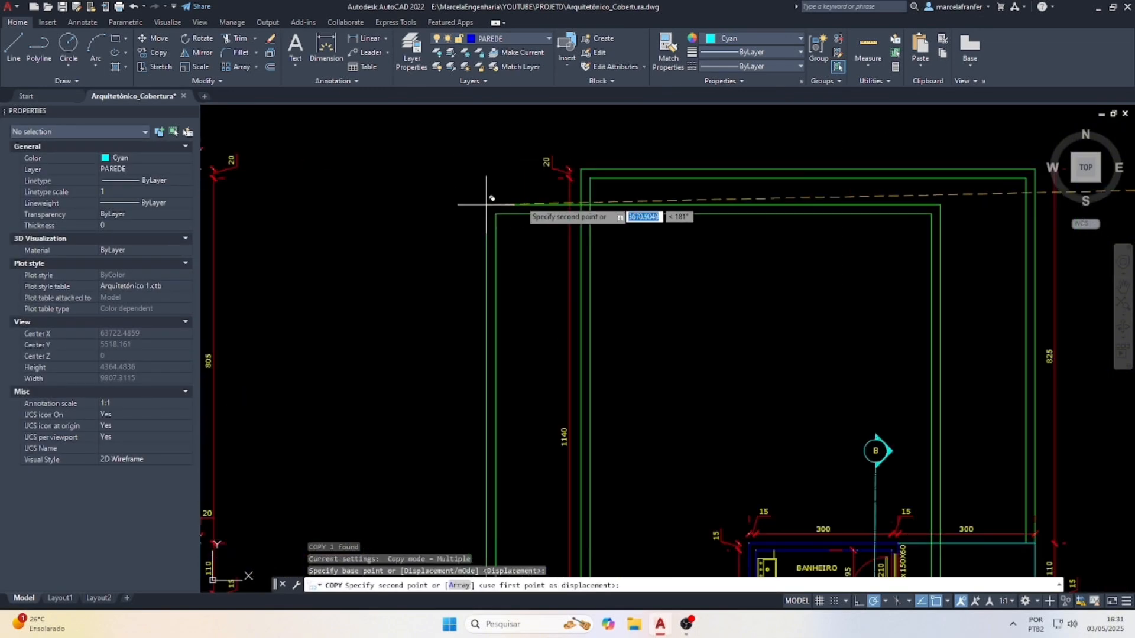
{"action": "left_click", "coordinate": [582, 168]}
{"action": "scroll", "coordinate": [729, 328], "scroll_direction": "down", "scroll_amount": 4}
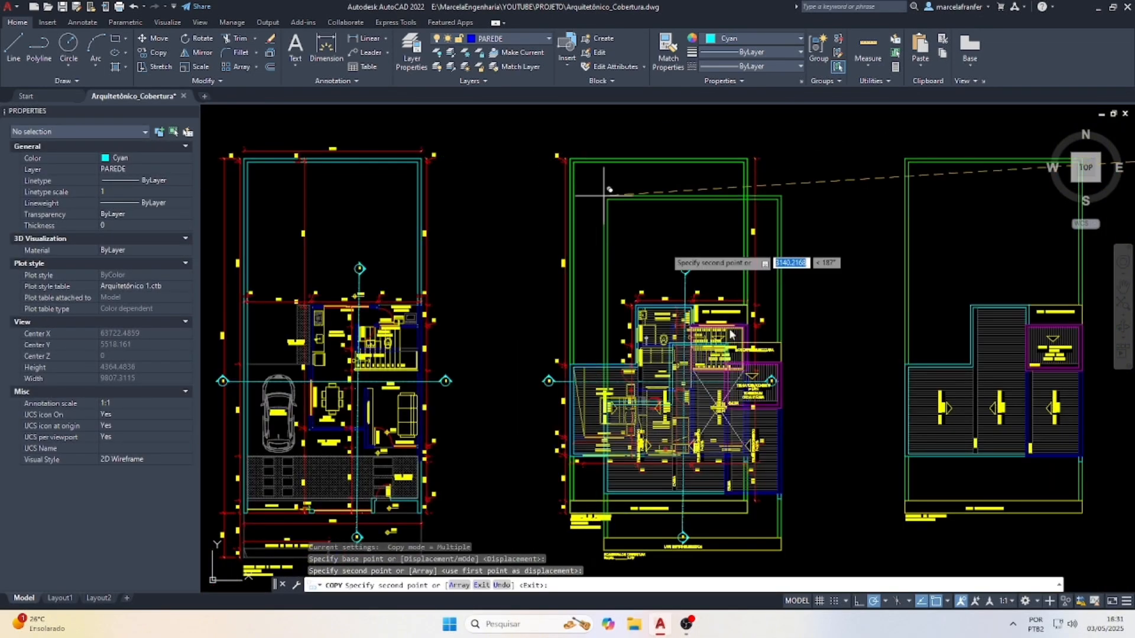
{"action": "scroll", "coordinate": [801, 345], "scroll_direction": "up", "scroll_amount": 6}
{"action": "key", "text": "Escape"}
Move the overlaid TELHADO block from the upper floor plan onto the ground floor plan, aligning the lots' upper-left corners.
{"action": "scroll", "coordinate": [801, 346], "scroll_direction": "down", "scroll_amount": 5}
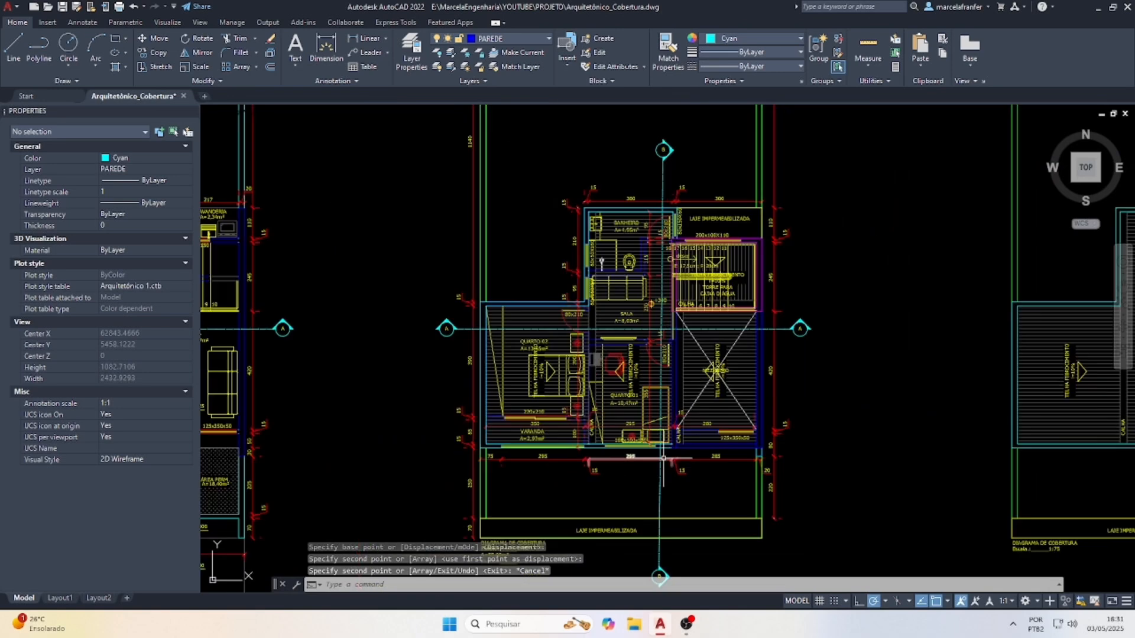
{"action": "scroll", "coordinate": [646, 242], "scroll_direction": "up", "scroll_amount": 4}
{"action": "scroll", "coordinate": [646, 278], "scroll_direction": "down", "scroll_amount": 4}
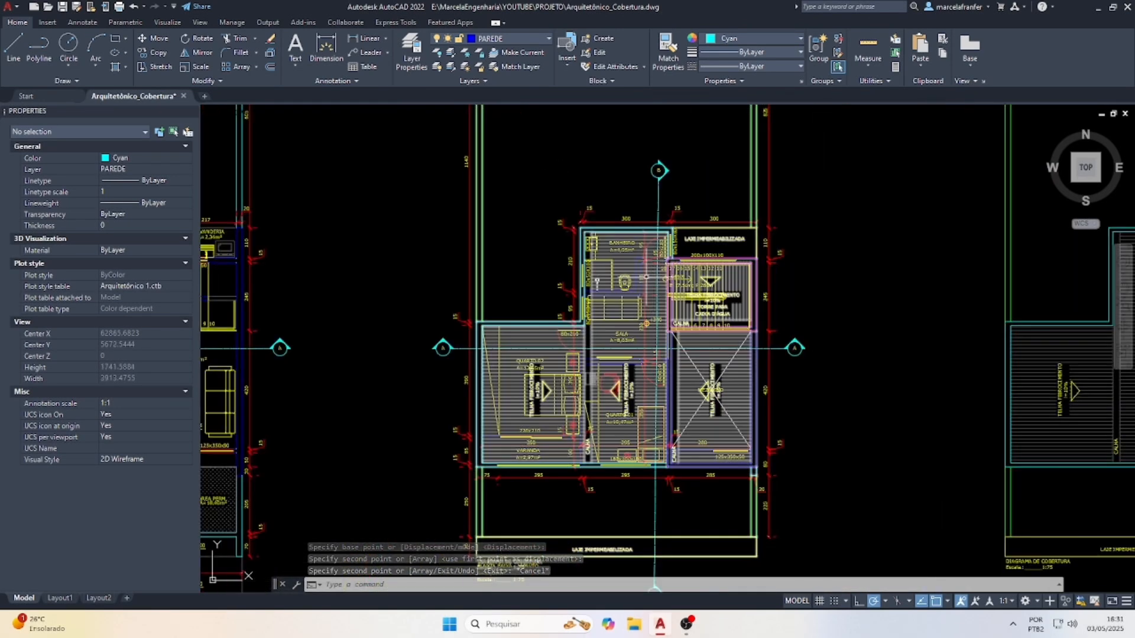
{"action": "left_click", "coordinate": [620, 235]}
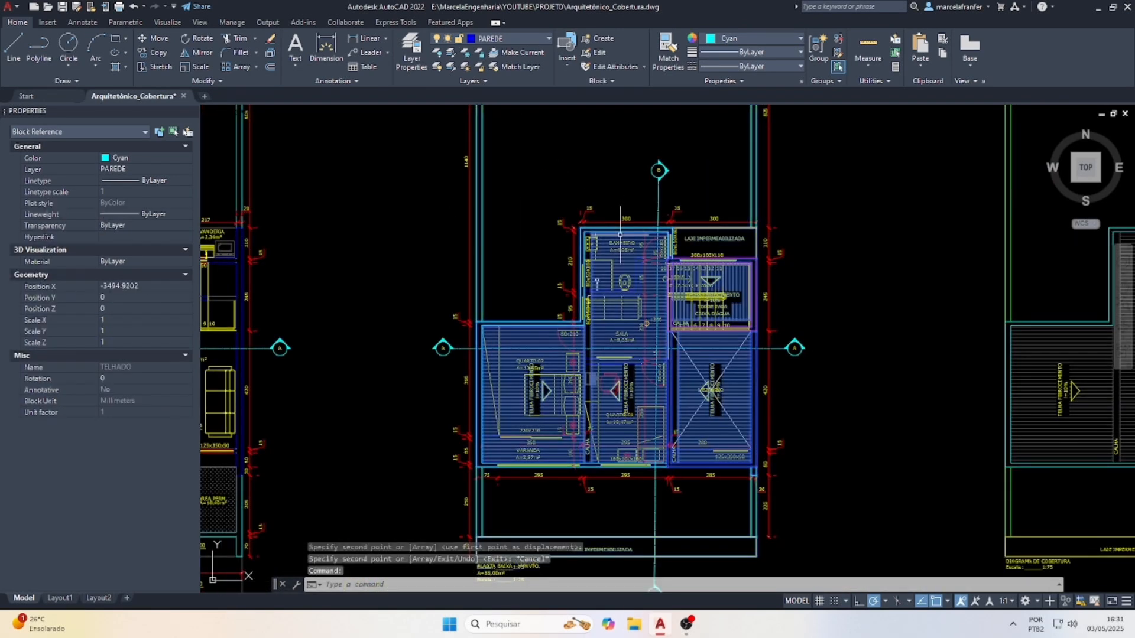
{"action": "key", "text": "Return"}
{"action": "scroll", "coordinate": [597, 228], "scroll_direction": "down", "scroll_amount": 5}
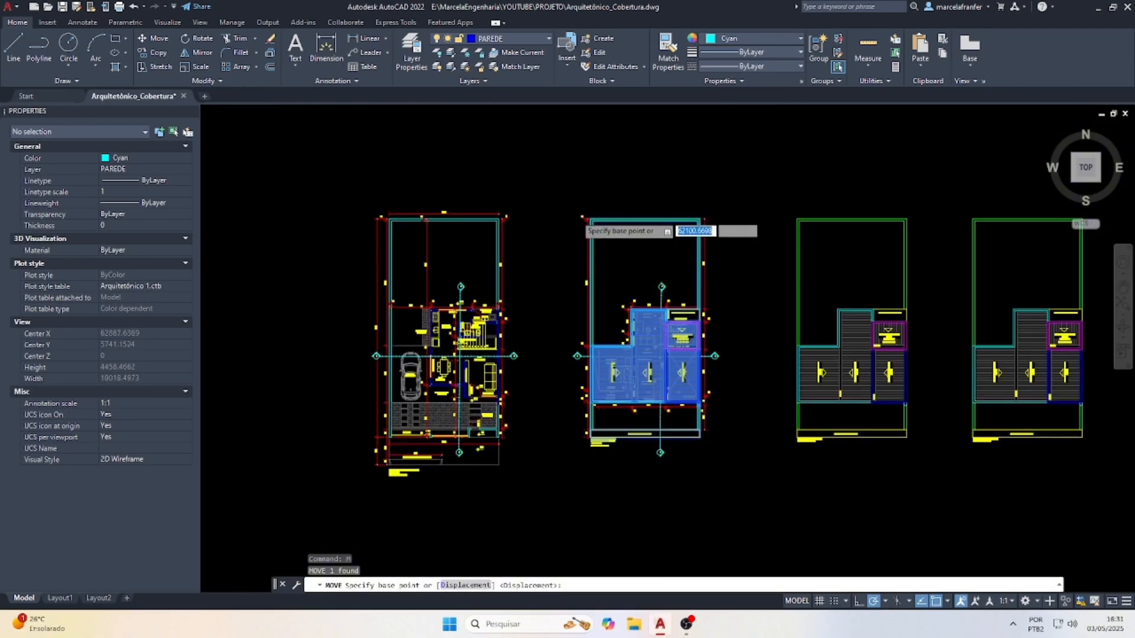
{"action": "scroll", "coordinate": [623, 235], "scroll_direction": "up", "scroll_amount": 10}
{"action": "left_click", "coordinate": [623, 235]}
{"action": "scroll", "coordinate": [623, 235], "scroll_direction": "down", "scroll_amount": 5}
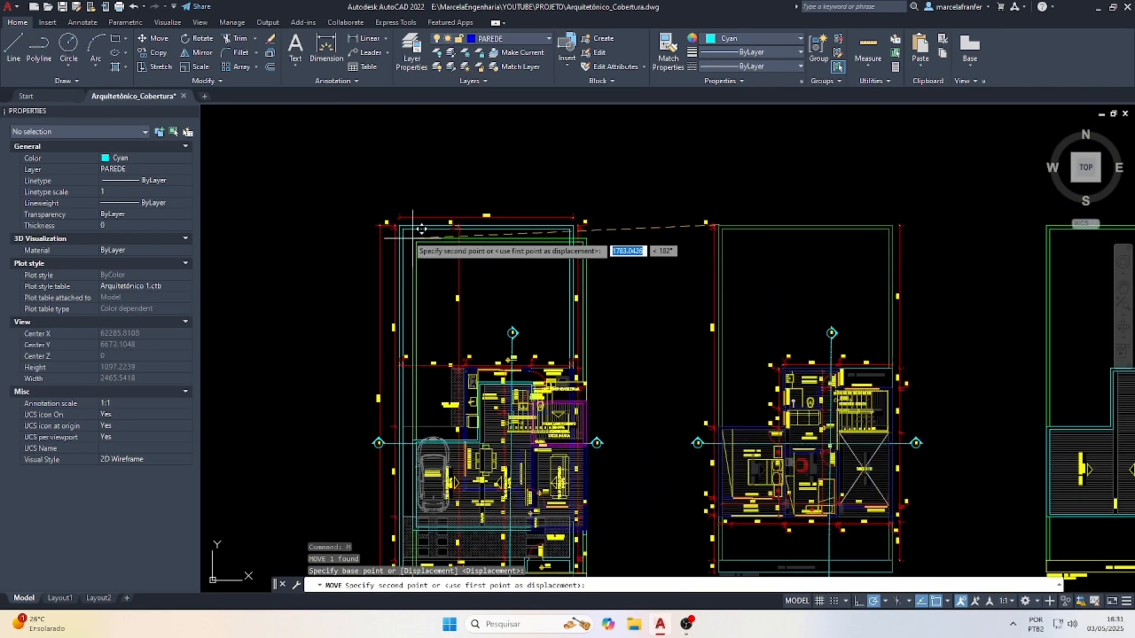
{"action": "scroll", "coordinate": [416, 222], "scroll_direction": "up", "scroll_amount": 5}
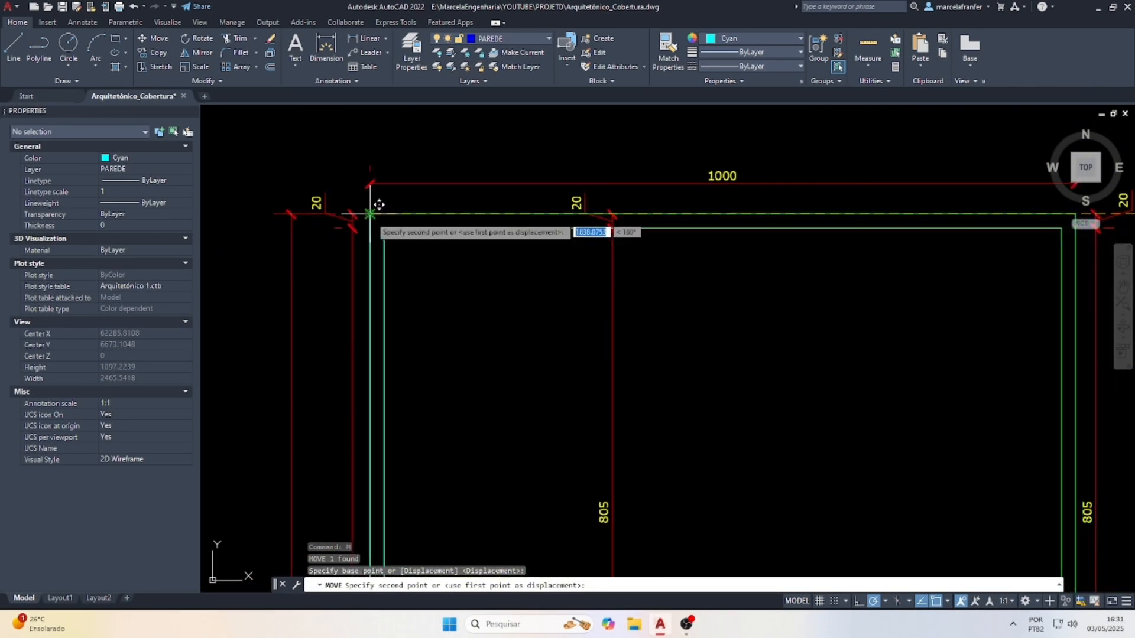
{"action": "scroll", "coordinate": [553, 223], "scroll_direction": "down", "scroll_amount": 5}
{"action": "key", "text": "Escape"}
Check the roof overlay against the ground floor rooms and erase the TELHADO block from that plan.
{"action": "scroll", "coordinate": [615, 523], "scroll_direction": "up", "scroll_amount": 5}
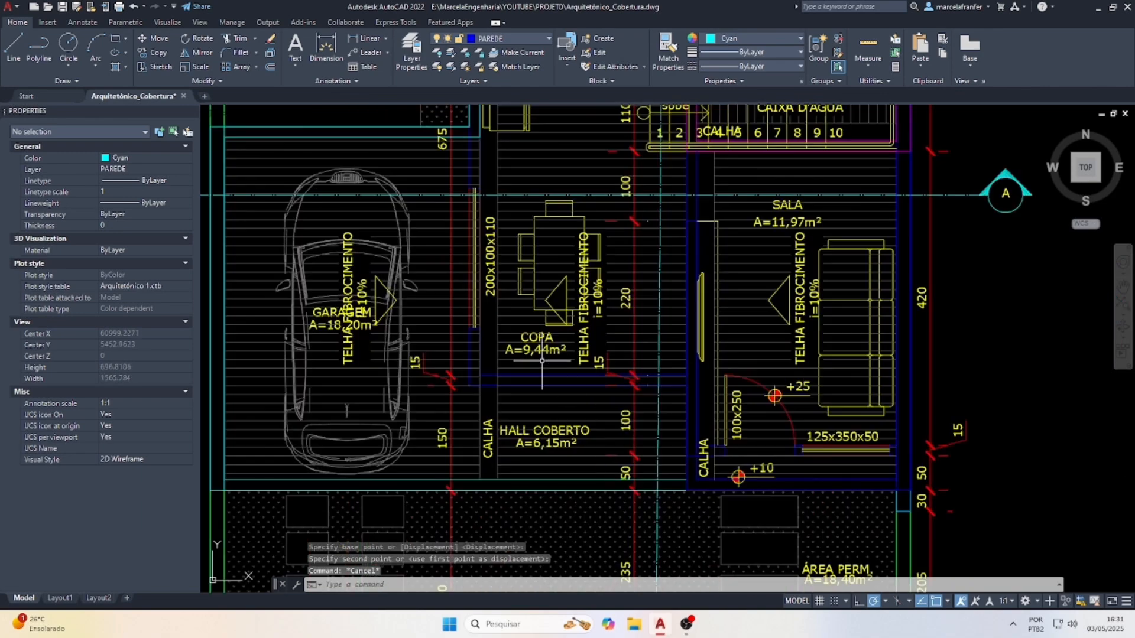
{"action": "scroll", "coordinate": [550, 301], "scroll_direction": "down", "scroll_amount": 1}
{"action": "scroll", "coordinate": [583, 391], "scroll_direction": "down", "scroll_amount": 5}
{"action": "scroll", "coordinate": [625, 376], "scroll_direction": "up", "scroll_amount": 6}
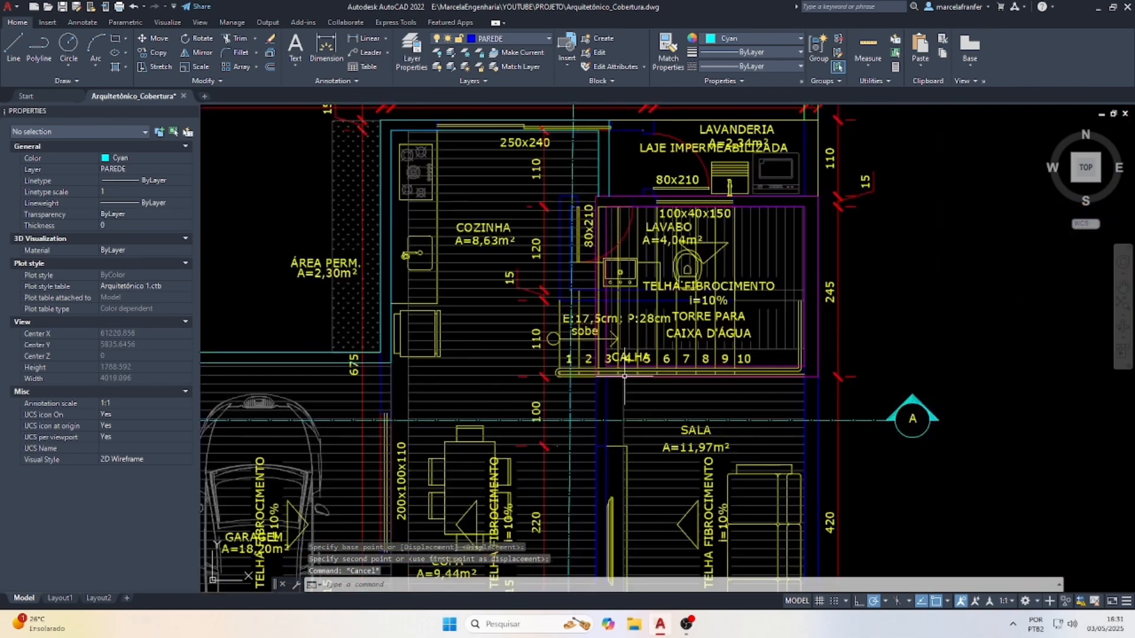
{"action": "scroll", "coordinate": [624, 376], "scroll_direction": "down", "scroll_amount": 6}
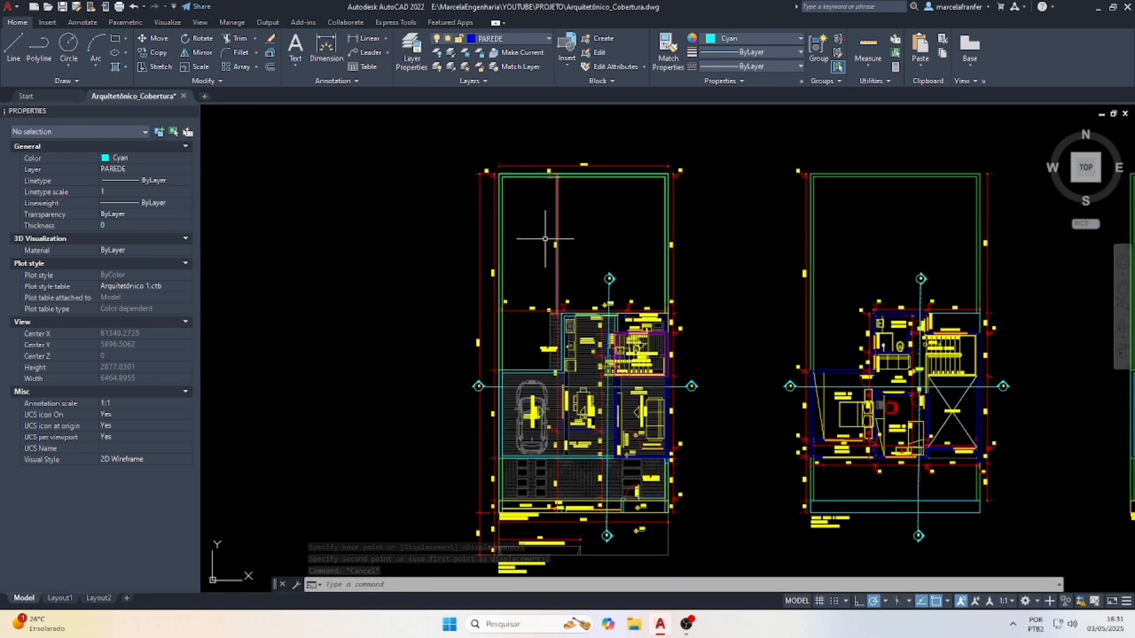
{"action": "left_click", "coordinate": [496, 256]}
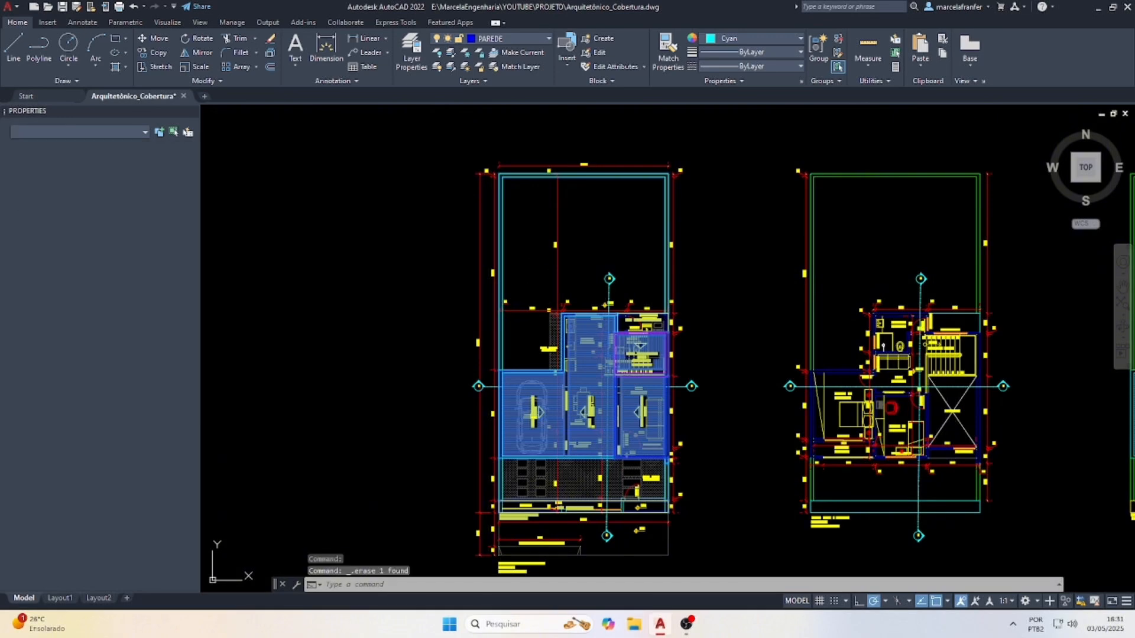
{"action": "key", "text": "Delete"}
Erase the remaining TELHADO block to the right of the original roof plan.
{"action": "scroll", "coordinate": [686, 307], "scroll_direction": "down", "scroll_amount": 6}
{"action": "scroll", "coordinate": [884, 294], "scroll_direction": "up", "scroll_amount": 3}
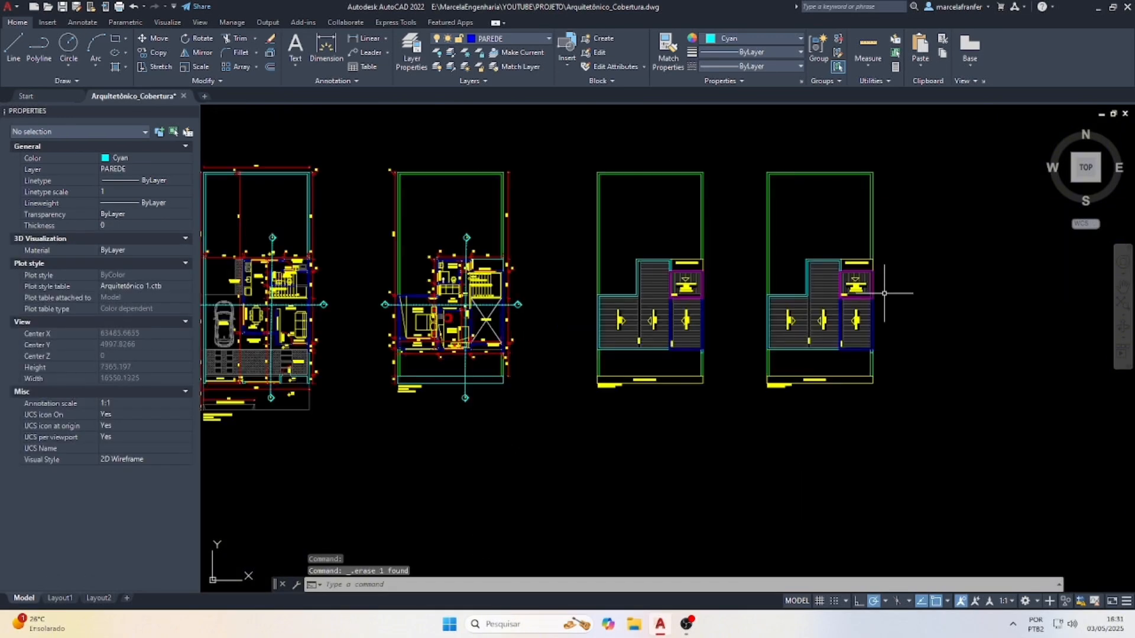
{"action": "left_click", "coordinate": [925, 418]}
{"action": "left_click", "coordinate": [757, 165]}
{"action": "key", "text": "Delete"}
{"action": "scroll", "coordinate": [729, 248], "scroll_direction": "down", "scroll_amount": 2}
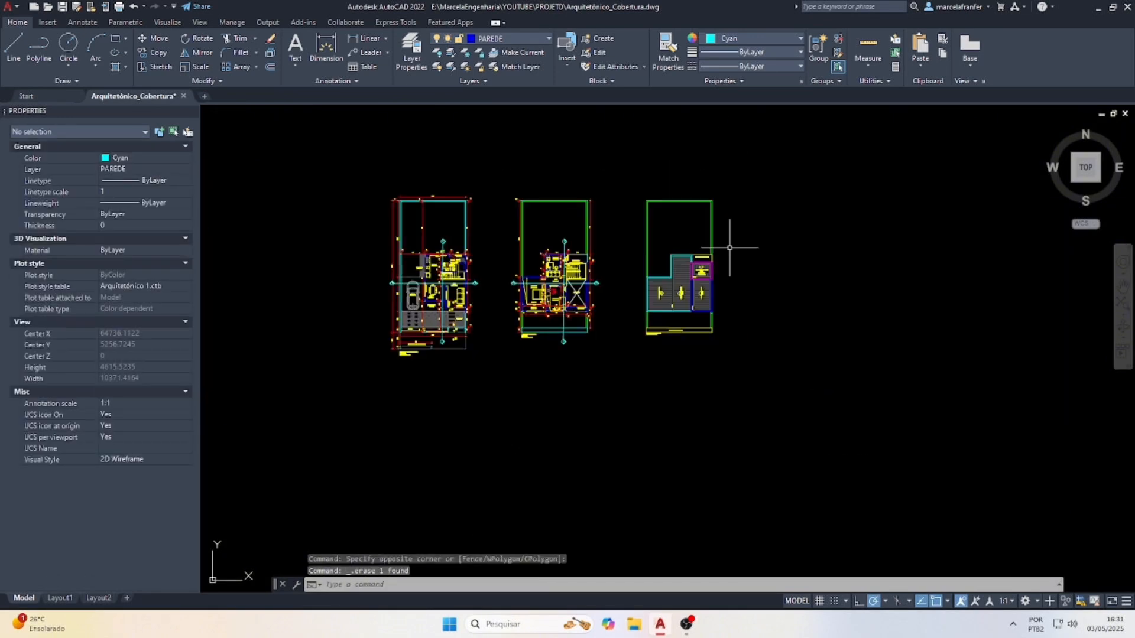
{"action": "scroll", "coordinate": [729, 248], "scroll_direction": "up", "scroll_amount": 4}
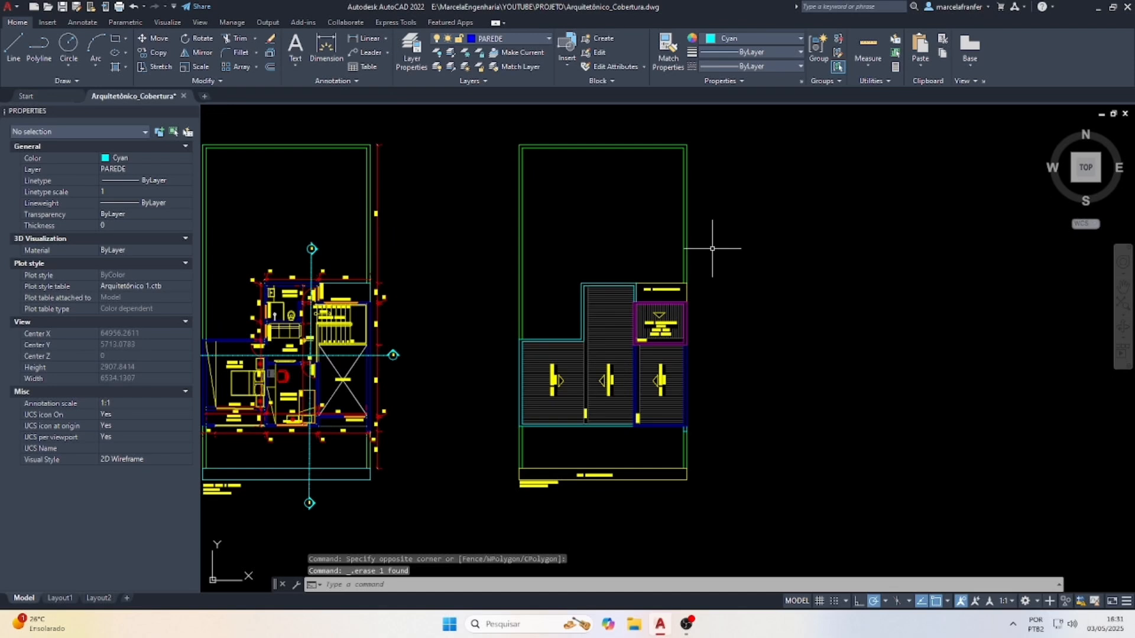